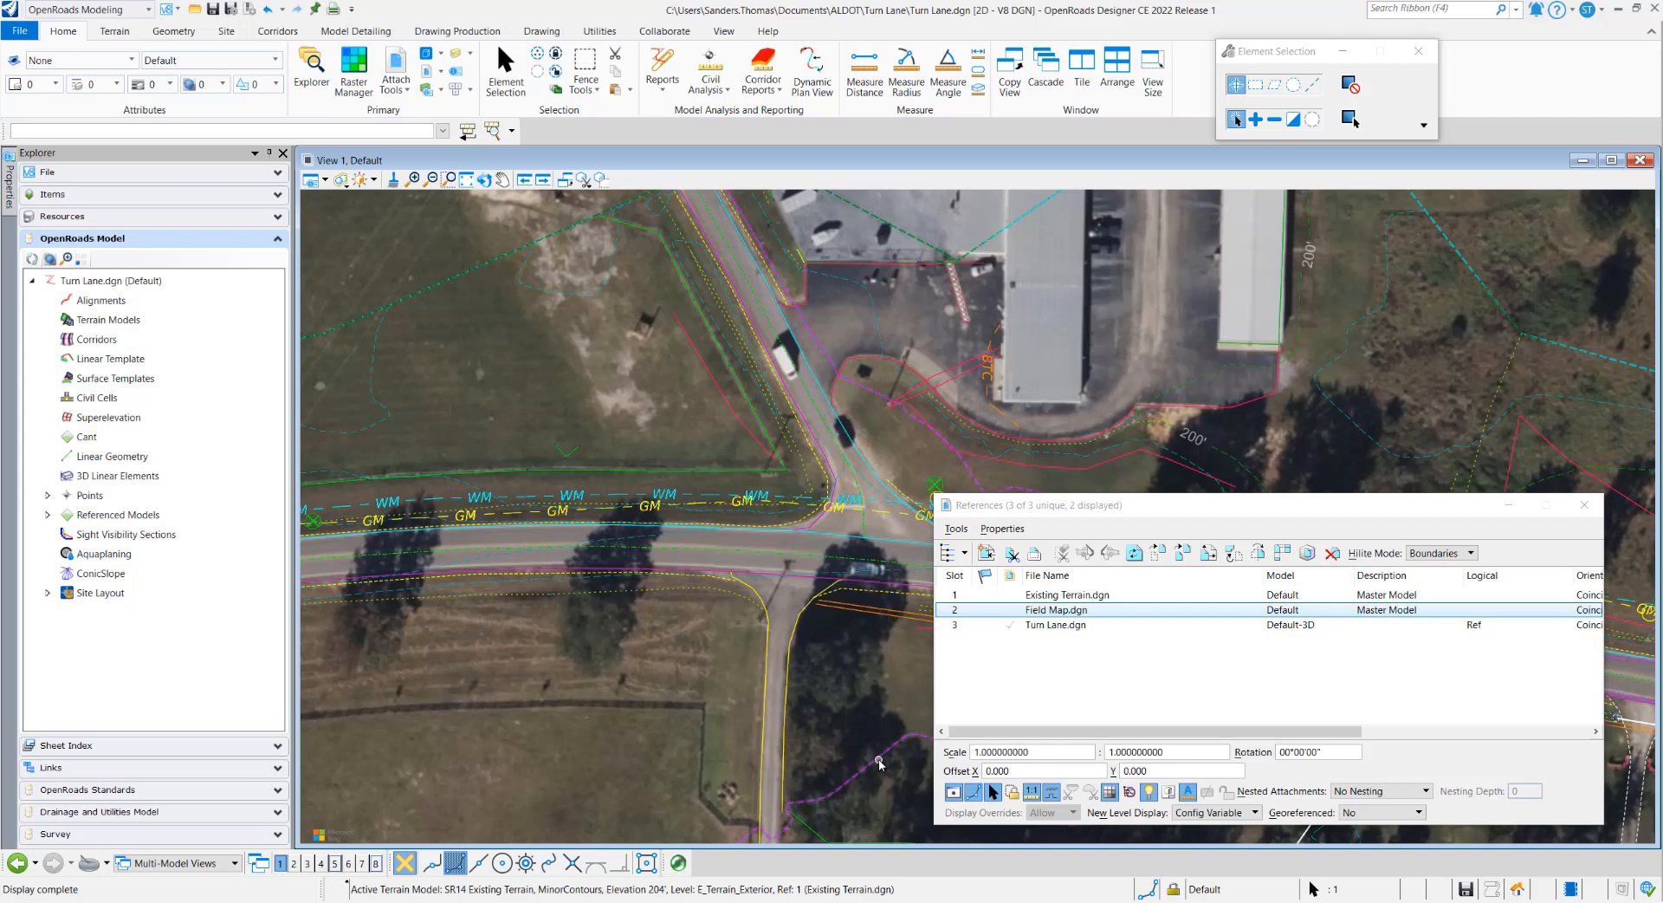
- Copy the road's centerline feature from the Field Map.dgn reference in place, using dx=0 as the displacement
mouse_move(878, 760)
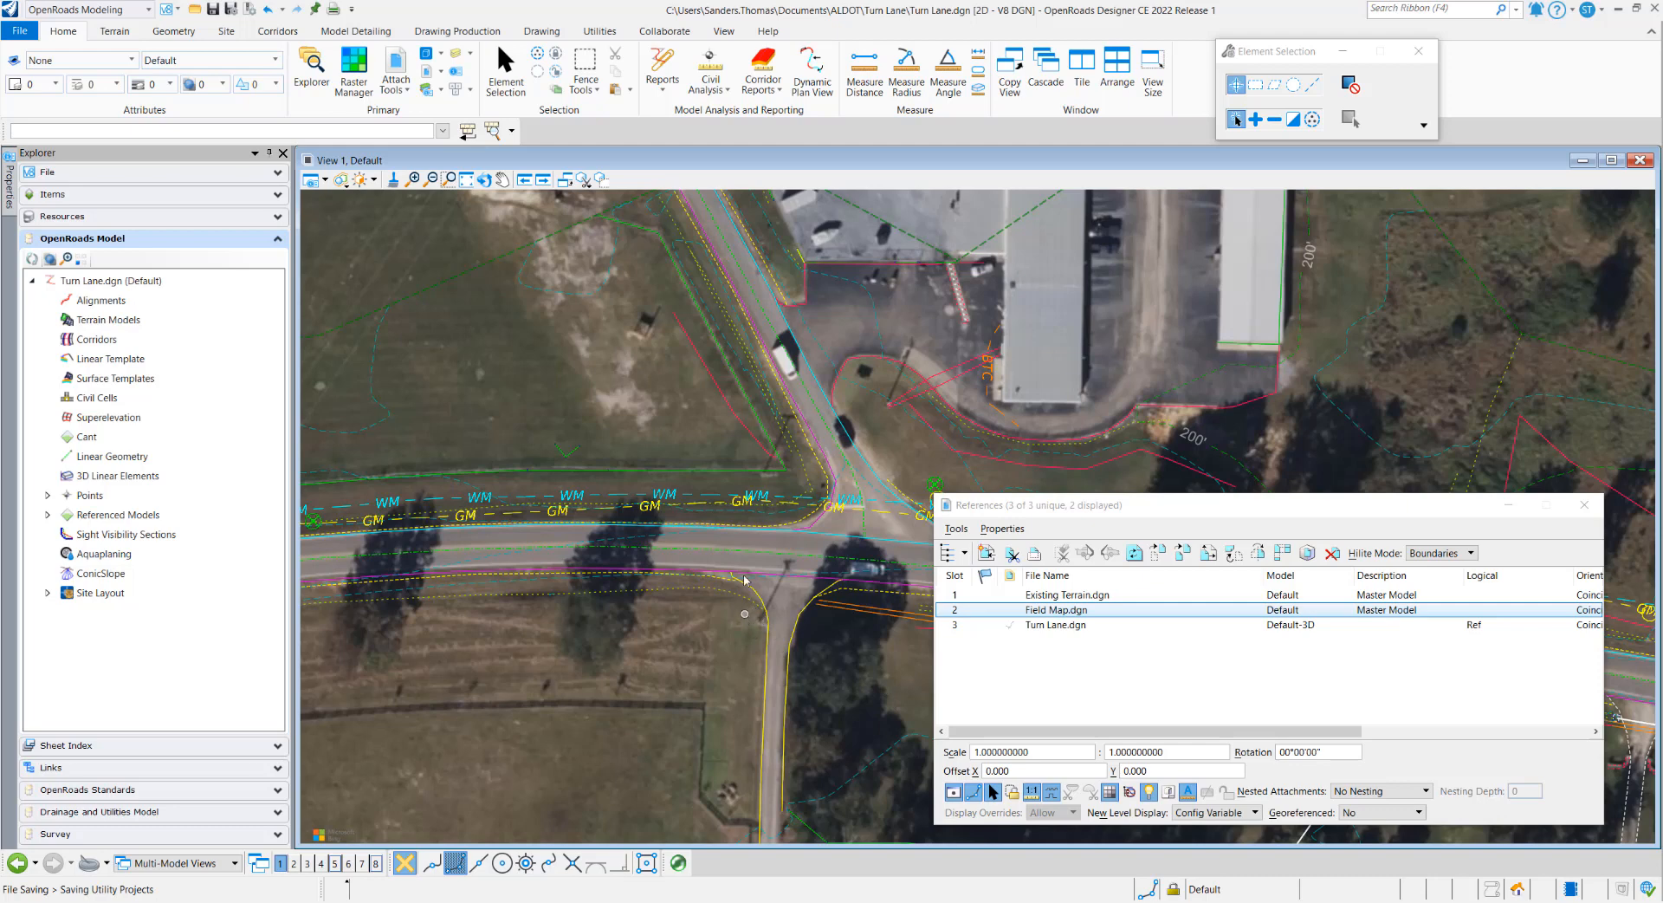
mouse_move(741, 553)
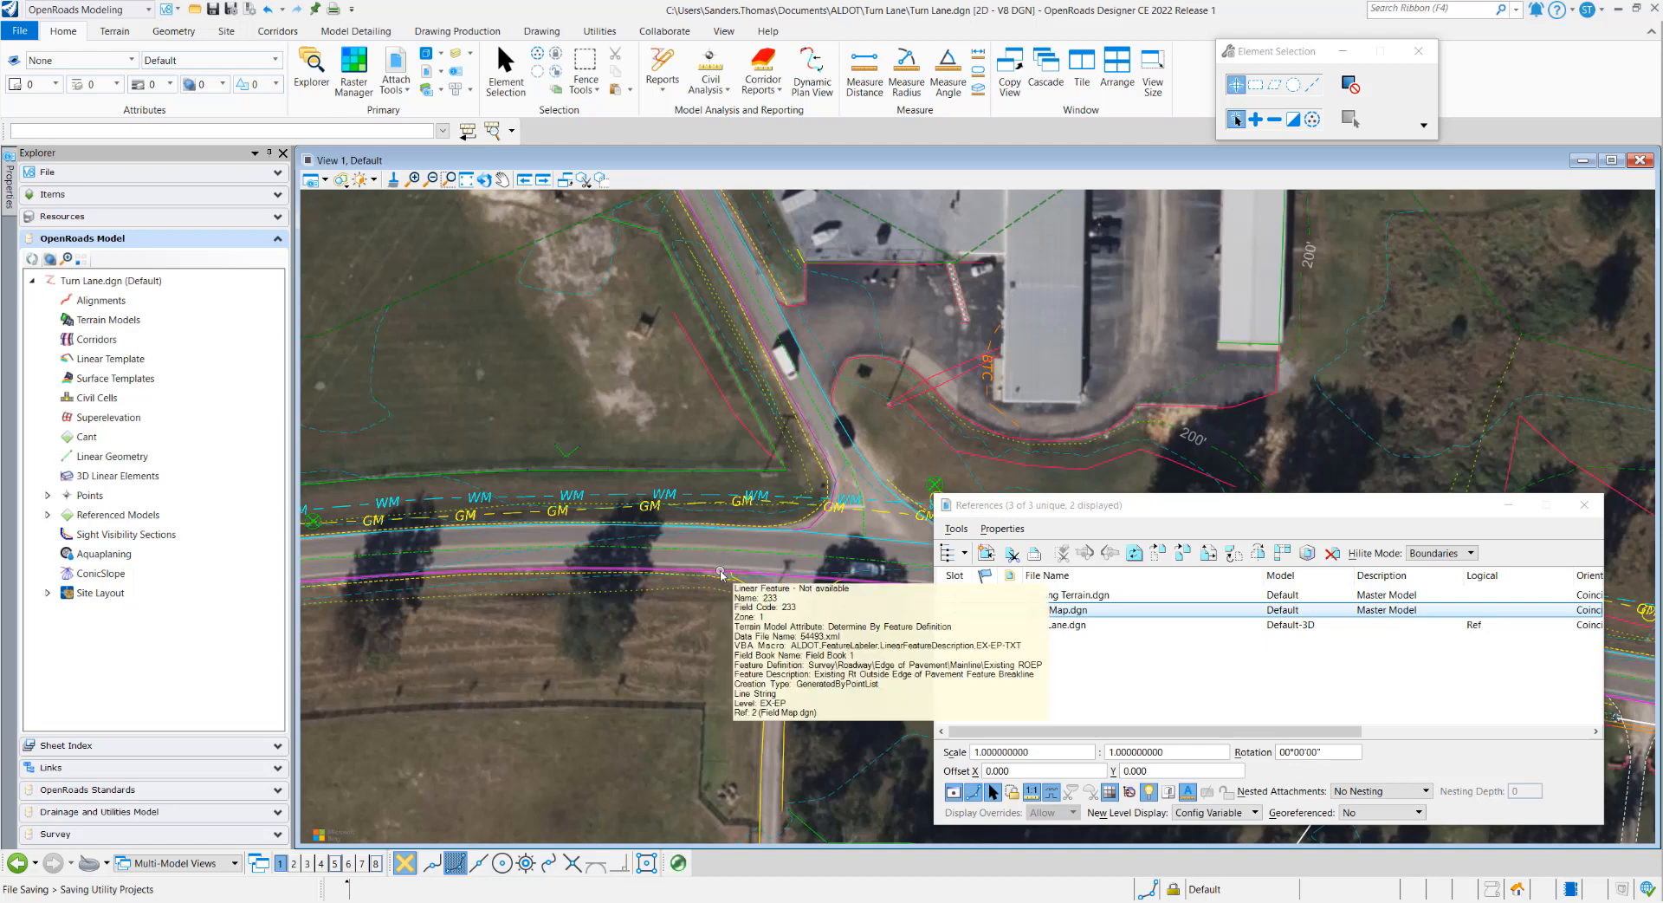
right_click(680, 414)
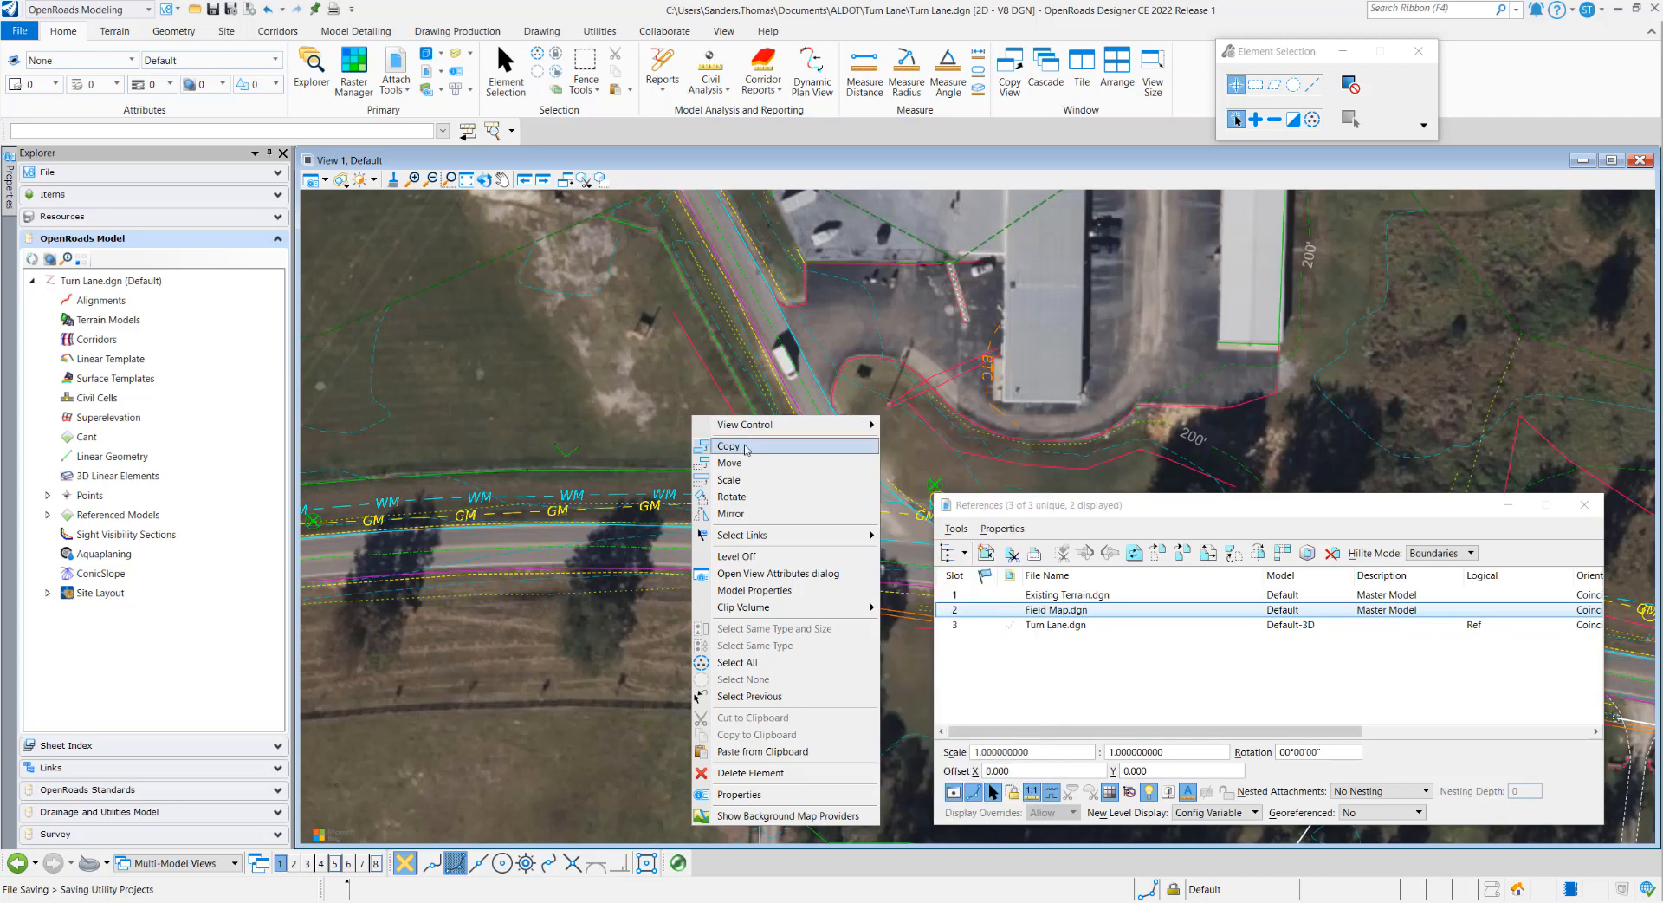
click(728, 447)
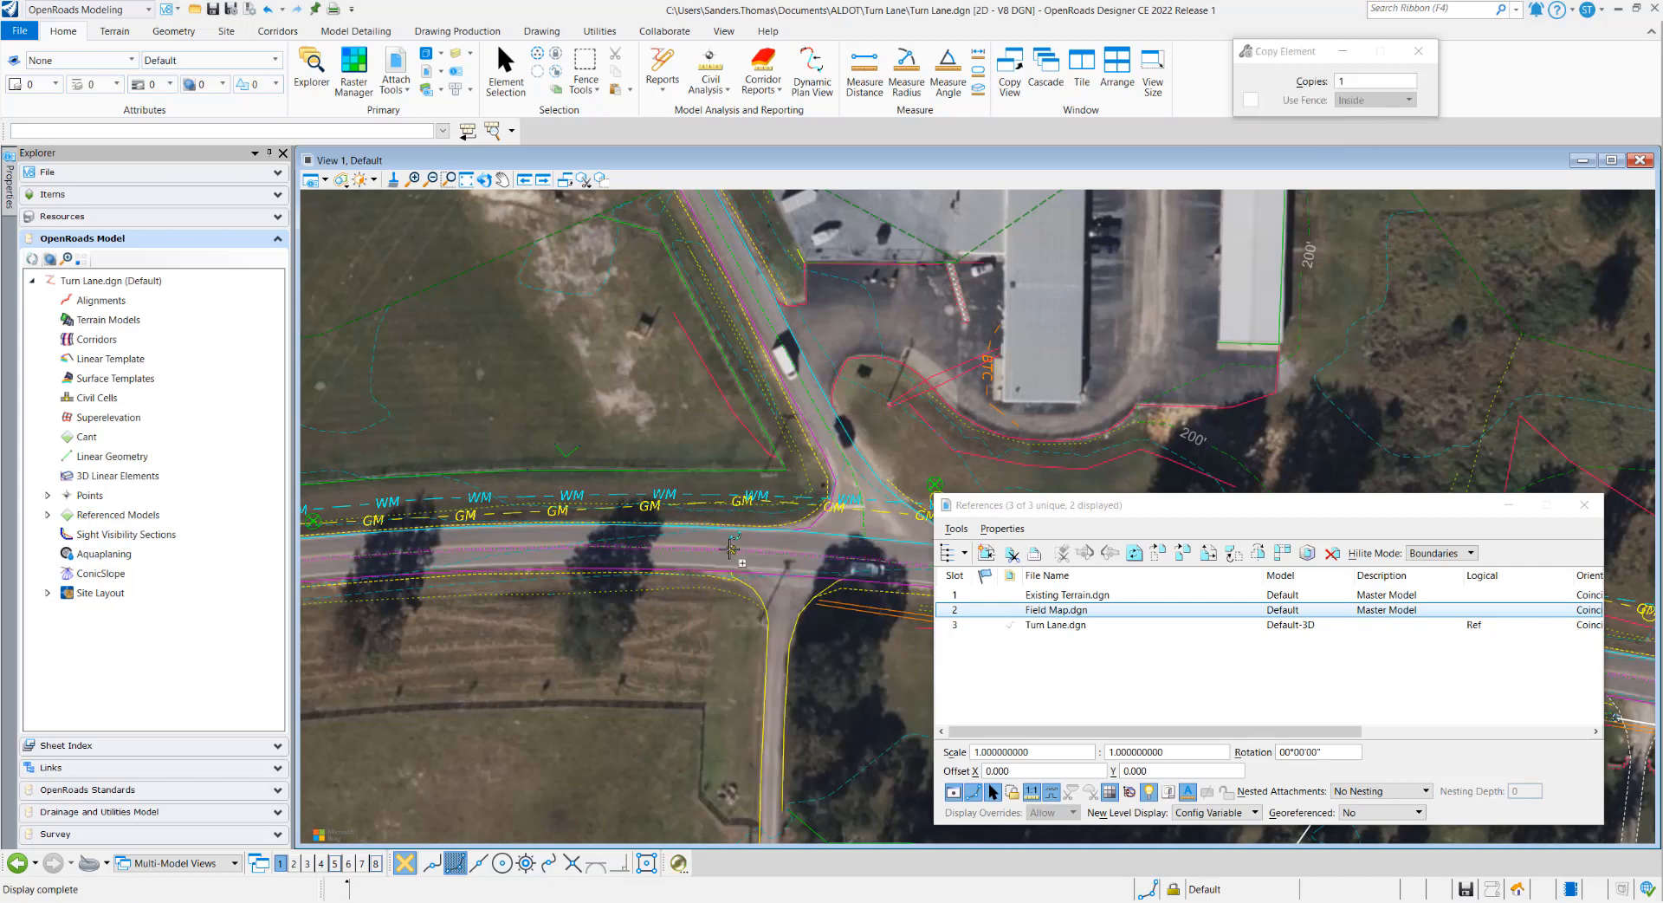
click(730, 547)
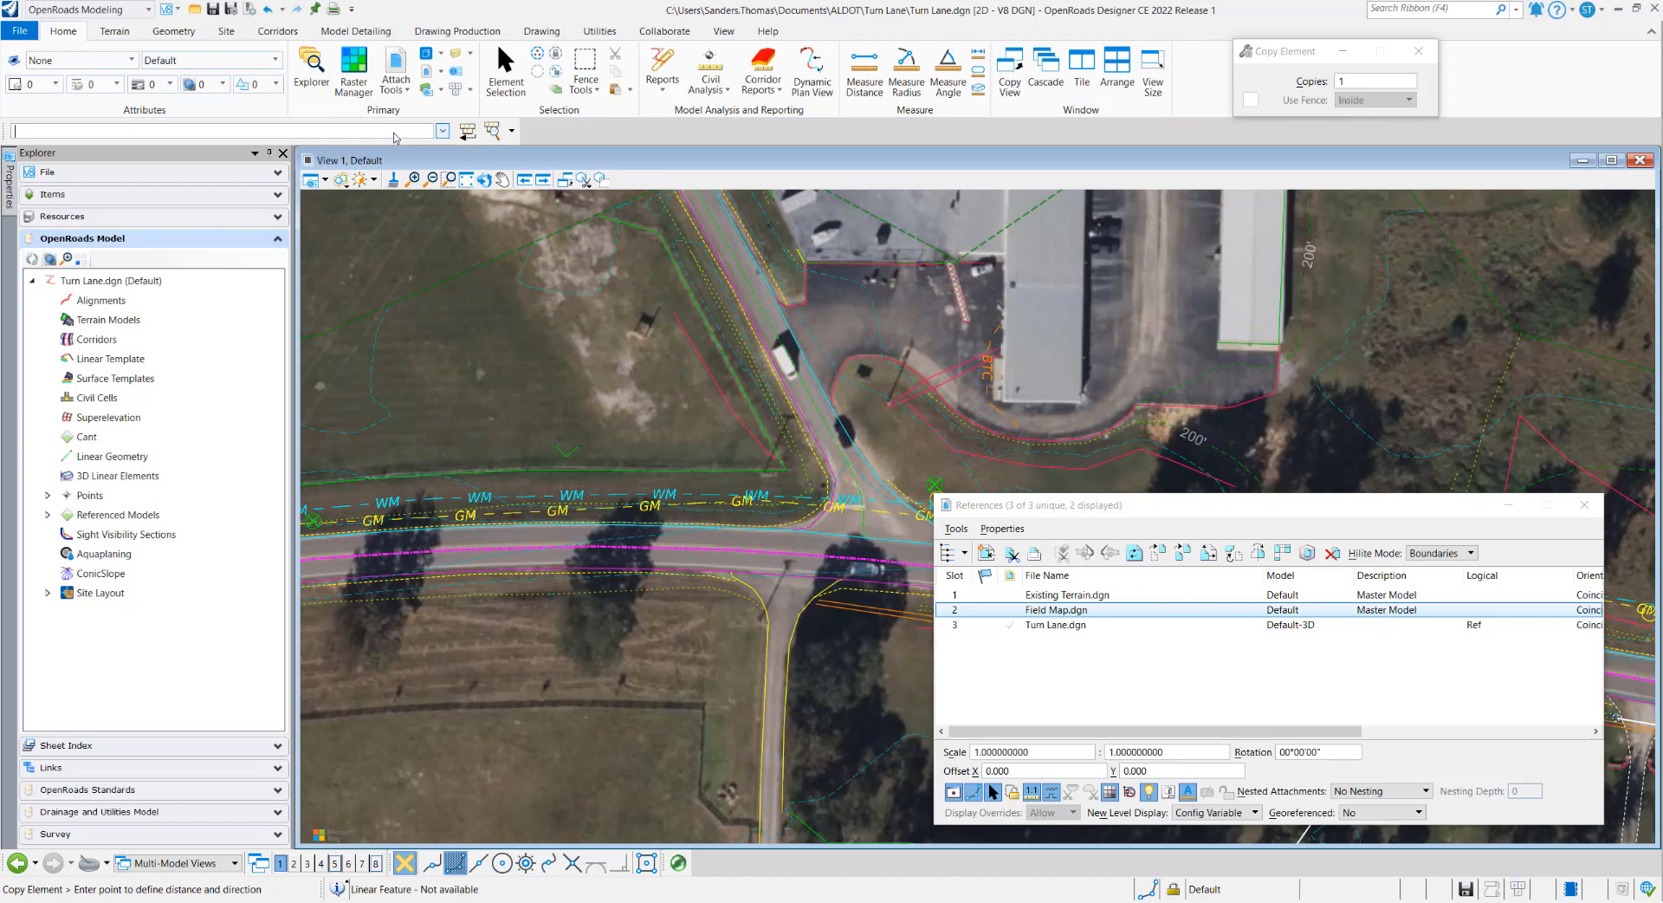
text(d)
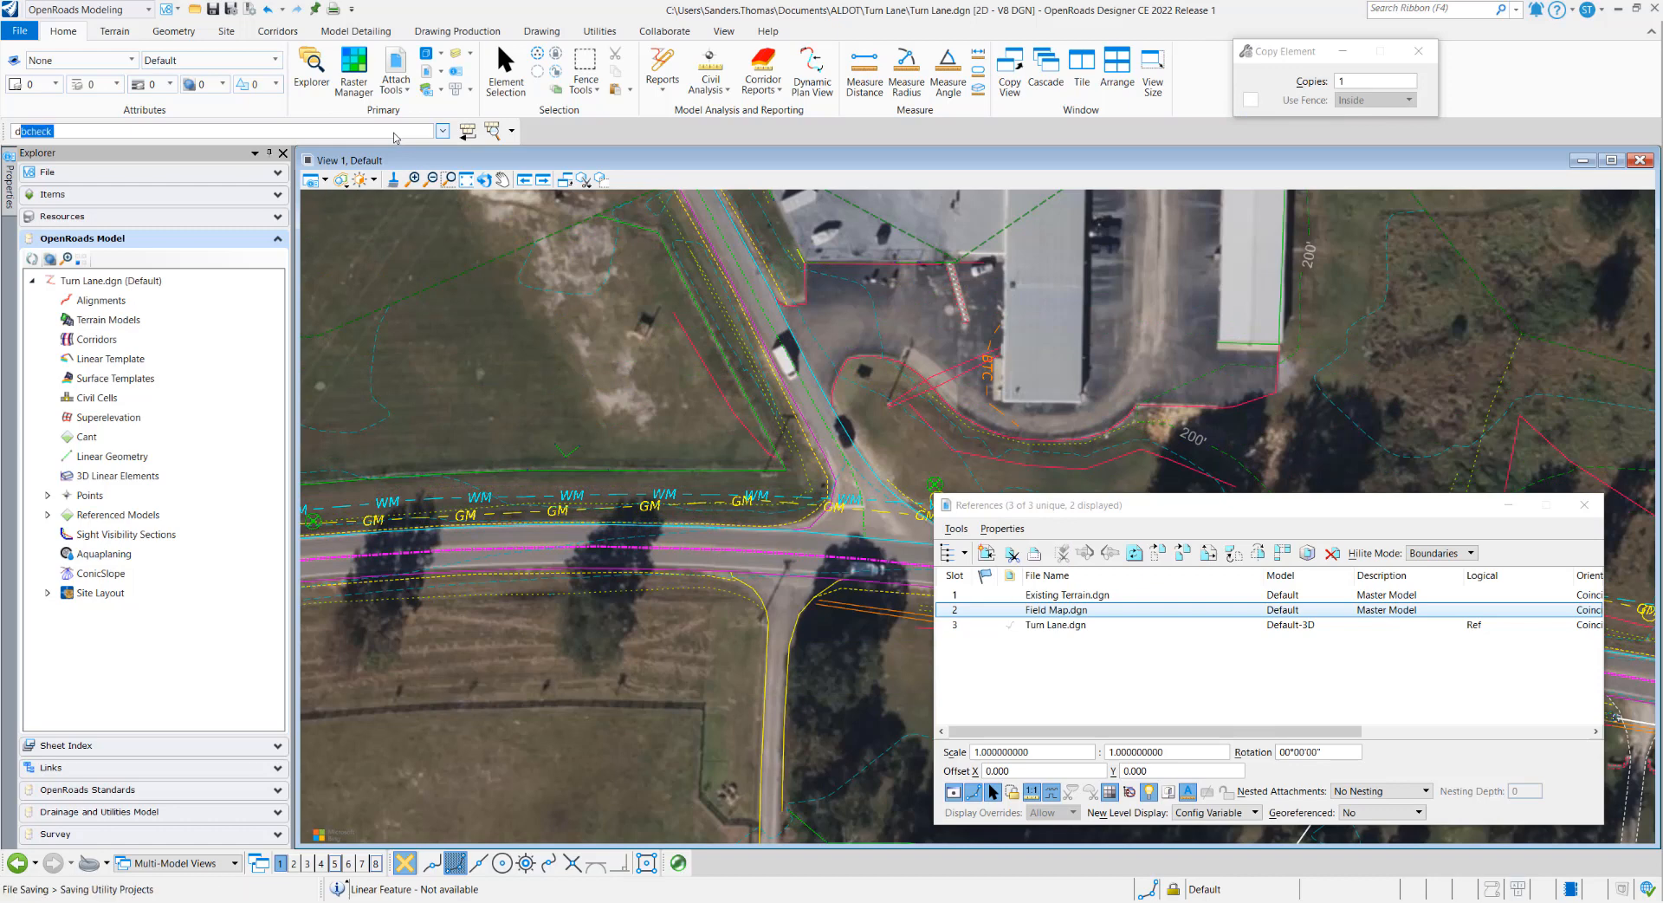
text(x=0)
key(Return)
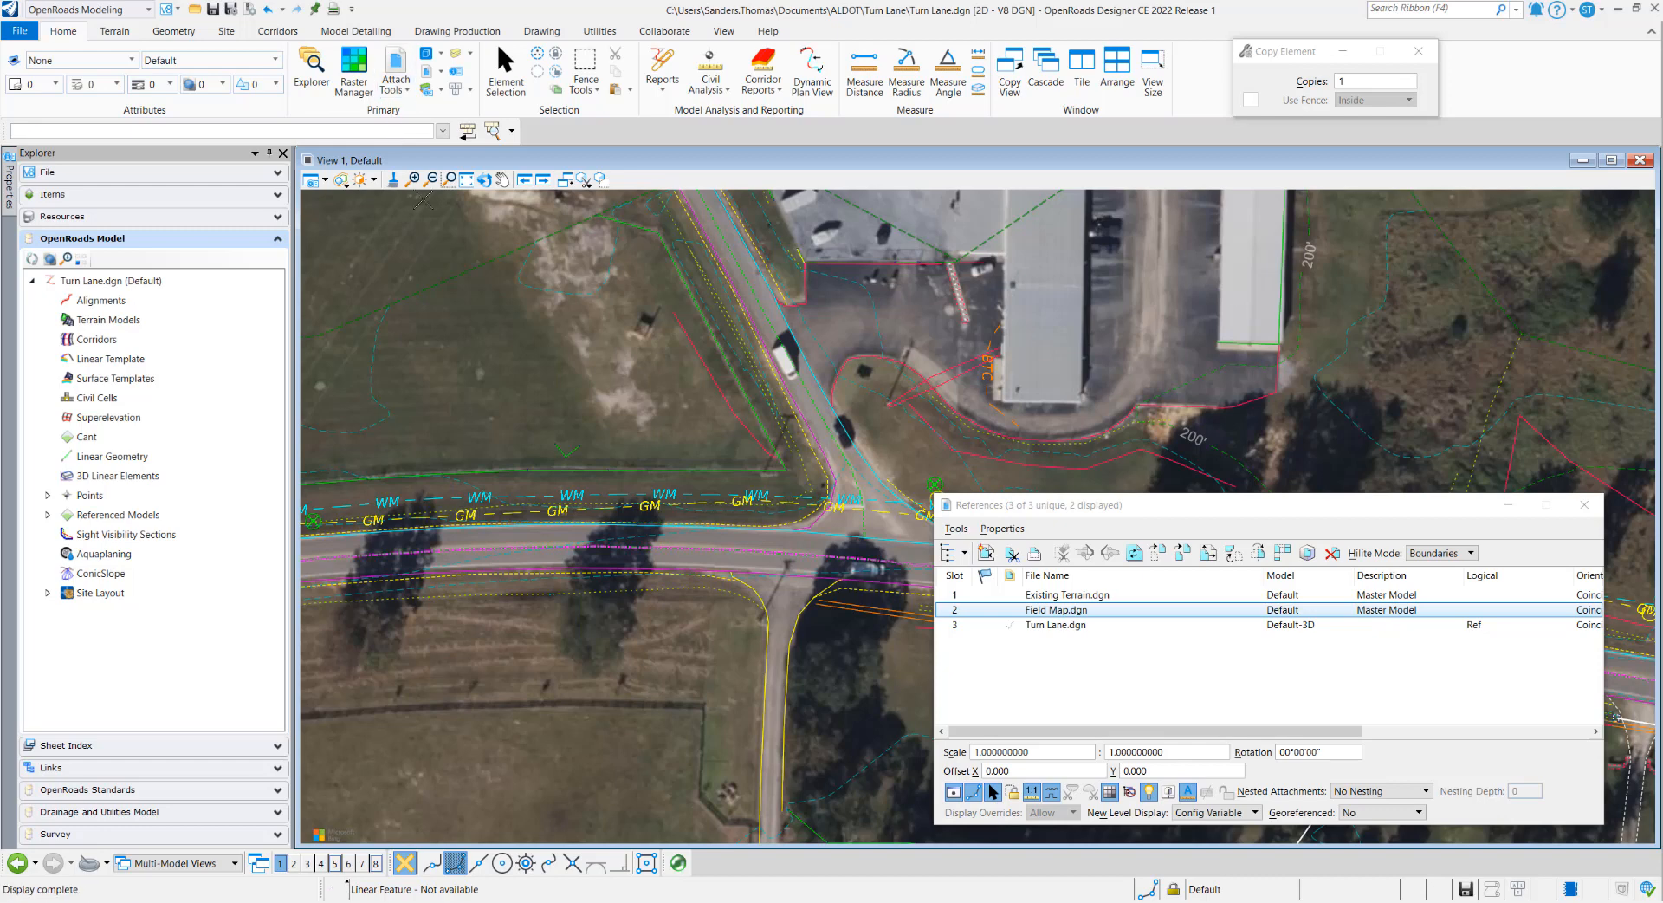
click(414, 180)
right_click(523, 372)
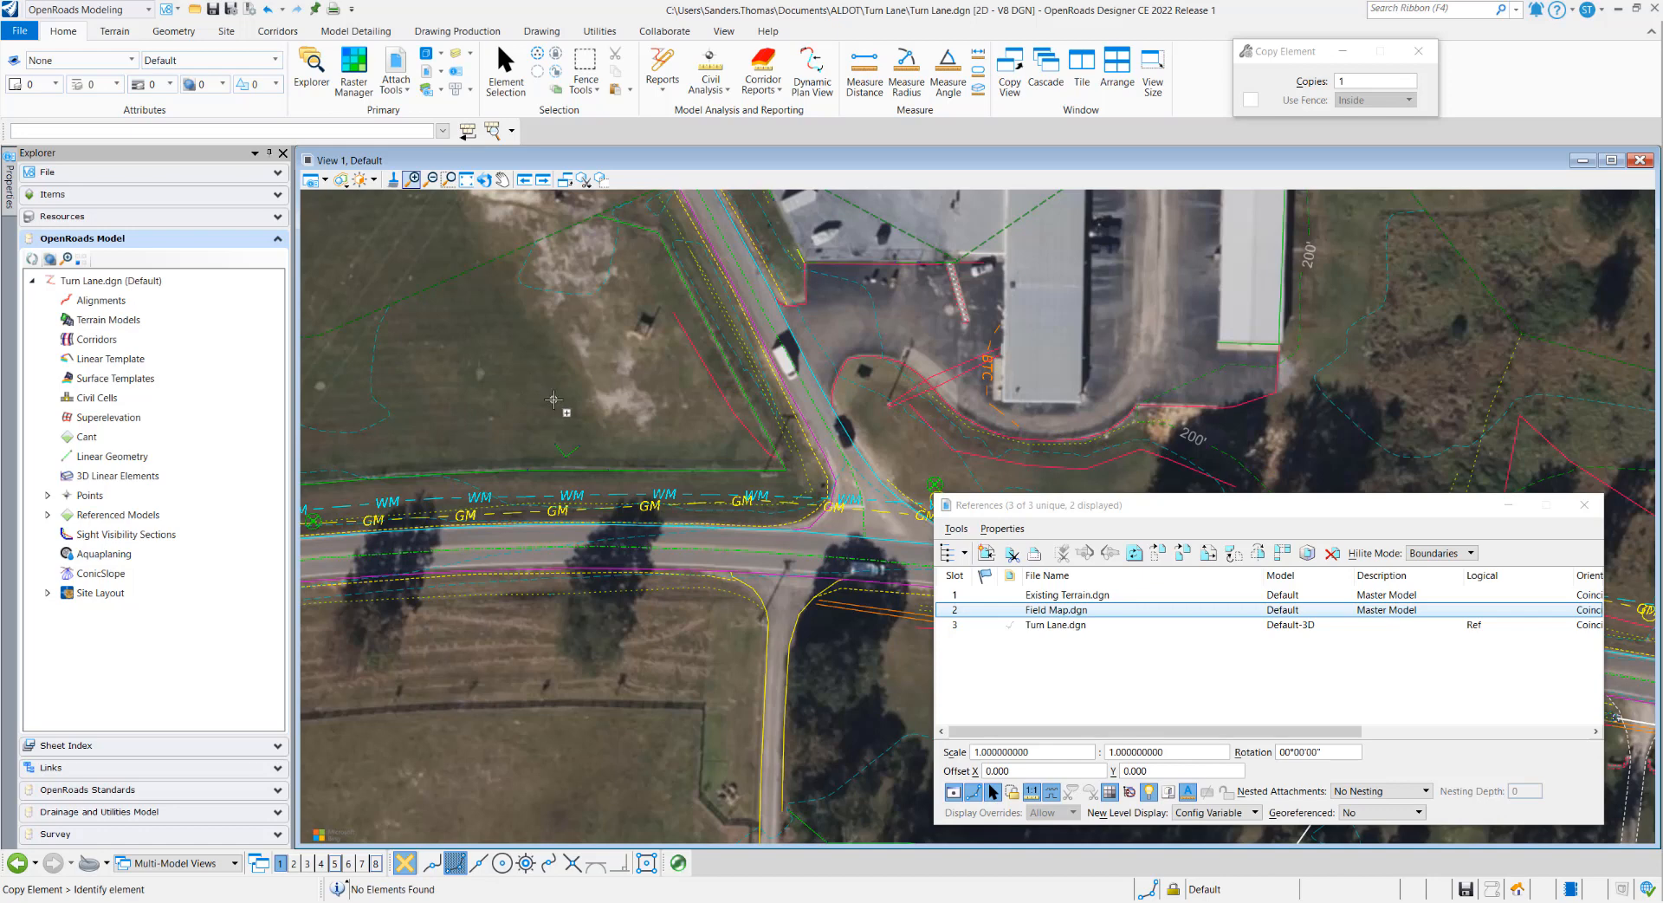
right_click(553, 400)
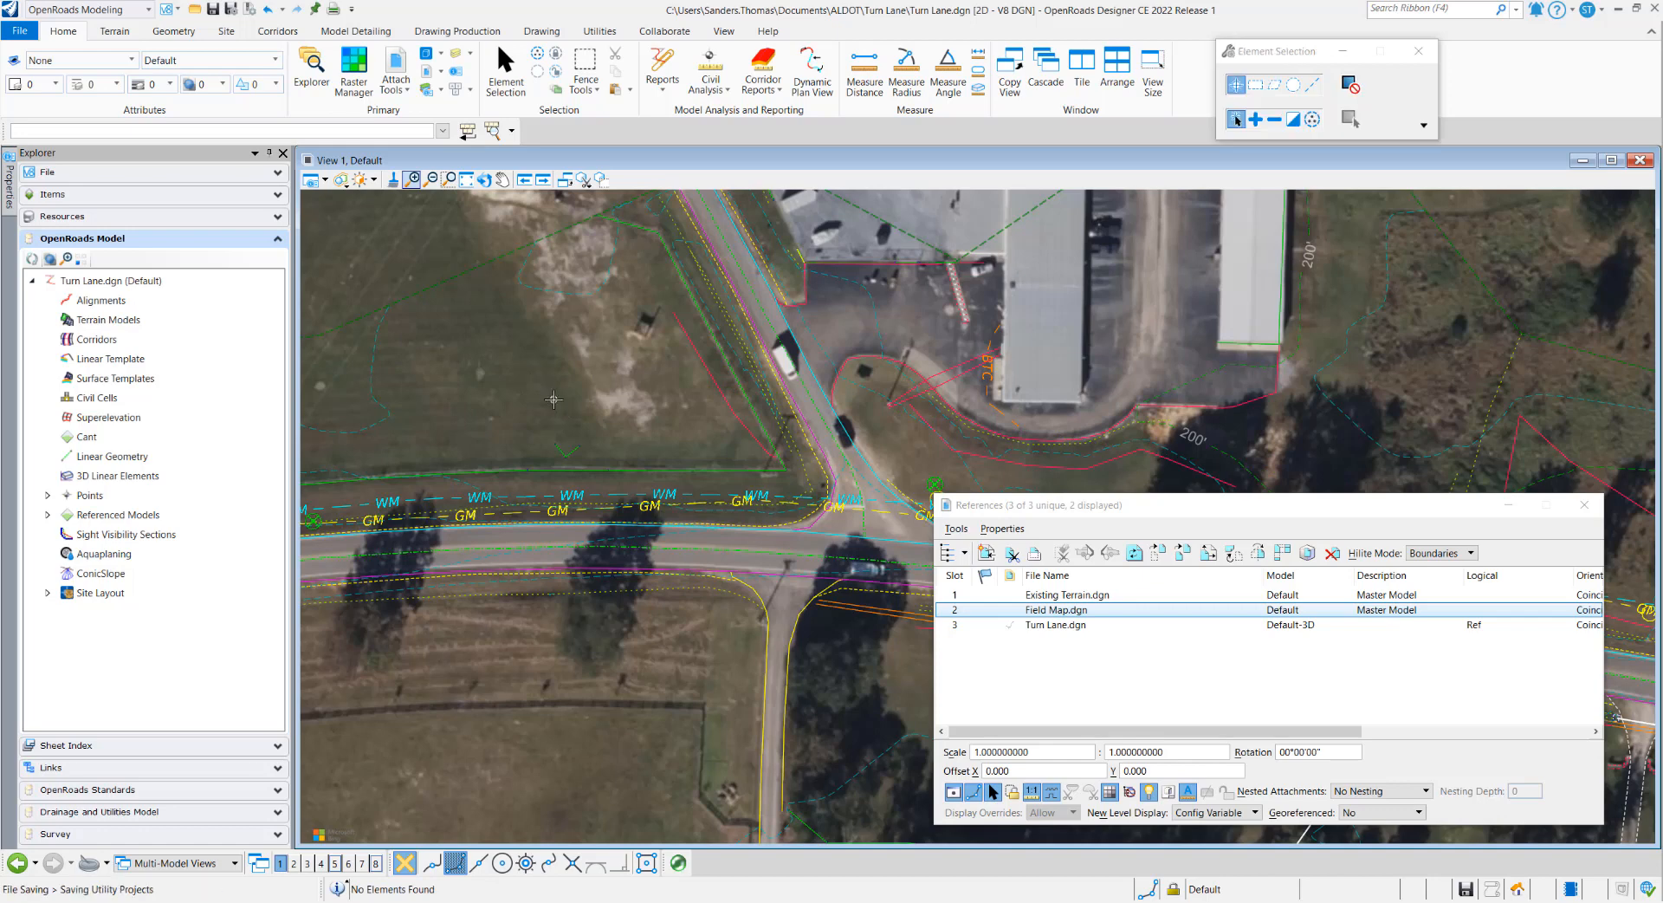
- Copy the main road's right edge-of-pavement line in place with the same zero displacement, and turn off the Field Map.dgn reference display
right_click(556, 404)
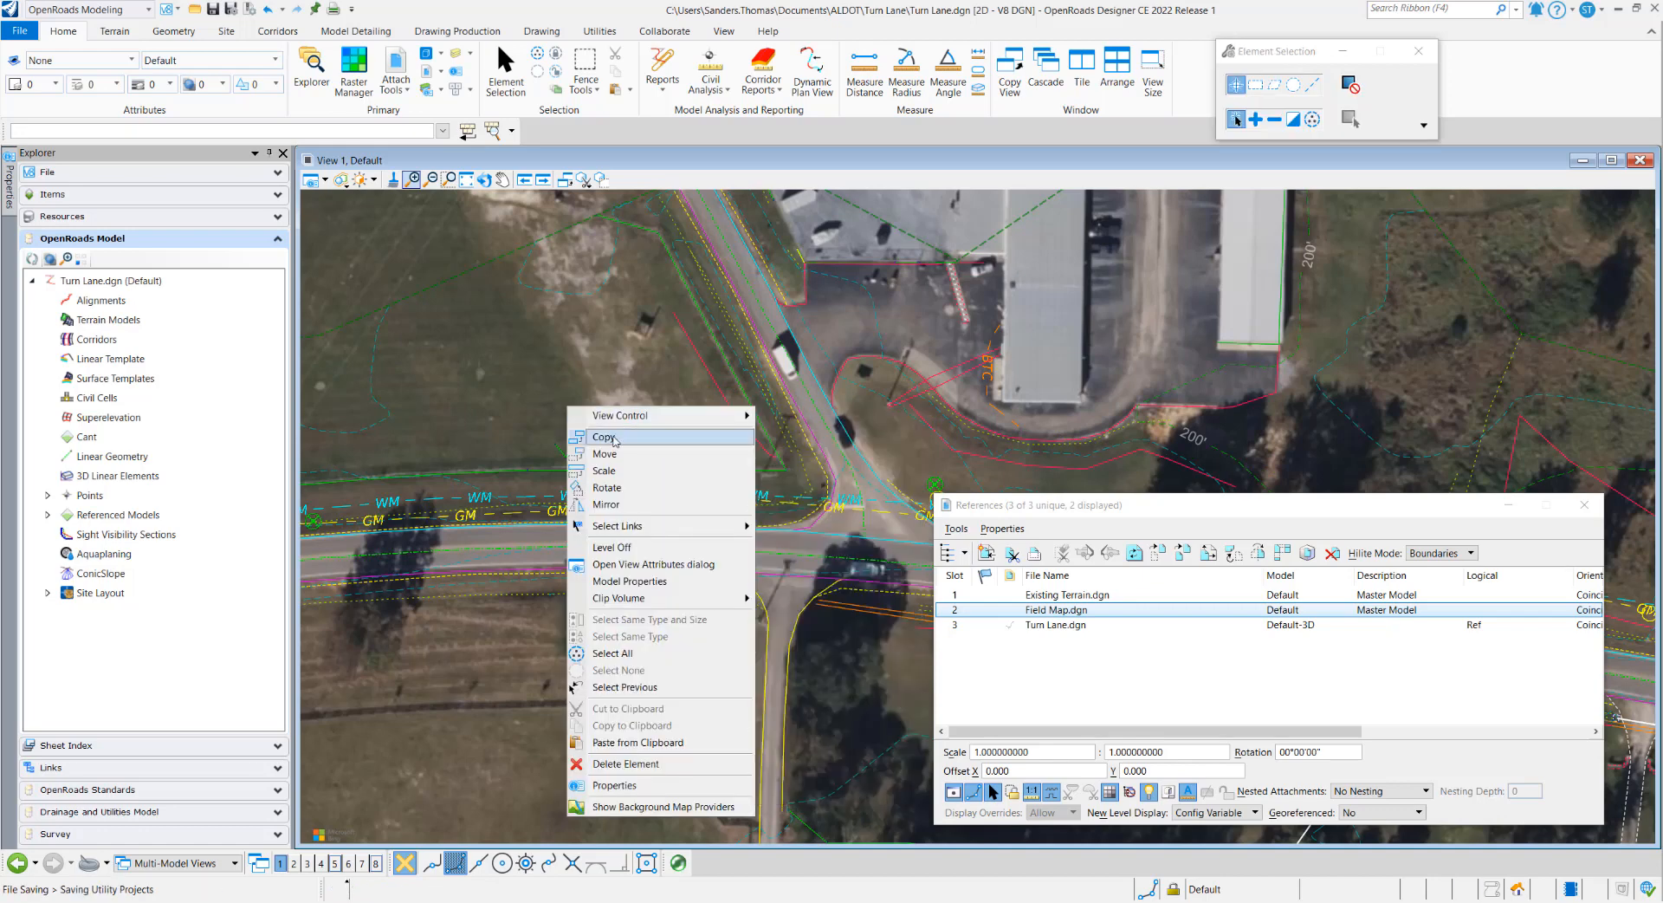
click(604, 437)
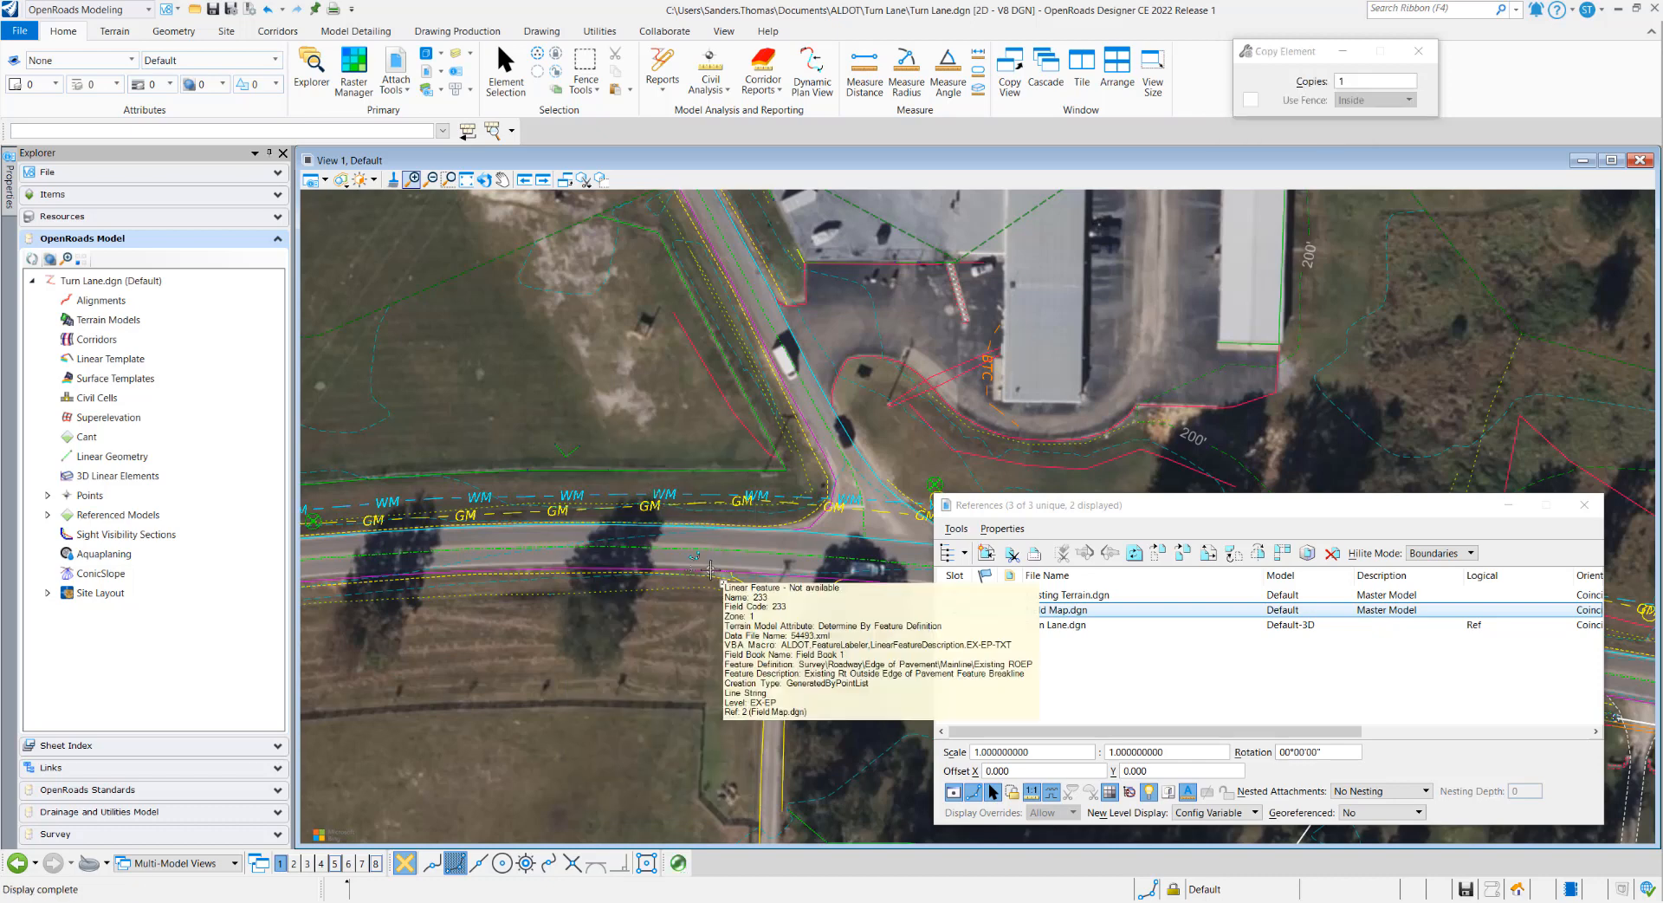
click(719, 563)
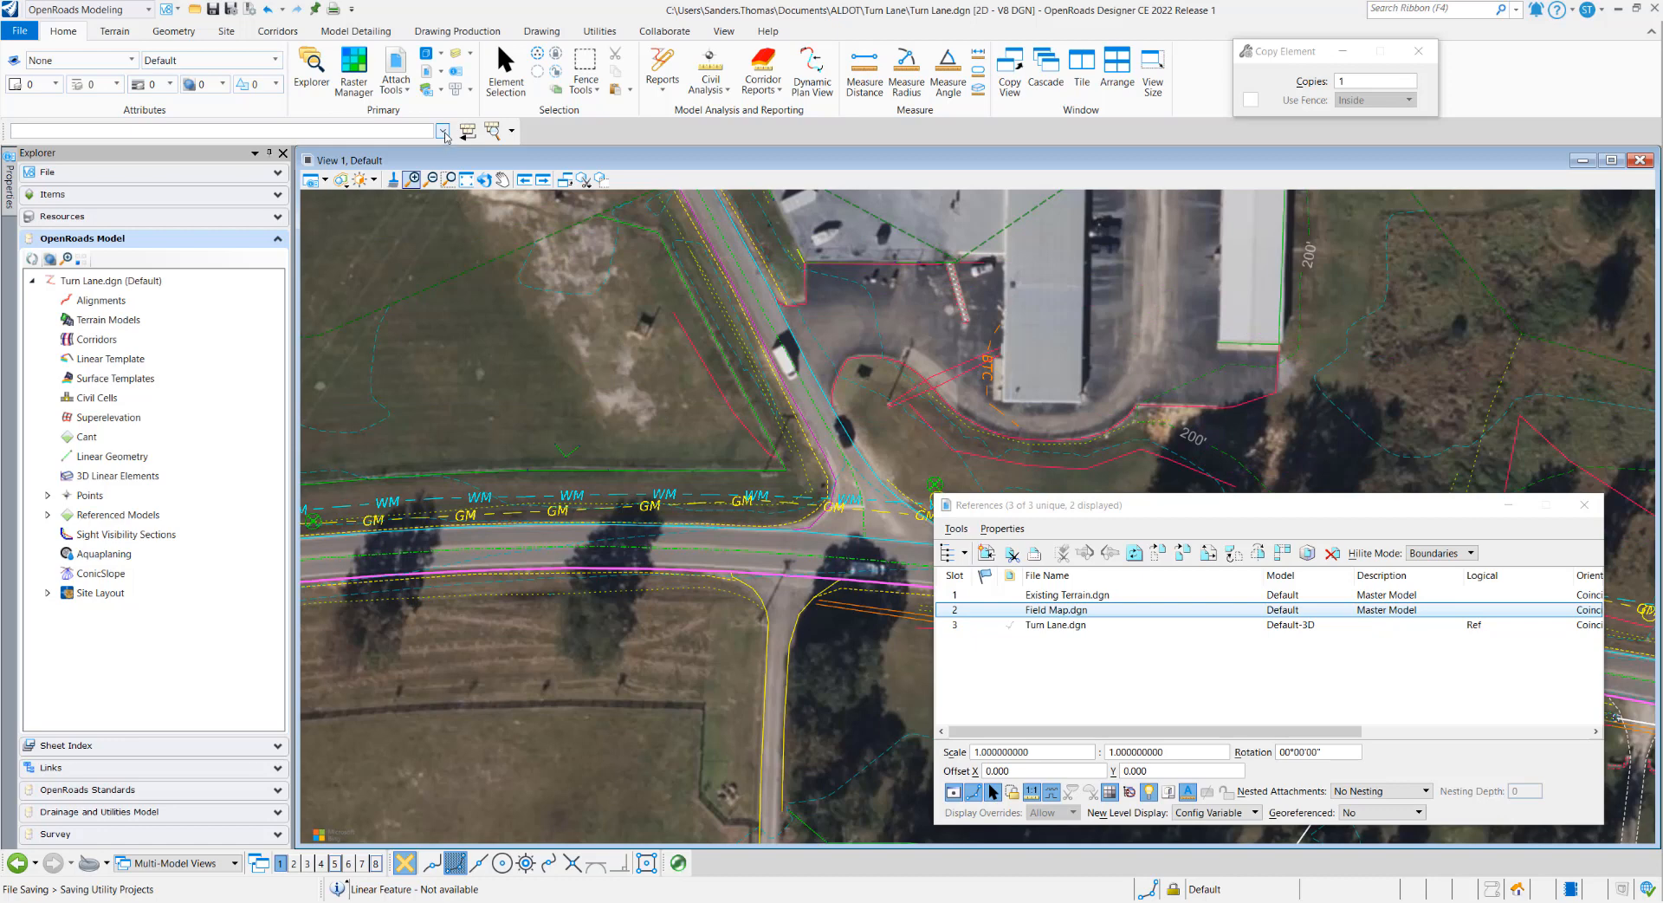
click(443, 131)
click(167, 154)
key(Return)
key(Escape)
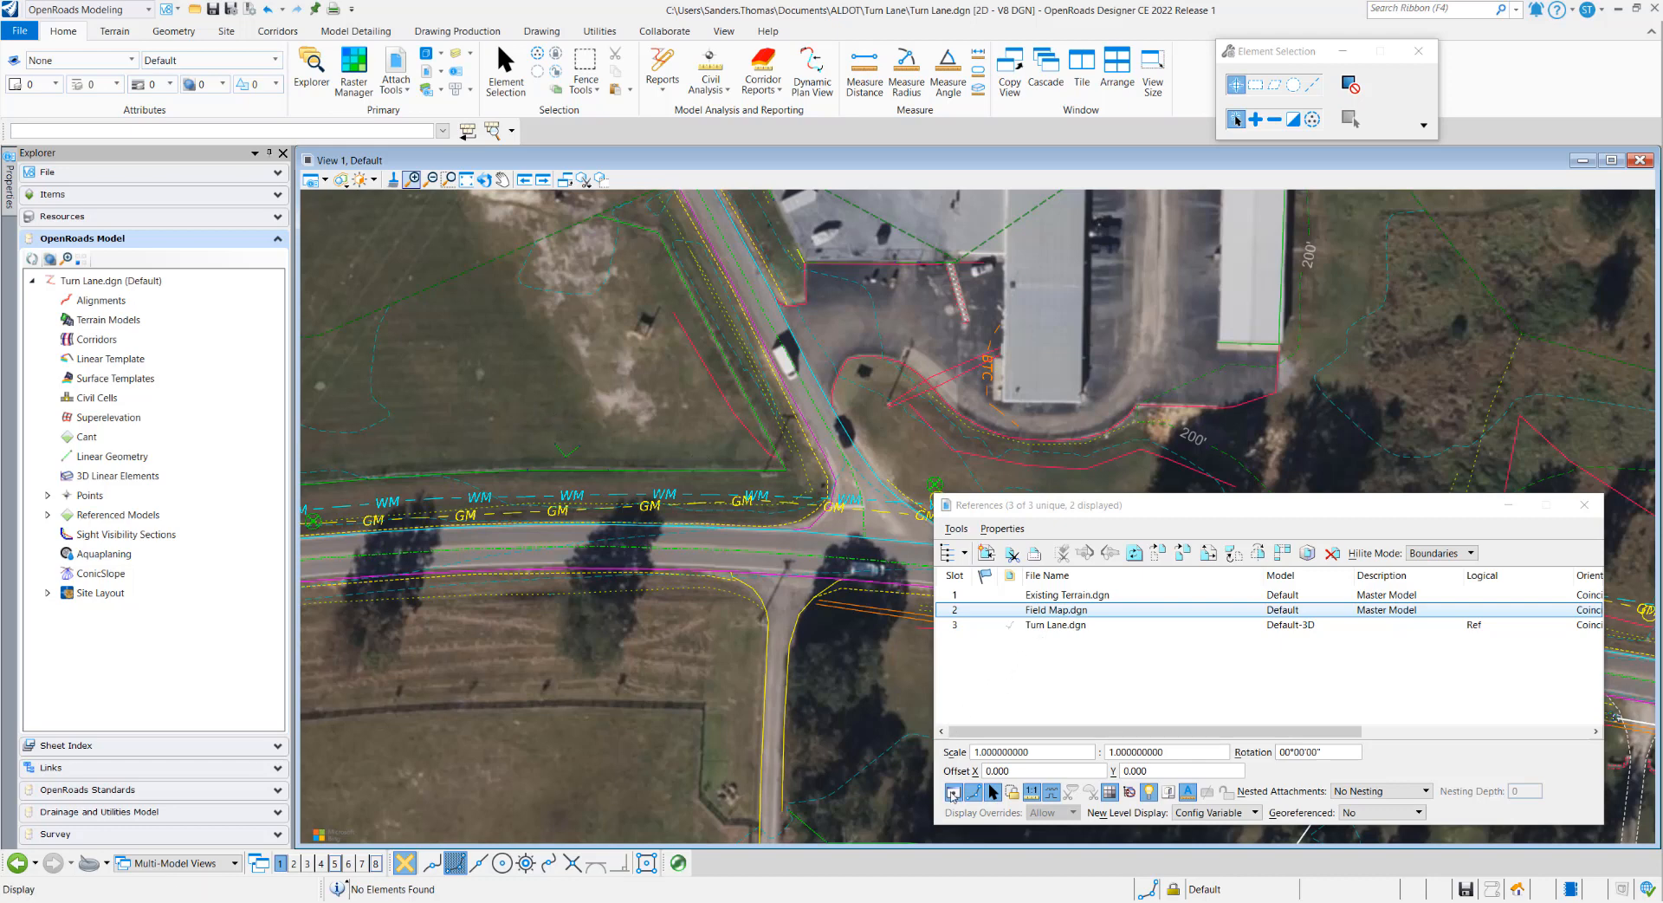
click(952, 793)
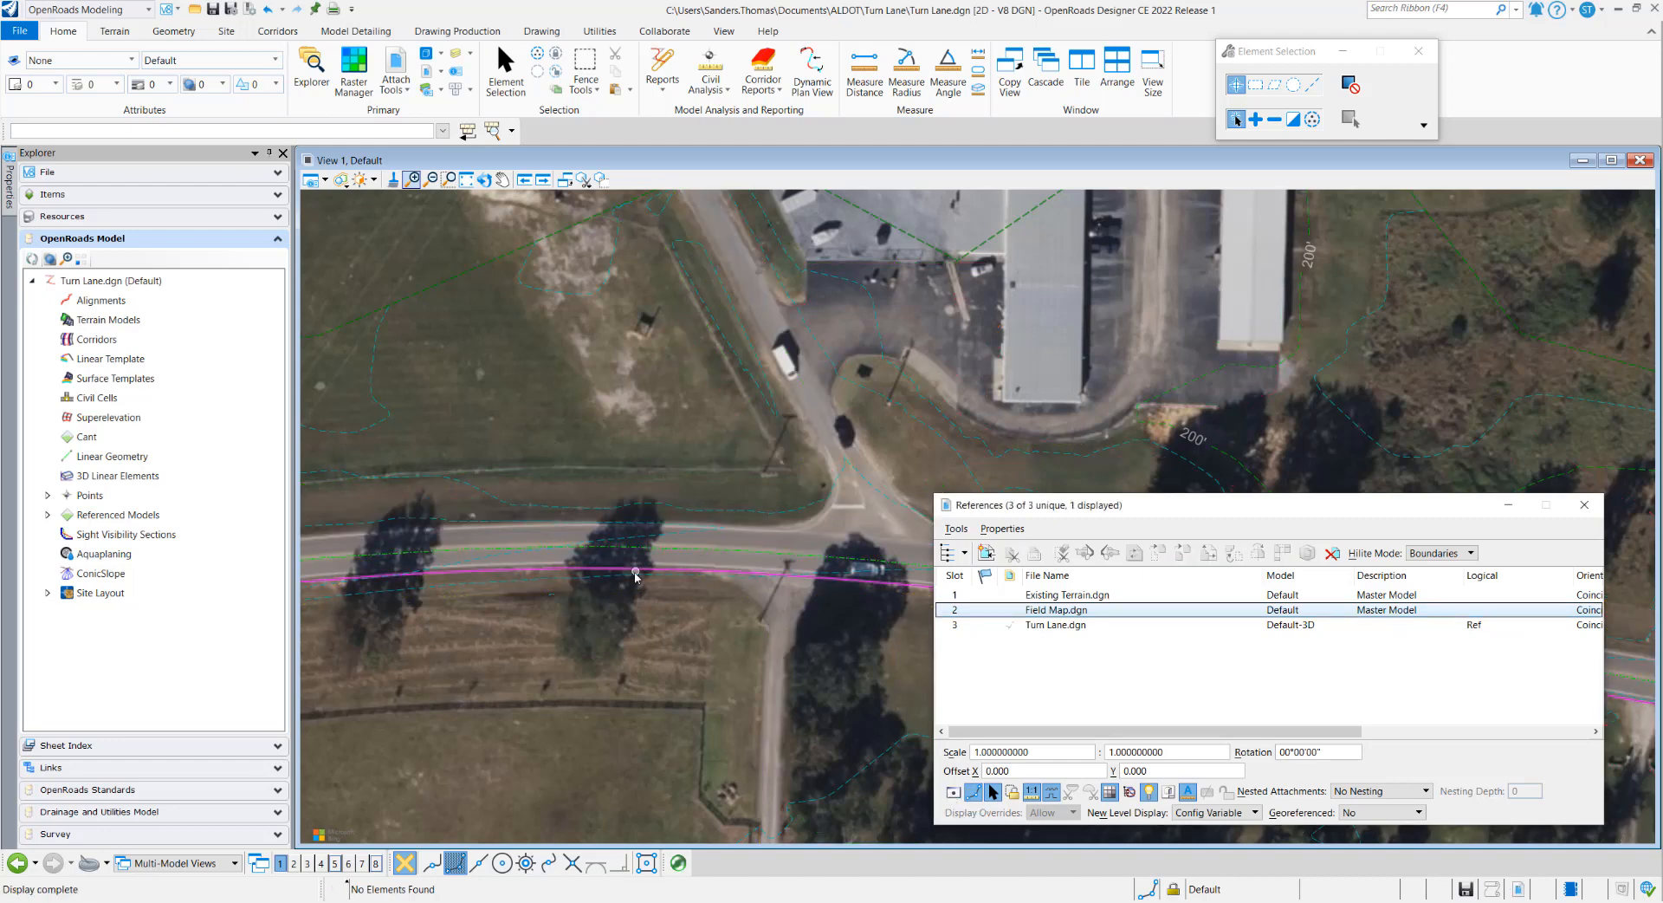
click(662, 569)
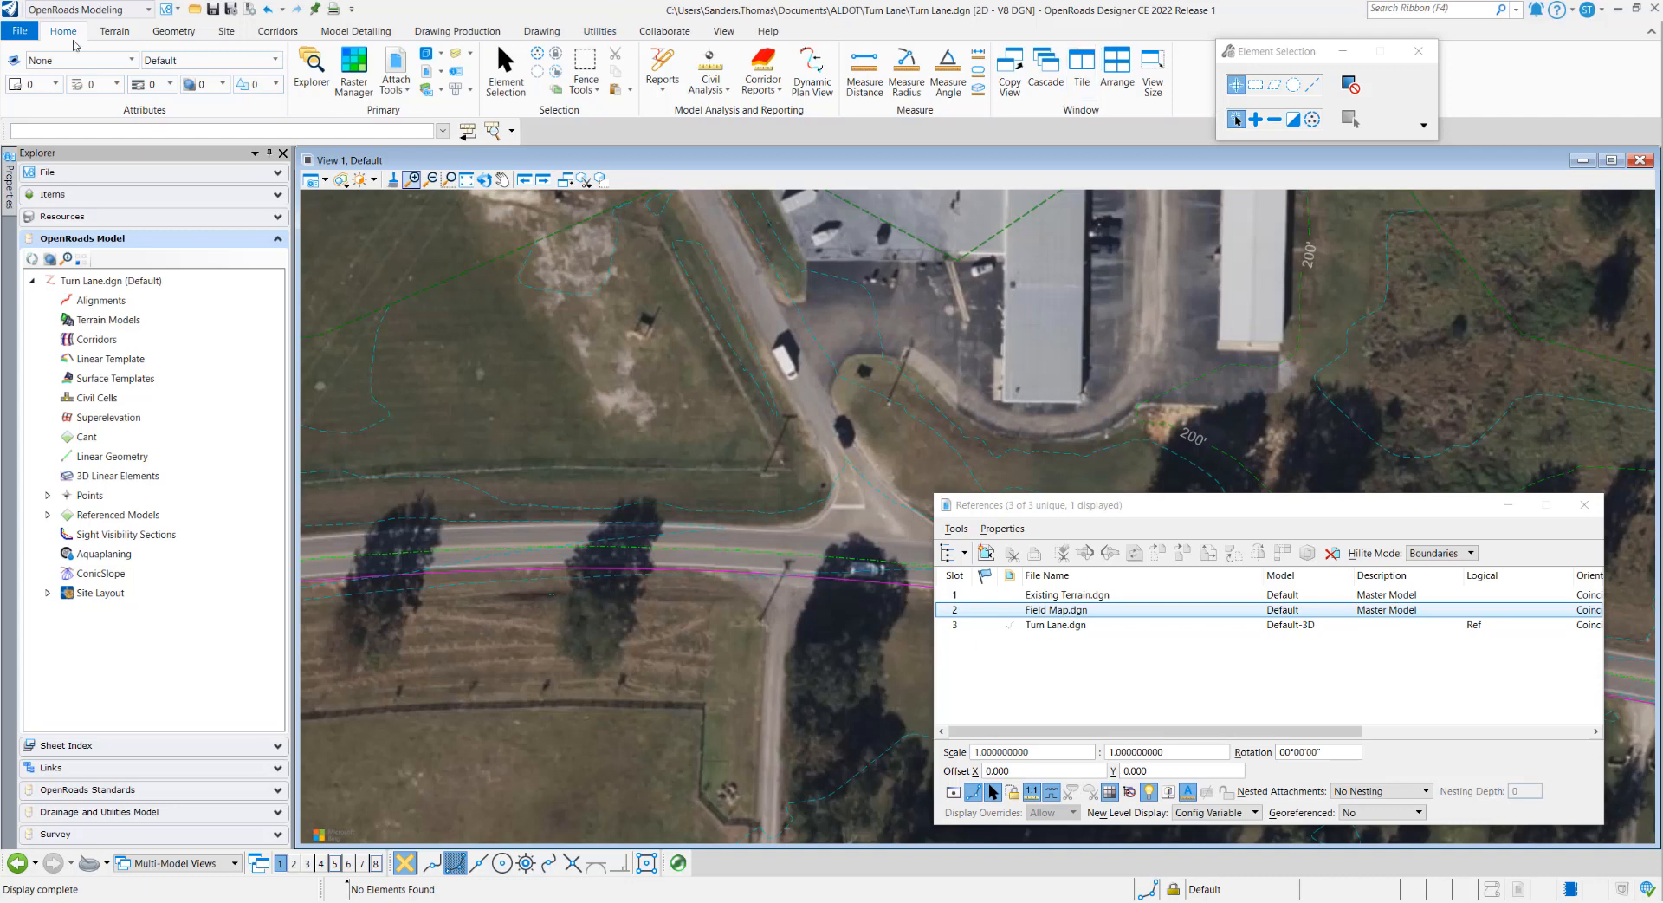
- Assign the Linear feature definition Existing RIEP with the name R_EP to the copied edge-of-pavement line
click(177, 36)
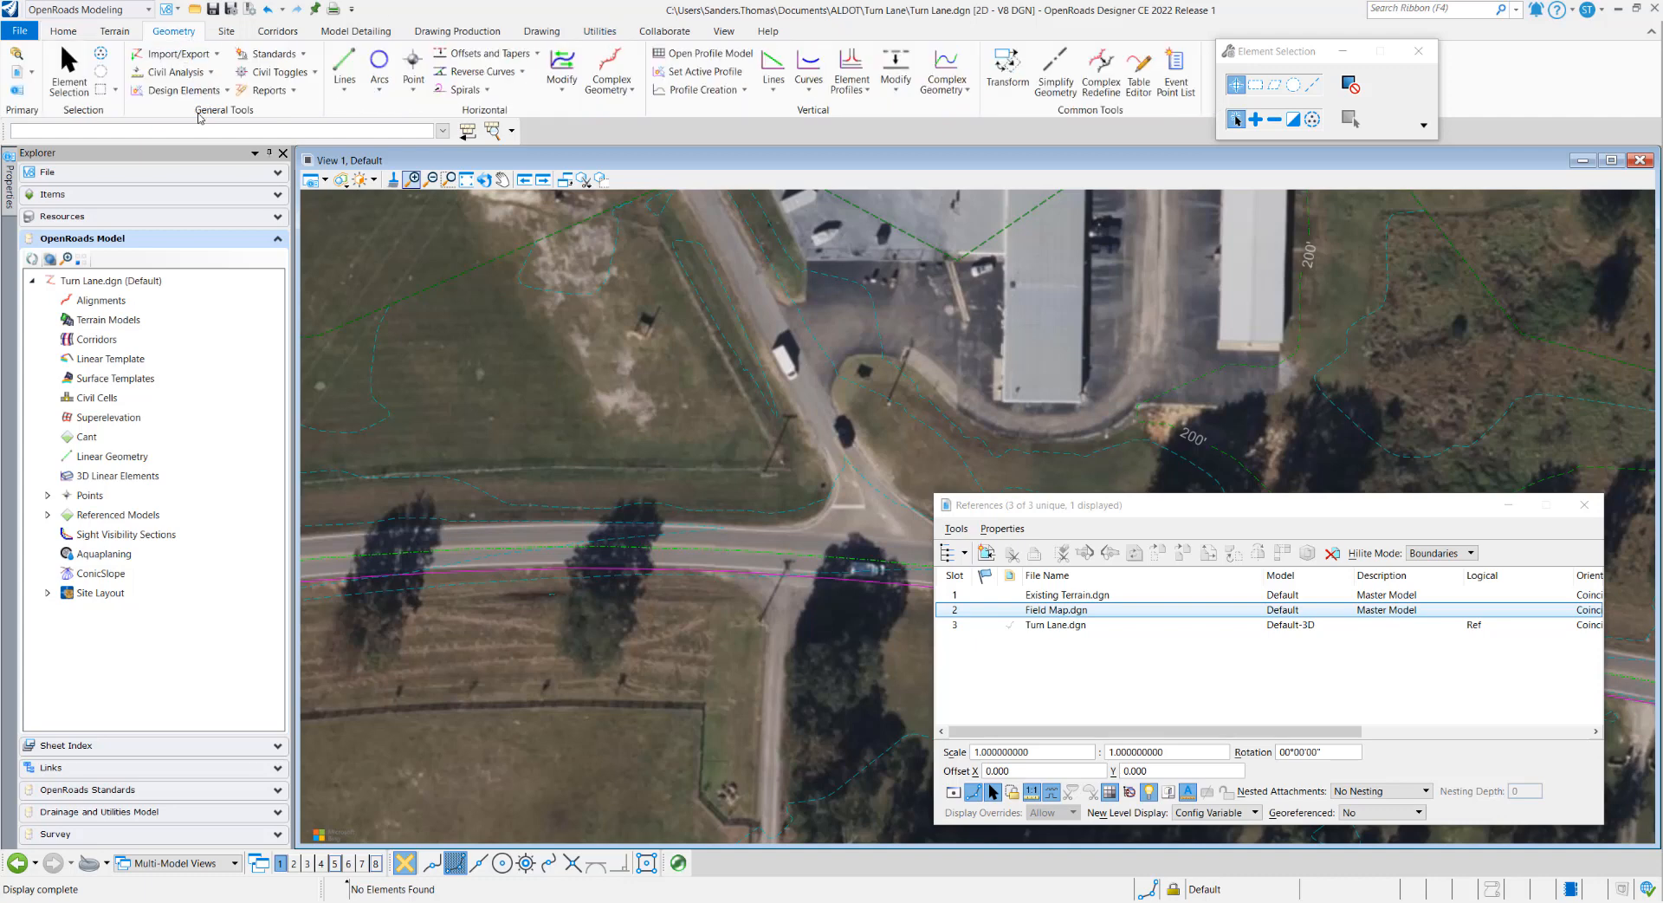
click(303, 55)
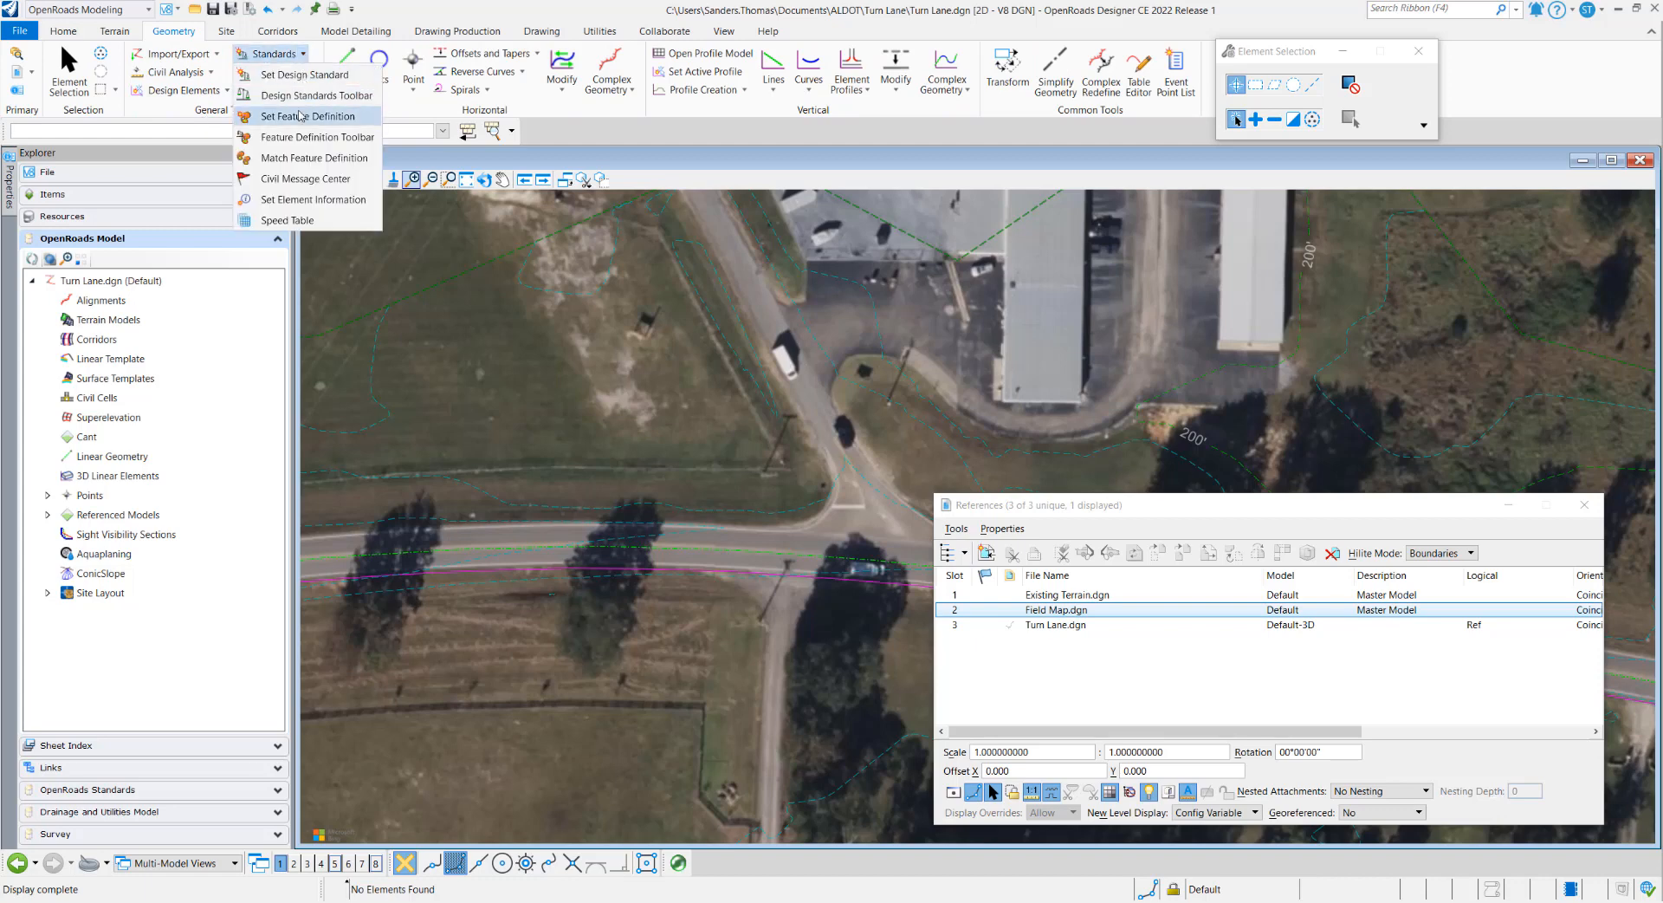
click(300, 117)
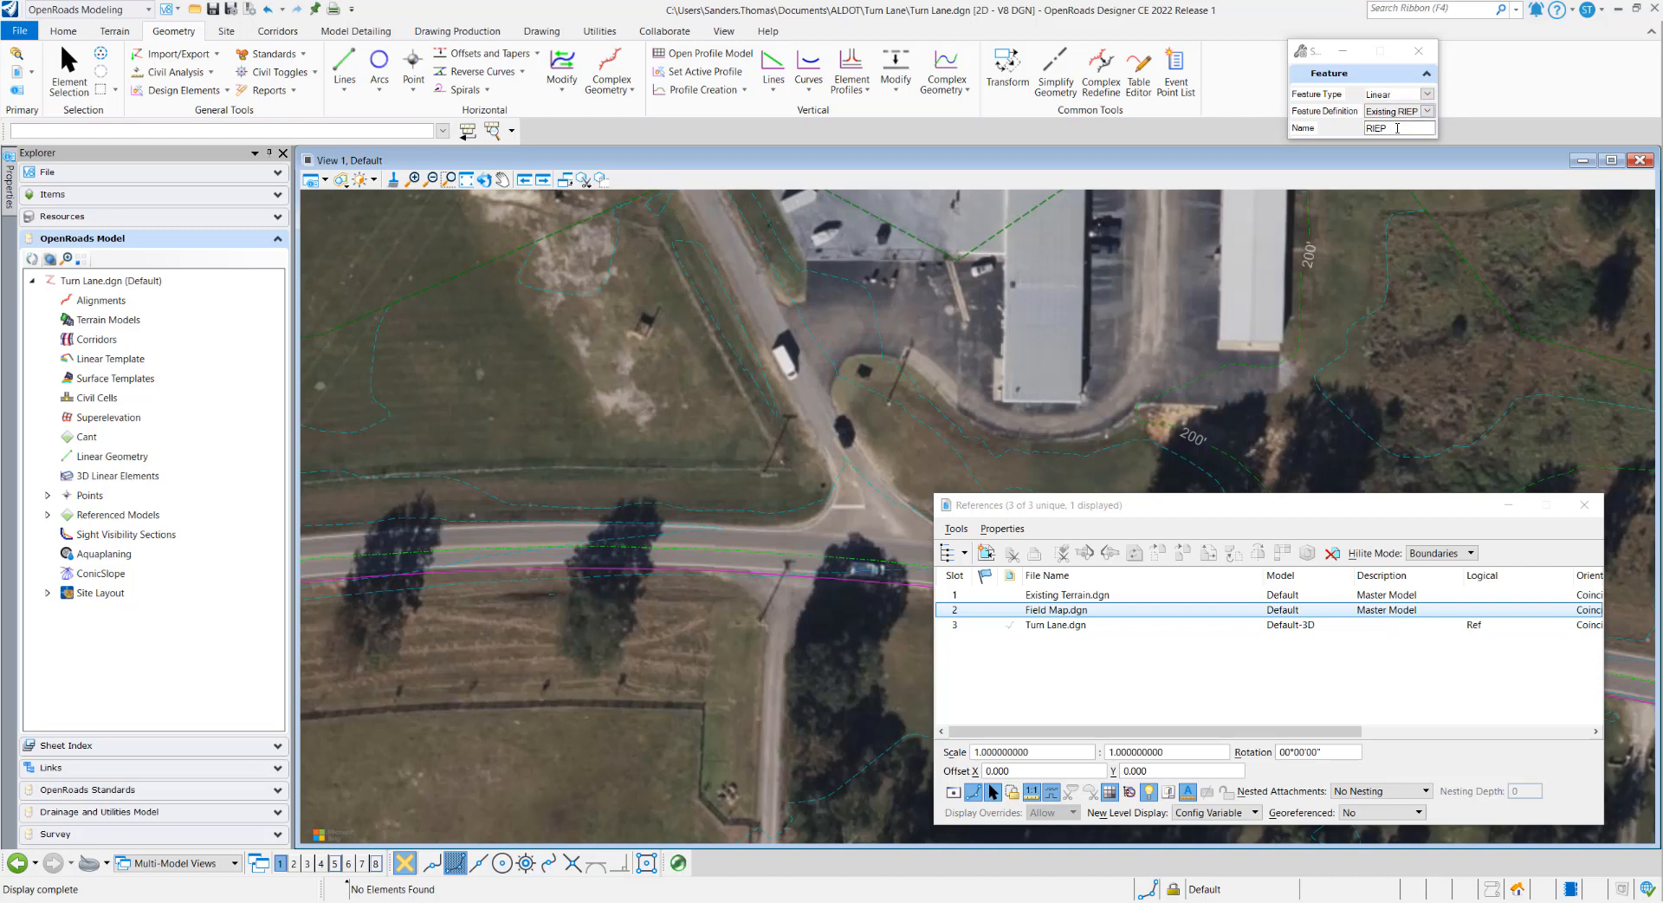
click(1357, 131)
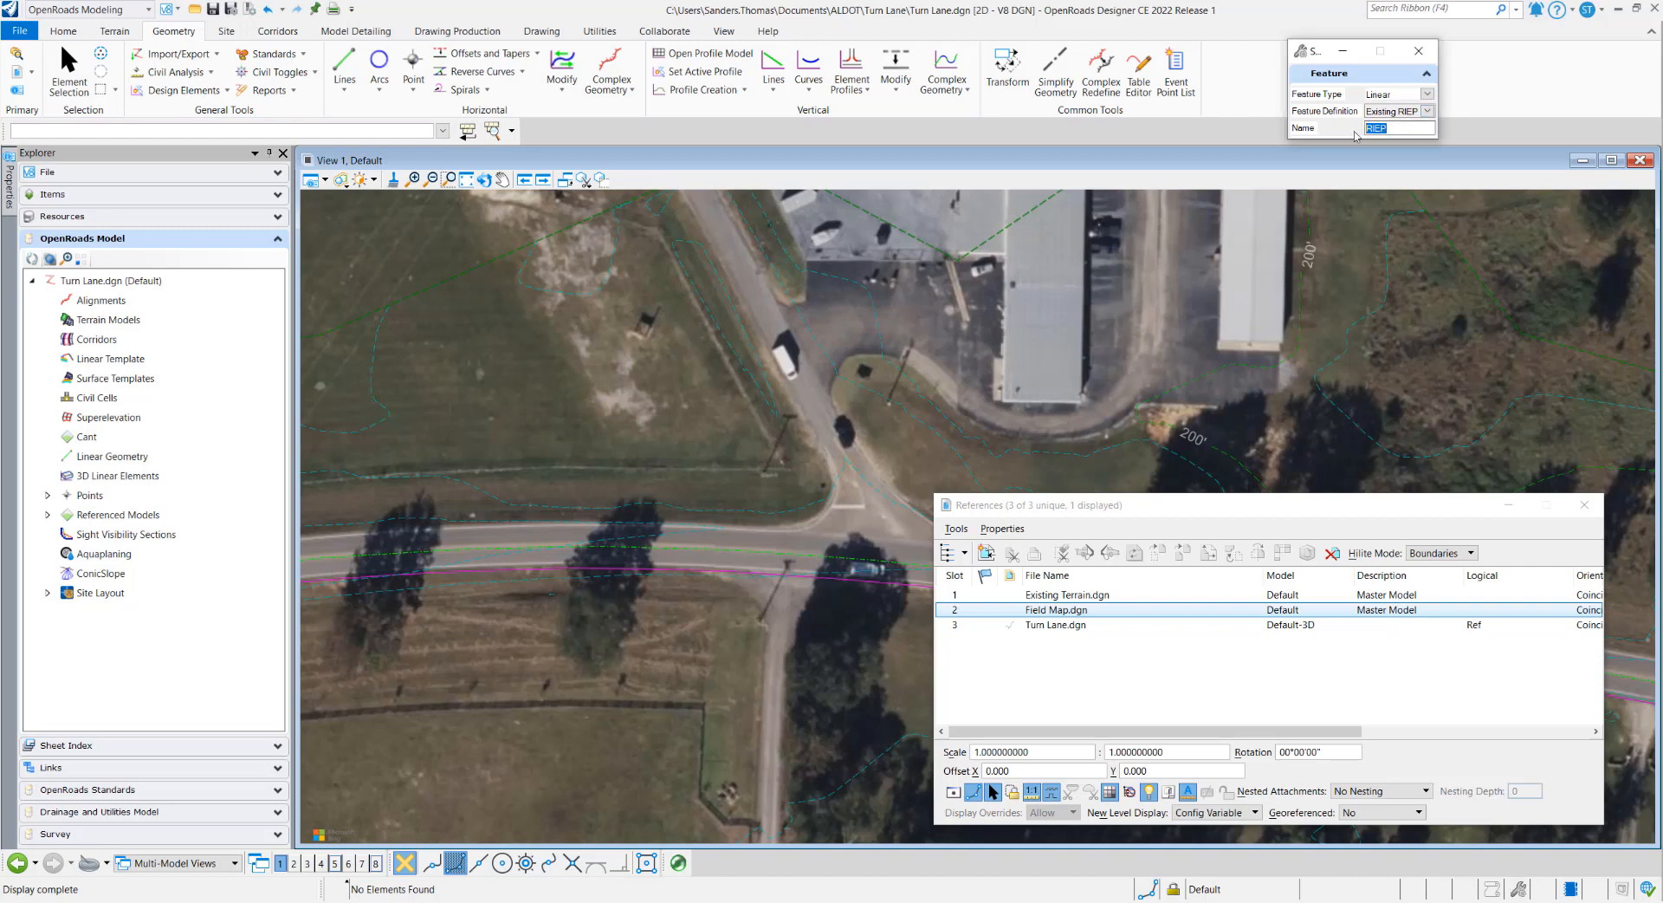
text(R)
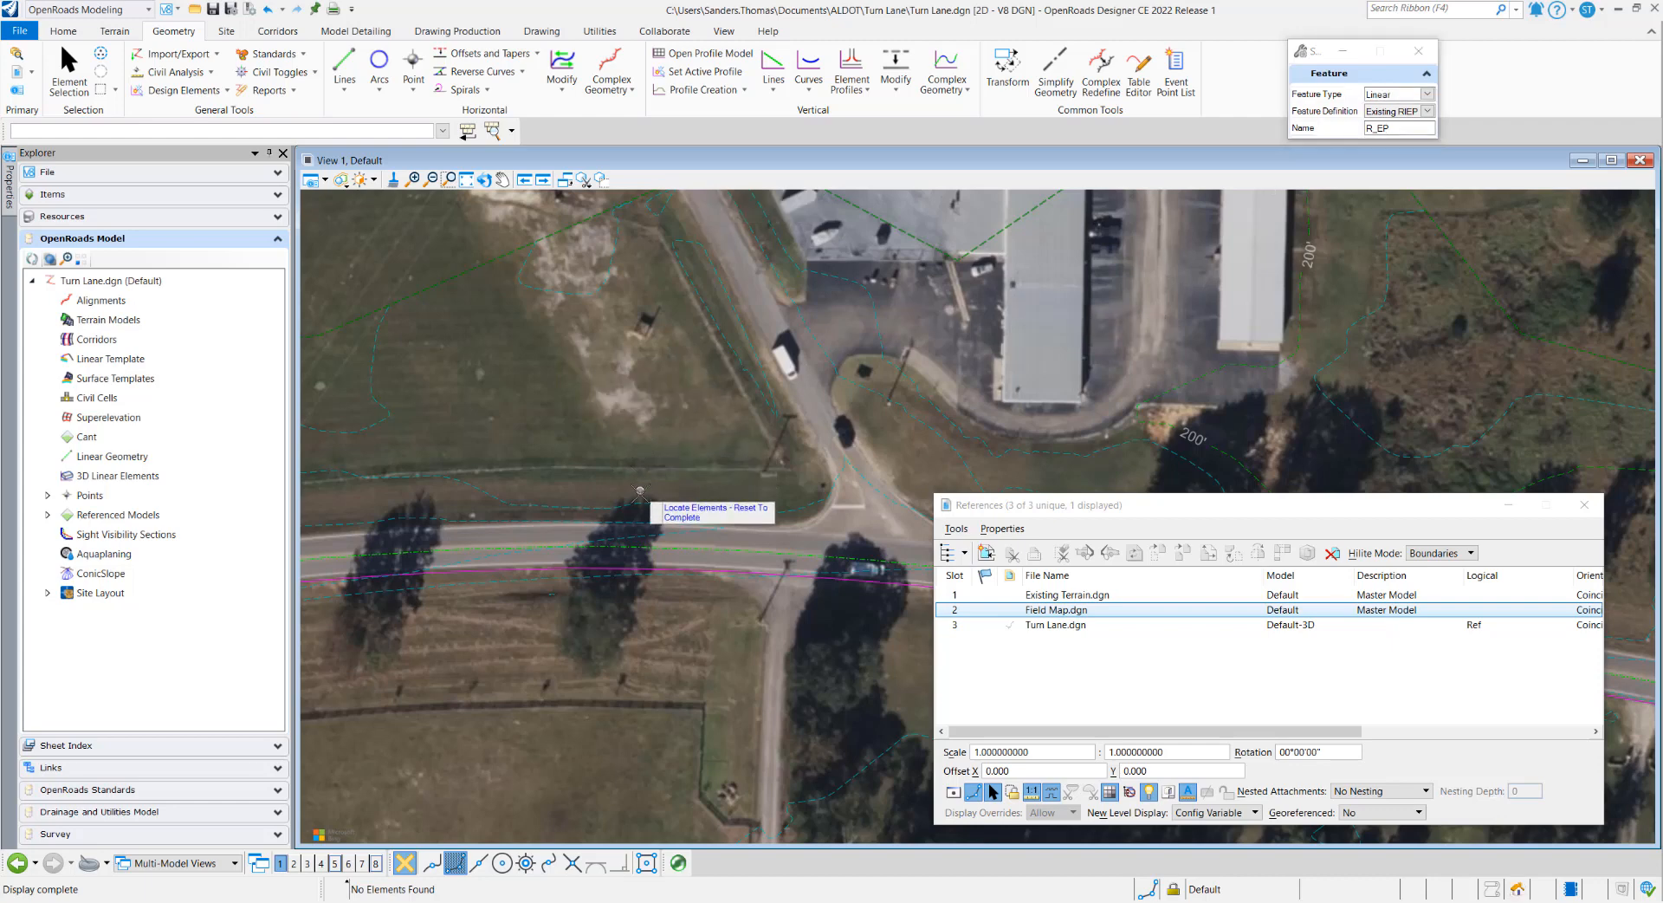
click(576, 560)
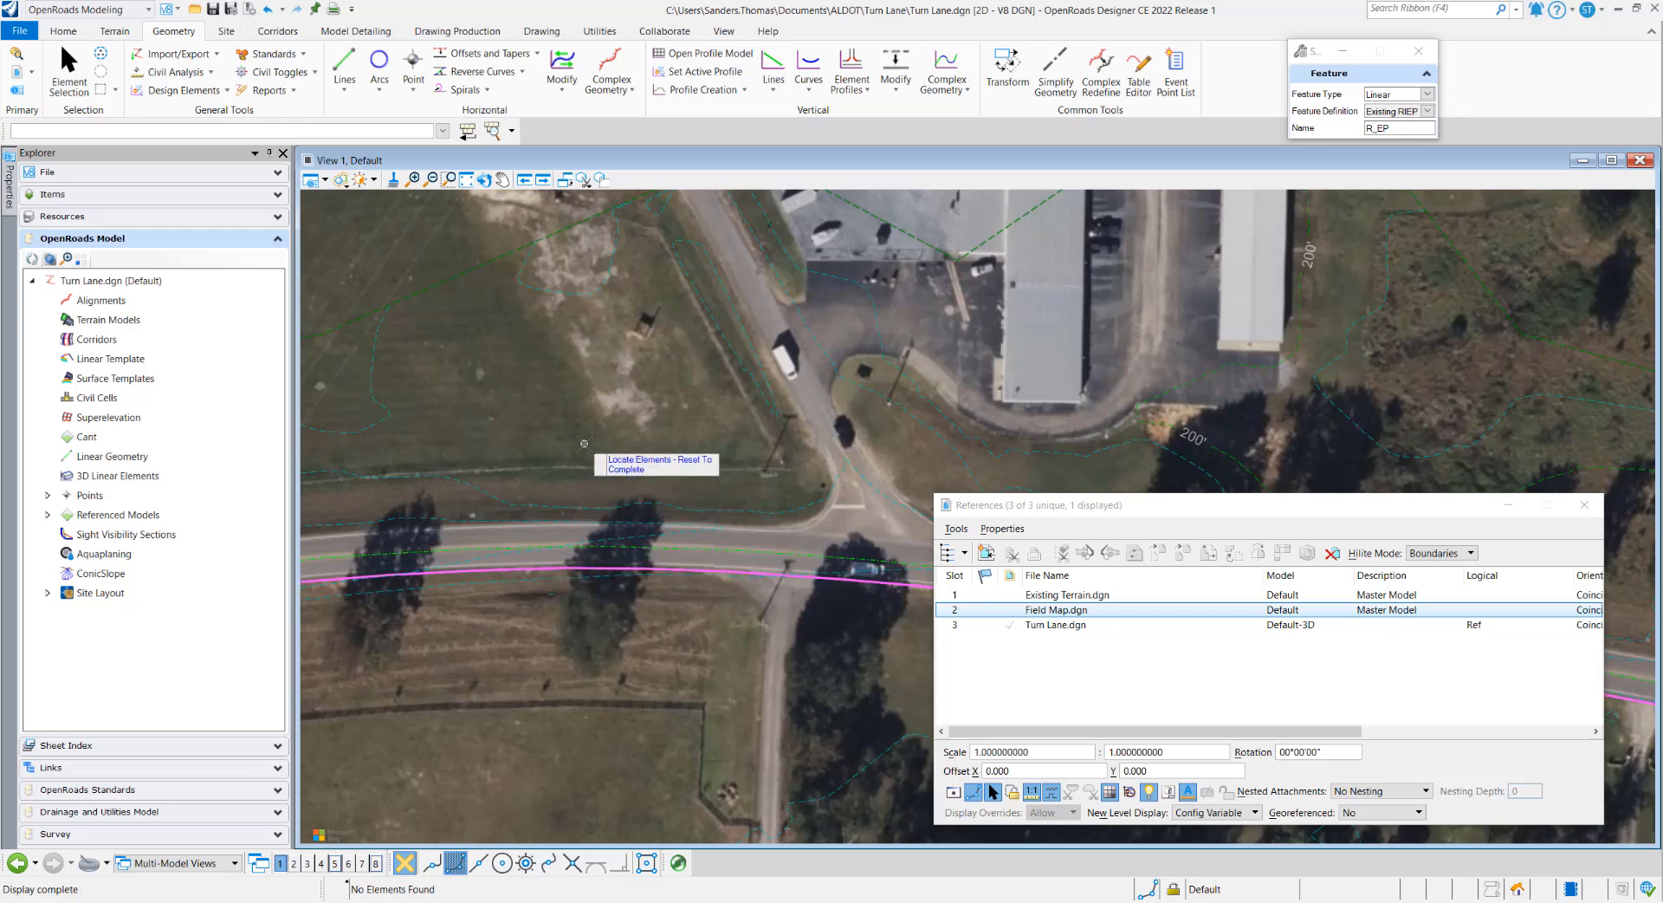
right_click(584, 443)
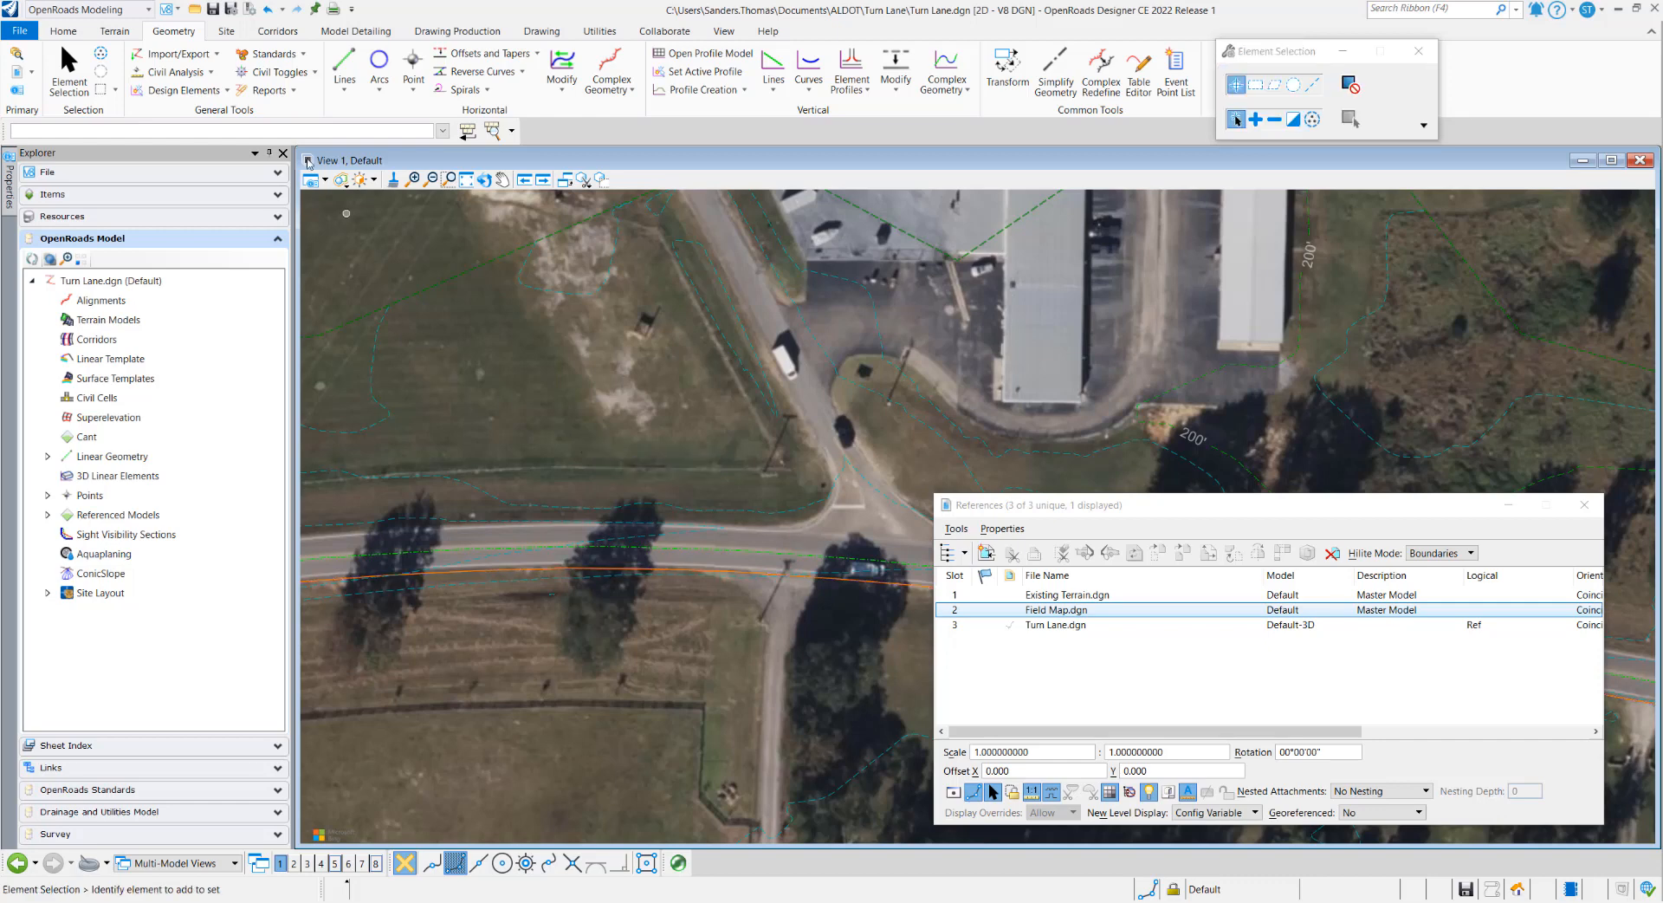
- Assign the Alignment feature definition Geom Baseline with the name CL to the copied centerline
click(303, 55)
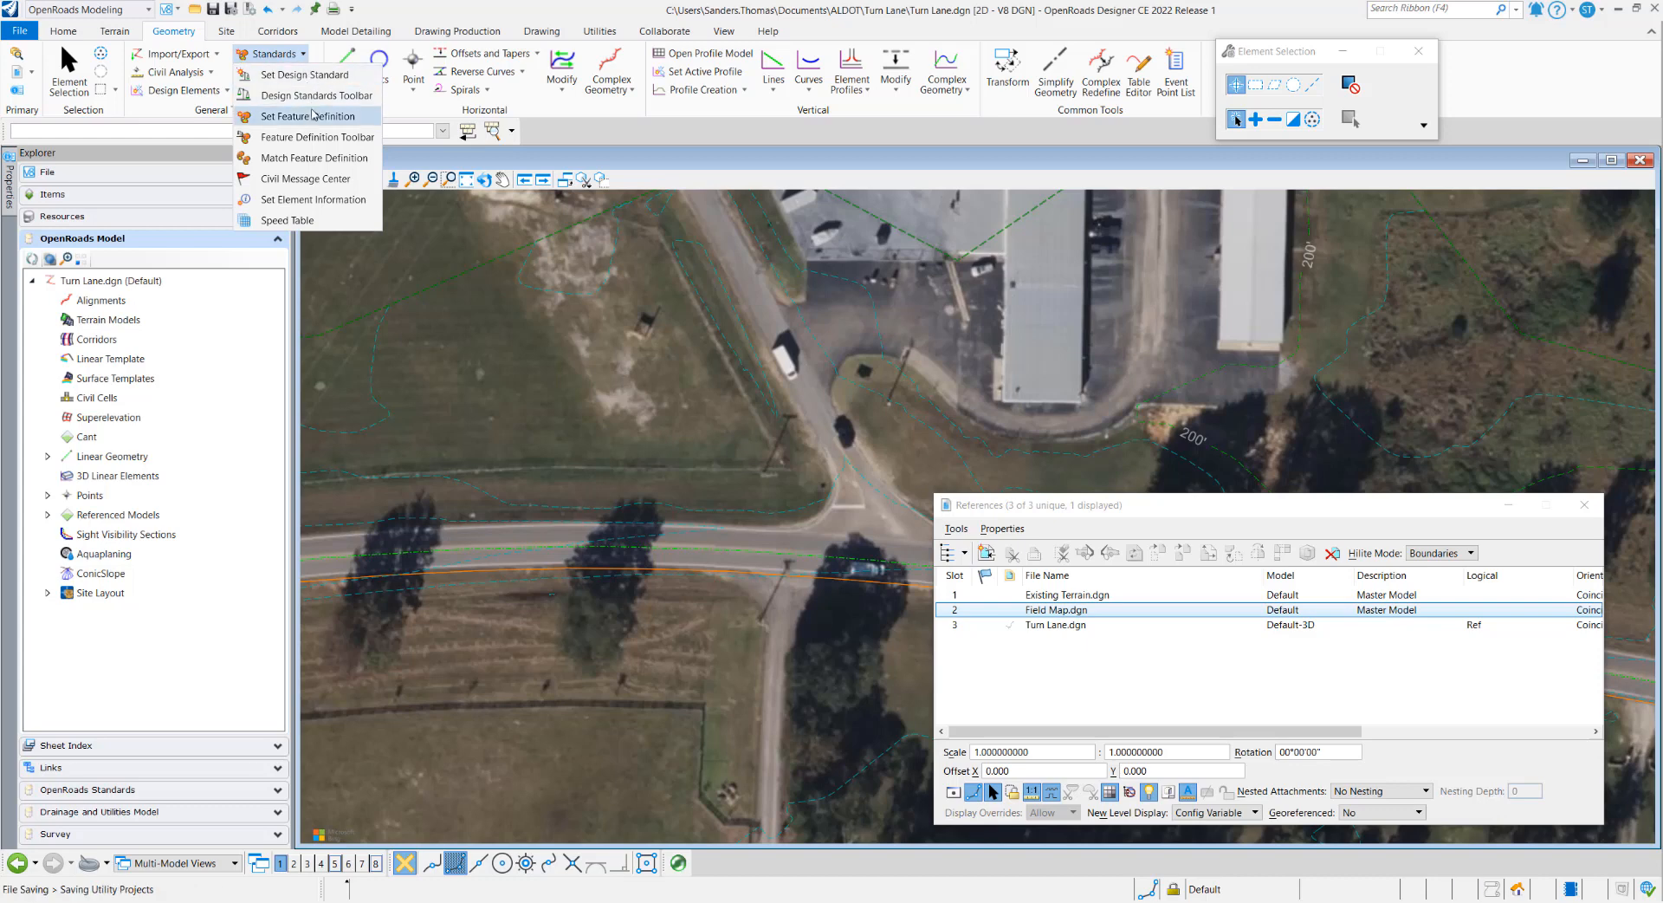
click(311, 116)
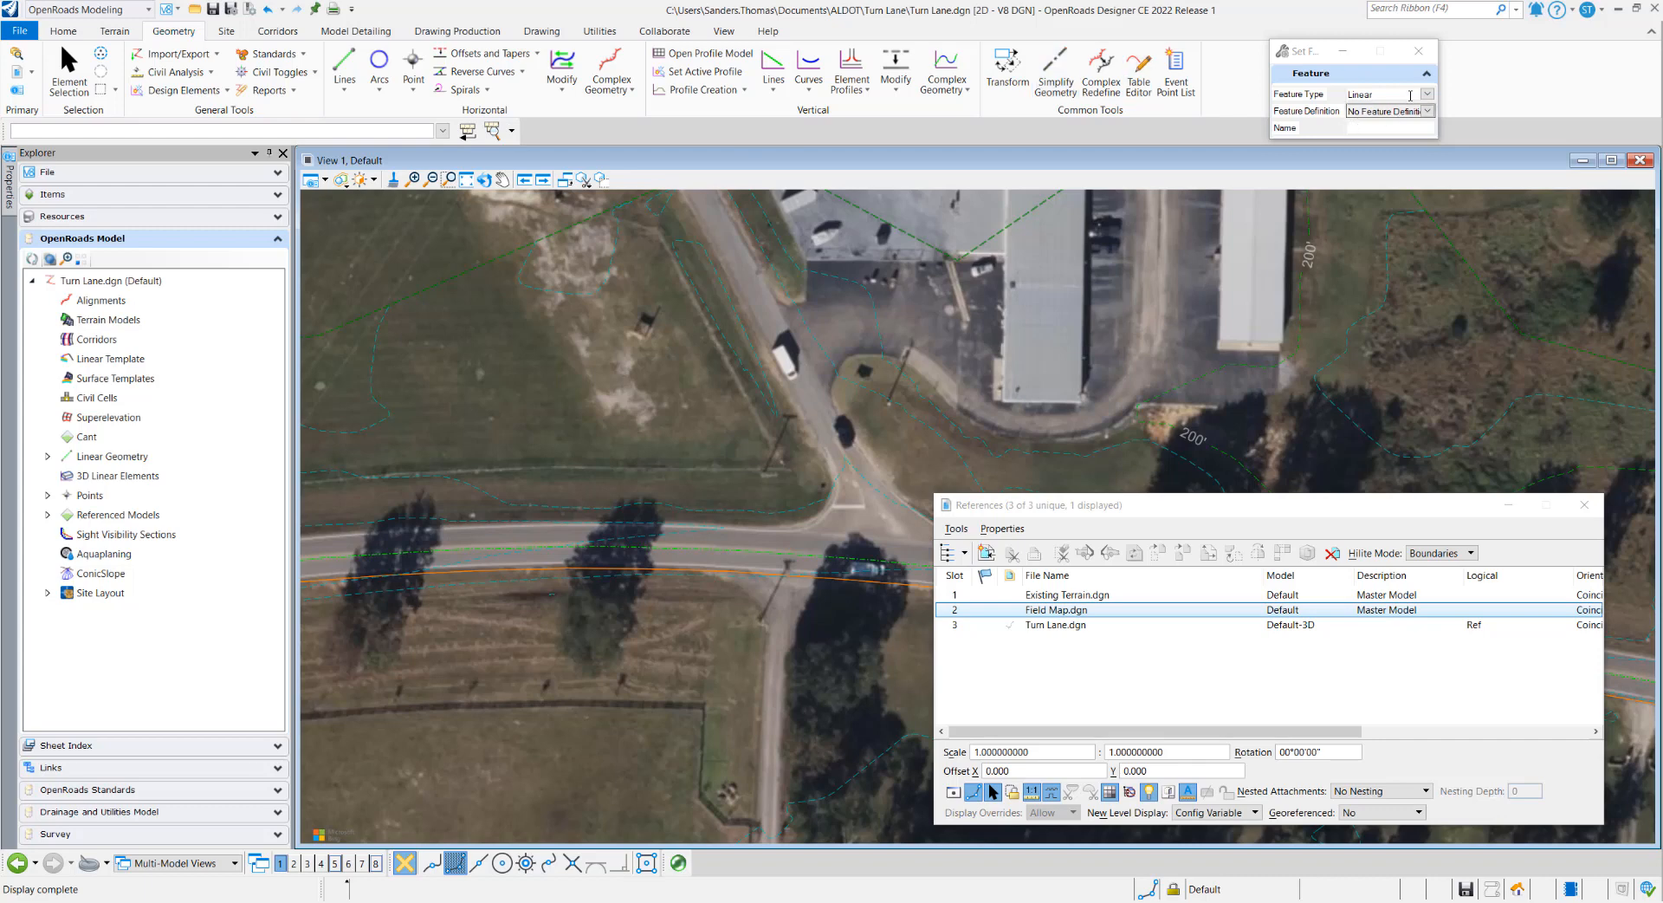
click(1427, 94)
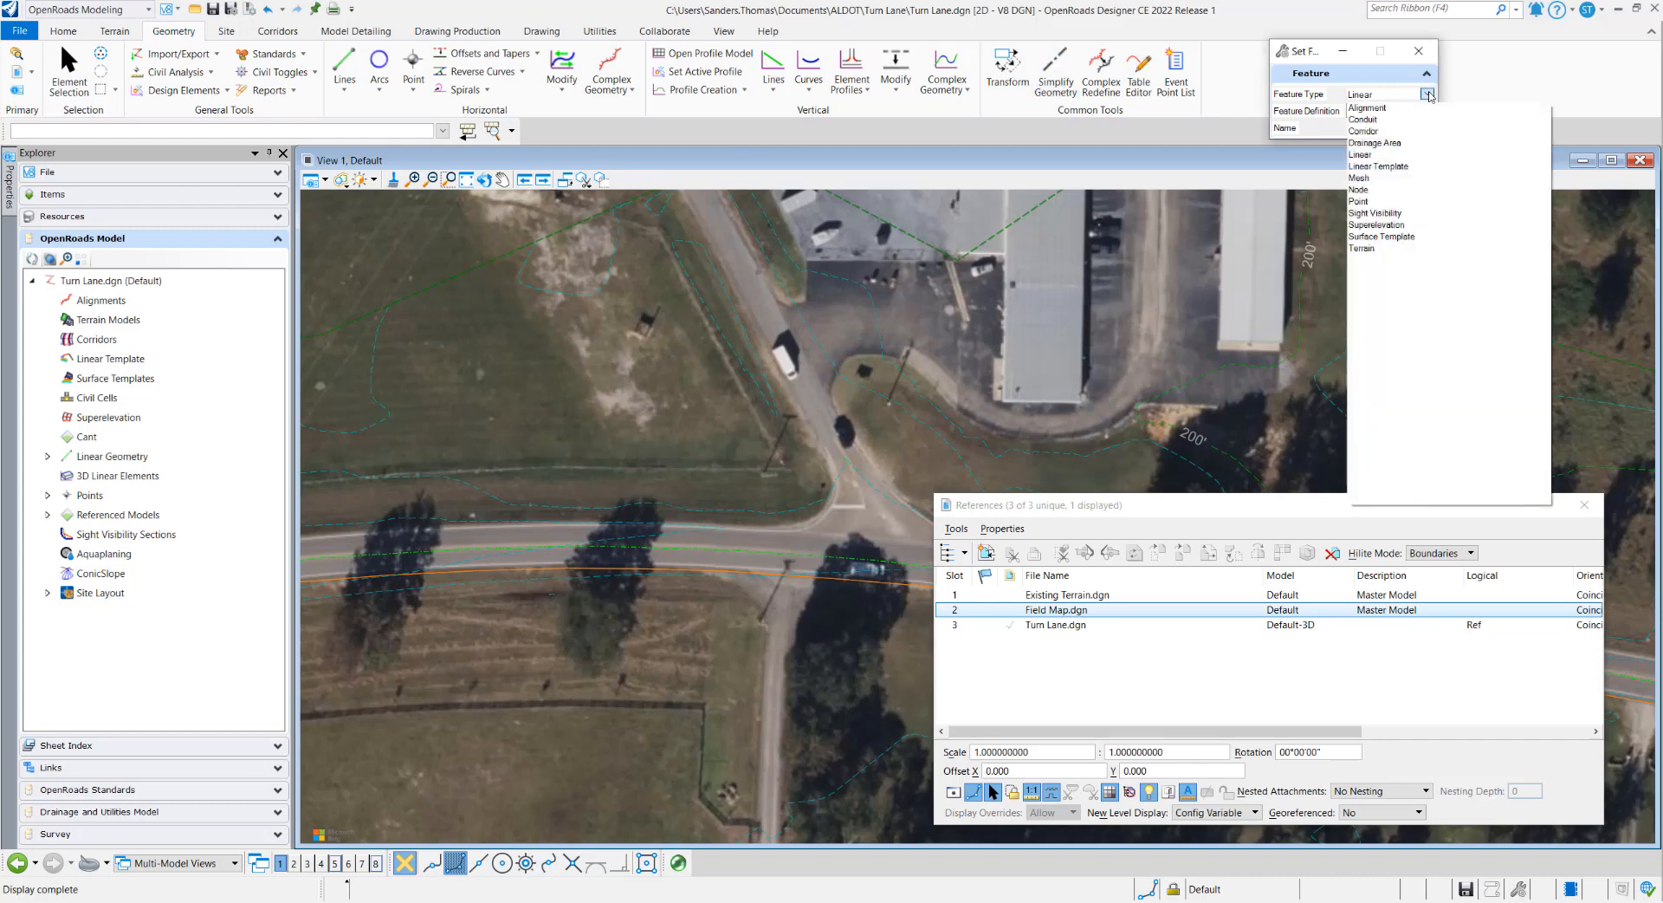
click(1369, 108)
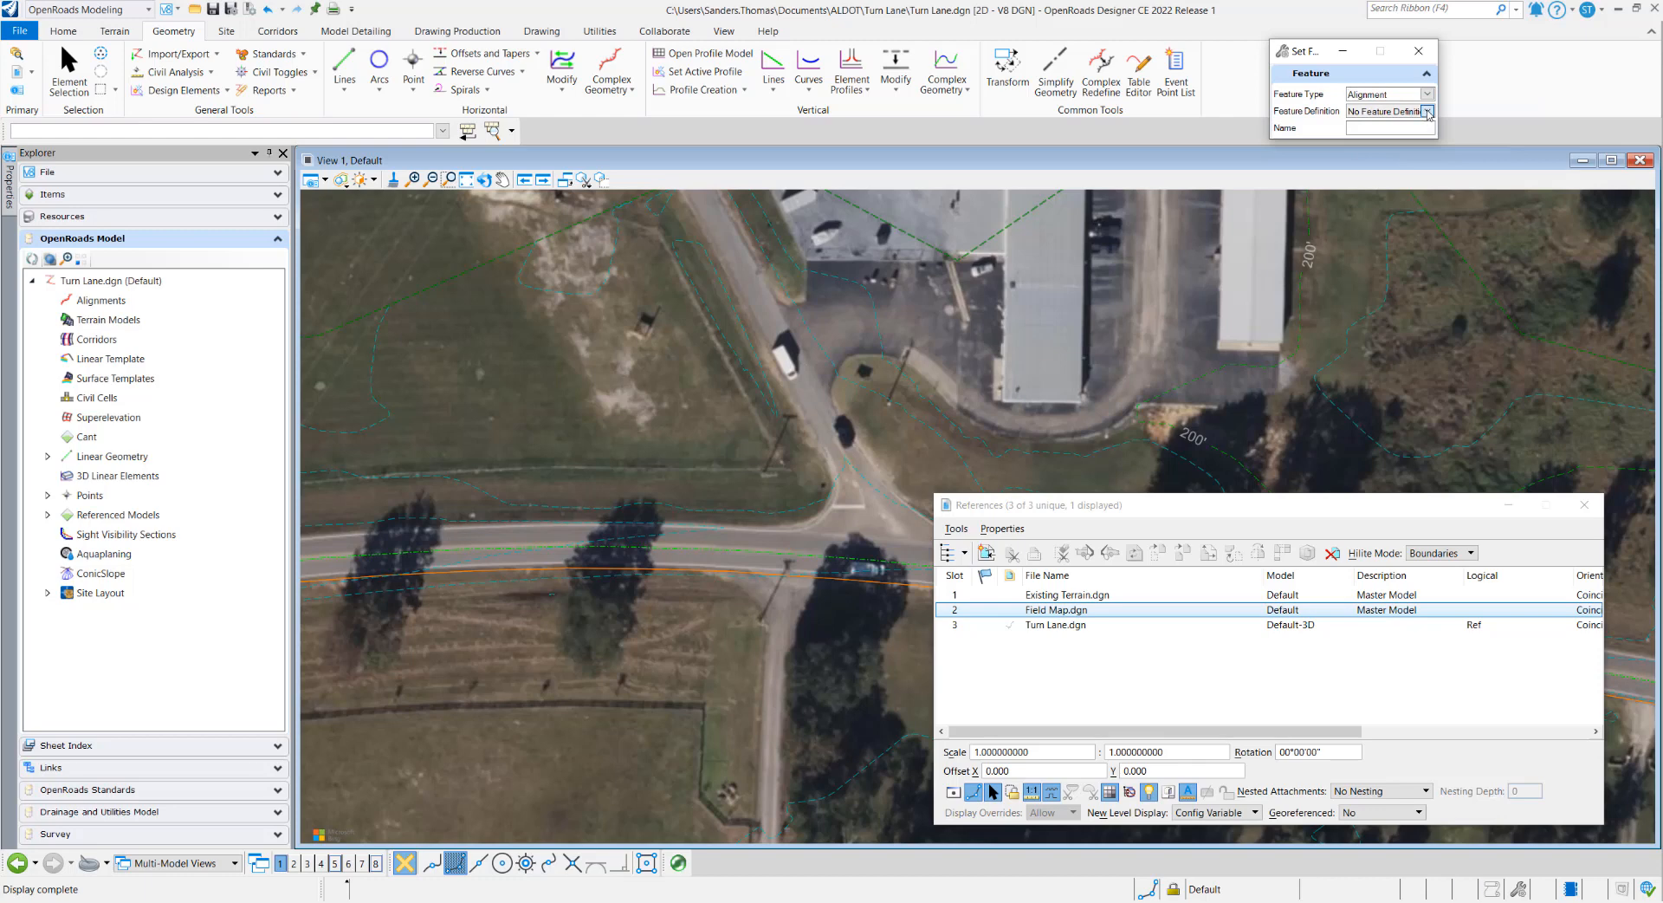
click(1426, 112)
click(1355, 136)
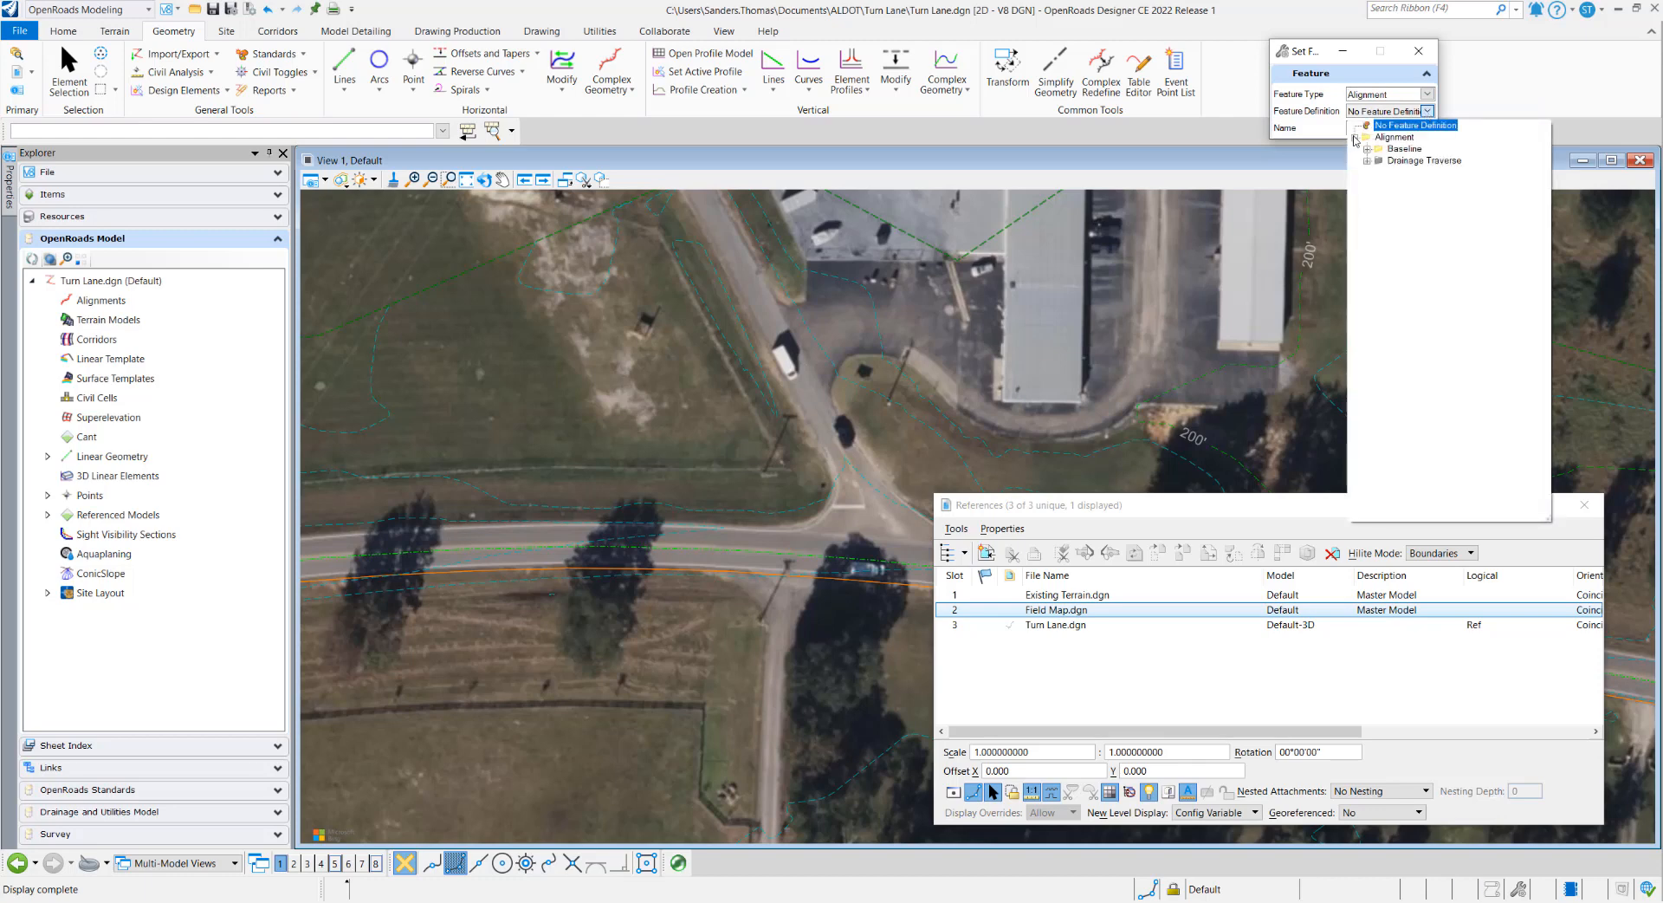
click(1367, 149)
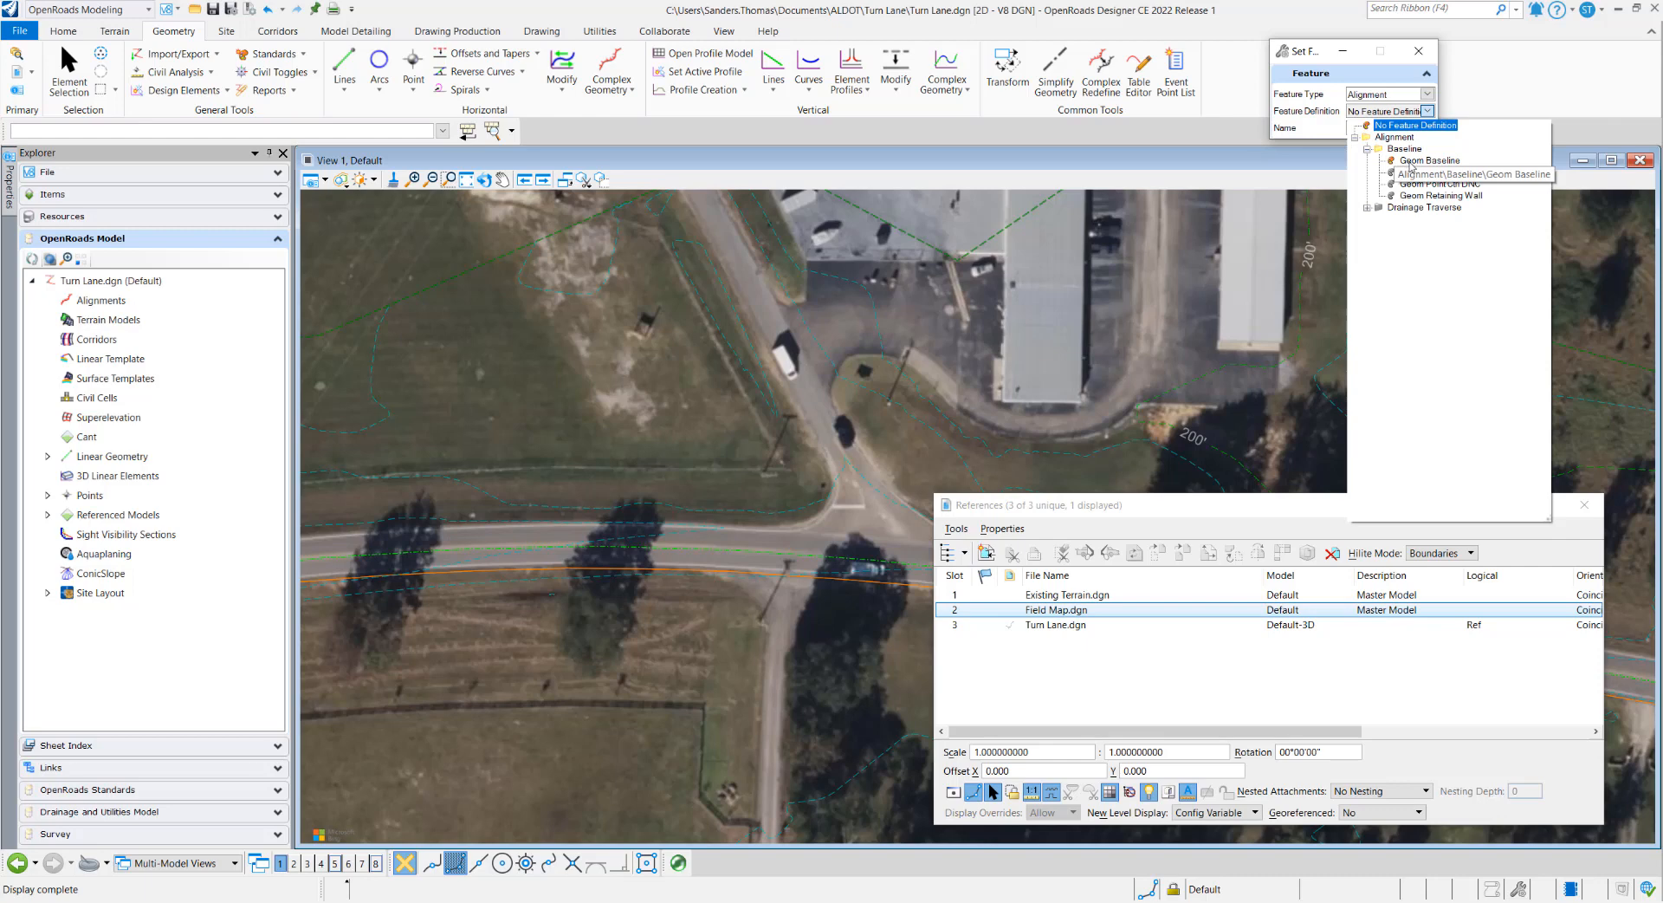
click(1411, 162)
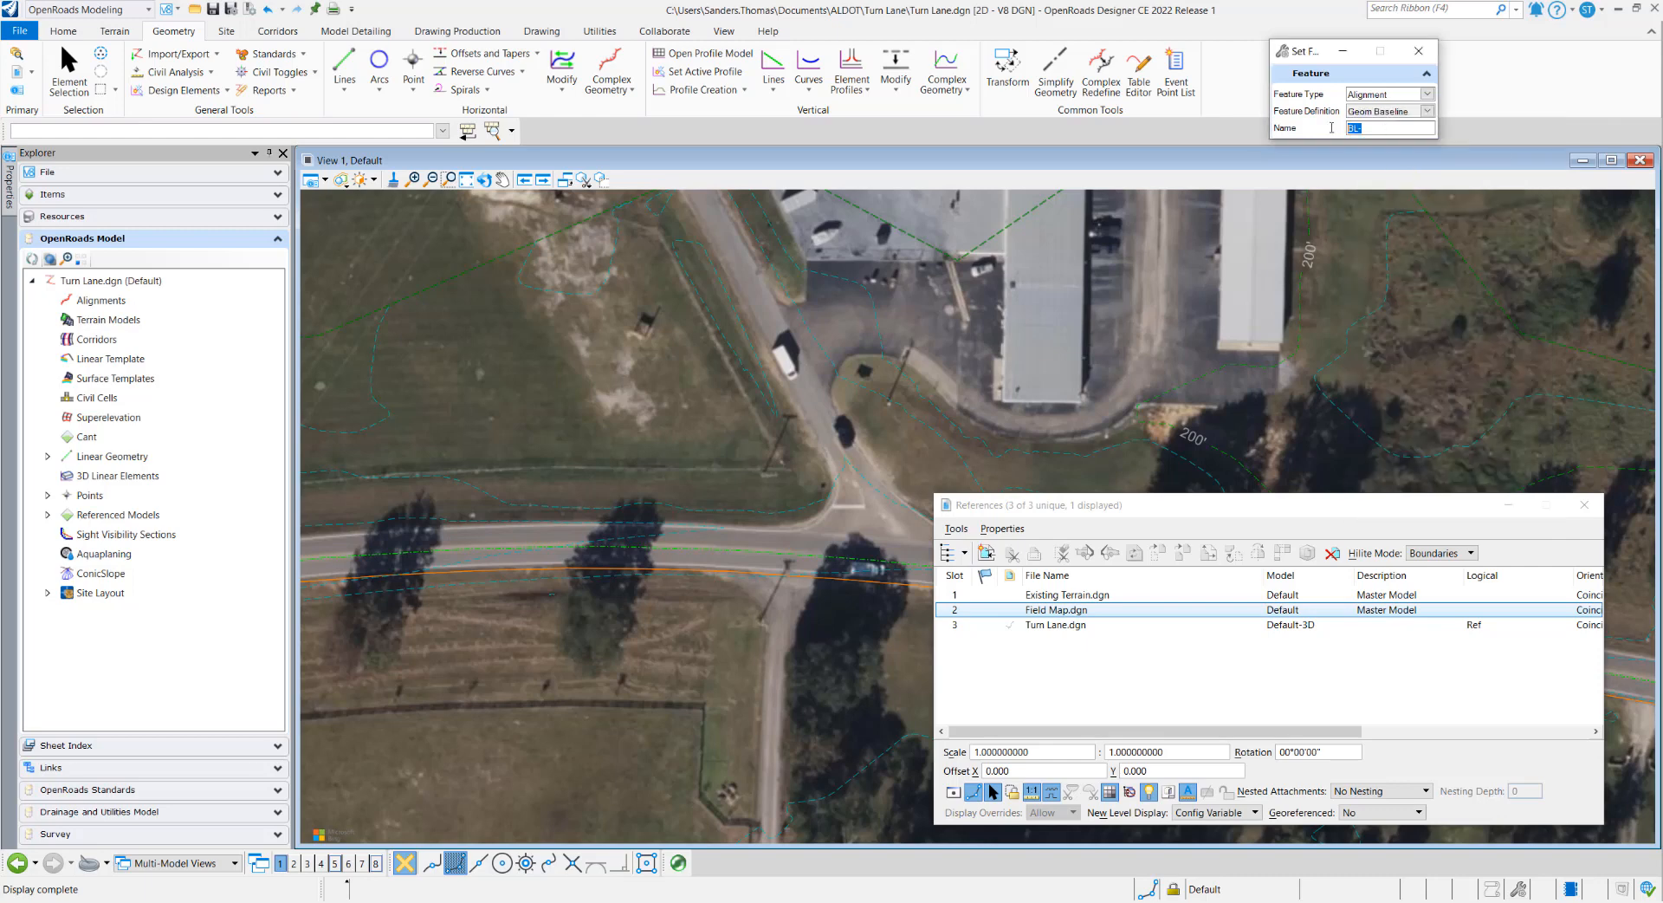
text(C)
key(Tab)
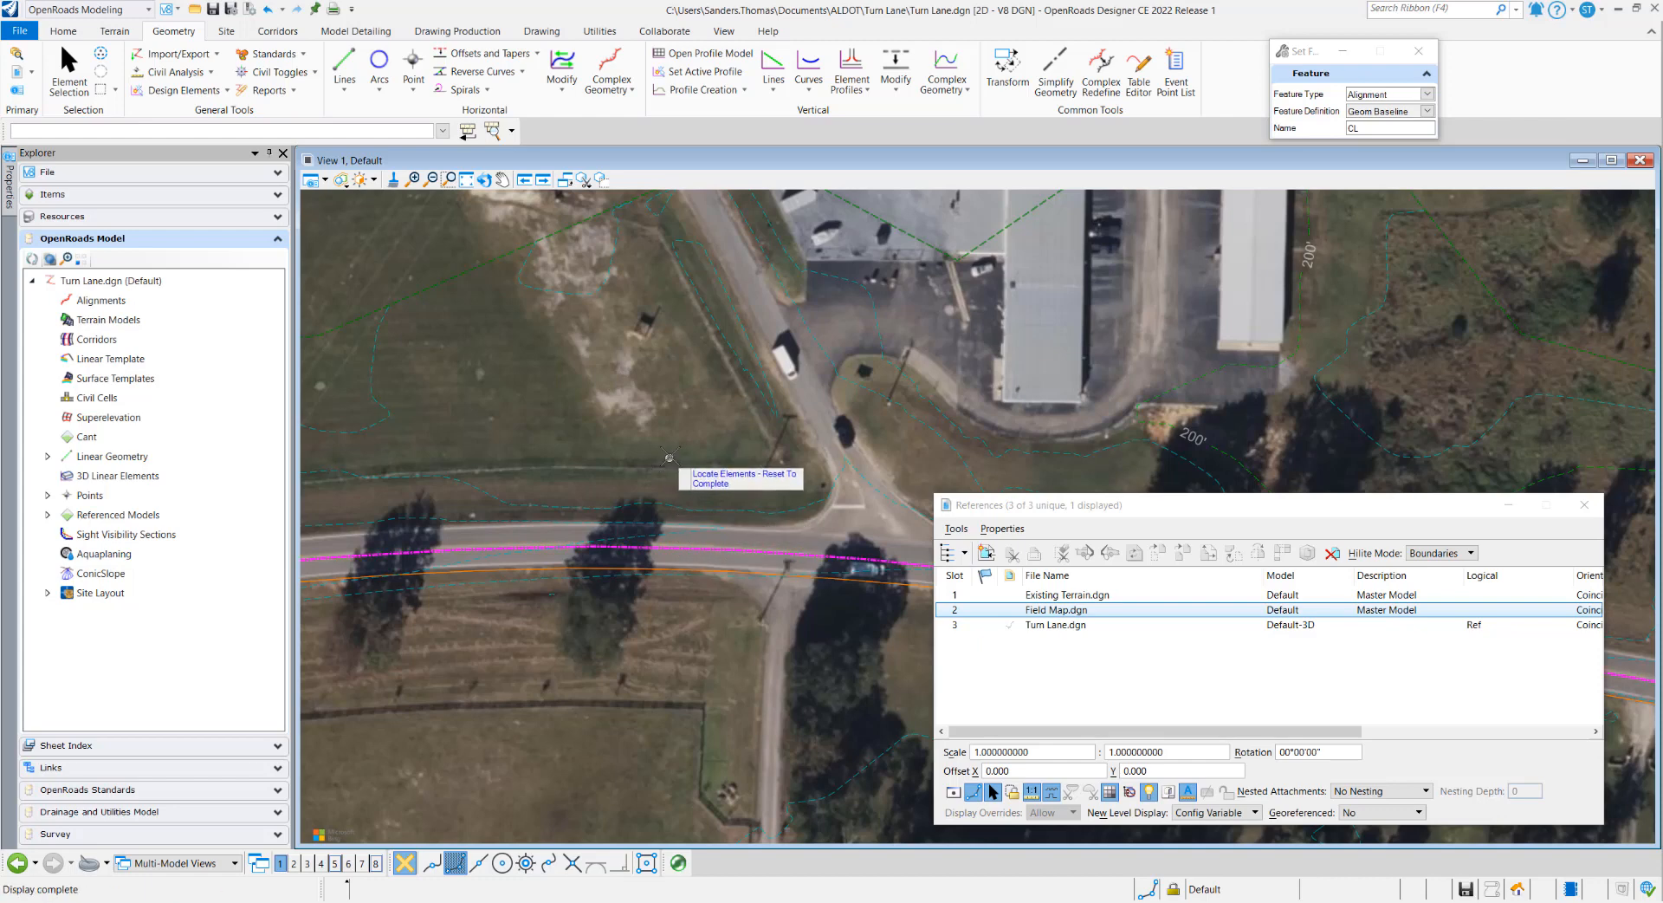
click(671, 455)
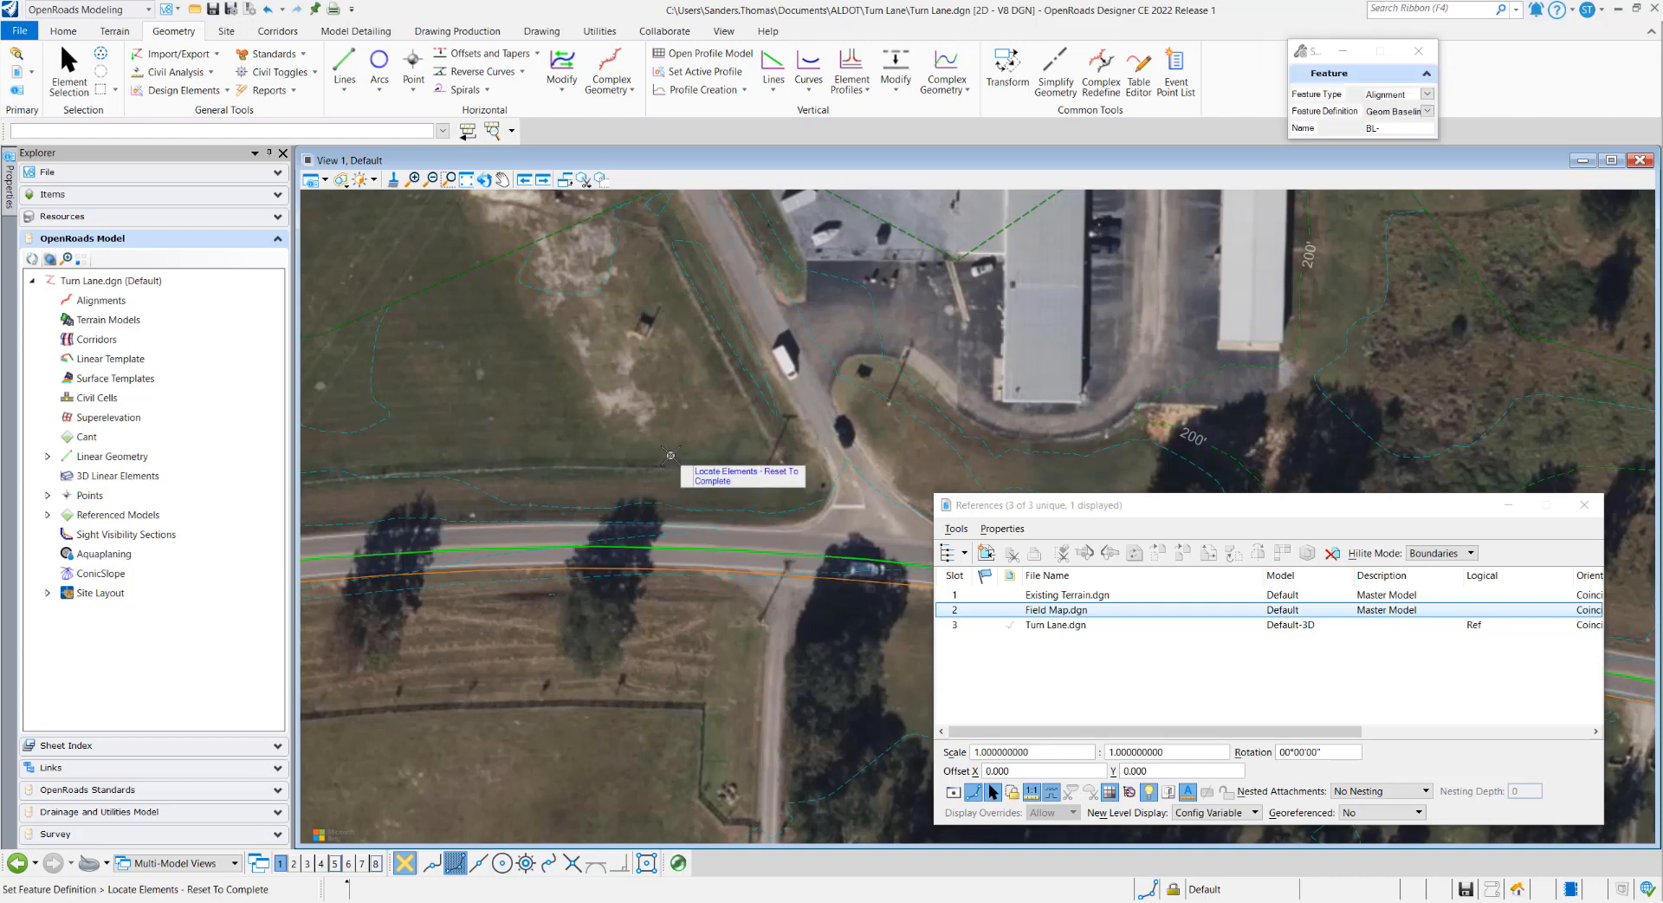
right_click(671, 454)
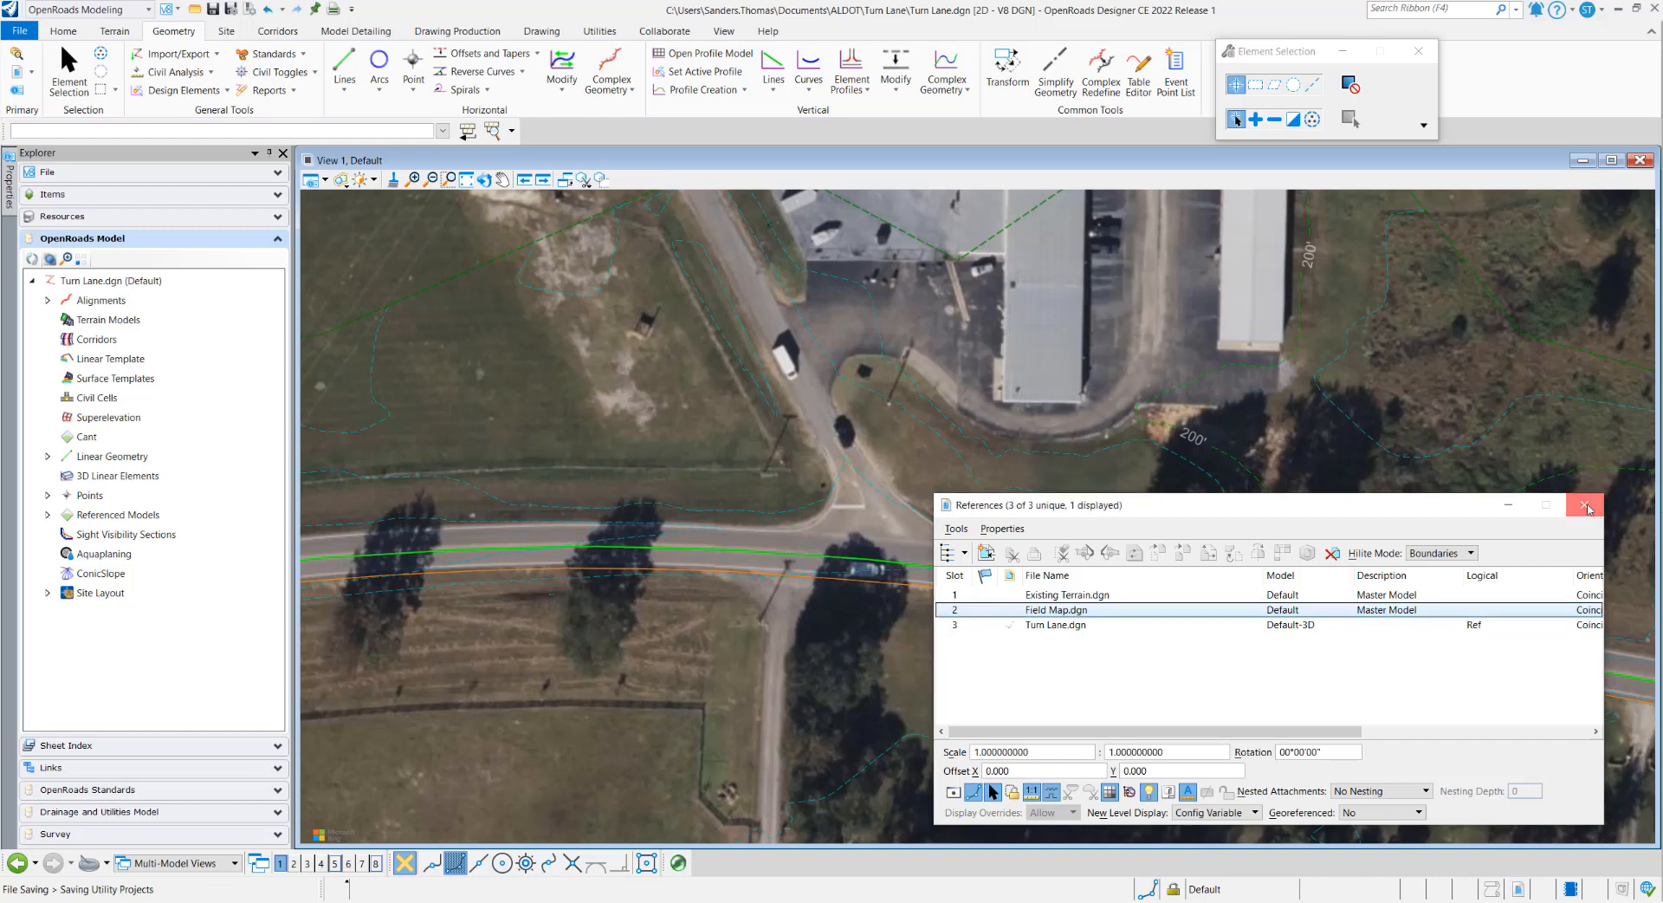
- Close the reference list and show the profile model of the road centerline CL in View 8
click(1586, 505)
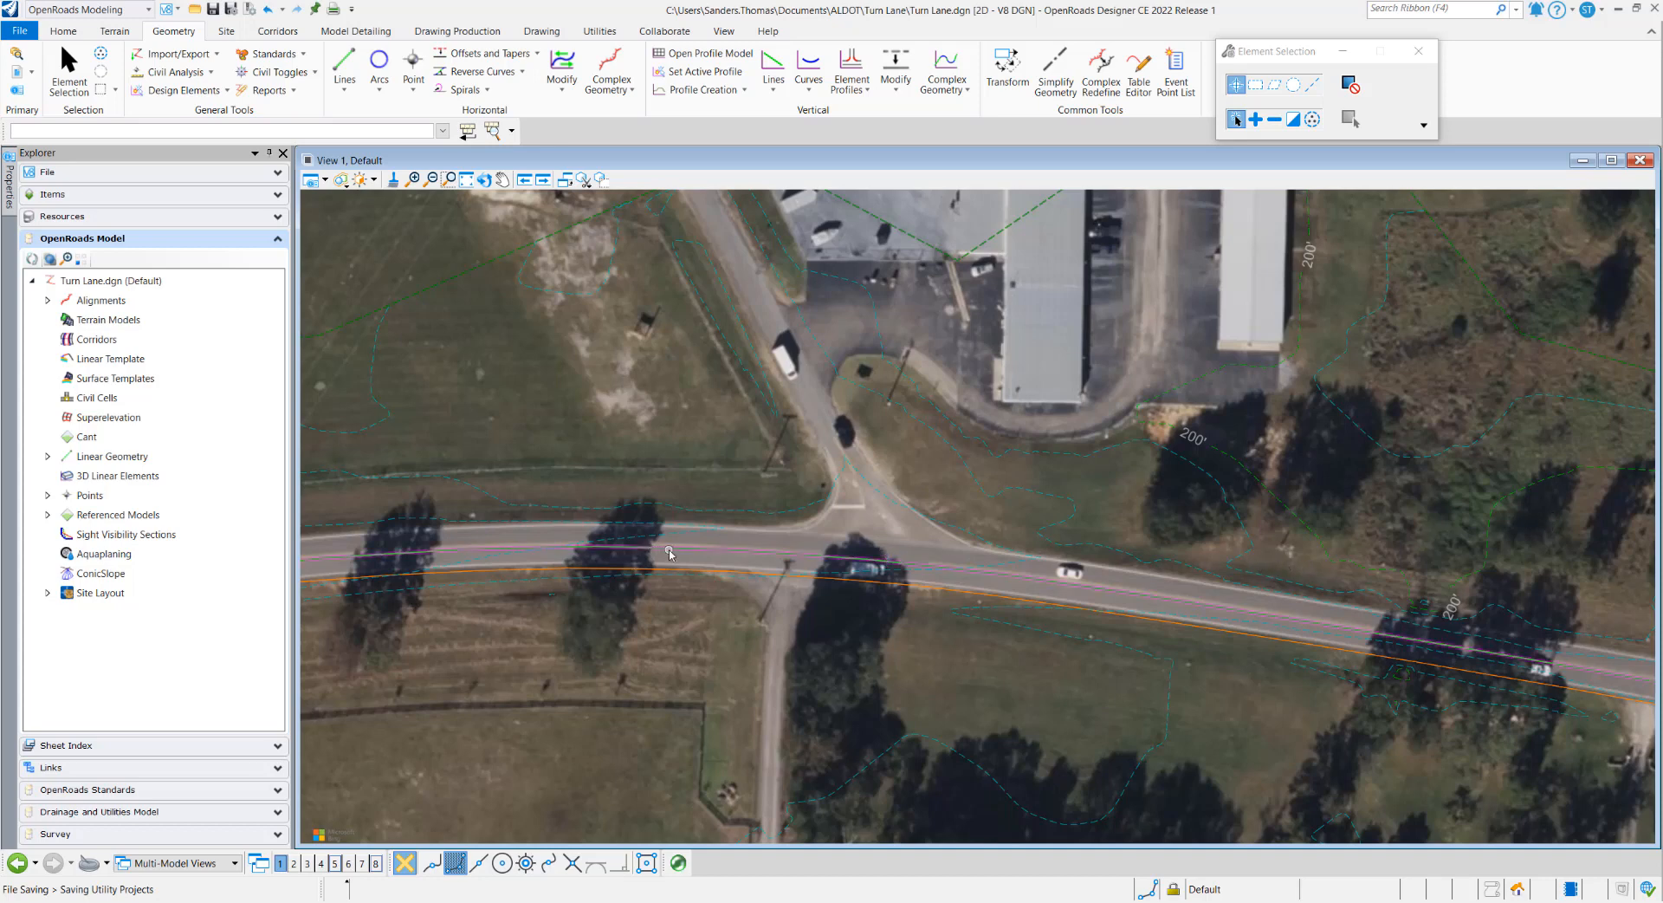
click(669, 552)
mouse_move(670, 552)
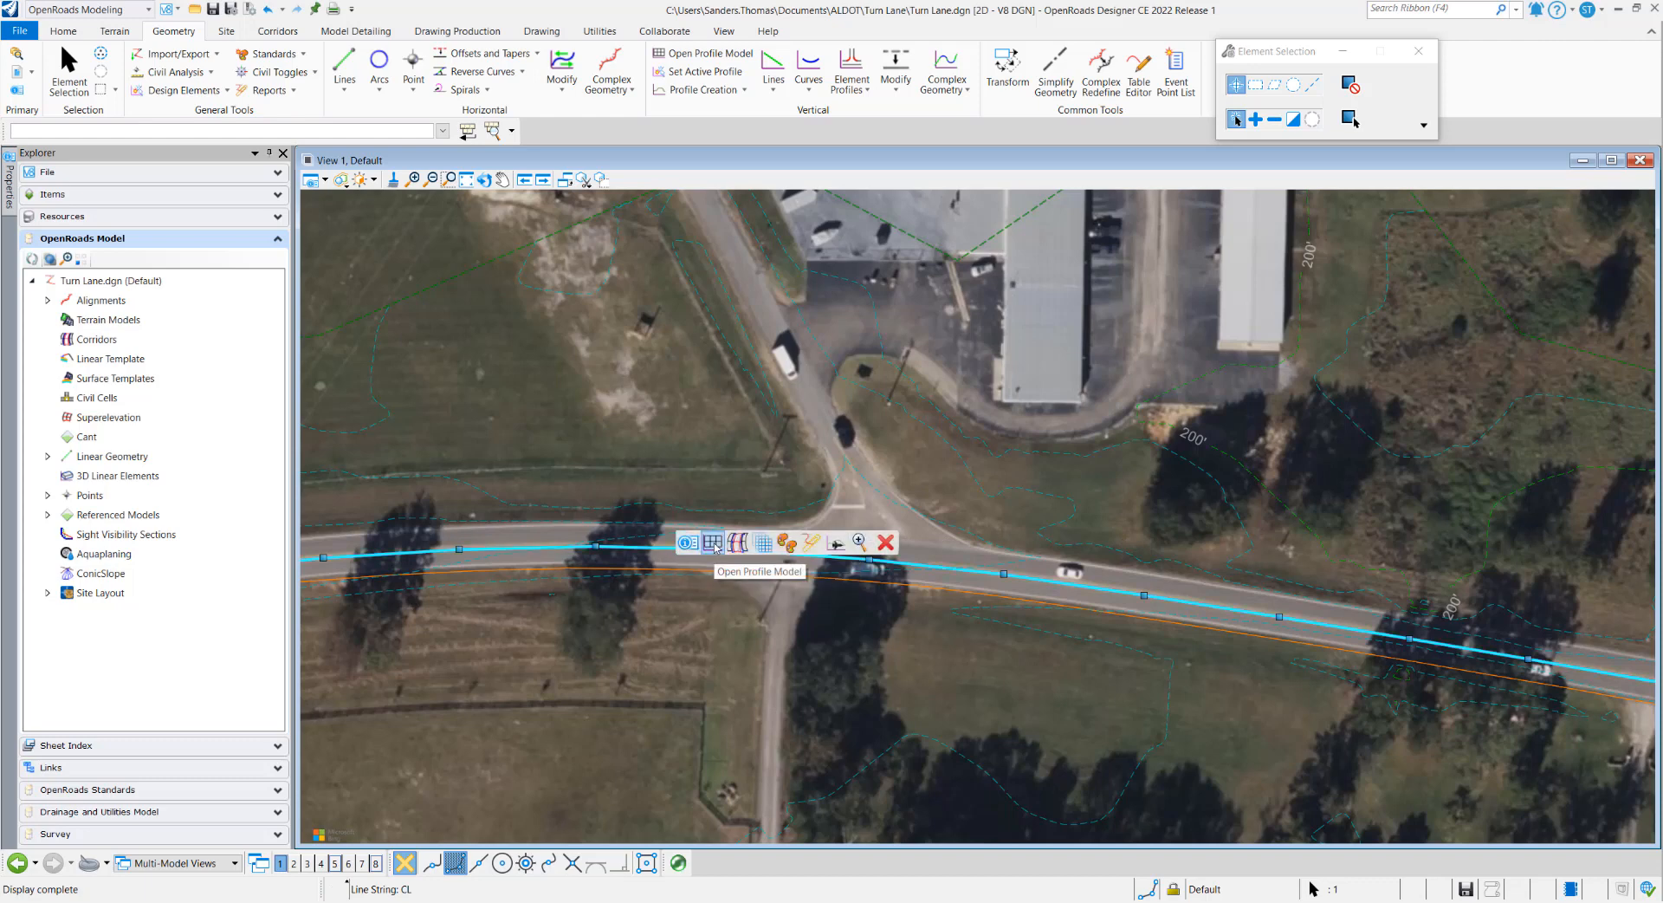
click(715, 546)
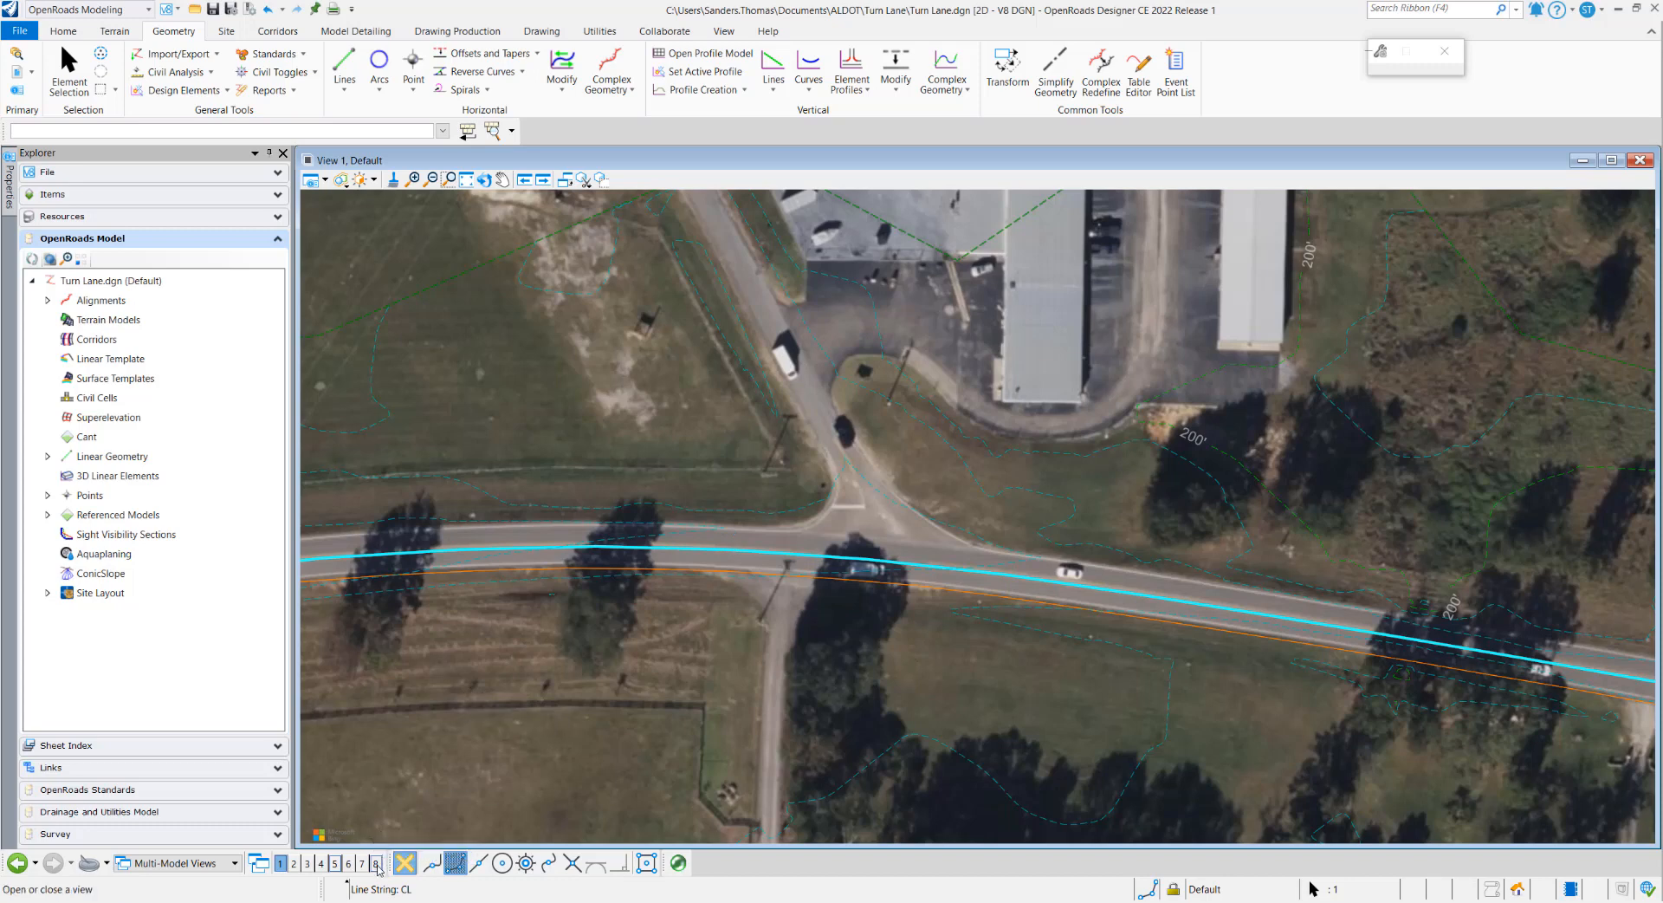
click(375, 863)
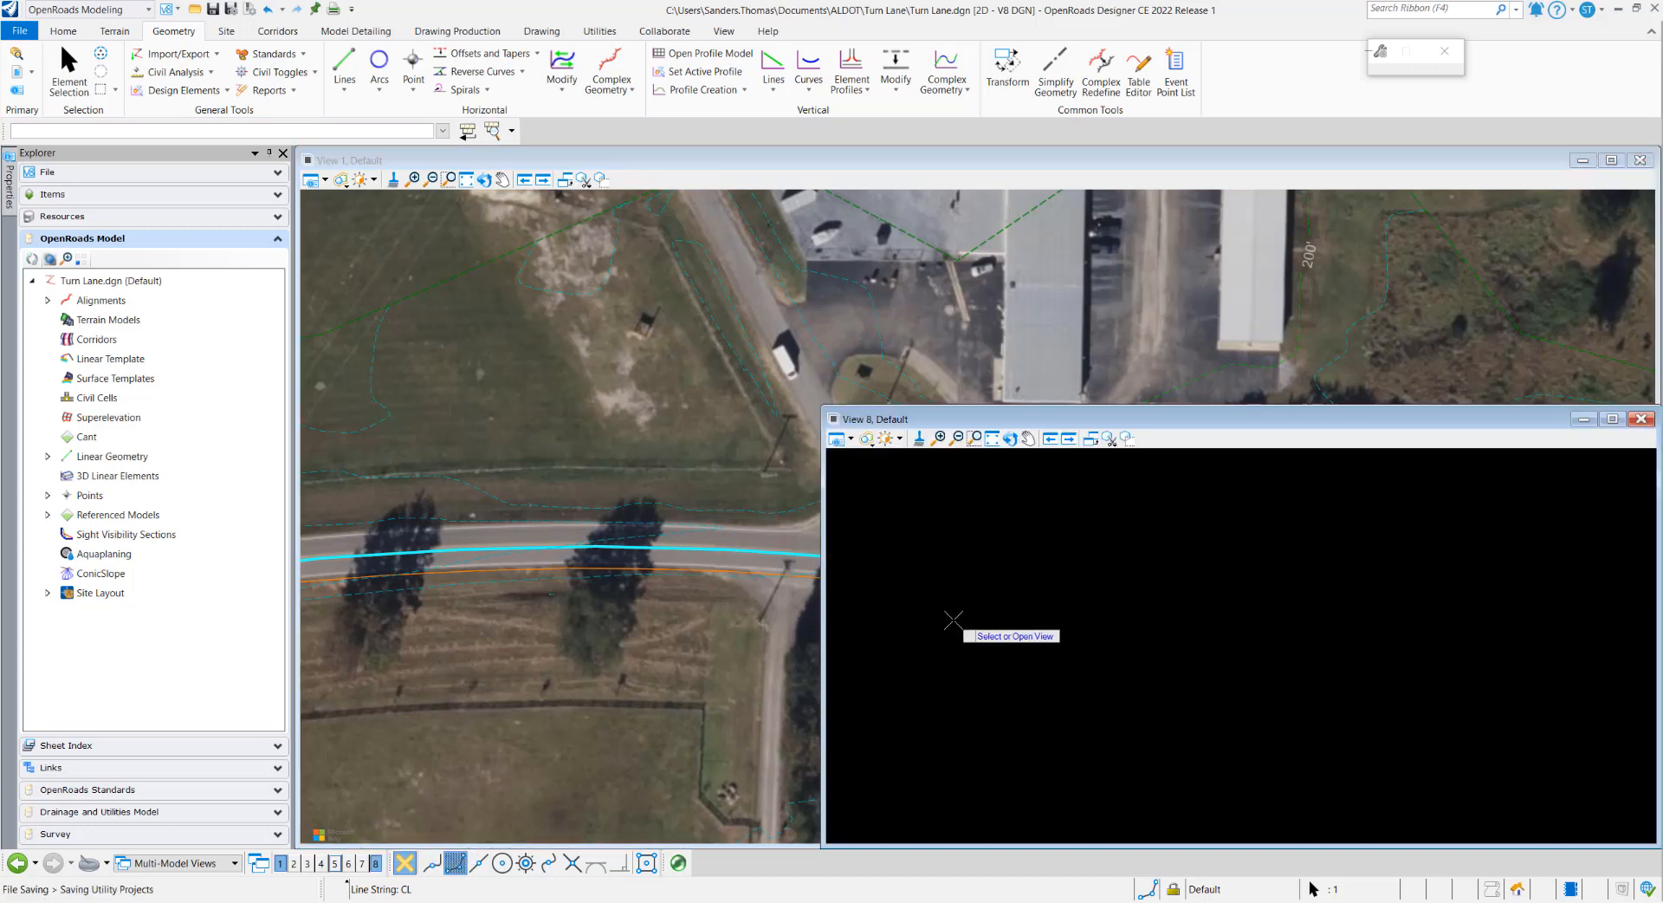
click(953, 620)
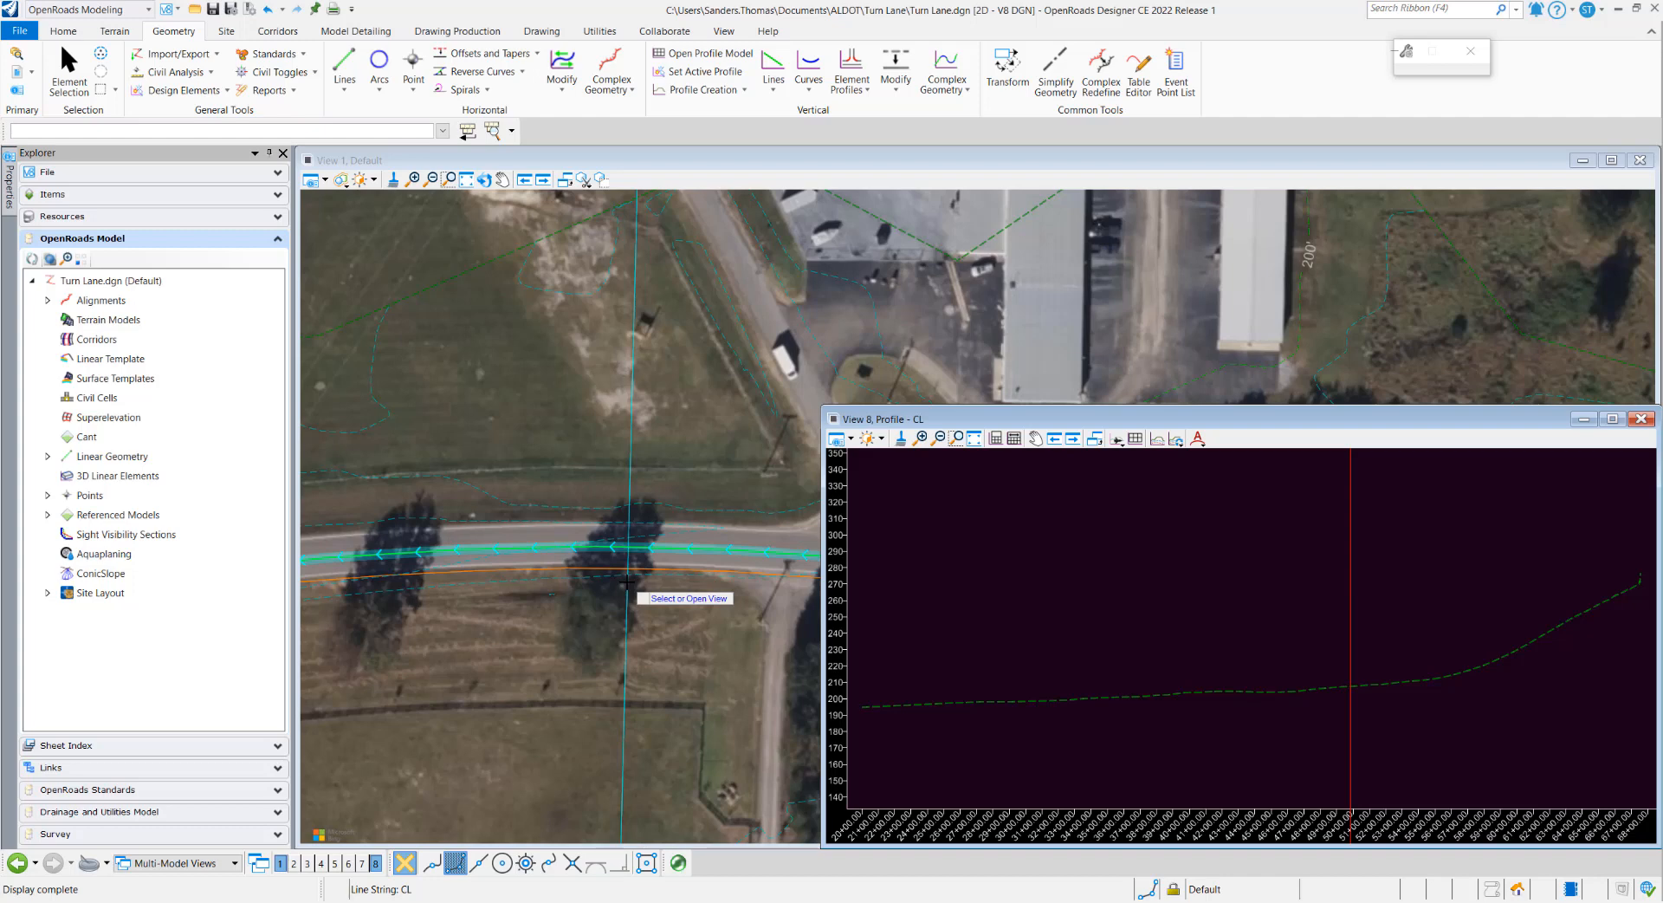
- Transpose the centerline and the right edge-of-pavement line together to reverse their direction
click(560, 422)
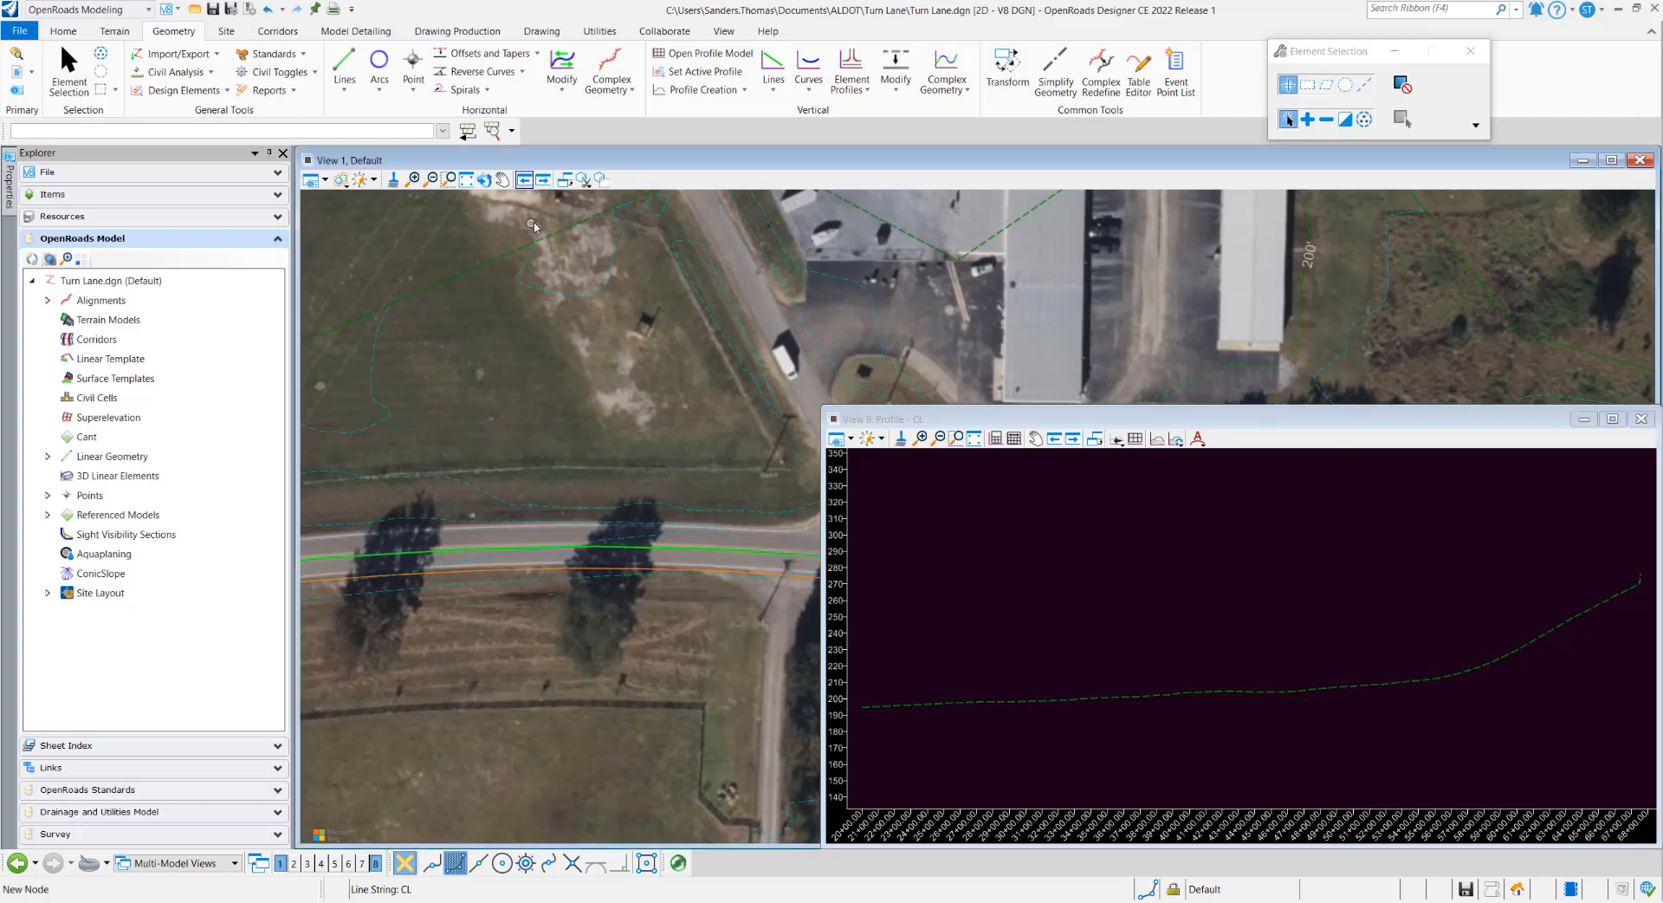
click(543, 179)
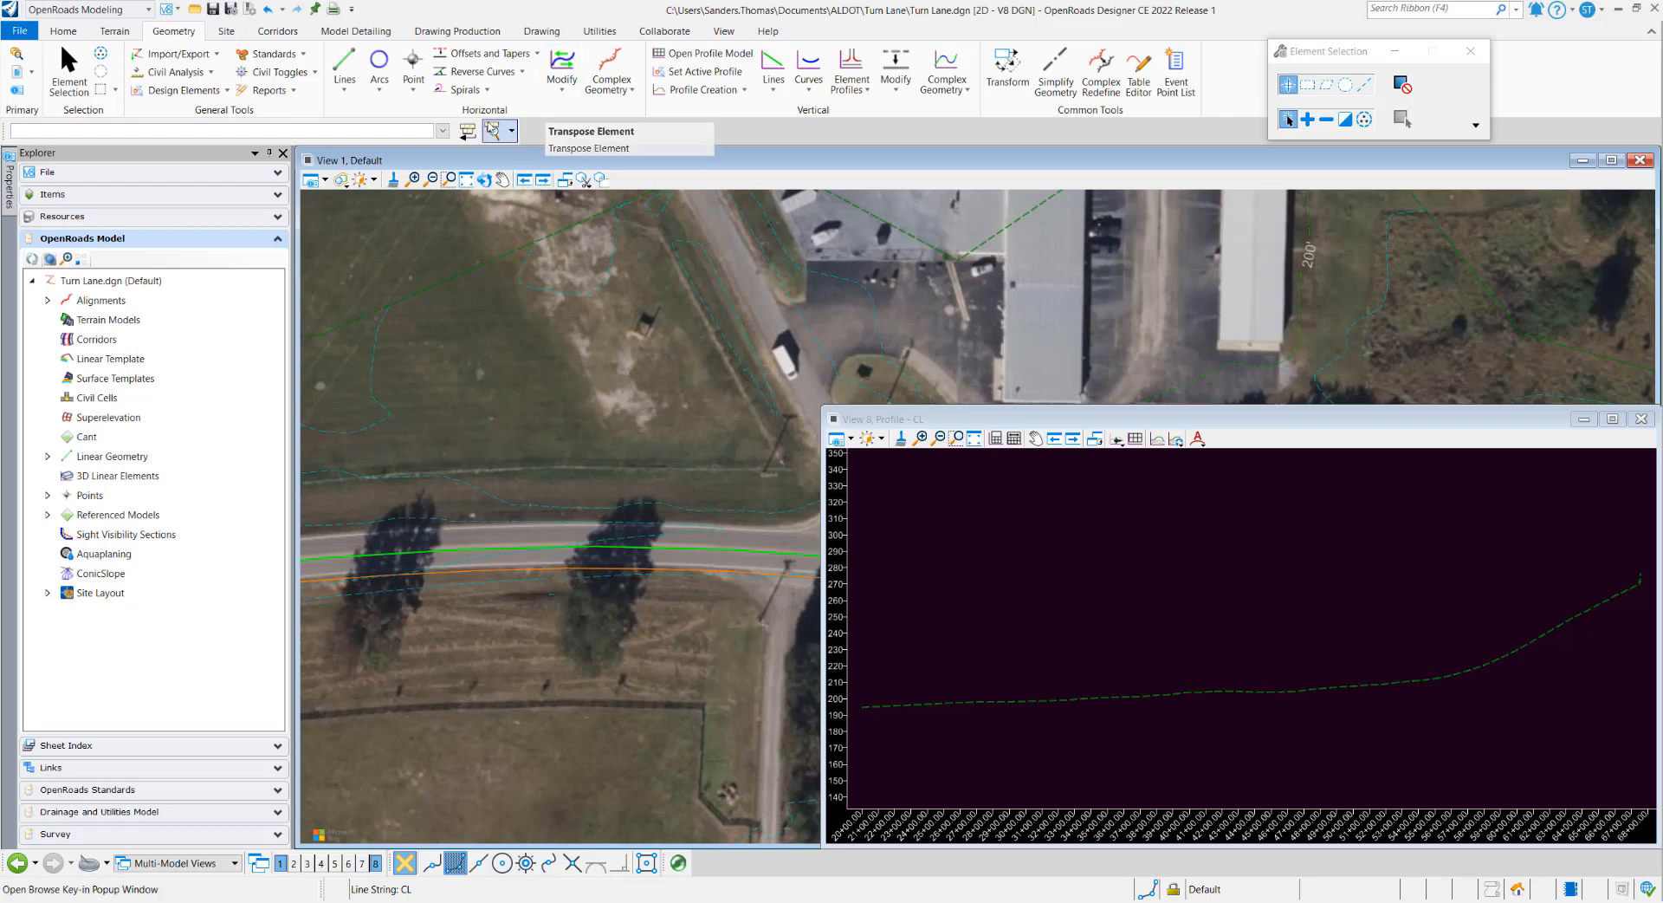
click(563, 90)
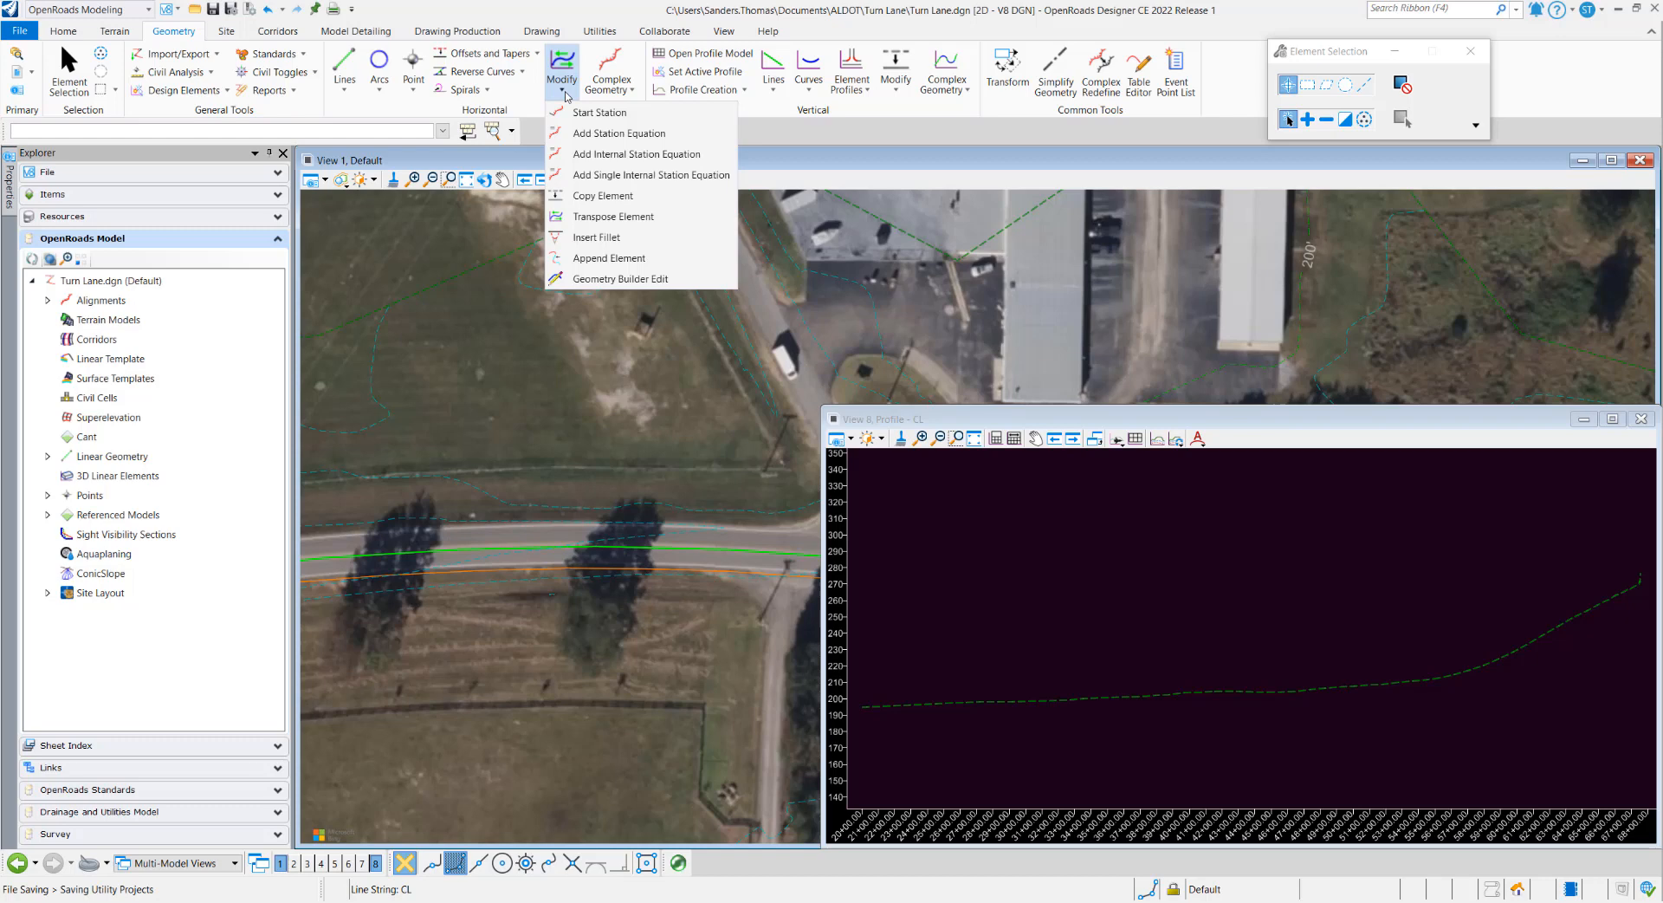
click(607, 216)
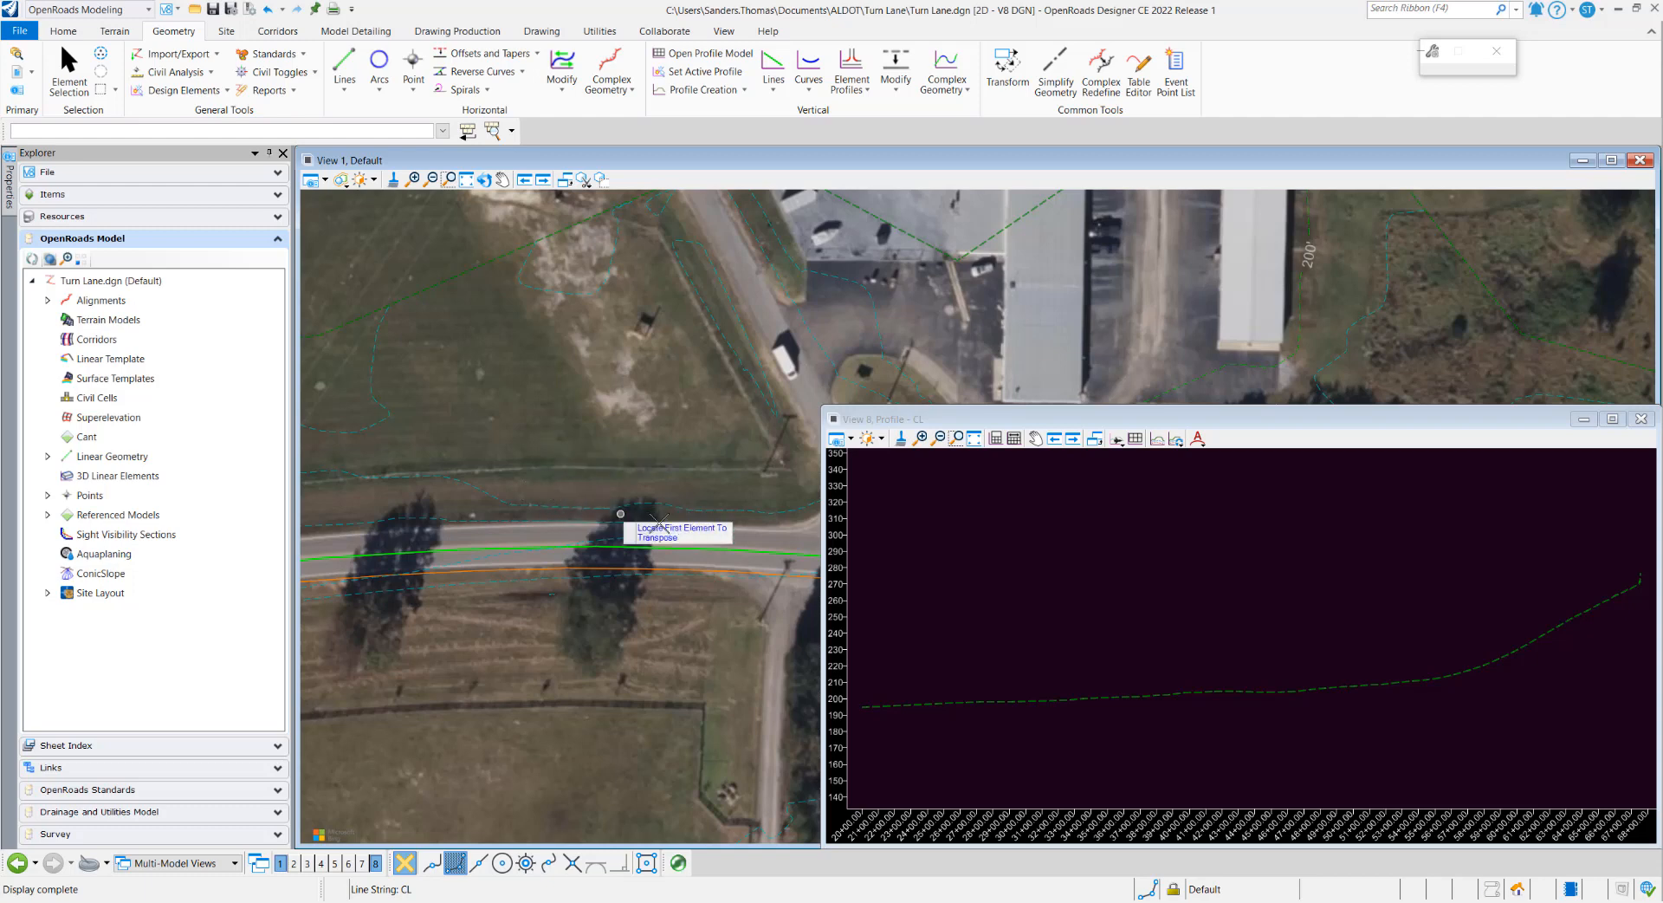
click(672, 548)
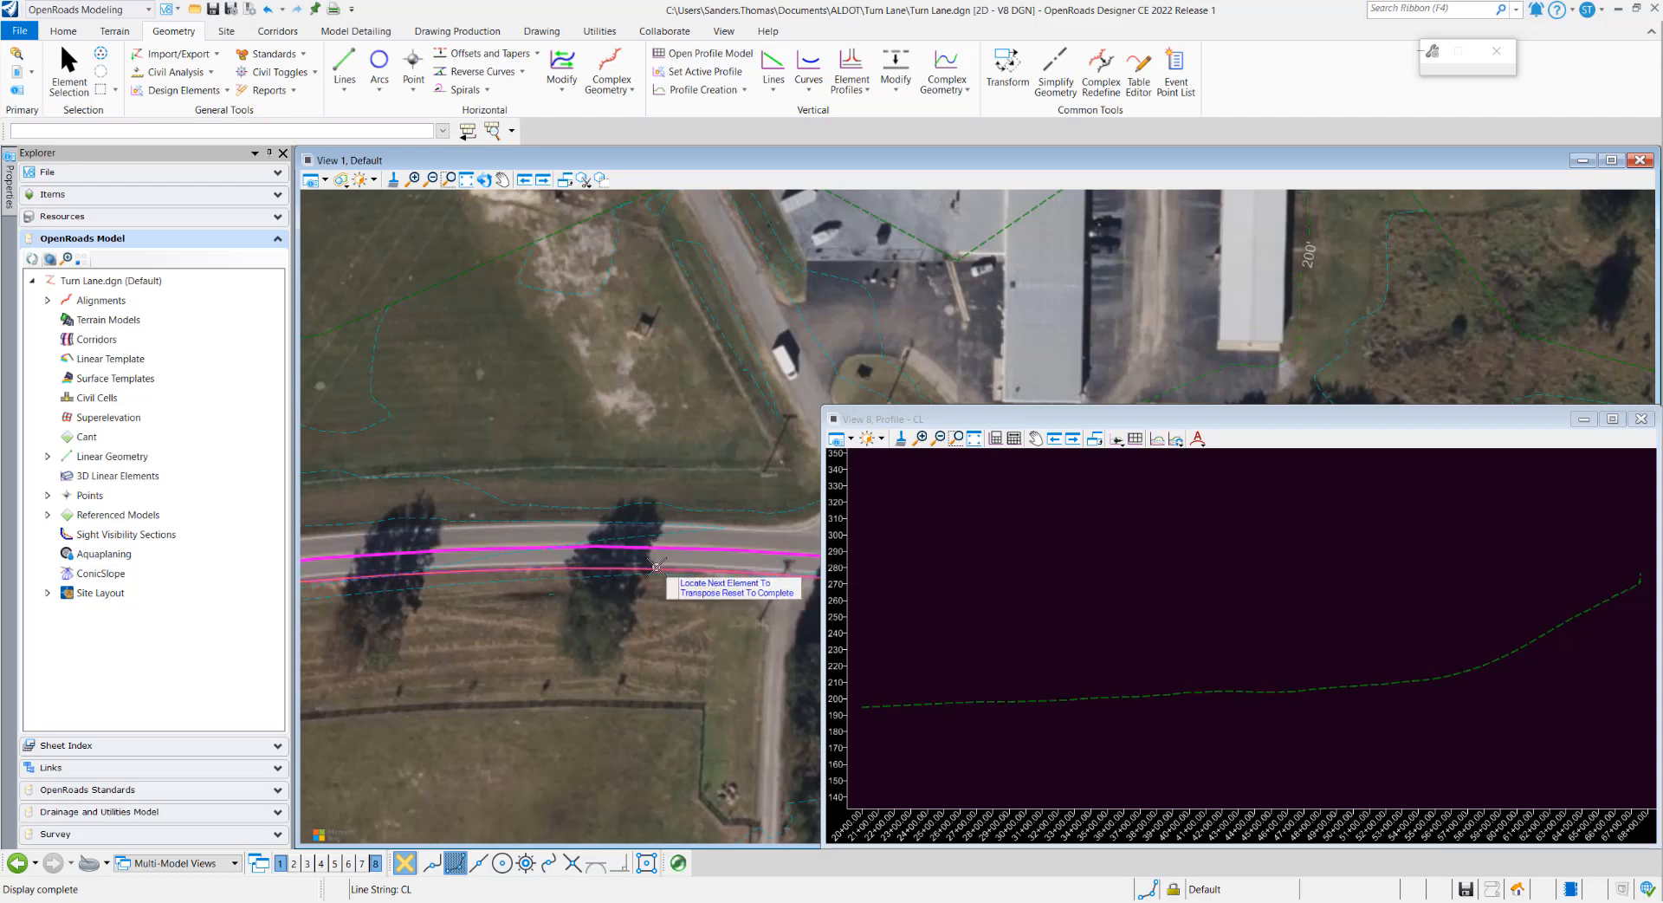
click(656, 567)
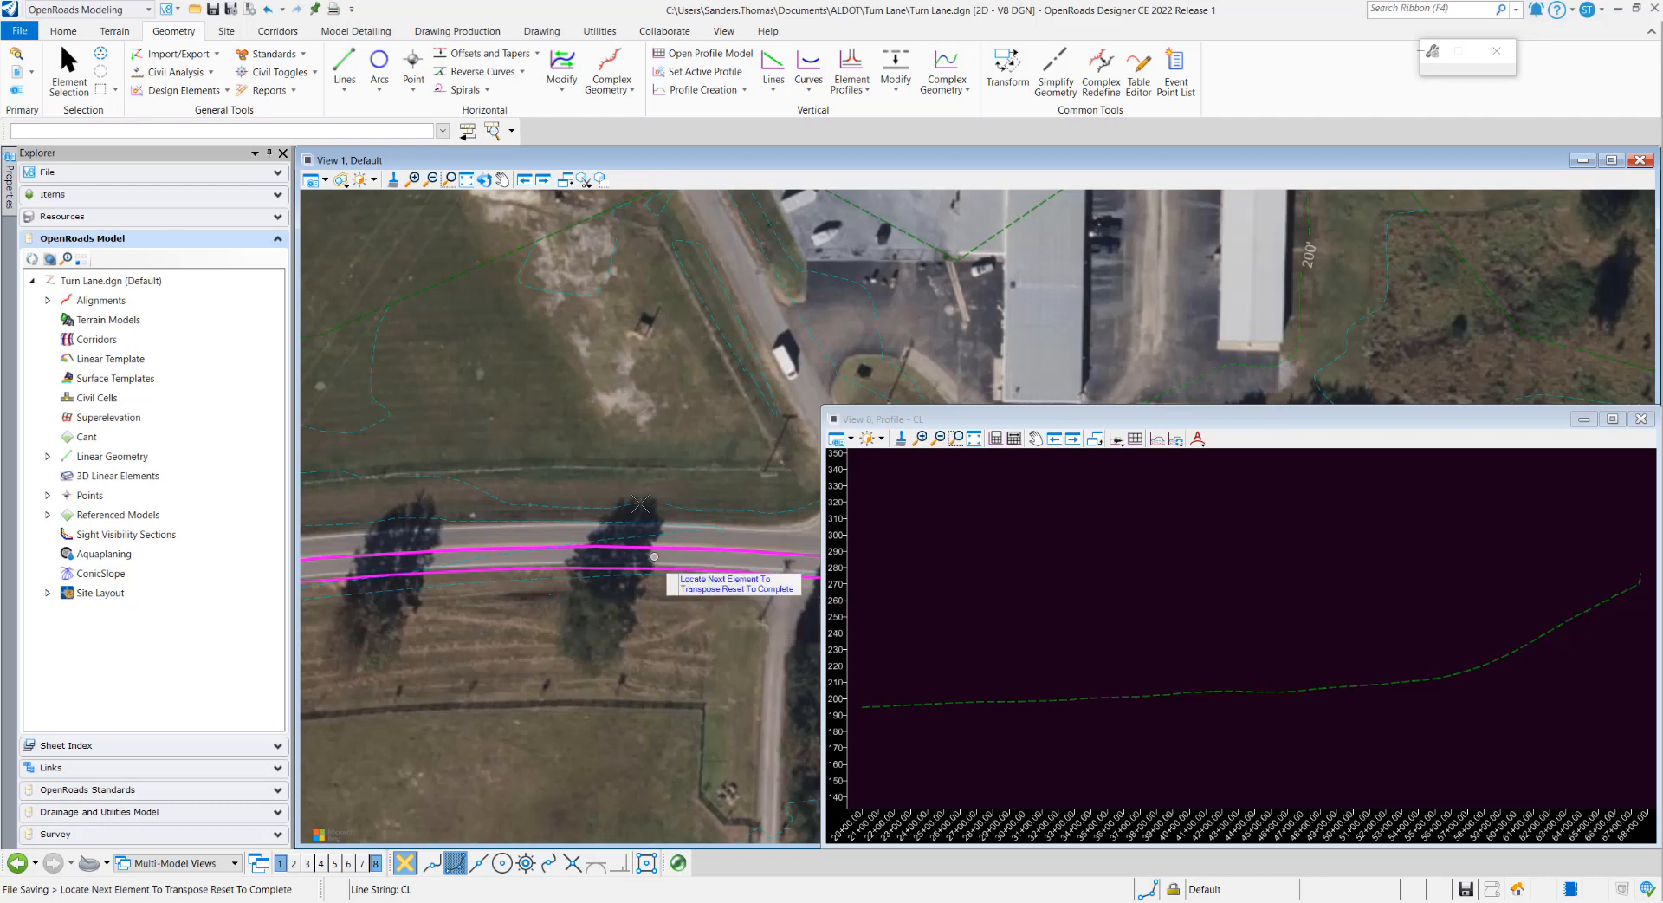
right_click(633, 443)
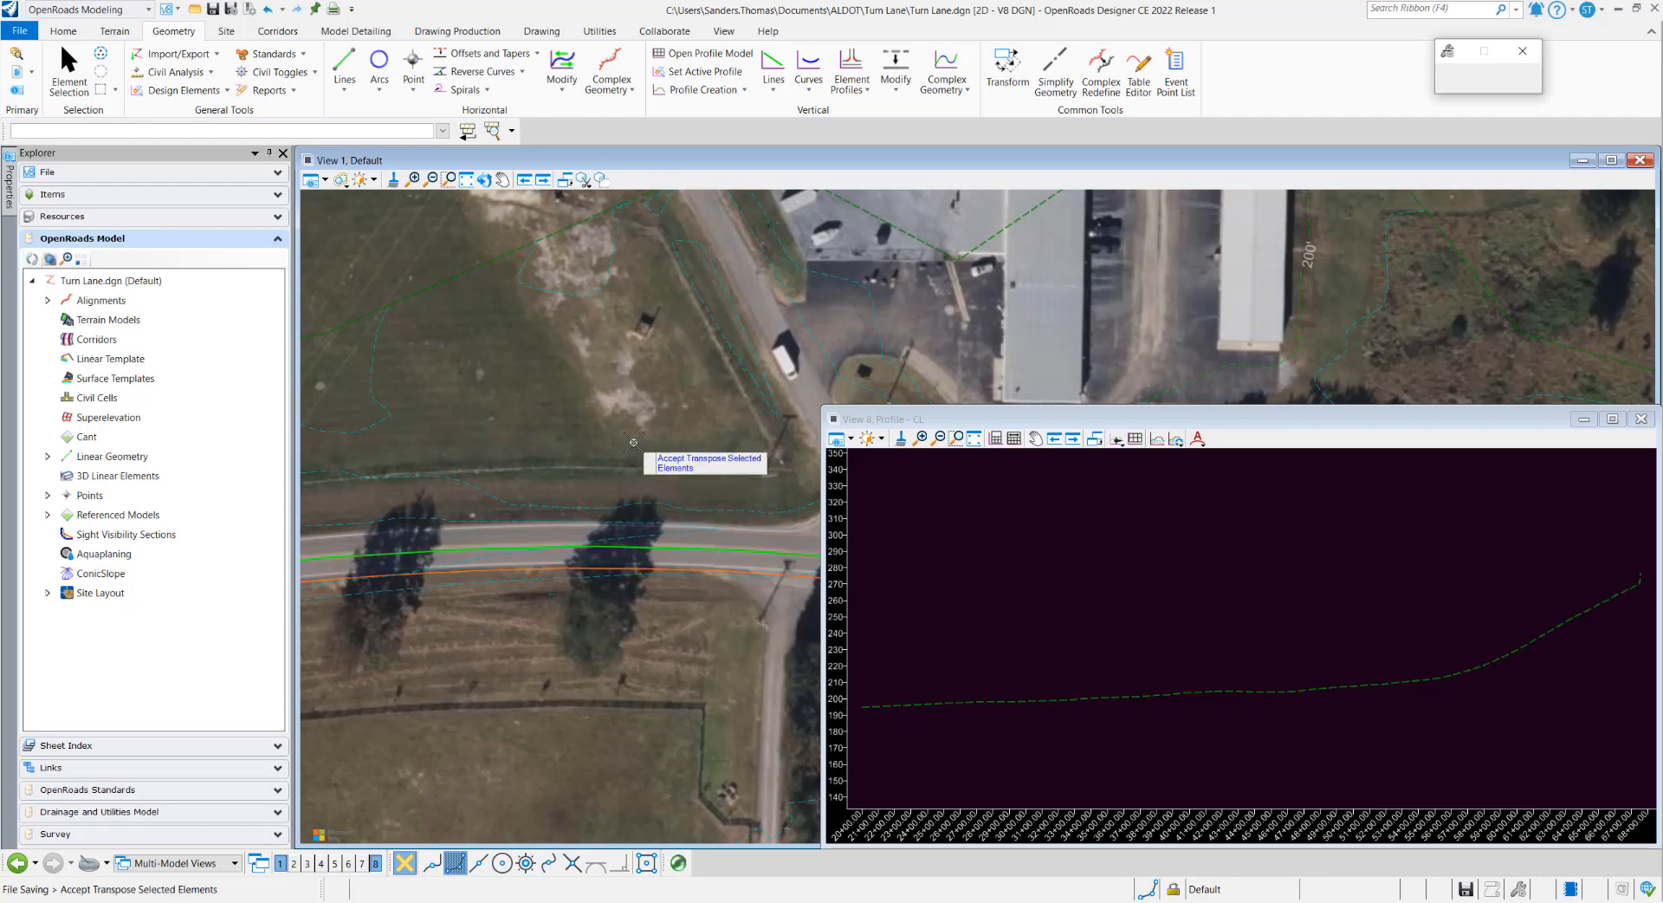
click(633, 440)
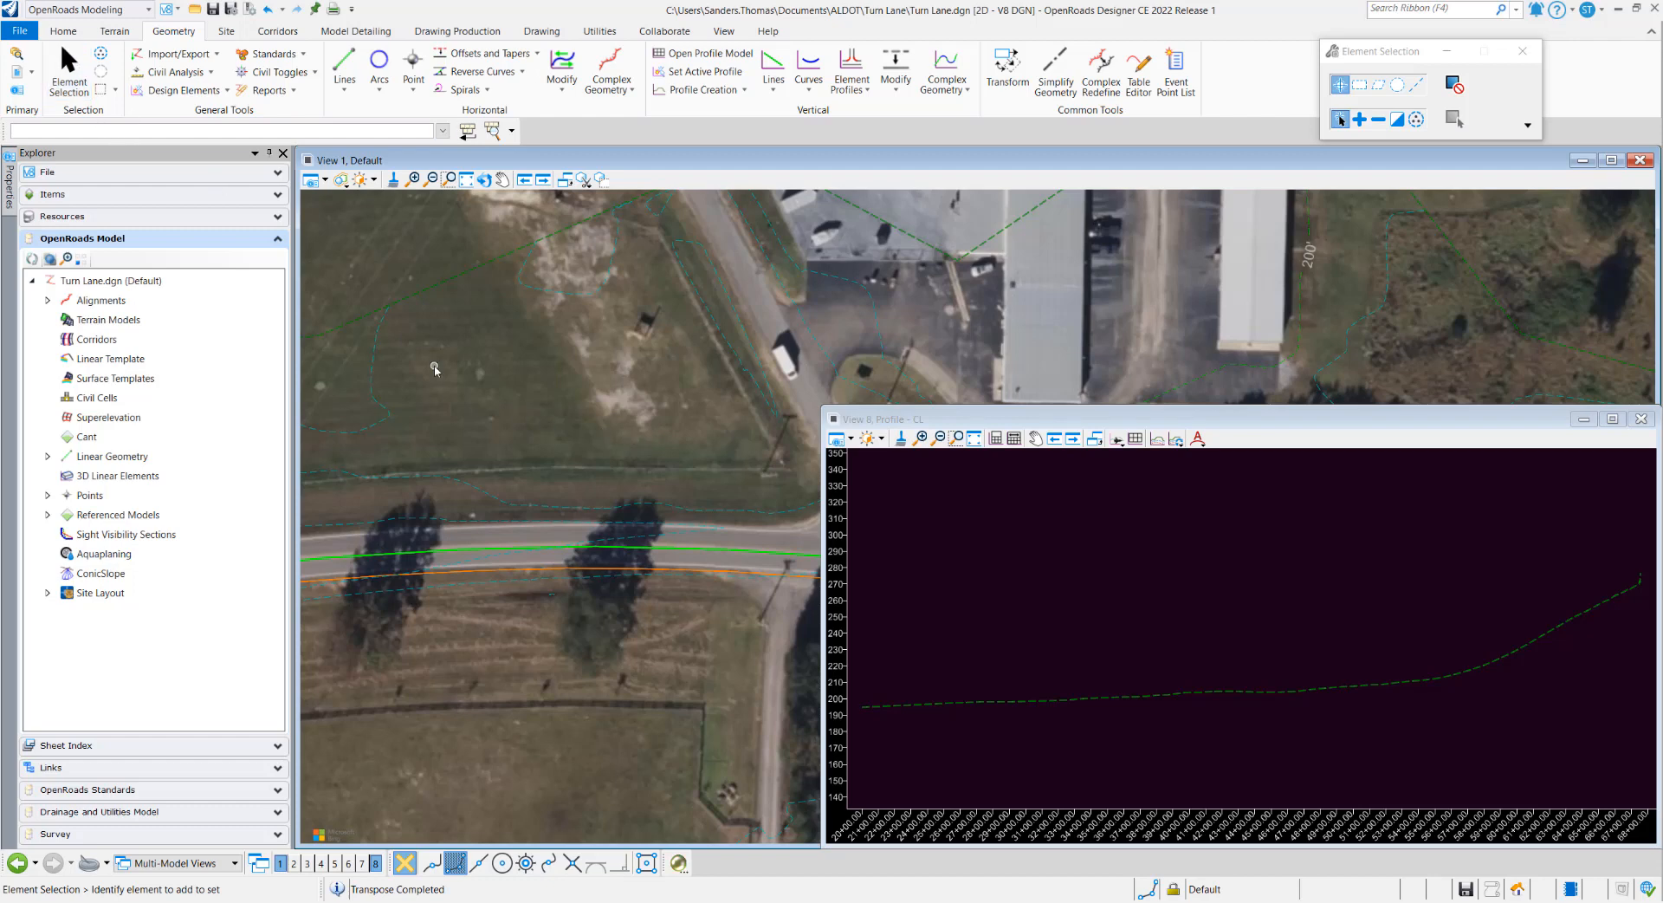
- Show the transposed centerline's profile in View 8 and set the existing ground surface profile as active
click(647, 547)
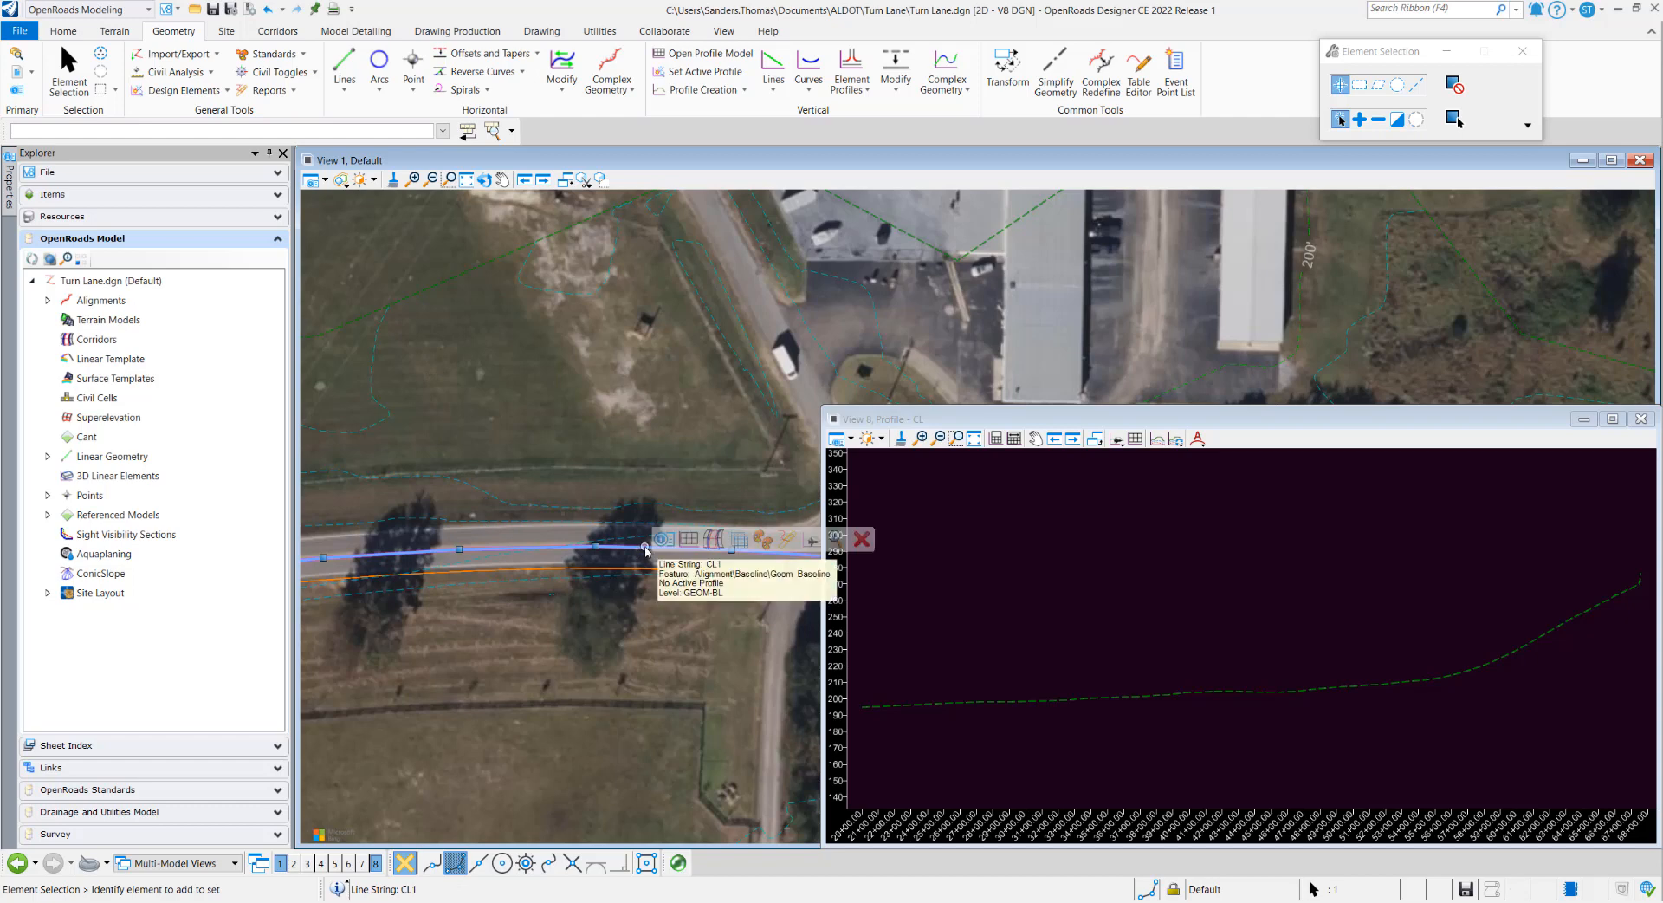
click(686, 540)
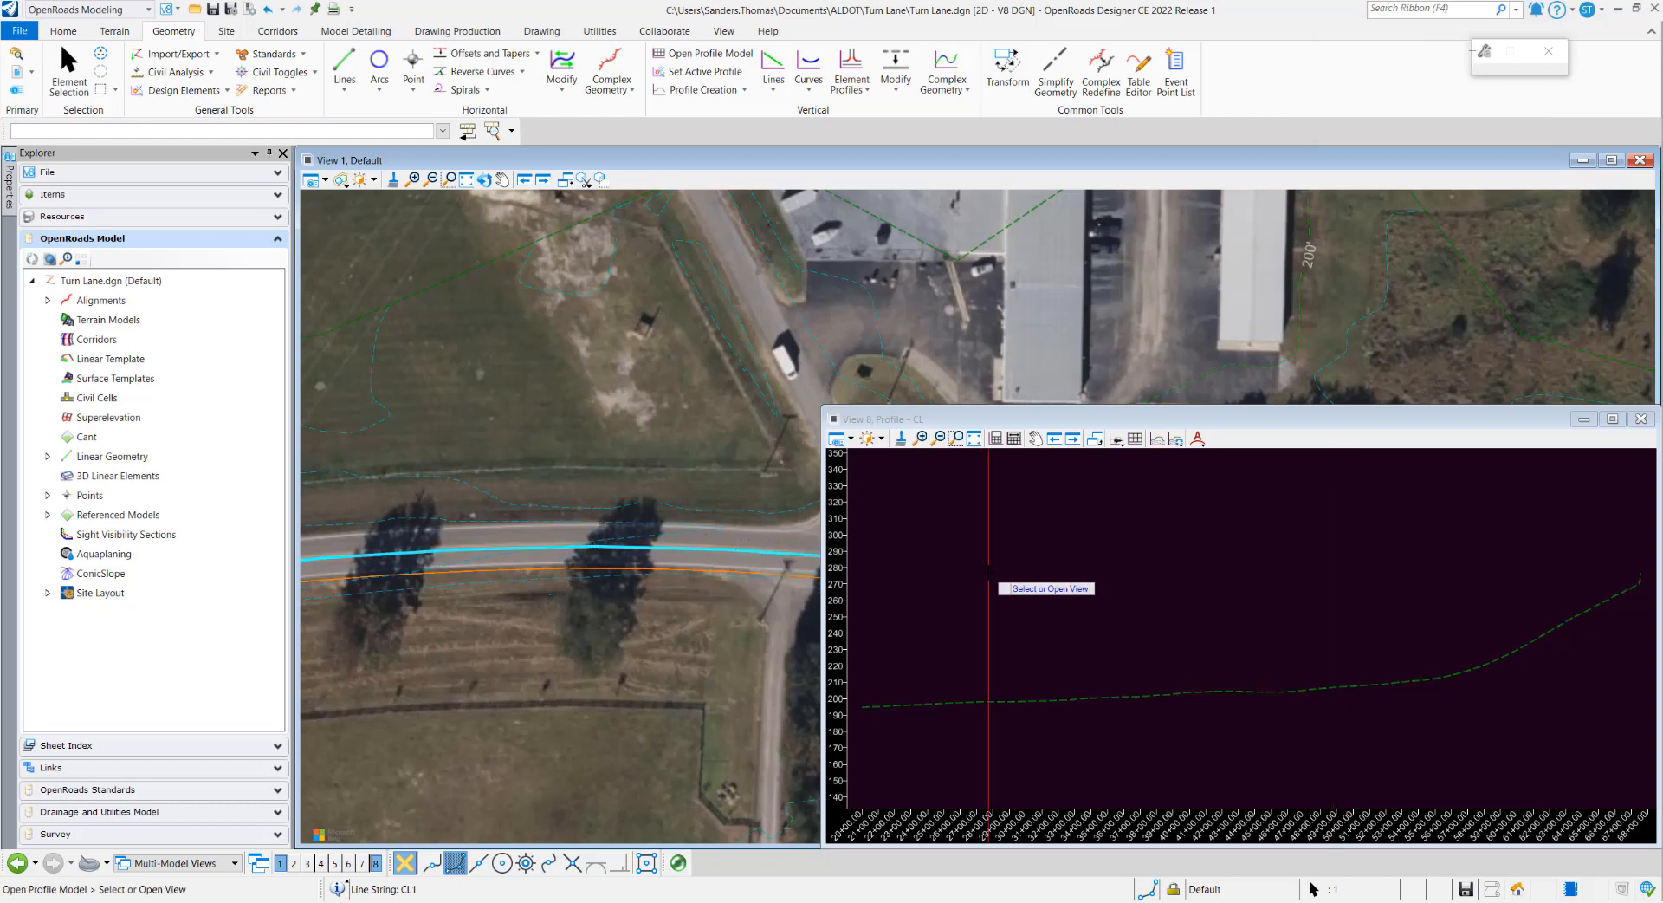
click(988, 572)
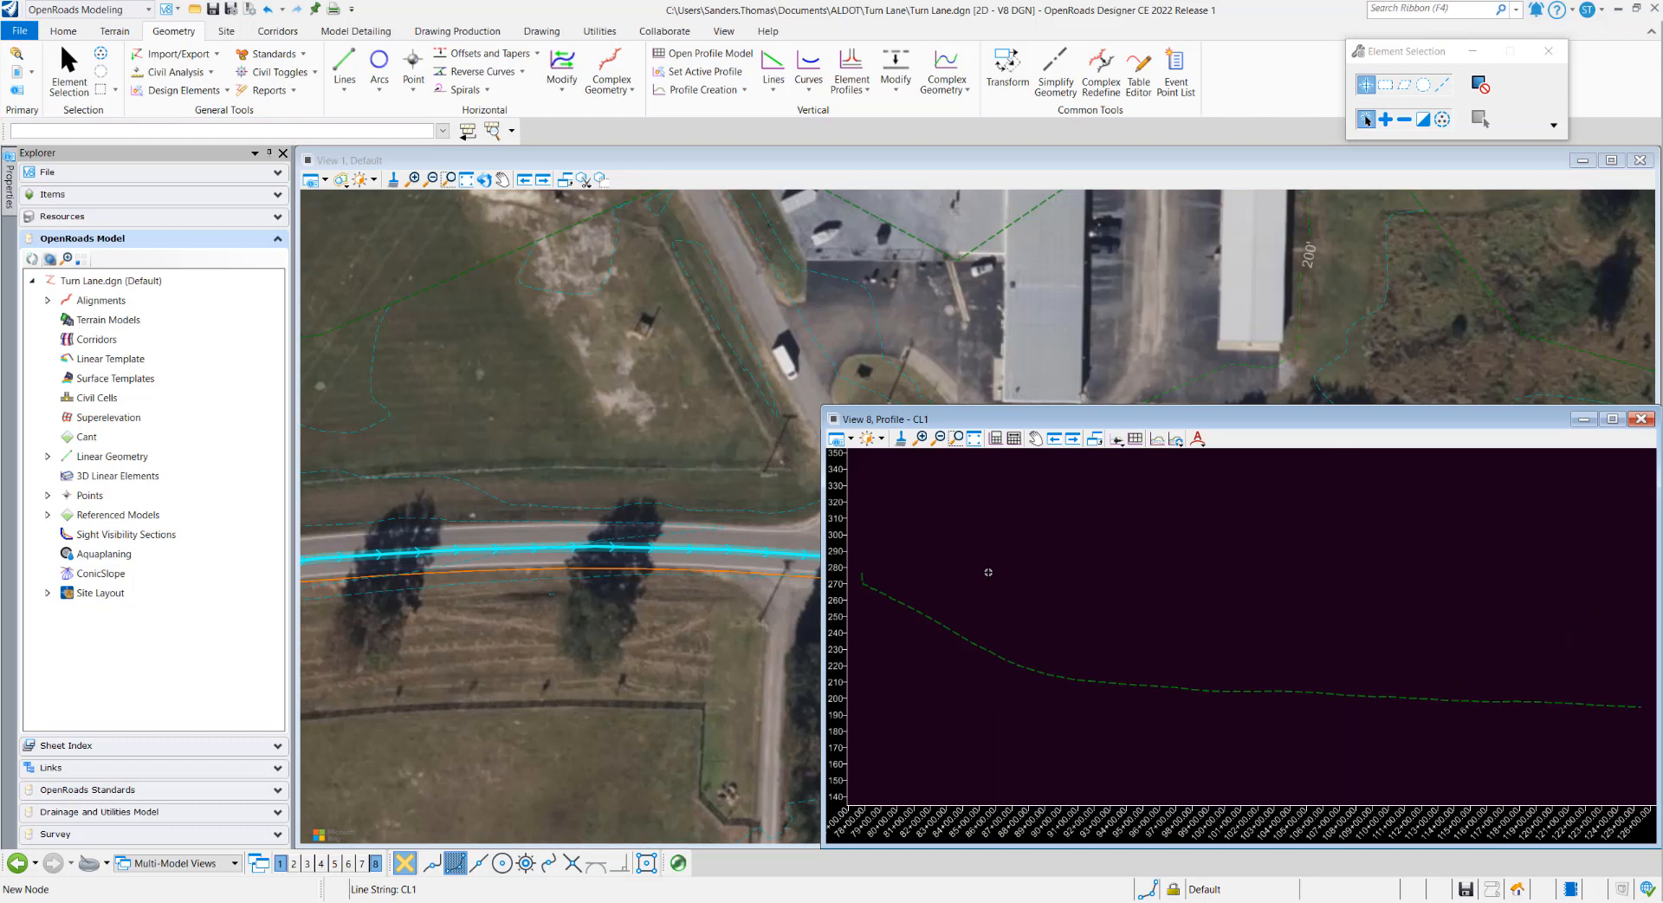
key(ctrl+s)
click(1026, 667)
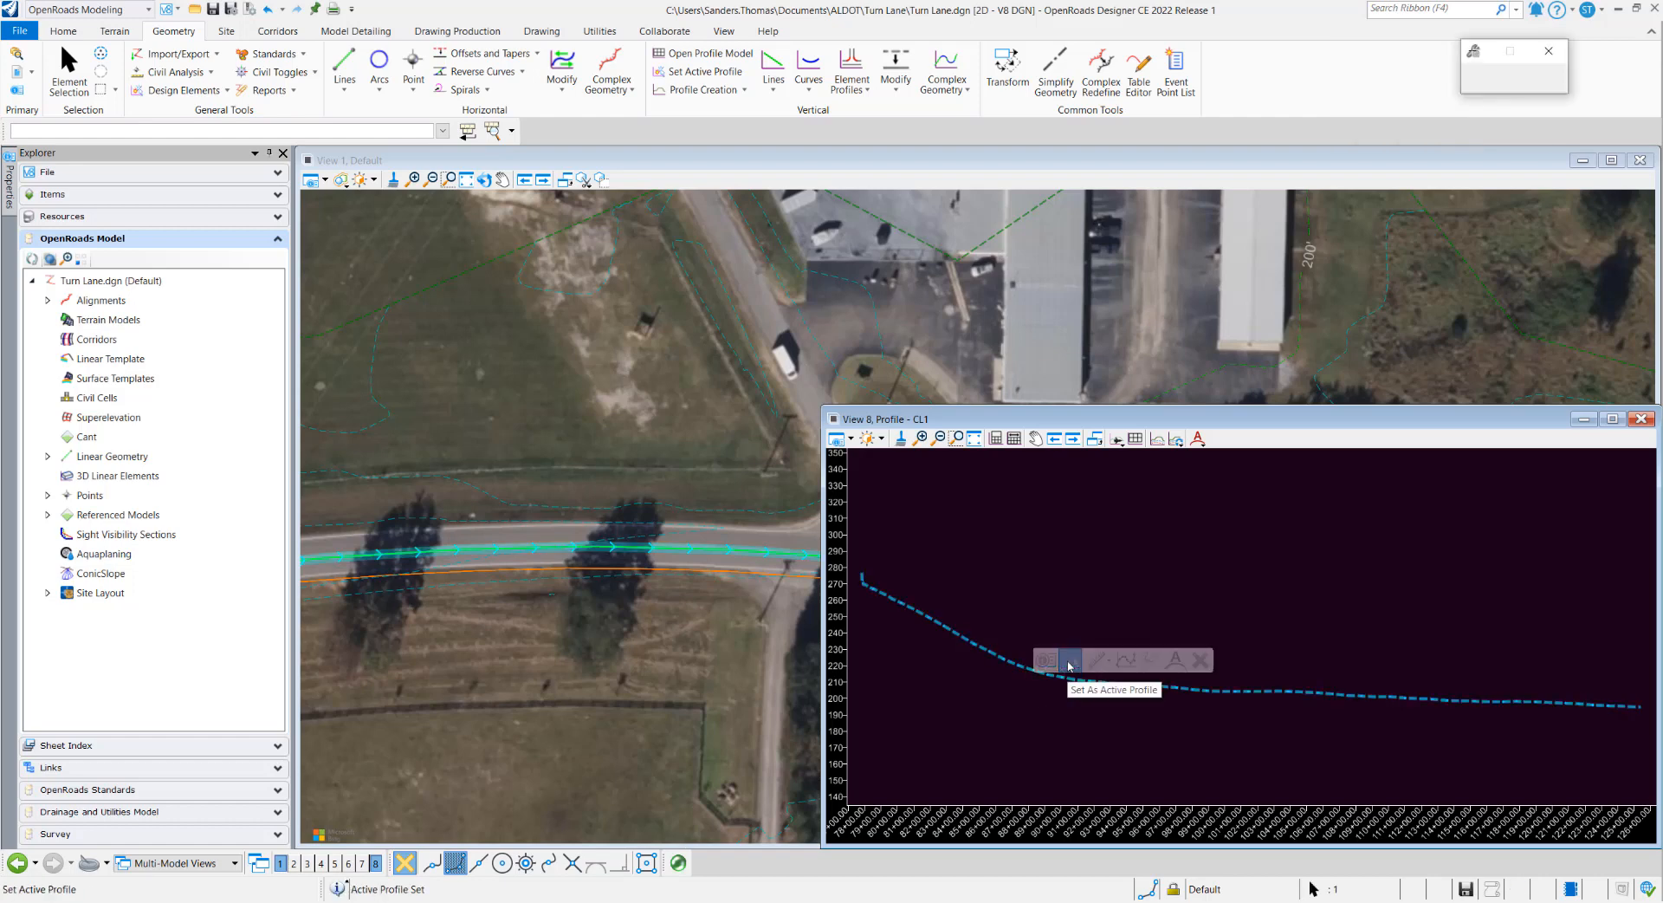
click(1070, 661)
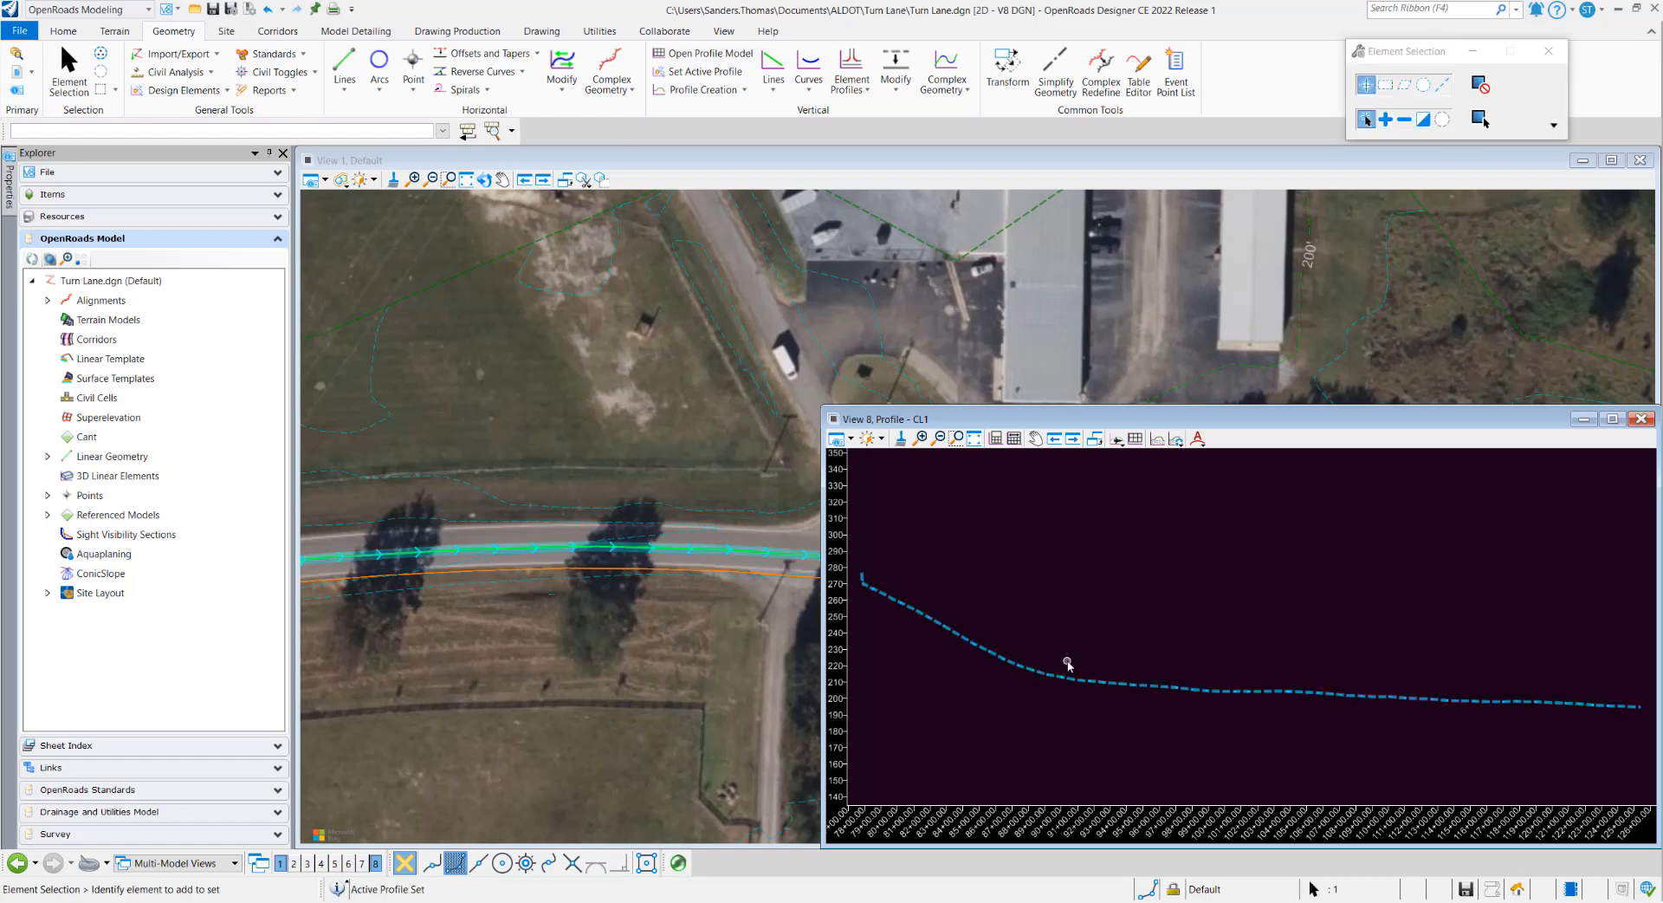
- Show the edge-of-pavement line's profile in View 8, set its existing ground profile as active, and close that view
click(598, 410)
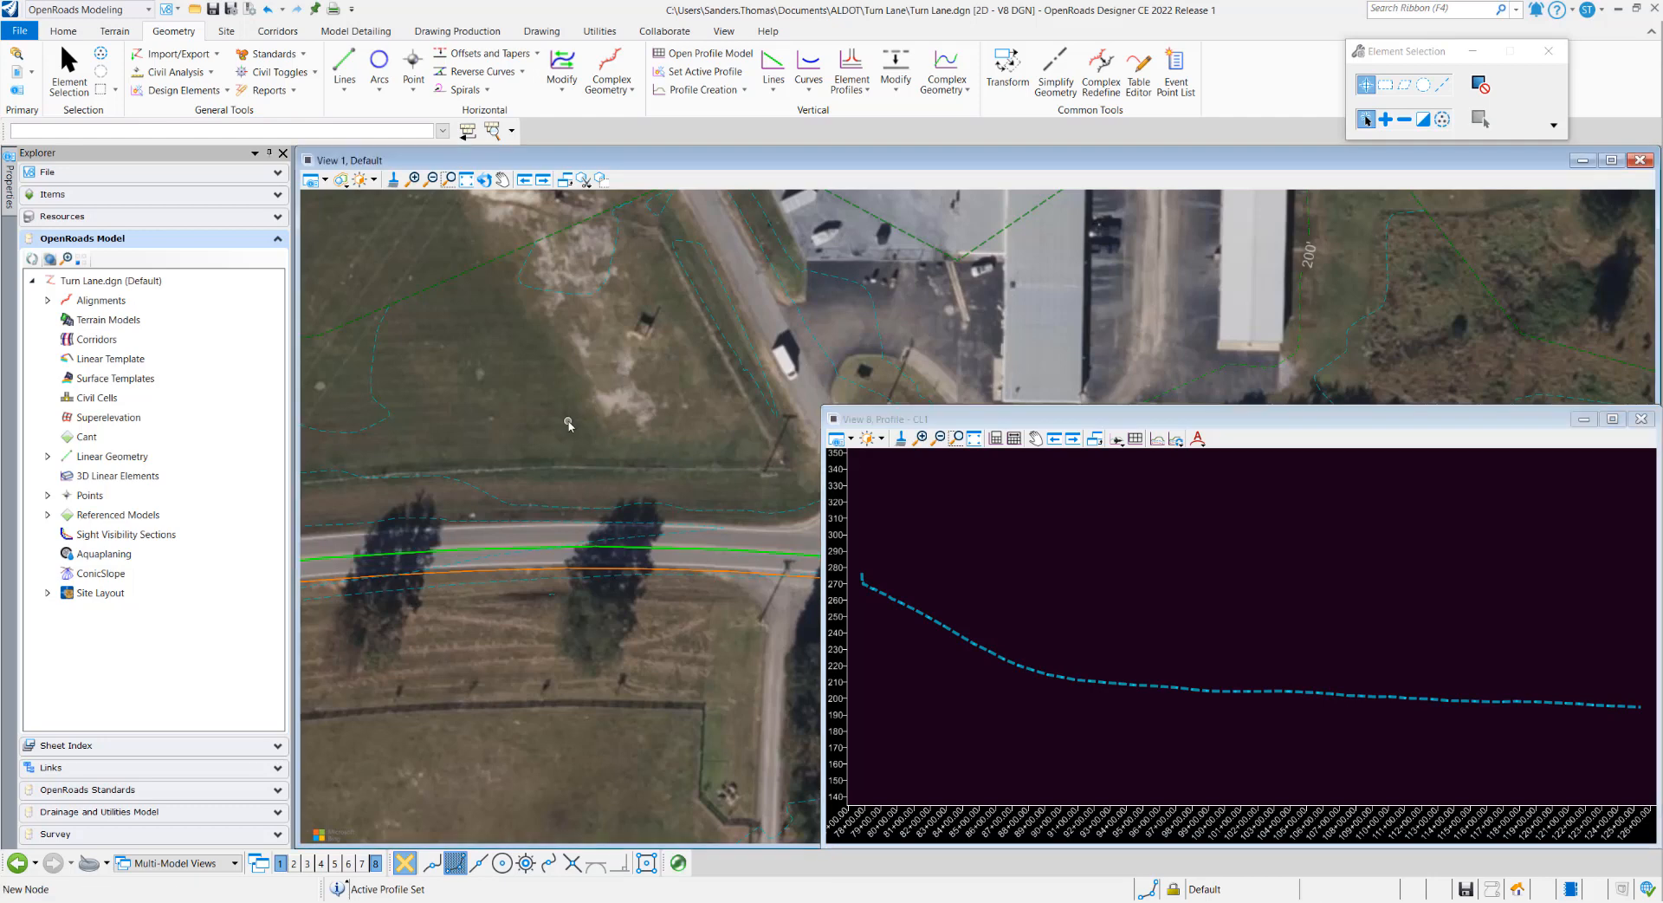
click(540, 570)
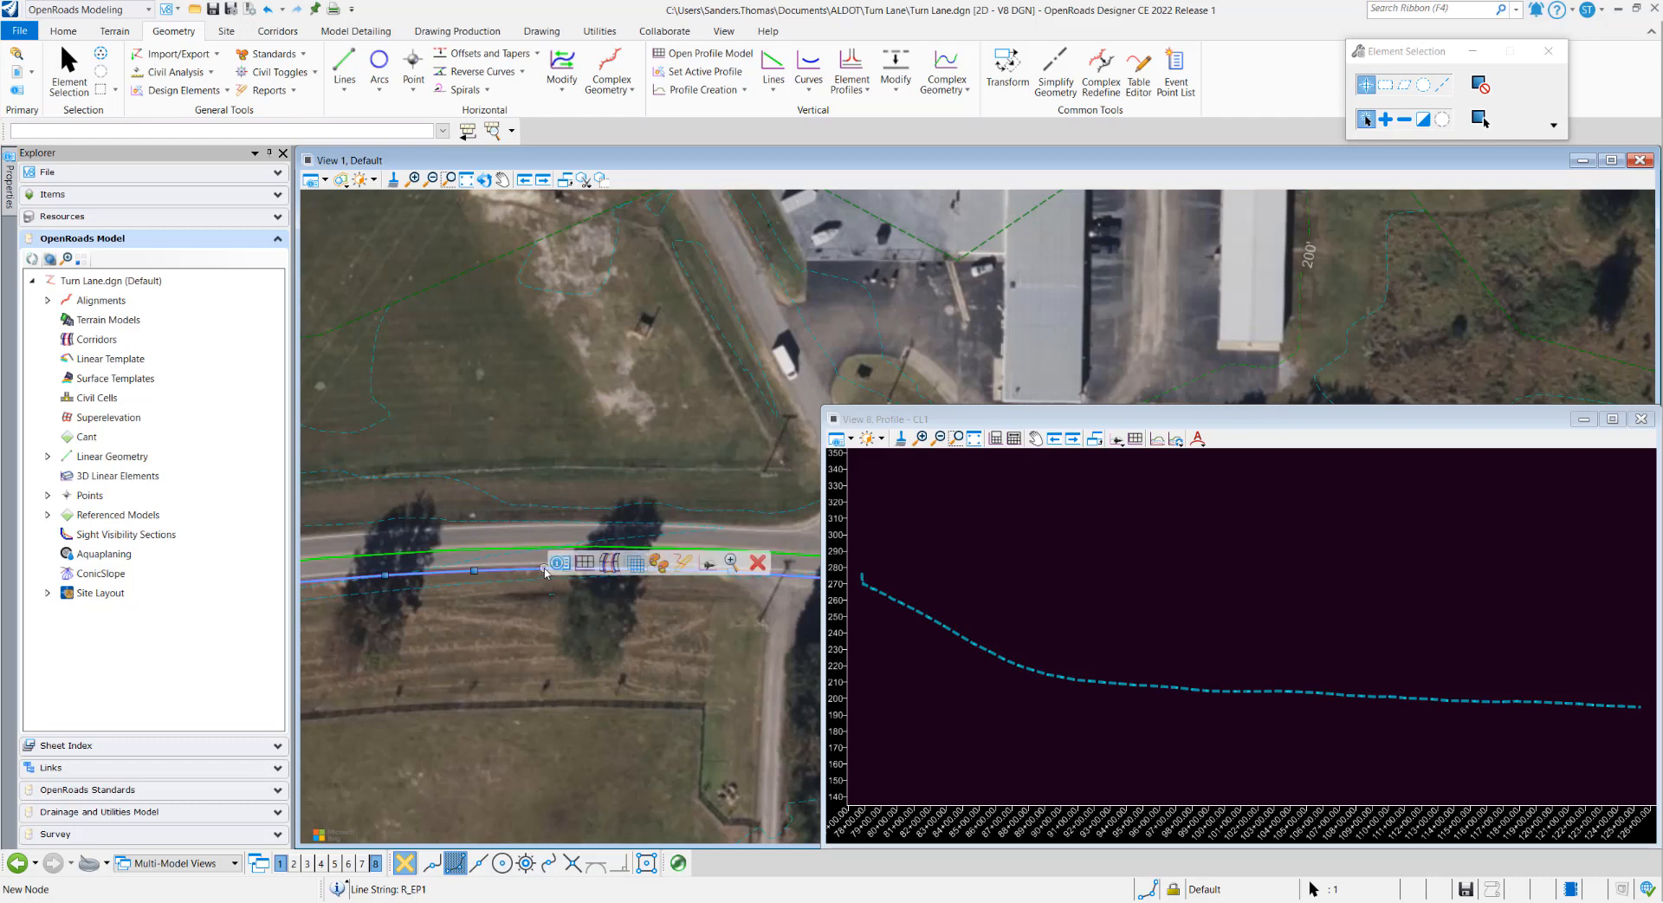
click(587, 568)
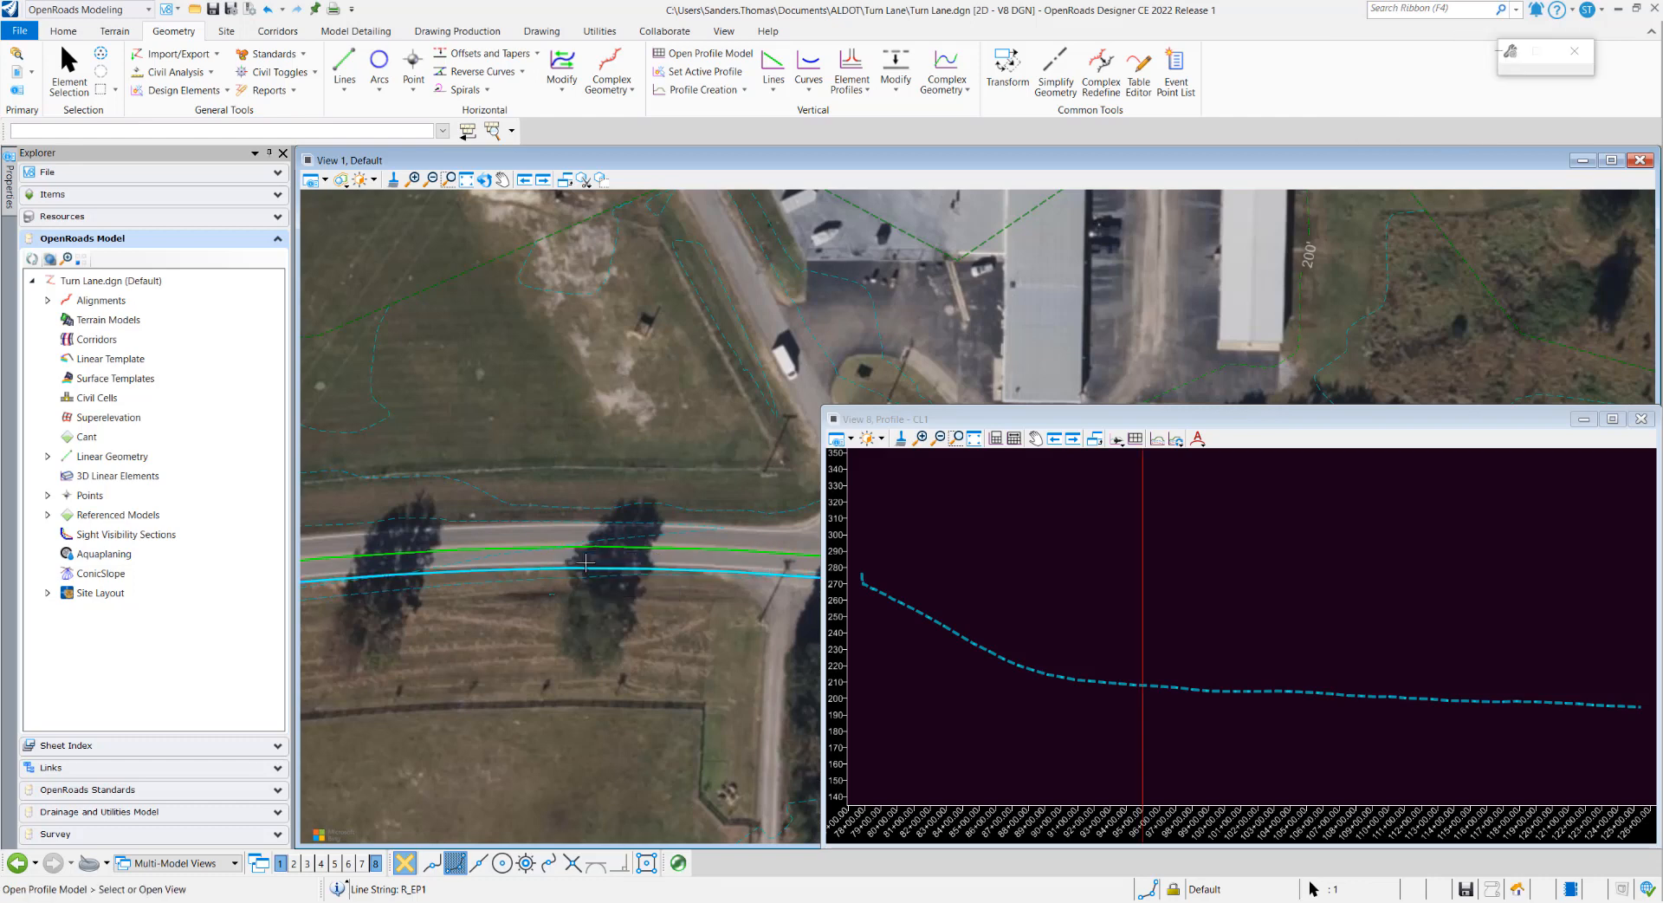
click(975, 549)
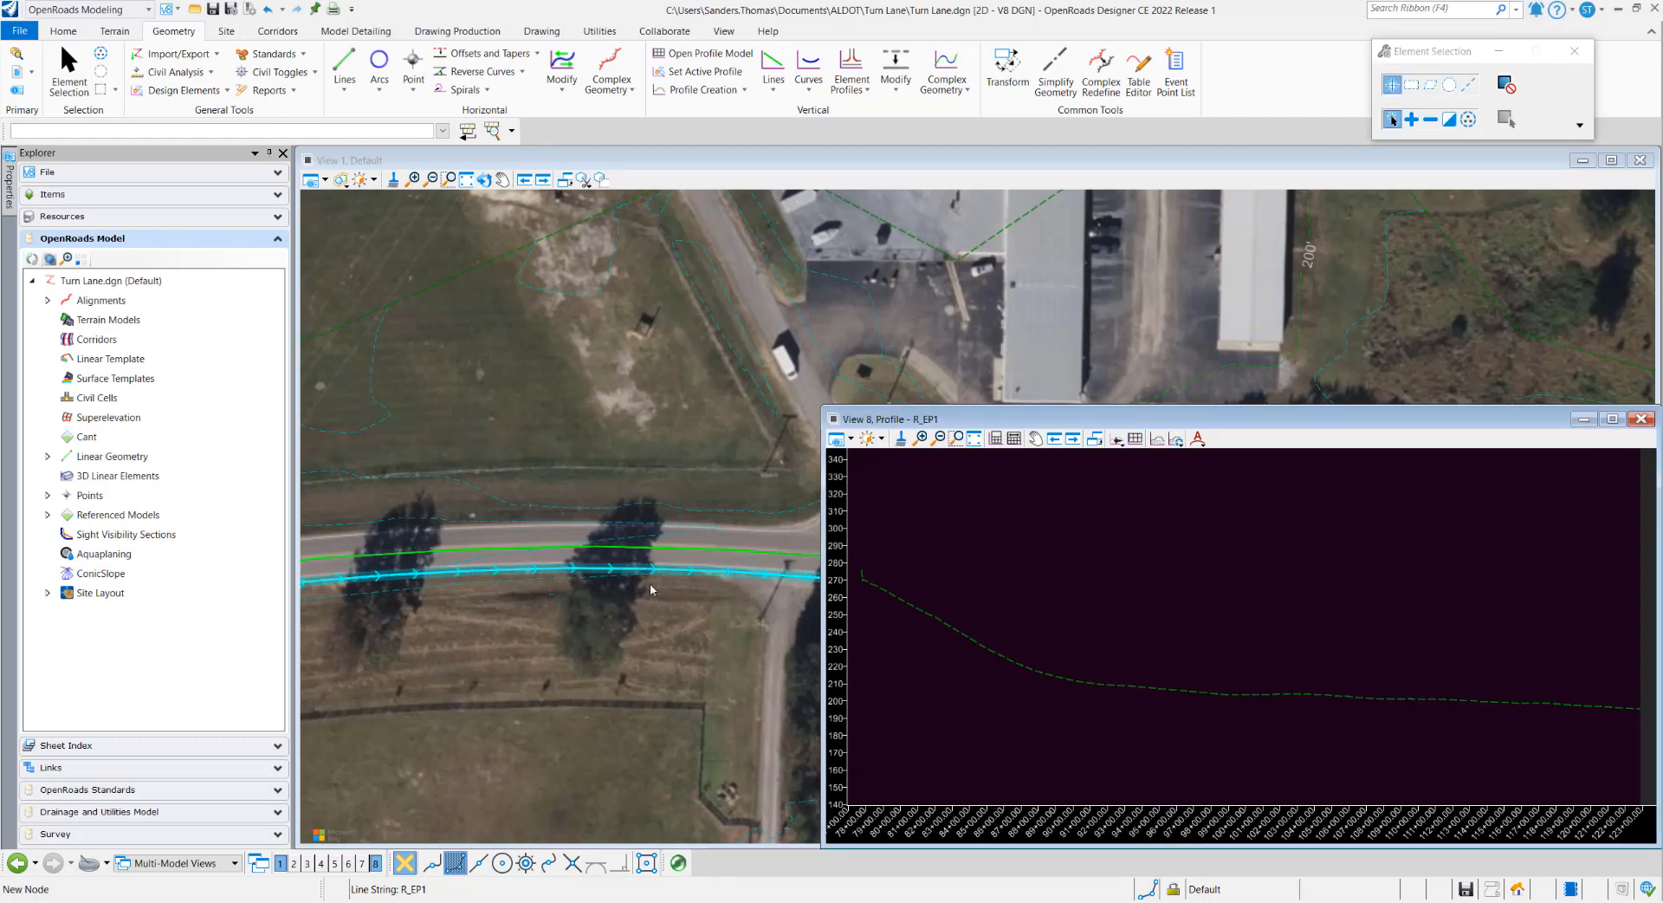
click(978, 643)
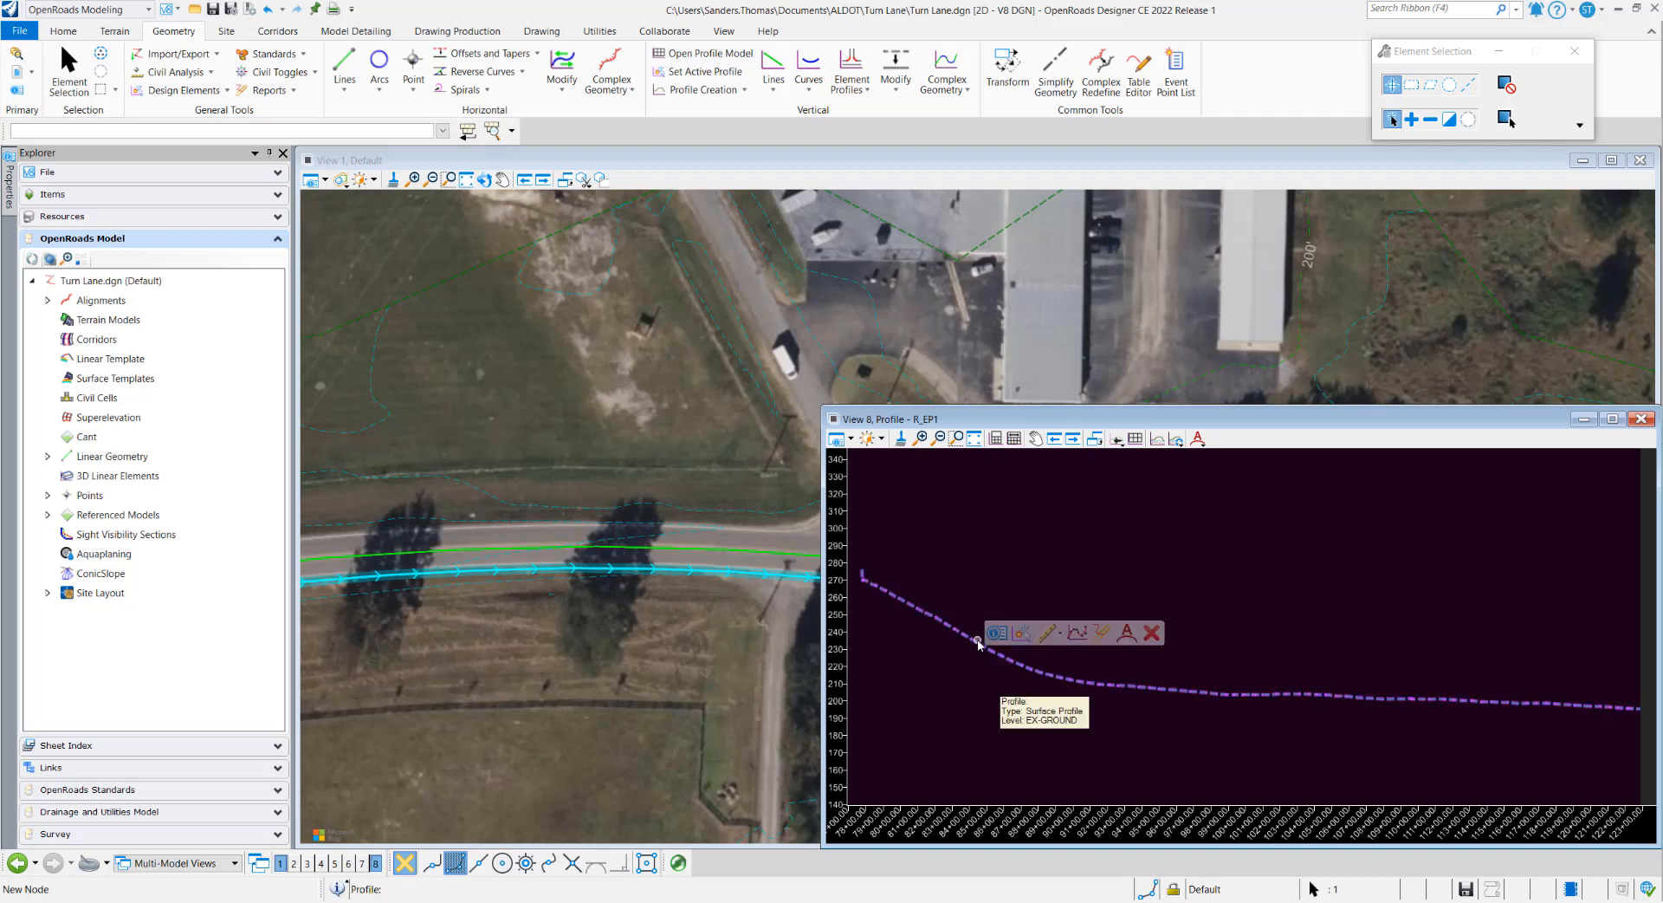
click(1023, 634)
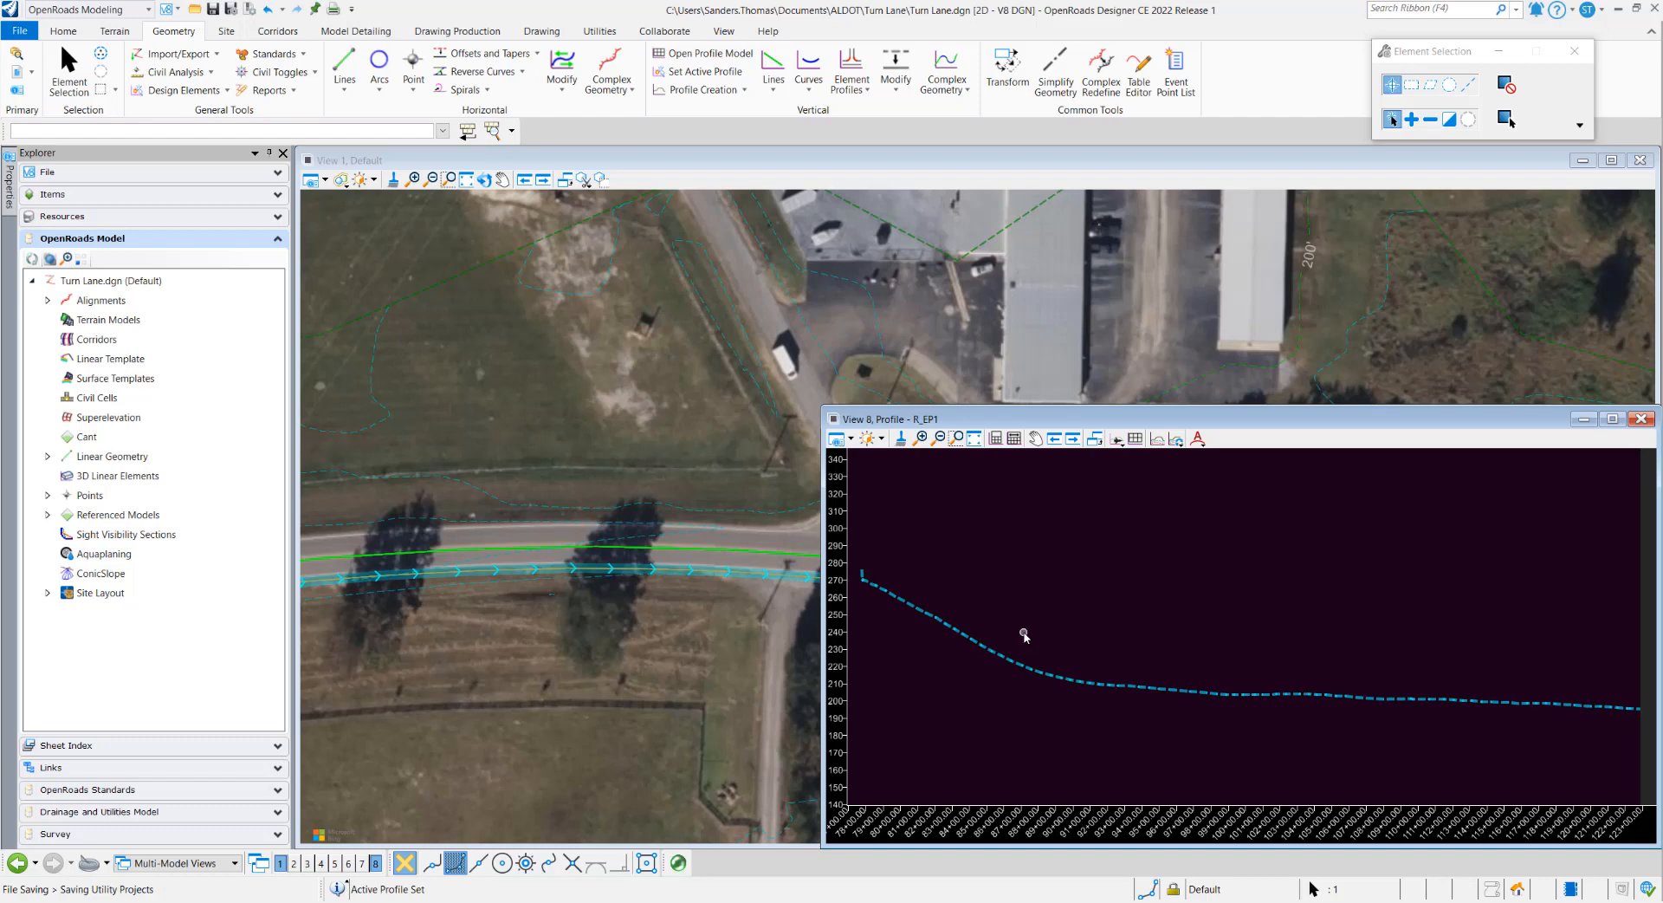
click(1643, 419)
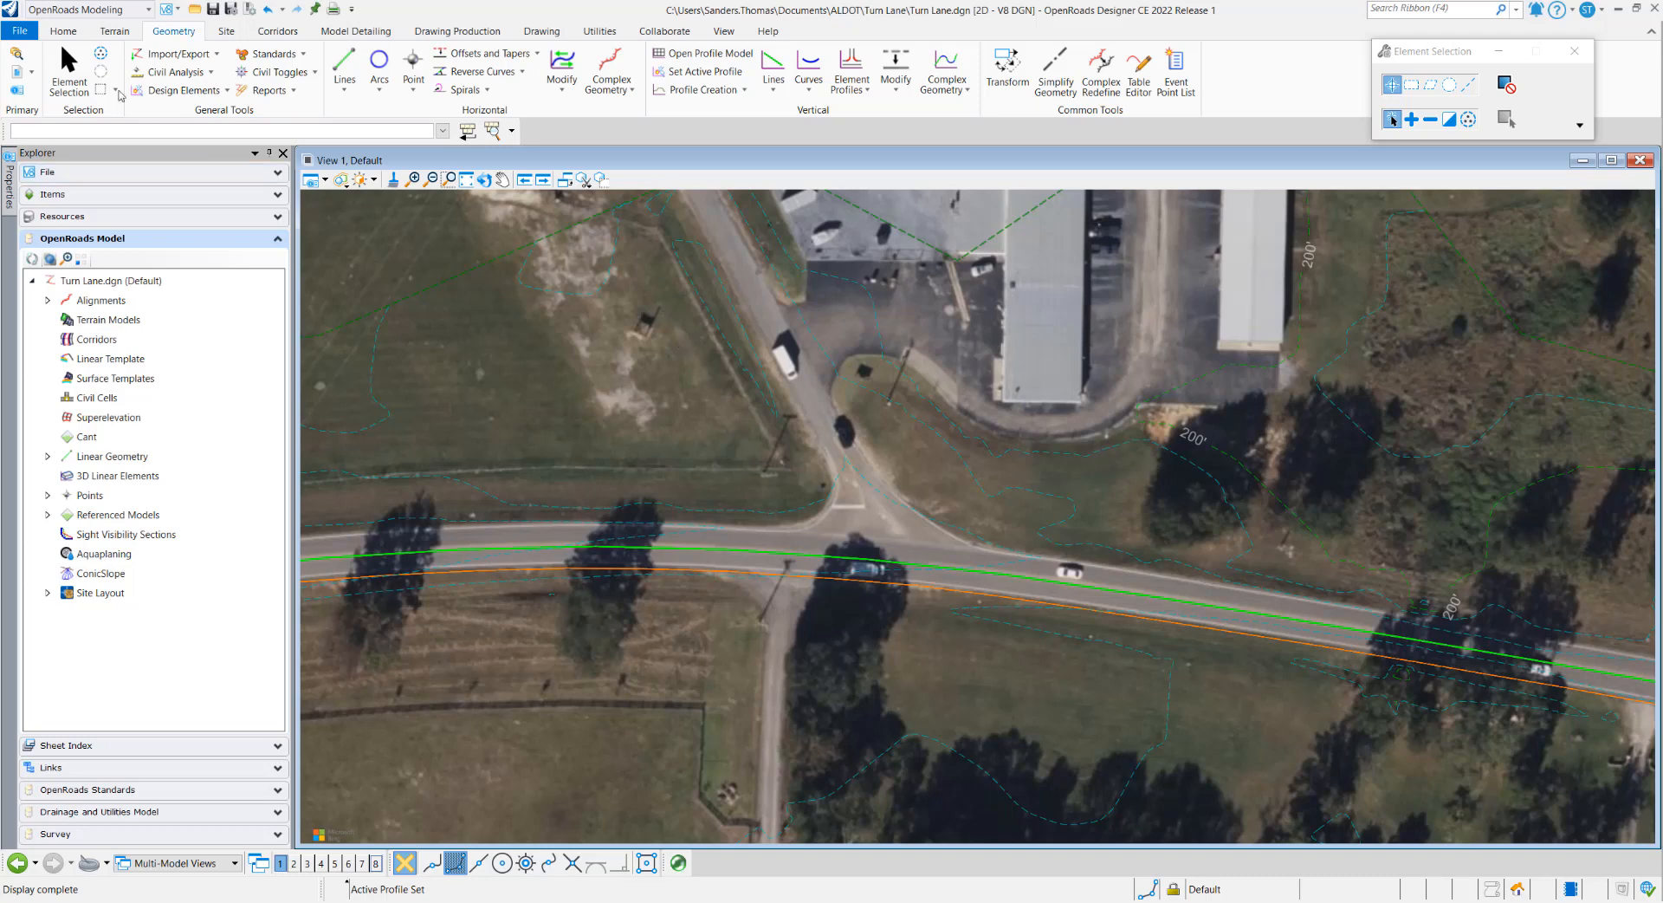
- Place a null point in the Turn Lane Rt template at an offset of about -10 and an elevation of about 0
click(269, 33)
click(379, 62)
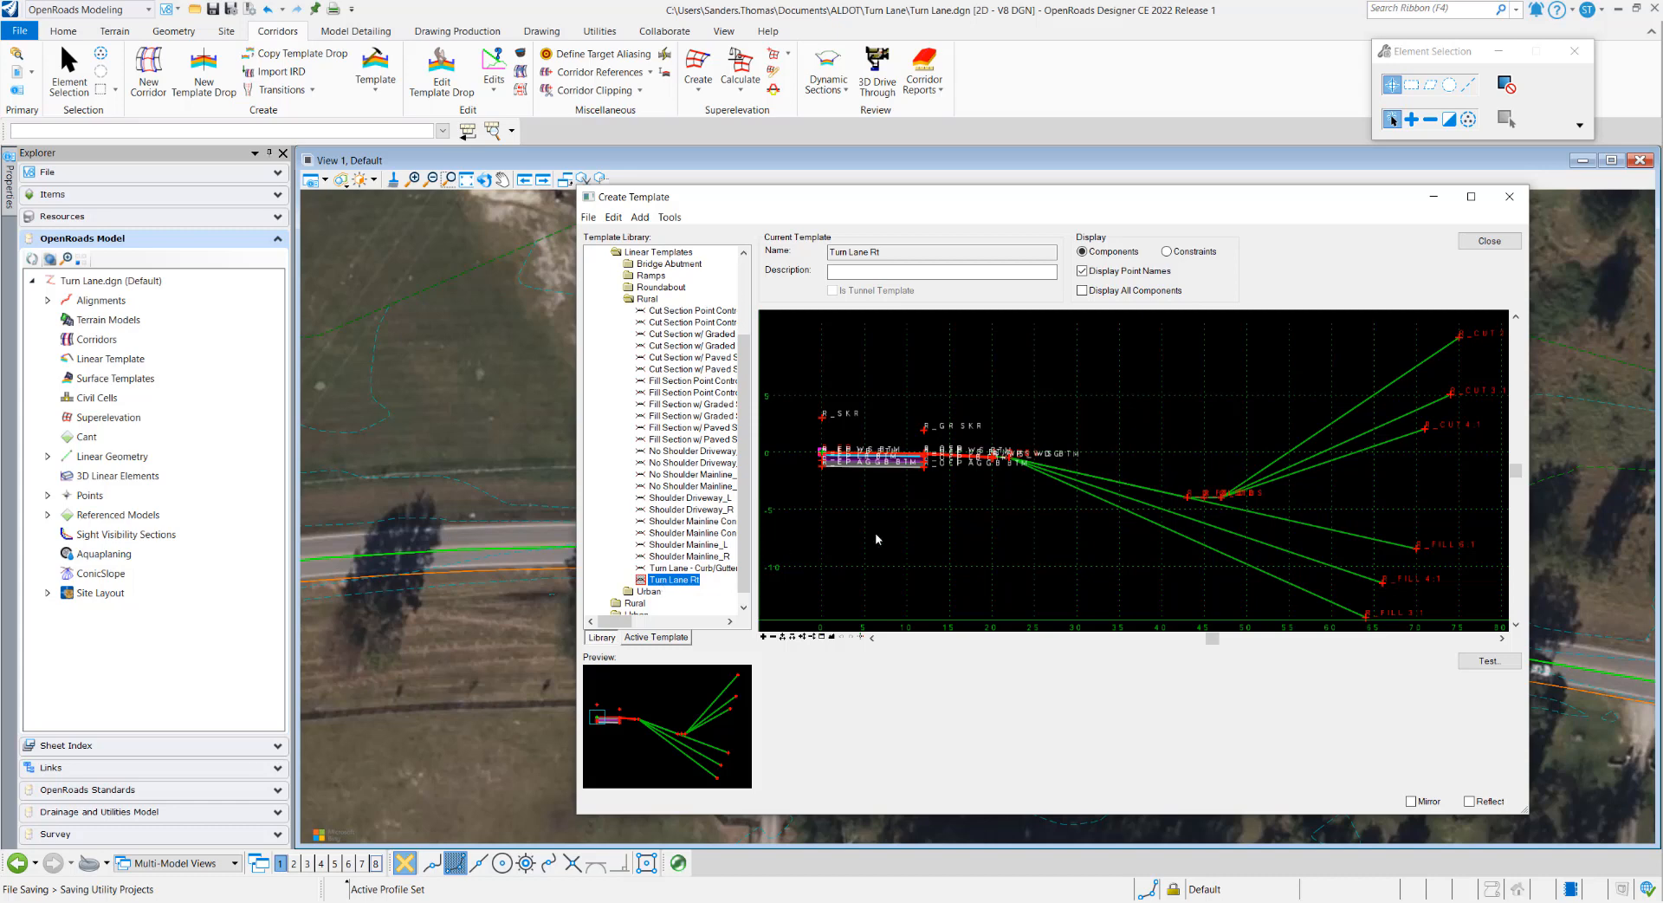
scroll(968, 511, down, 3)
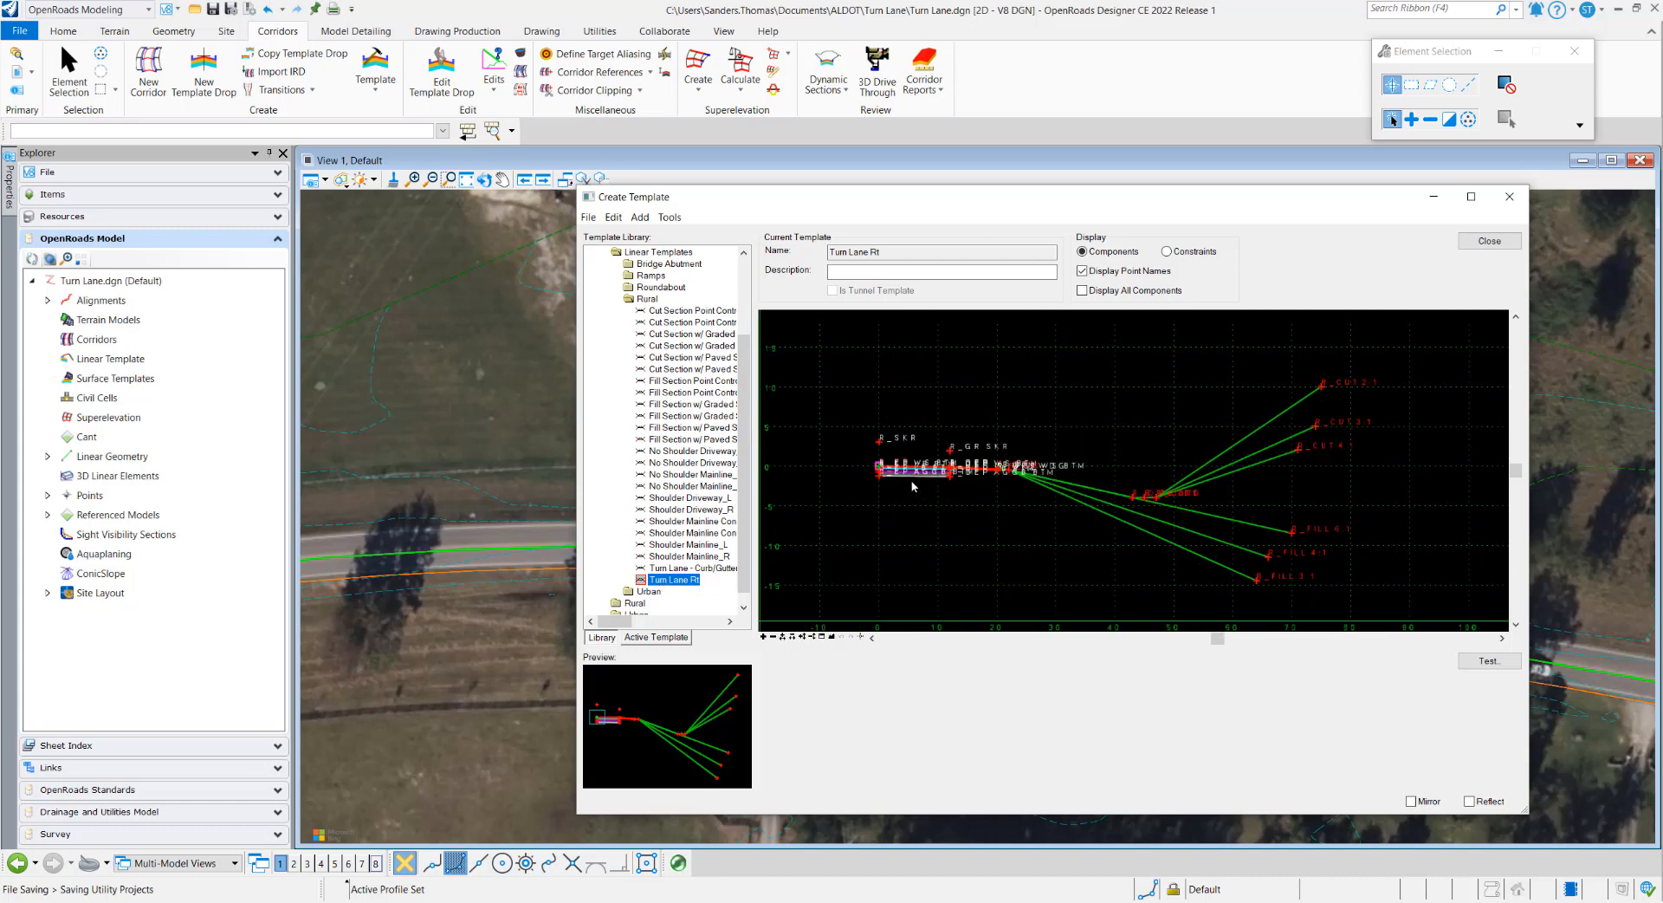
scroll(832, 475, up, 4)
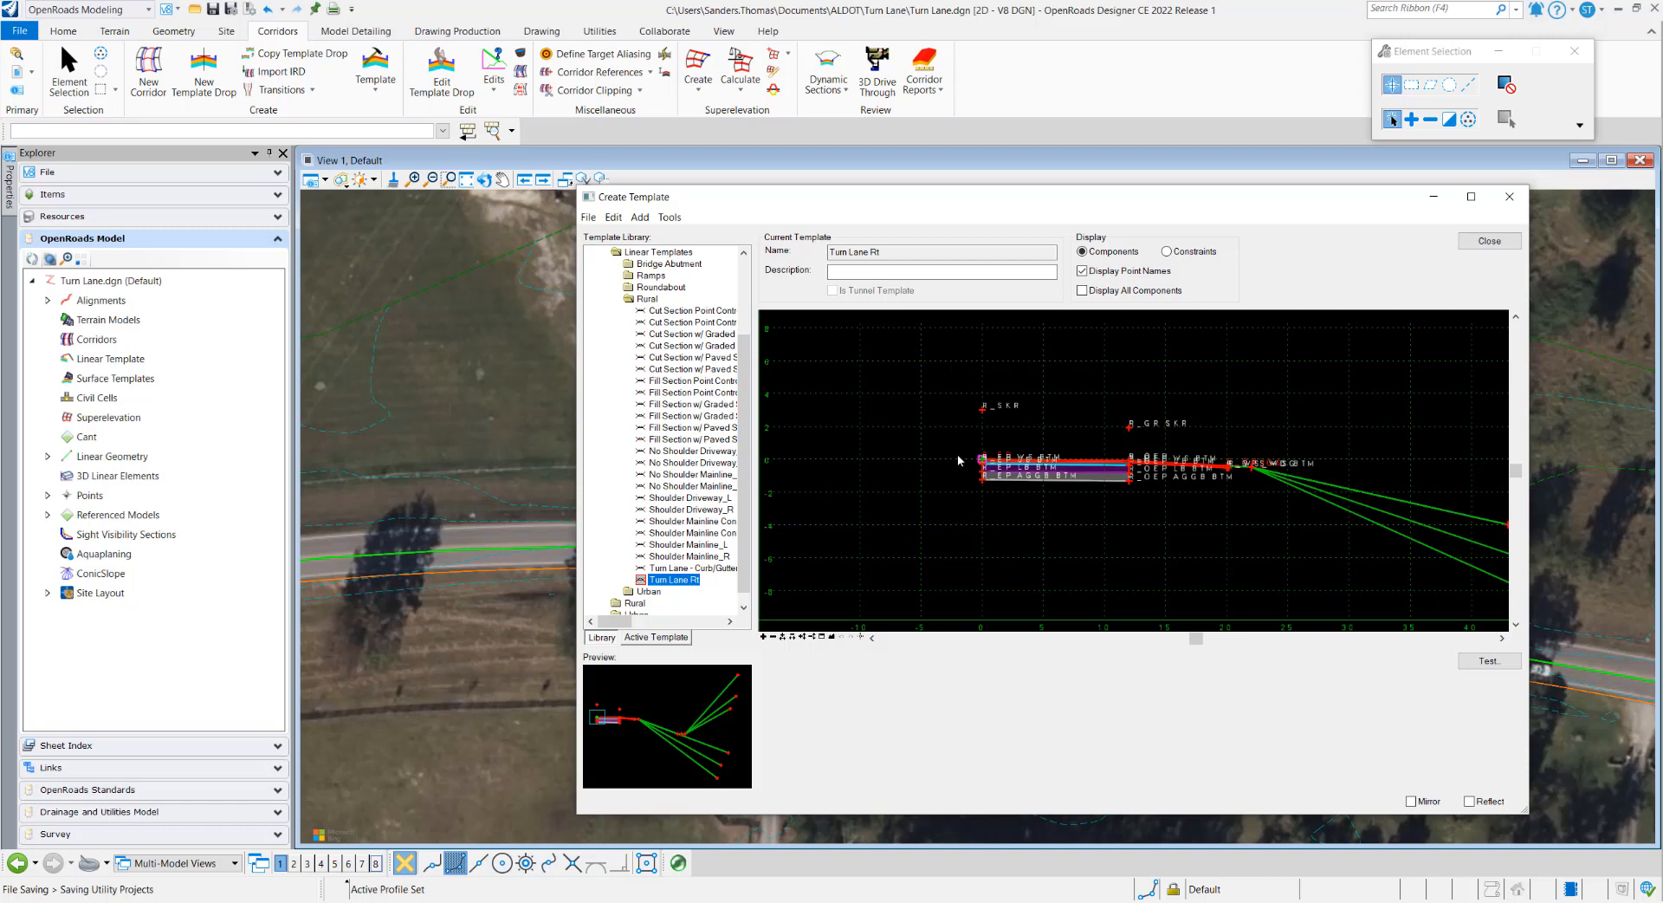
mouse_move(990, 465)
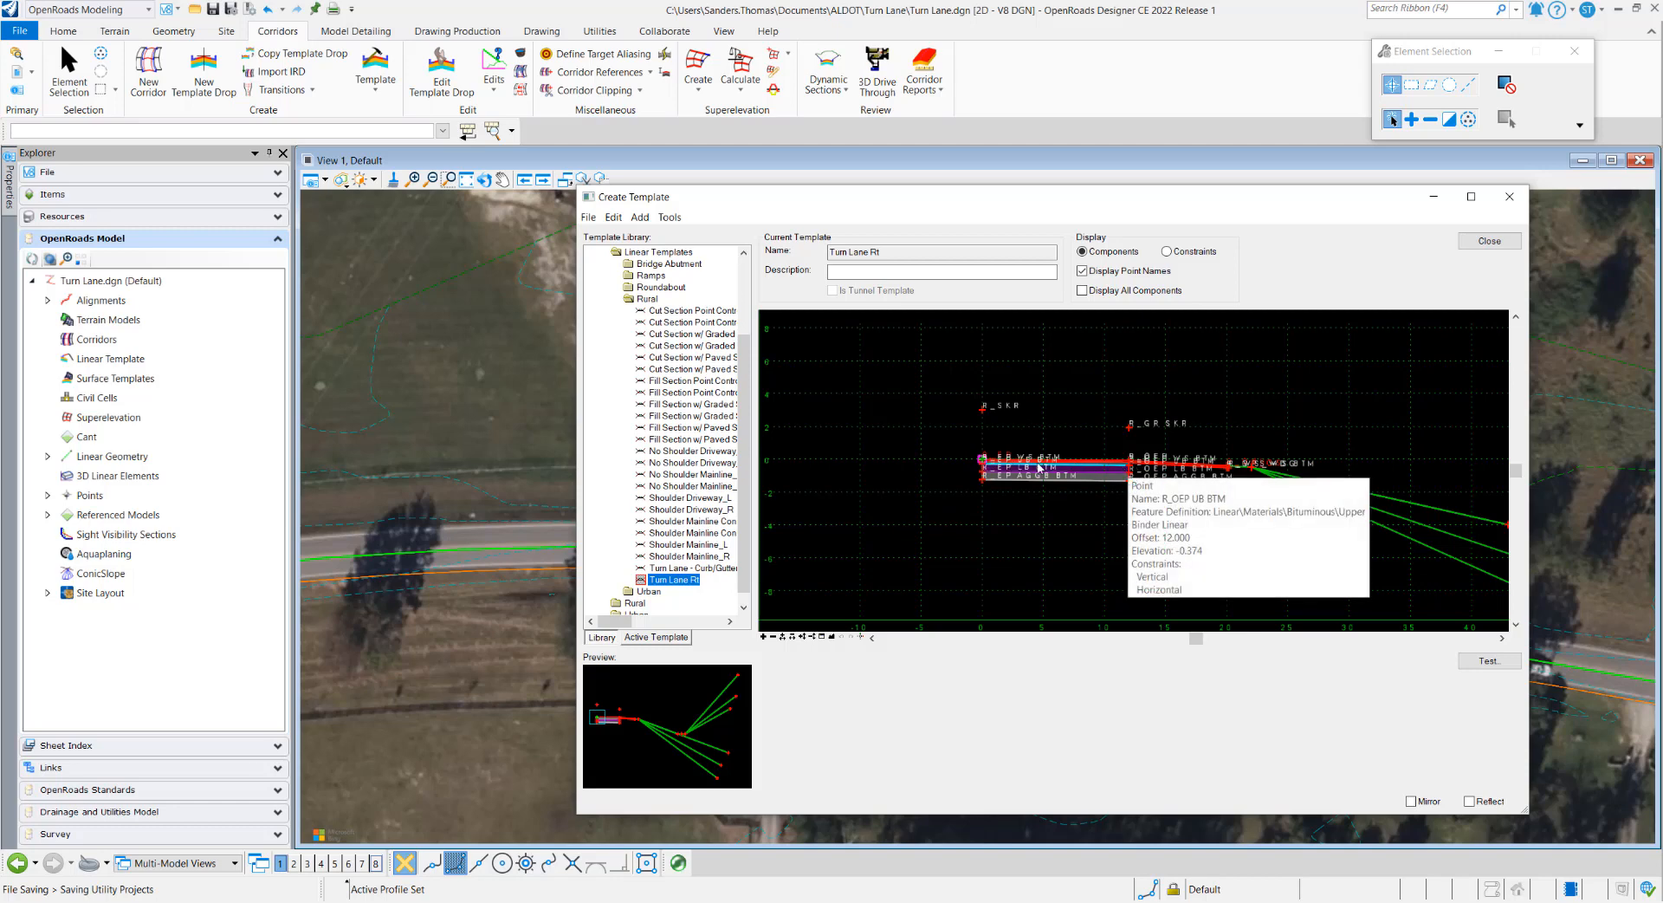
right_click(872, 468)
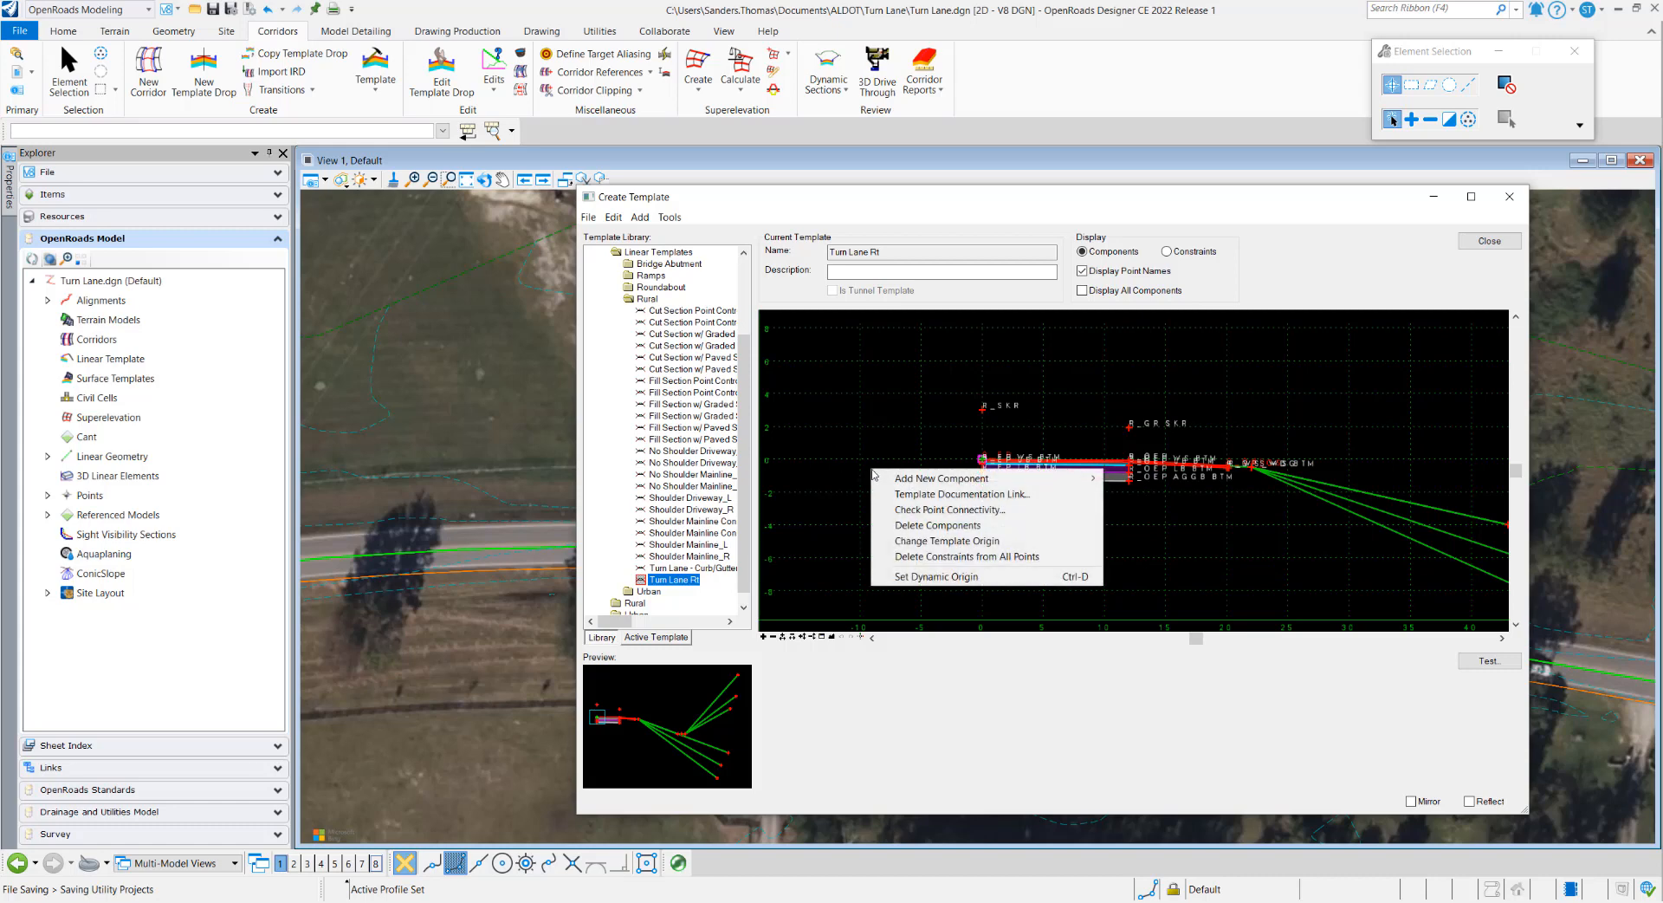
mouse_move(909, 479)
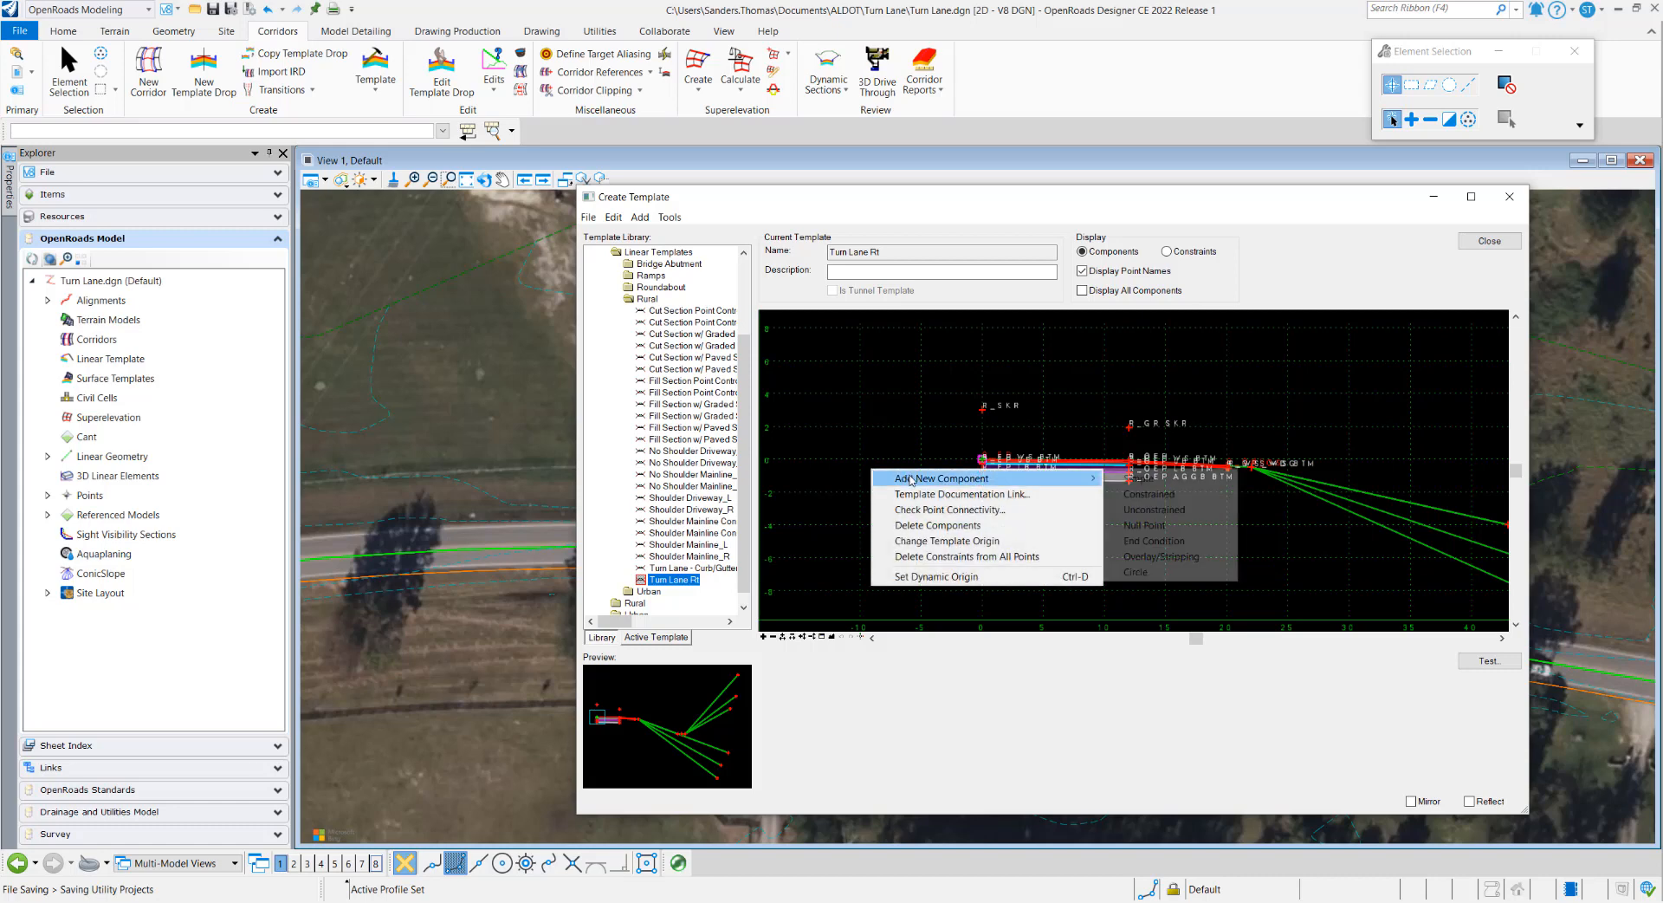
click(1150, 527)
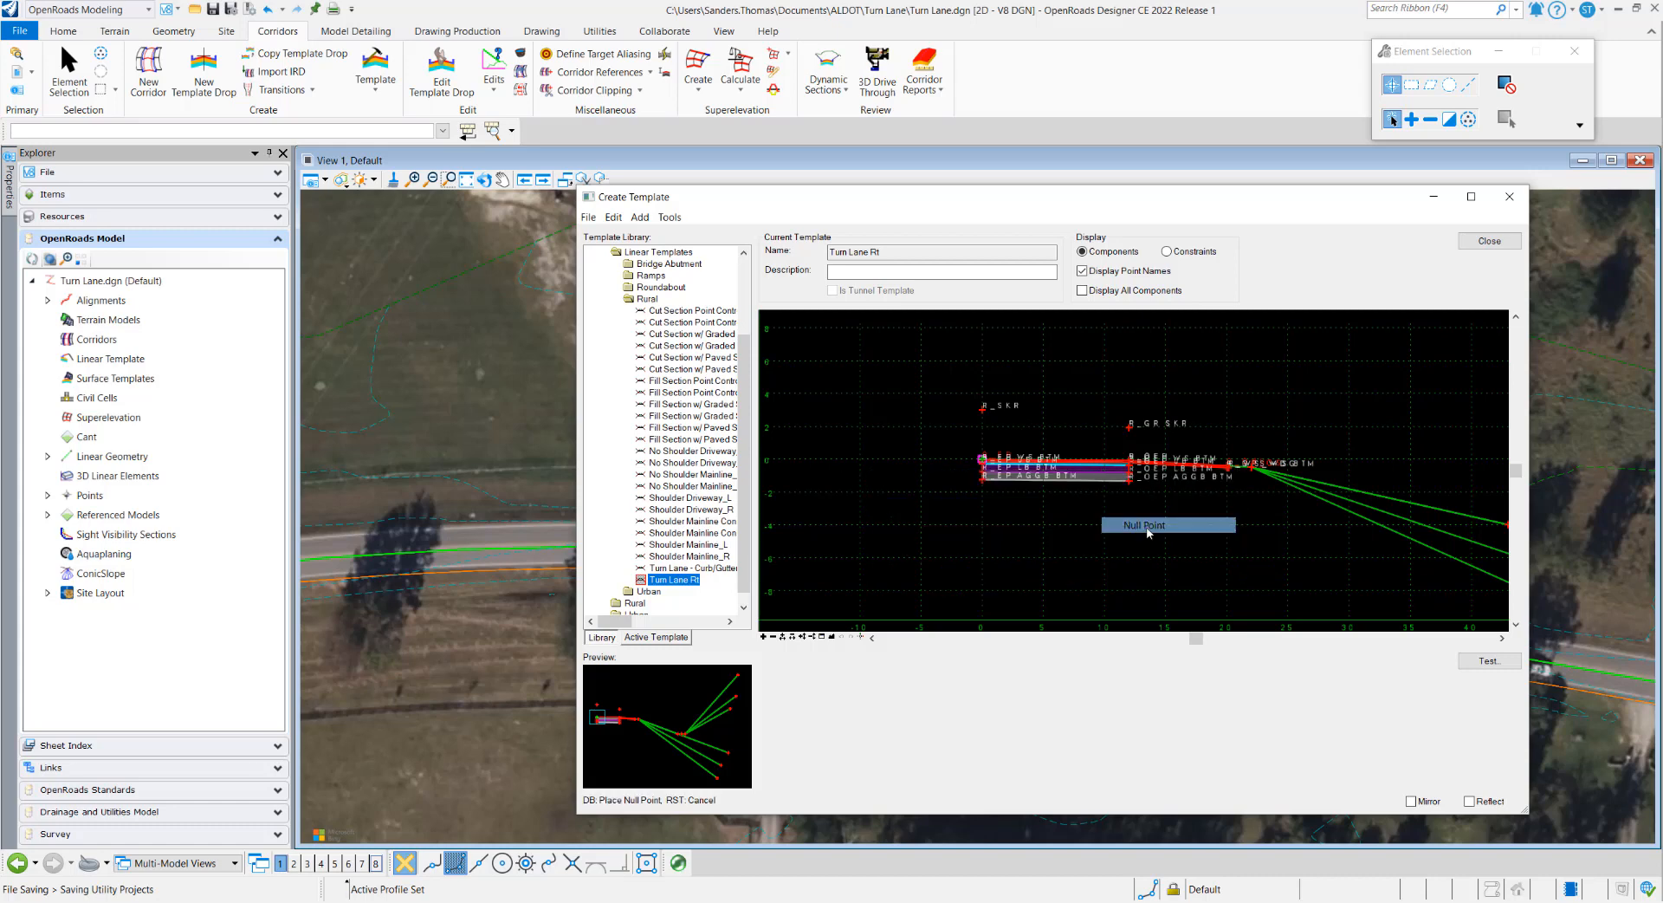
click(861, 458)
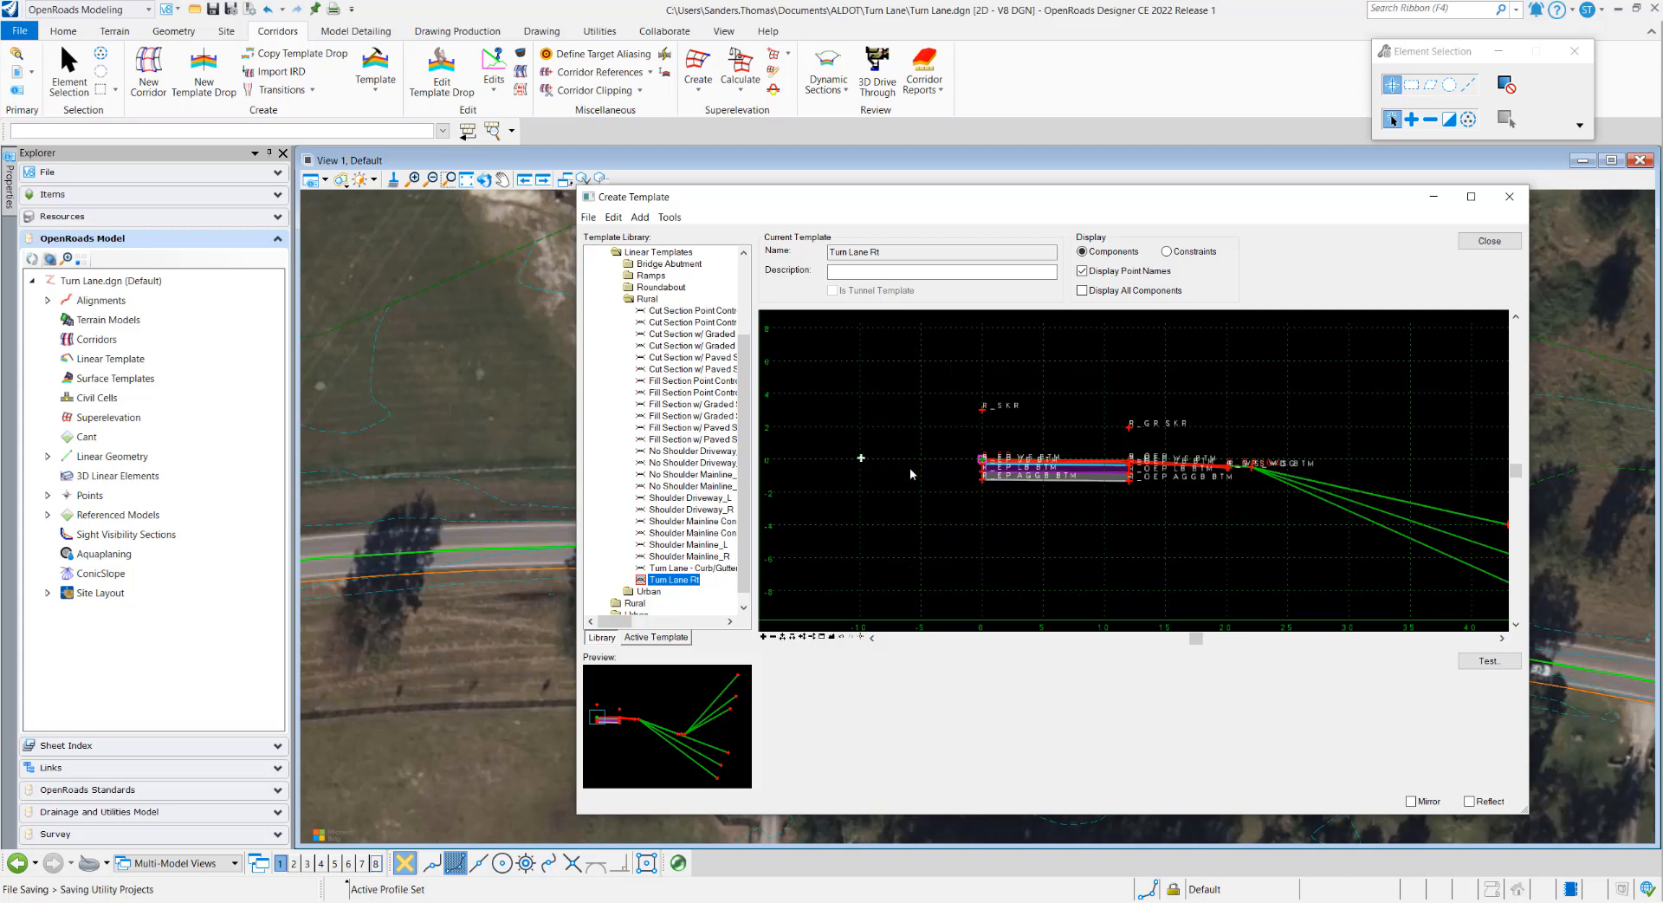
- Name the new null point CL in its point properties
double_click(861, 458)
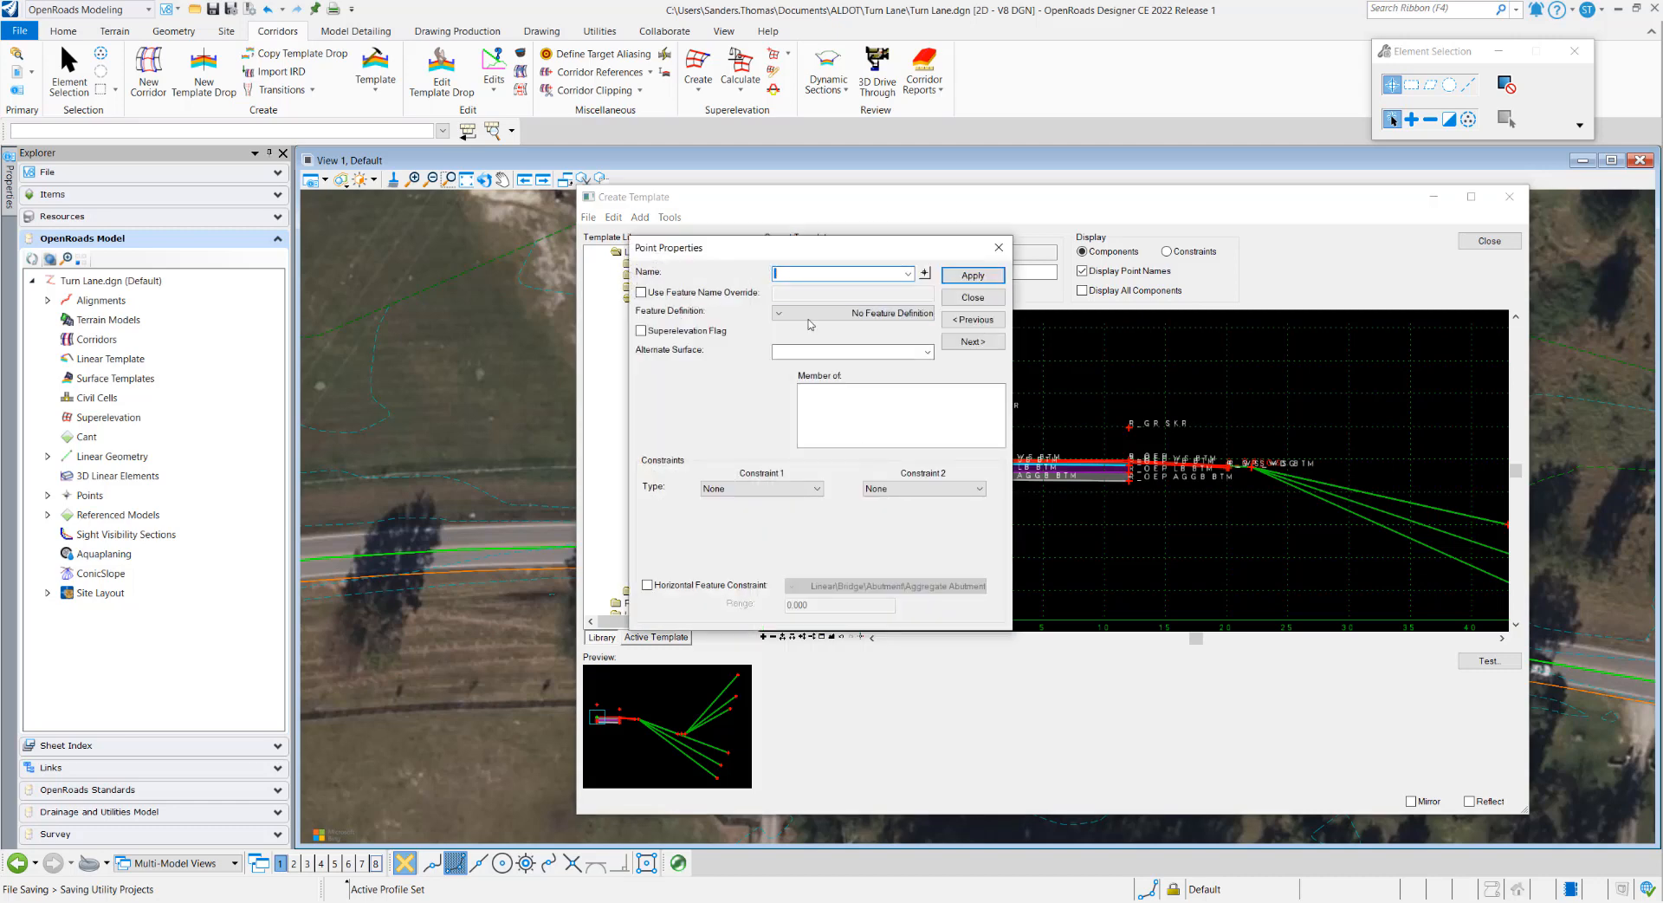
text(CL)
click(972, 275)
click(972, 297)
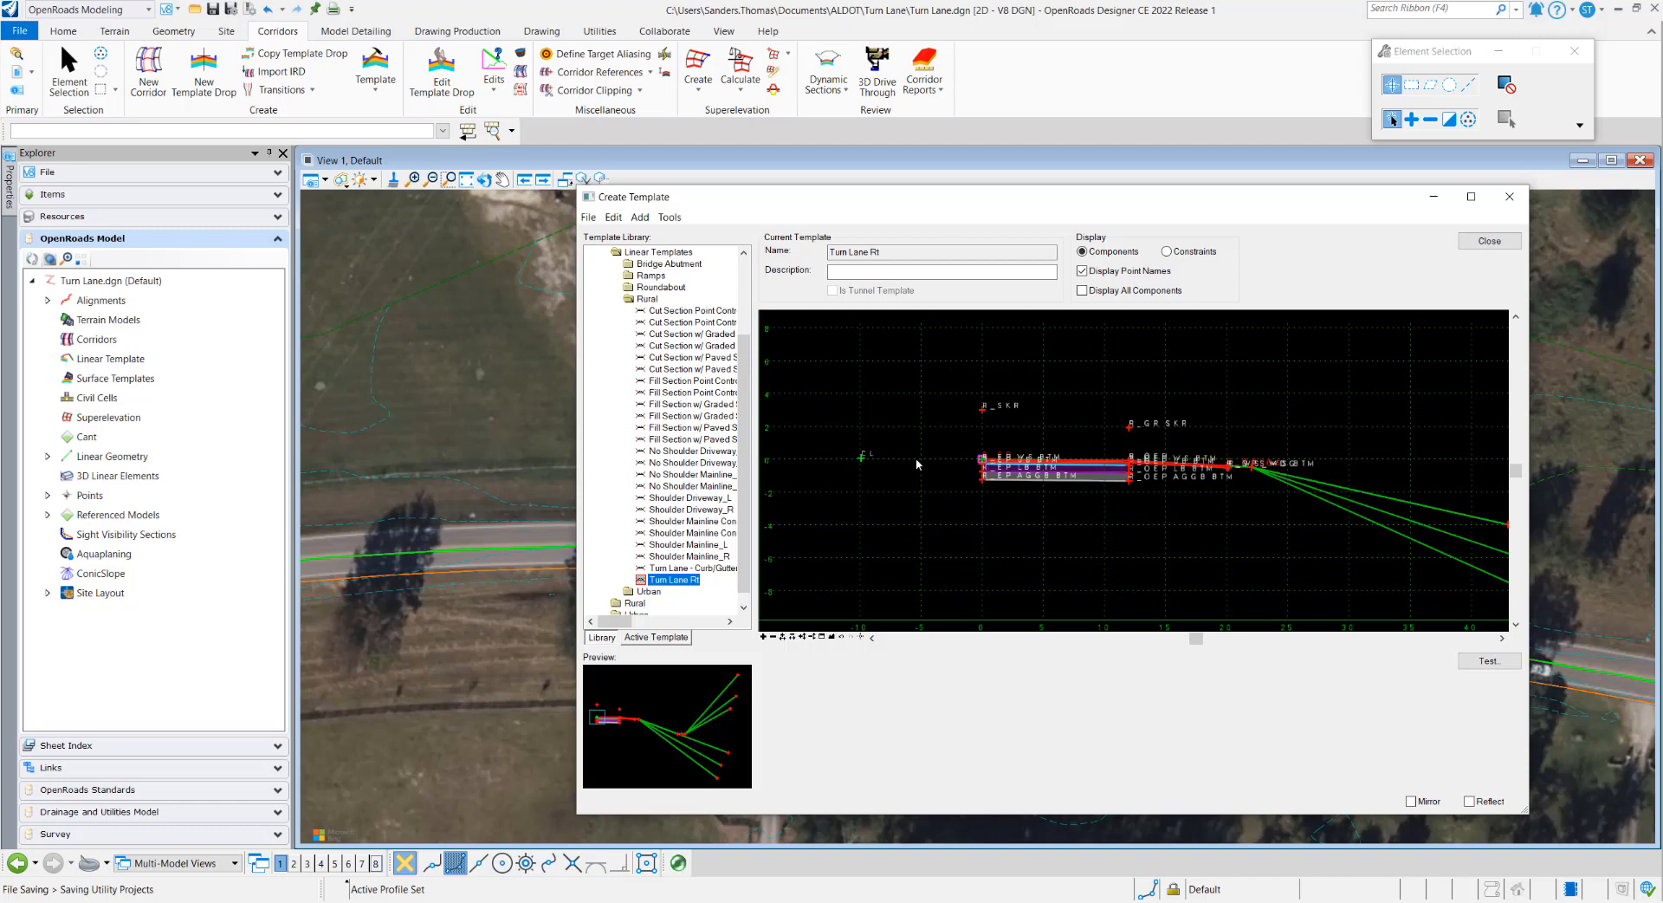
- Change the second constraint of point R_OEP to Vector-Offset with CL as its first parent
mouse_move(1126, 465)
scroll(1126, 465, up, 2)
scroll(1128, 466, up, 5)
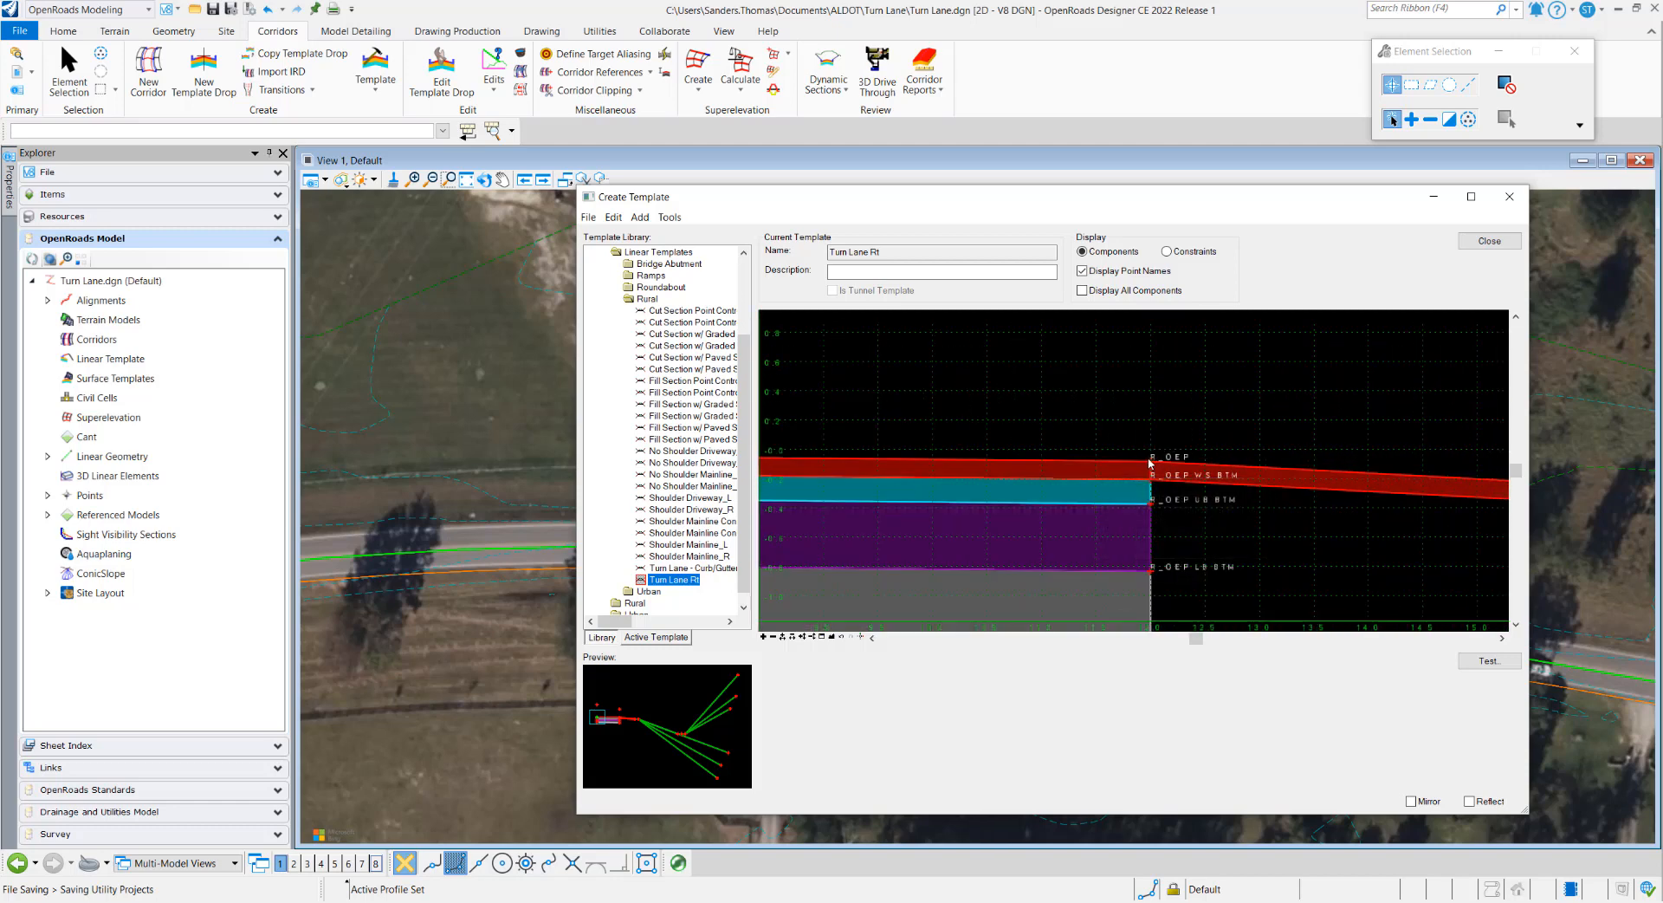
double_click(1152, 462)
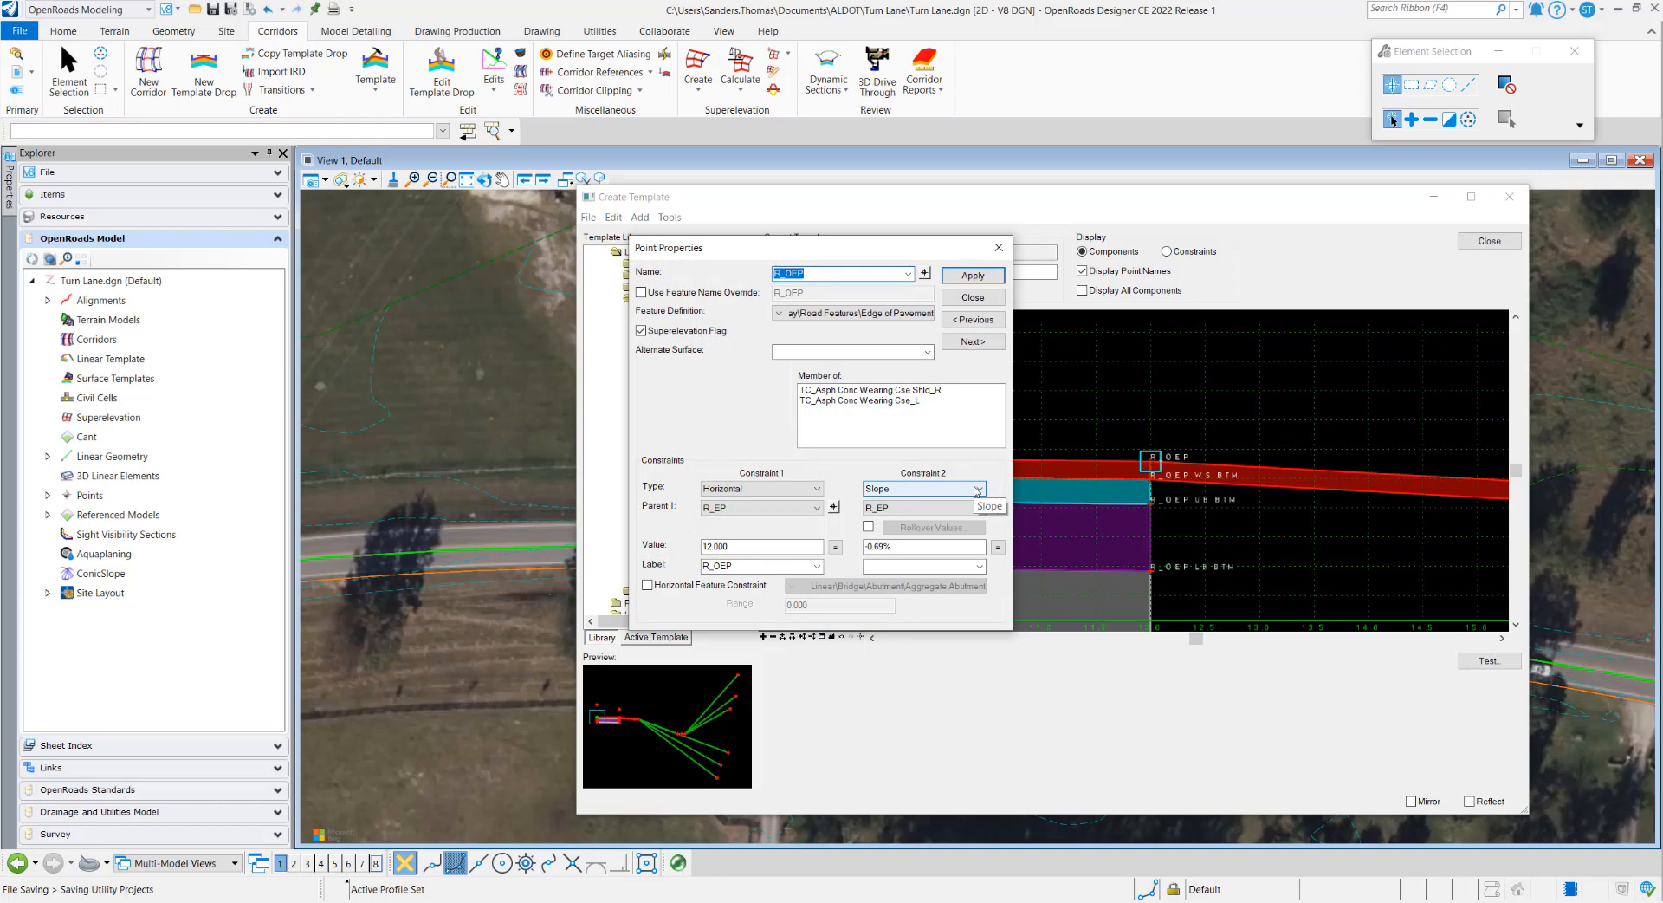
click(977, 490)
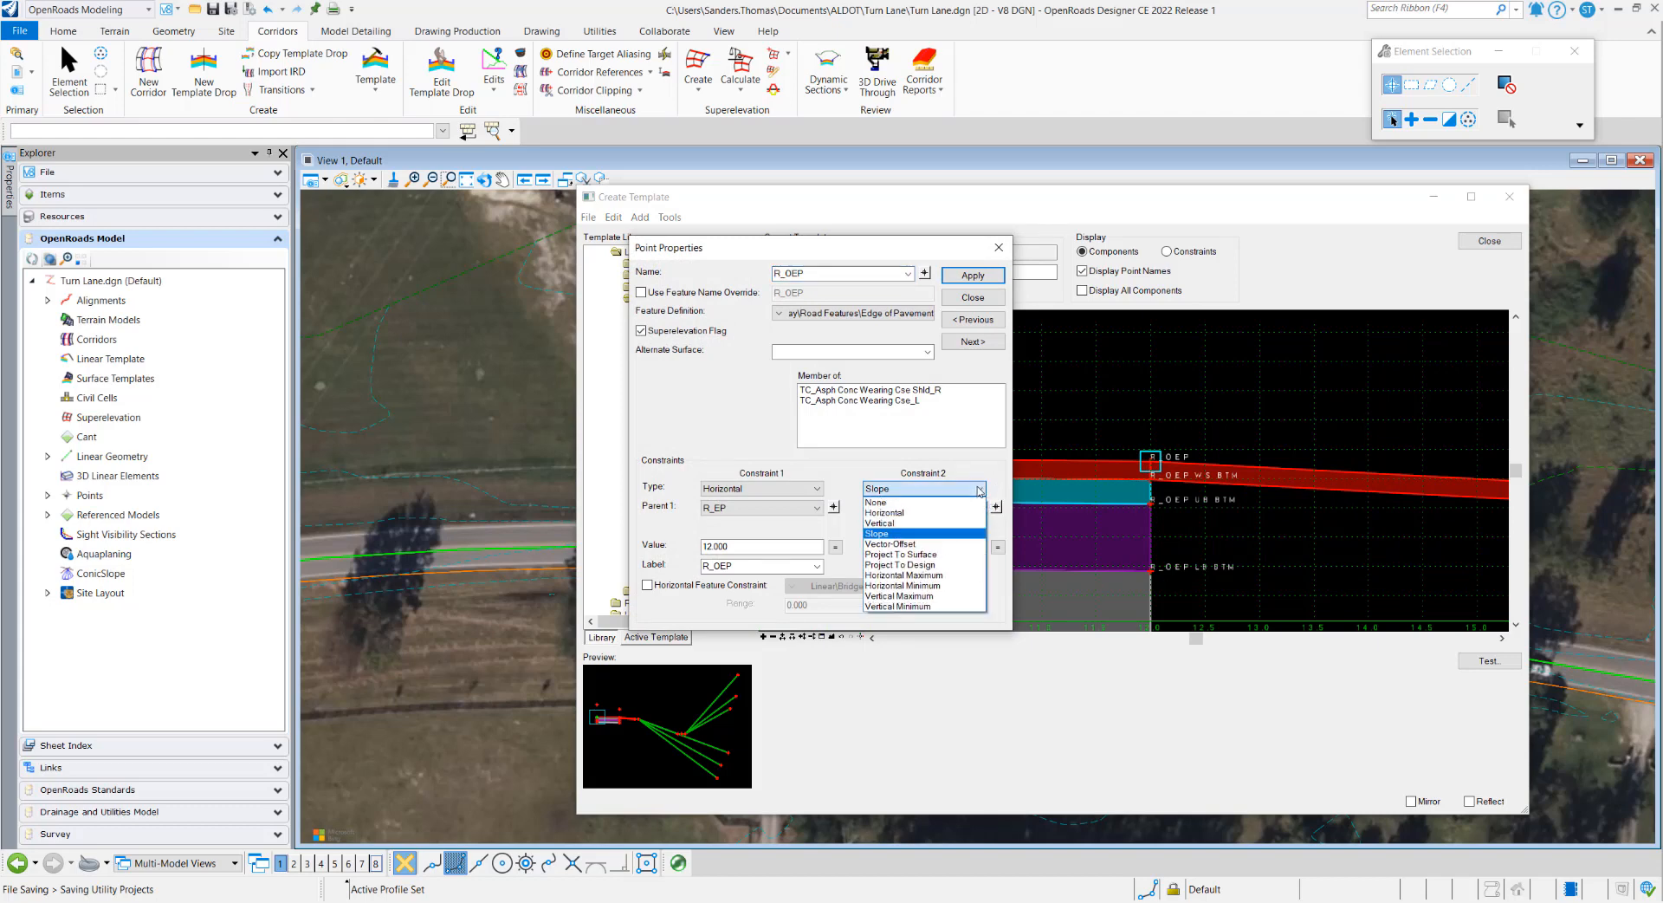
click(927, 544)
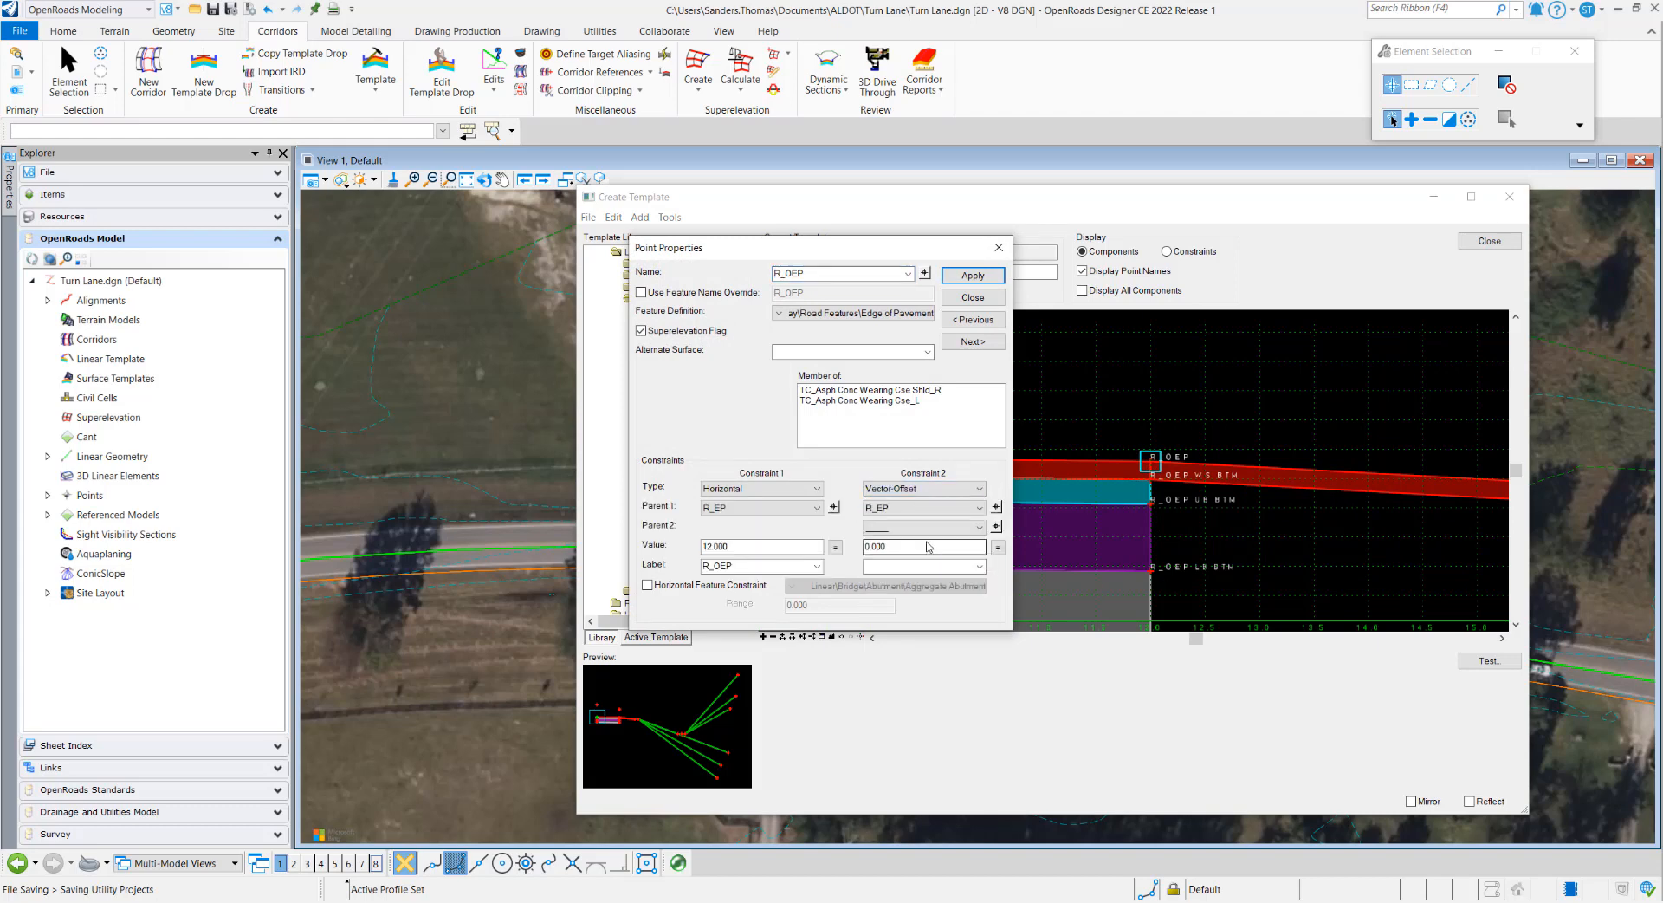
click(981, 508)
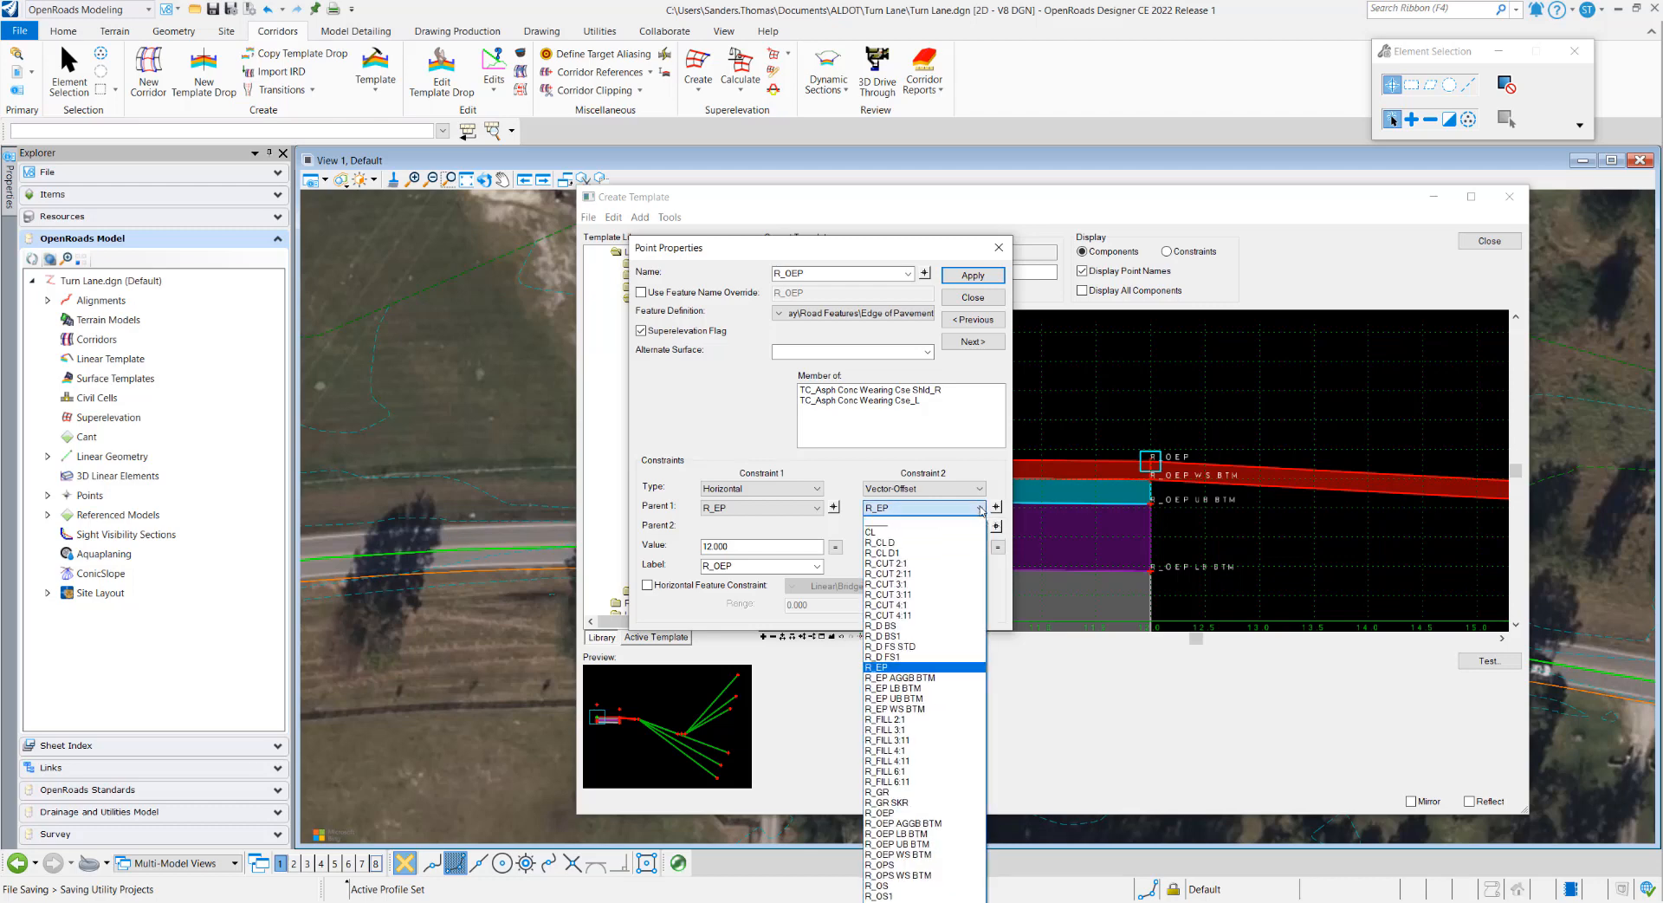
click(887, 534)
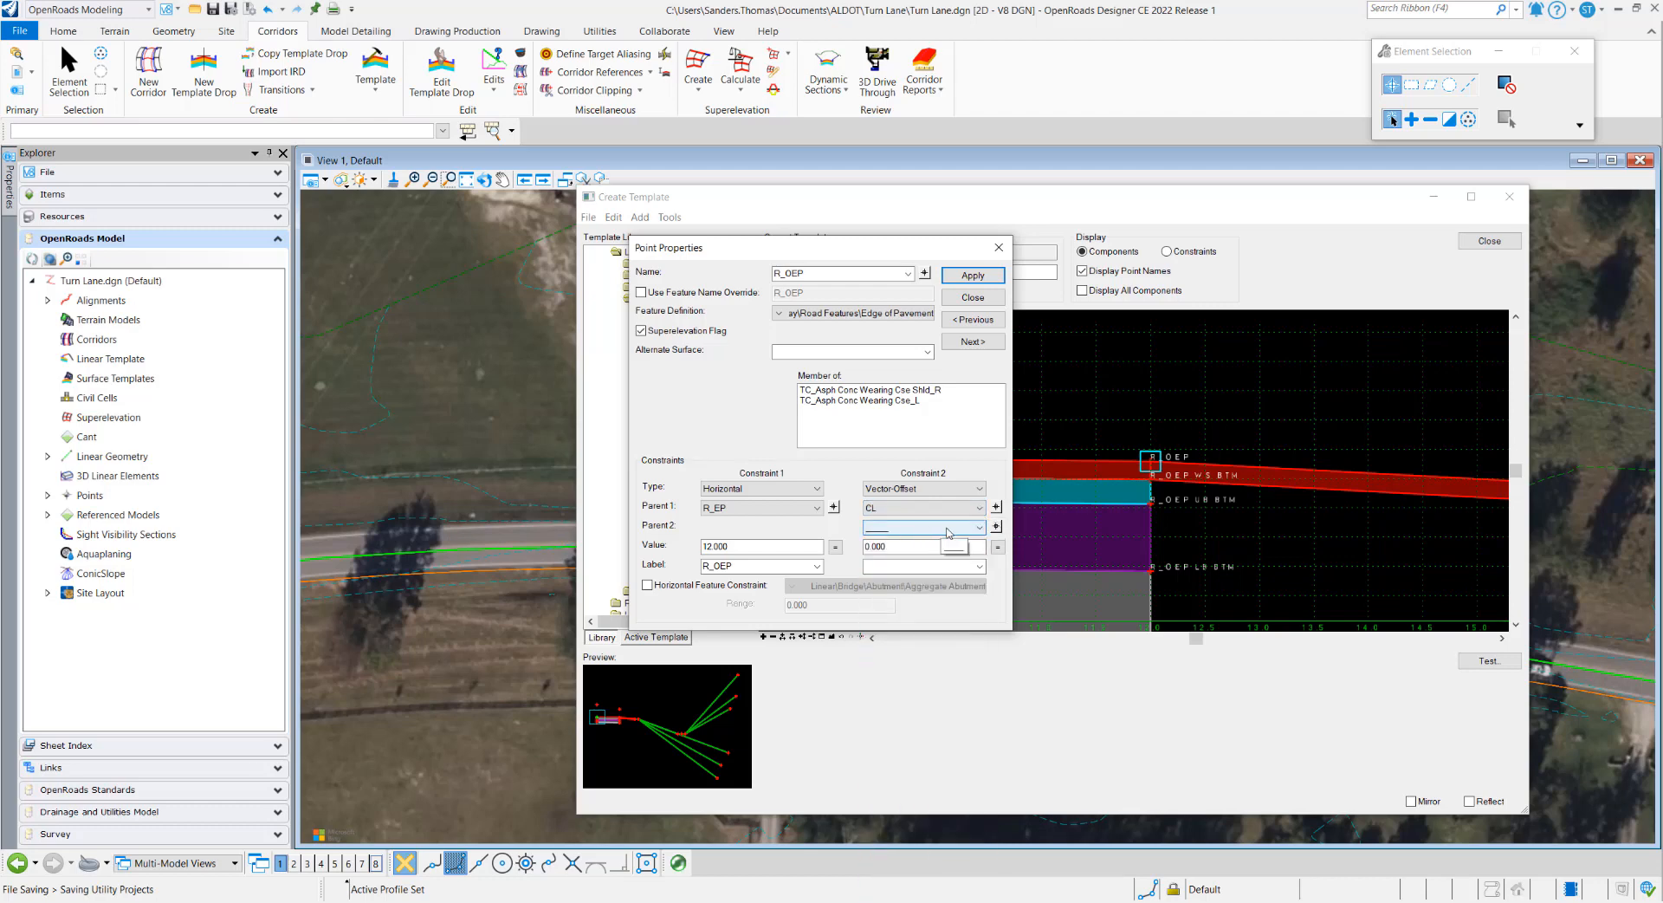
- Pick R_EP as the second parent of R_OEP's vector offset, set the offset value to 0, and apply the point properties
click(996, 526)
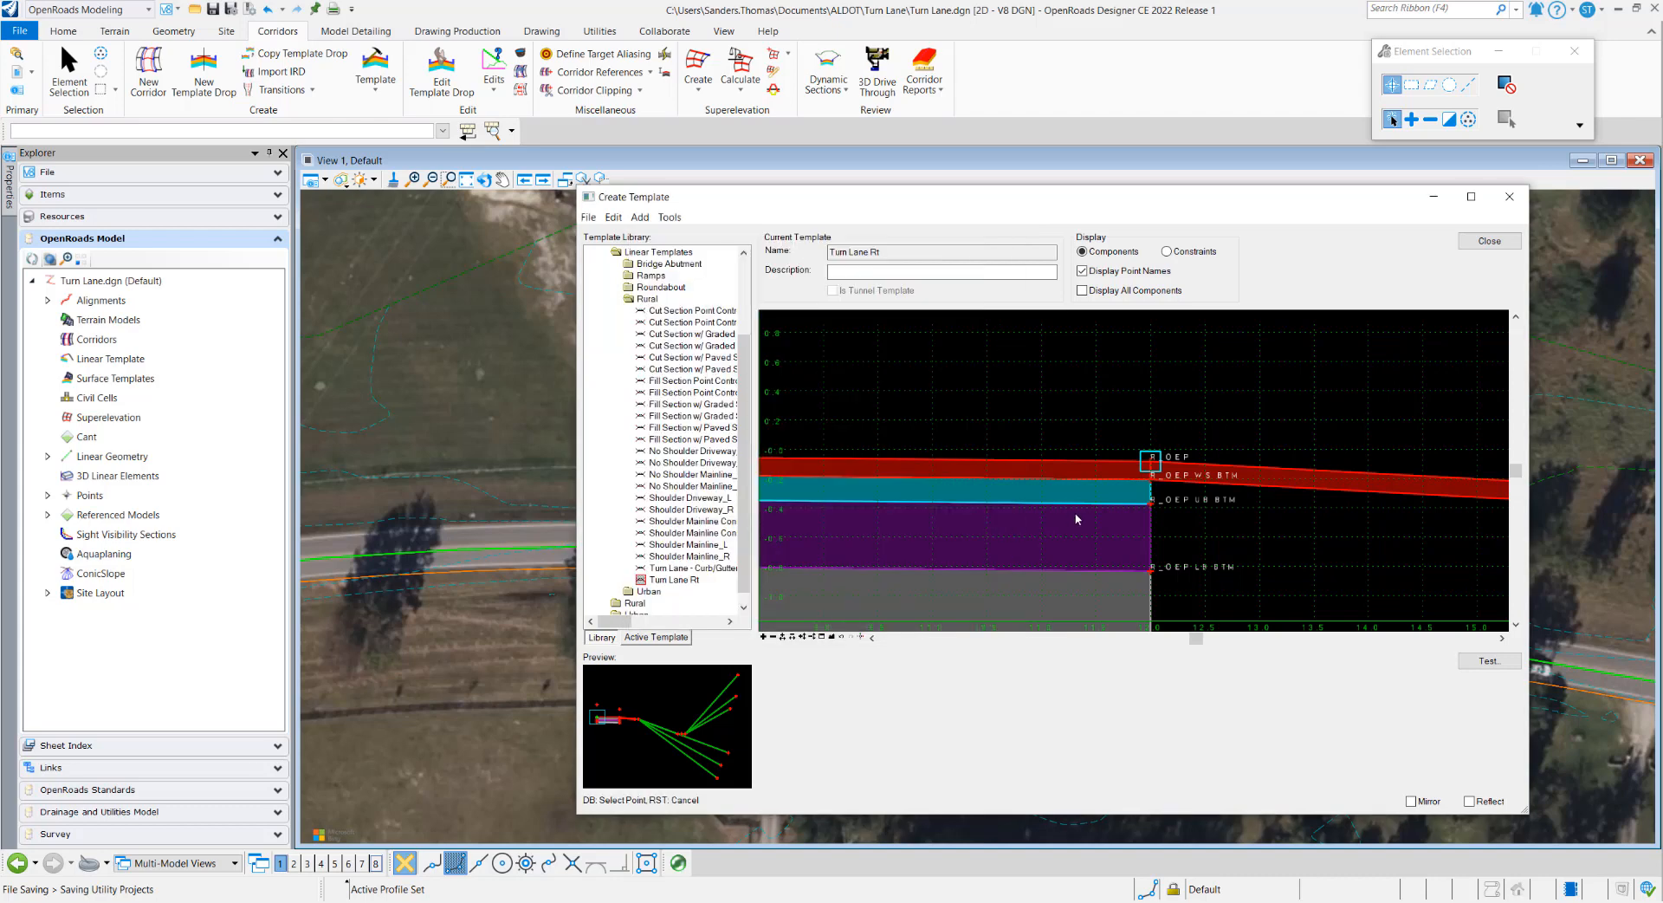
scroll(1178, 509, down, 4)
scroll(1185, 509, down, 2)
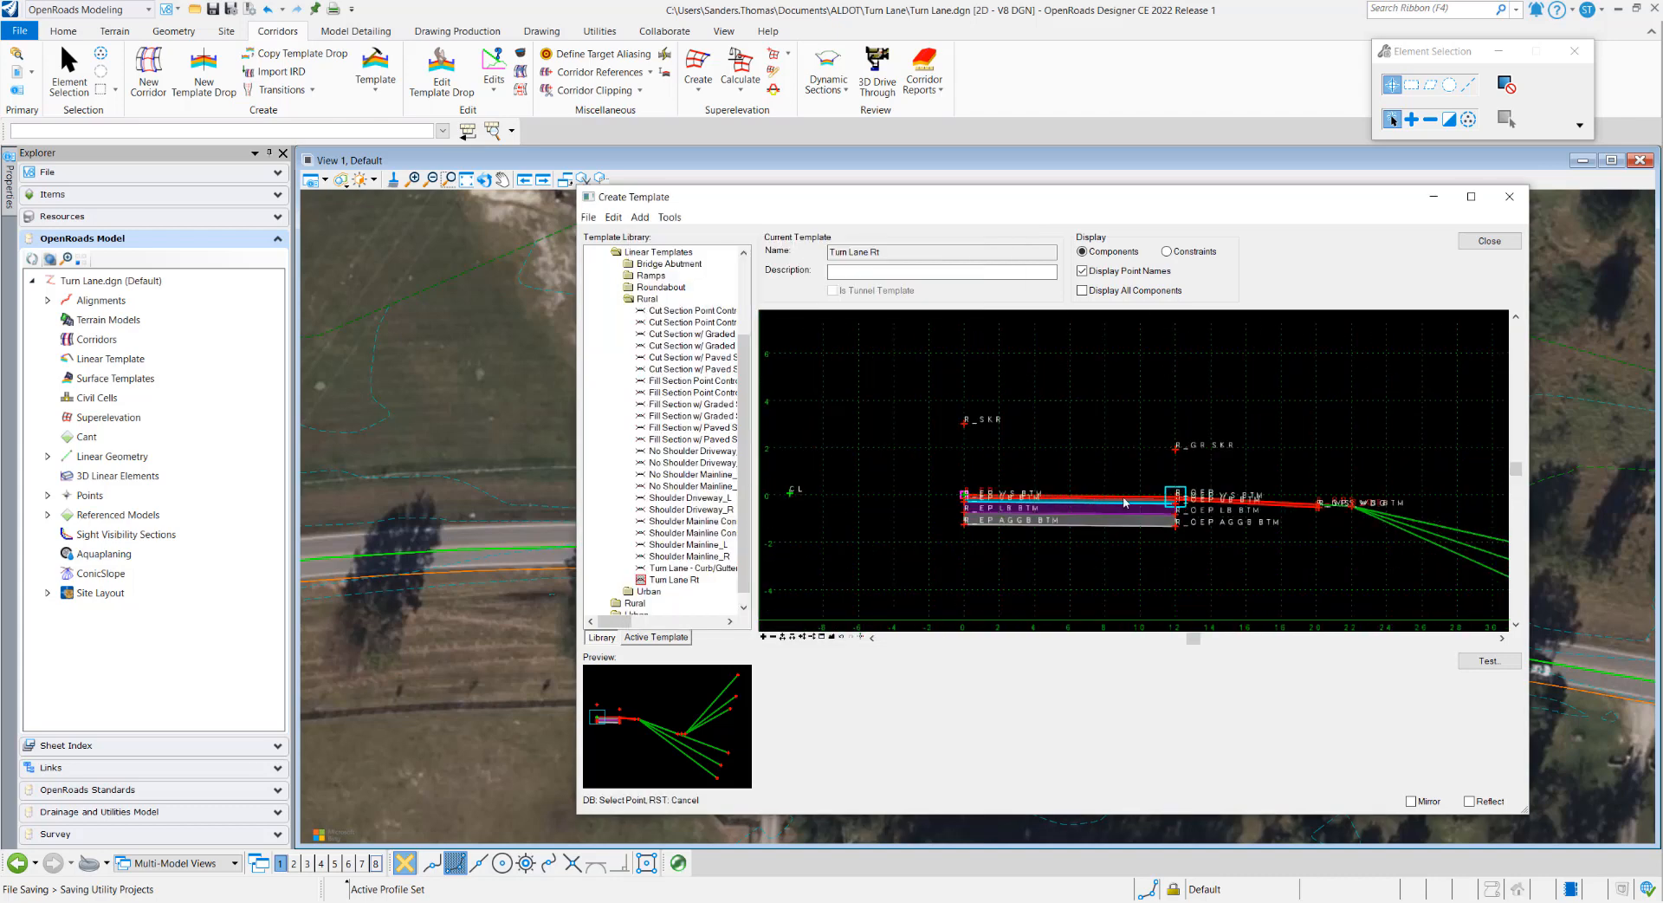
scroll(979, 500, up, 5)
click(966, 496)
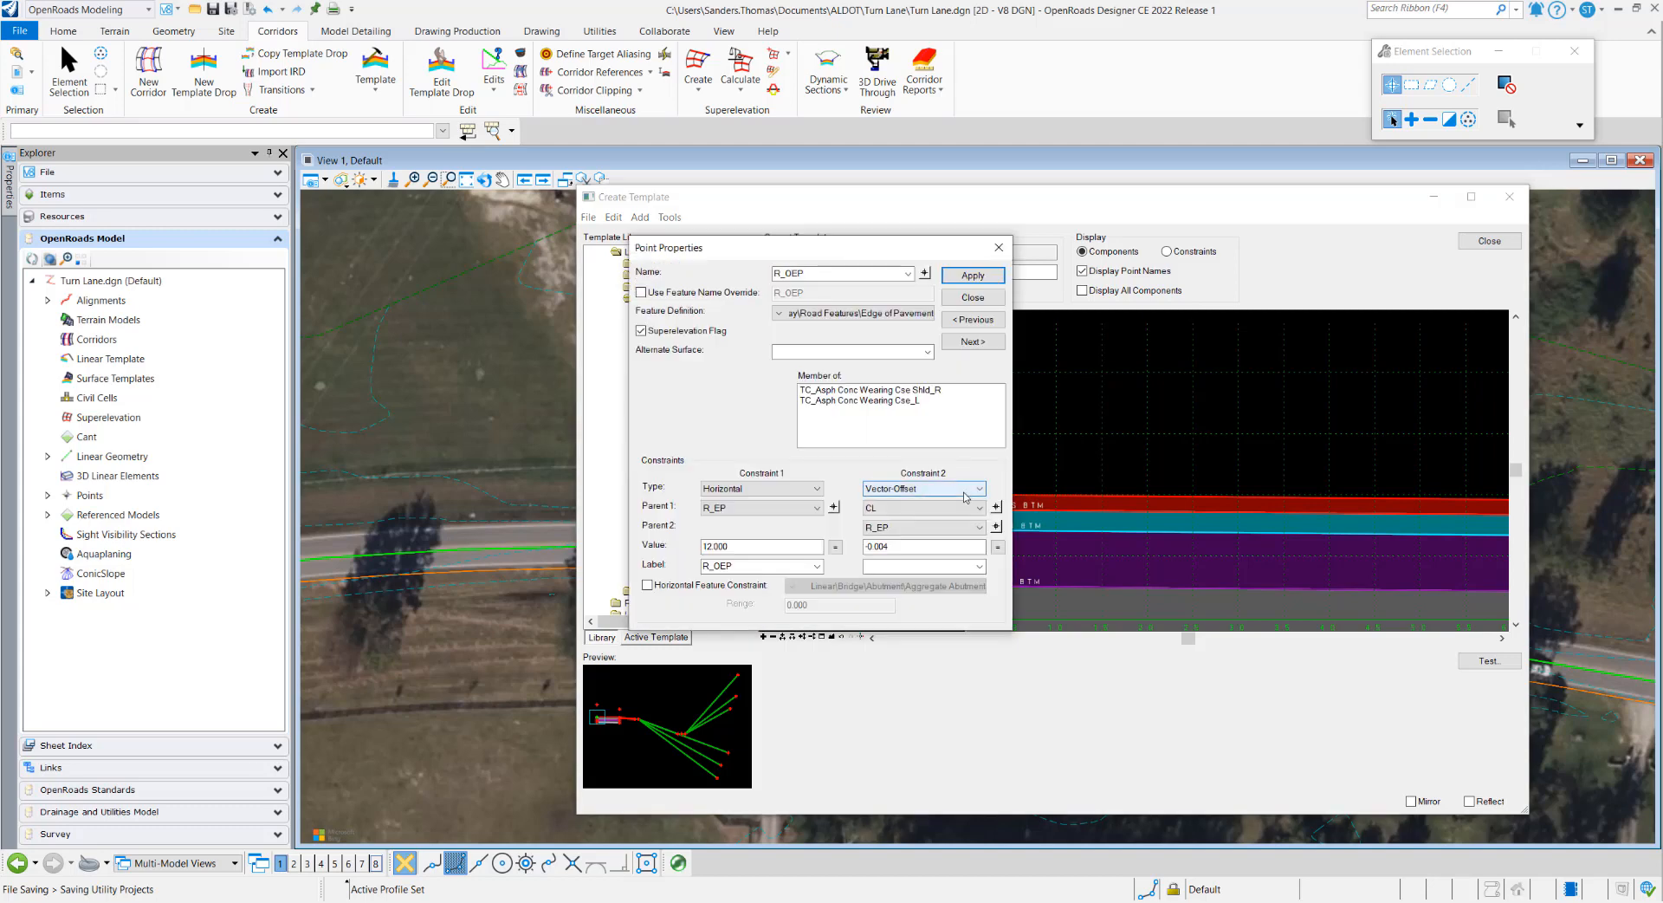
text(0)
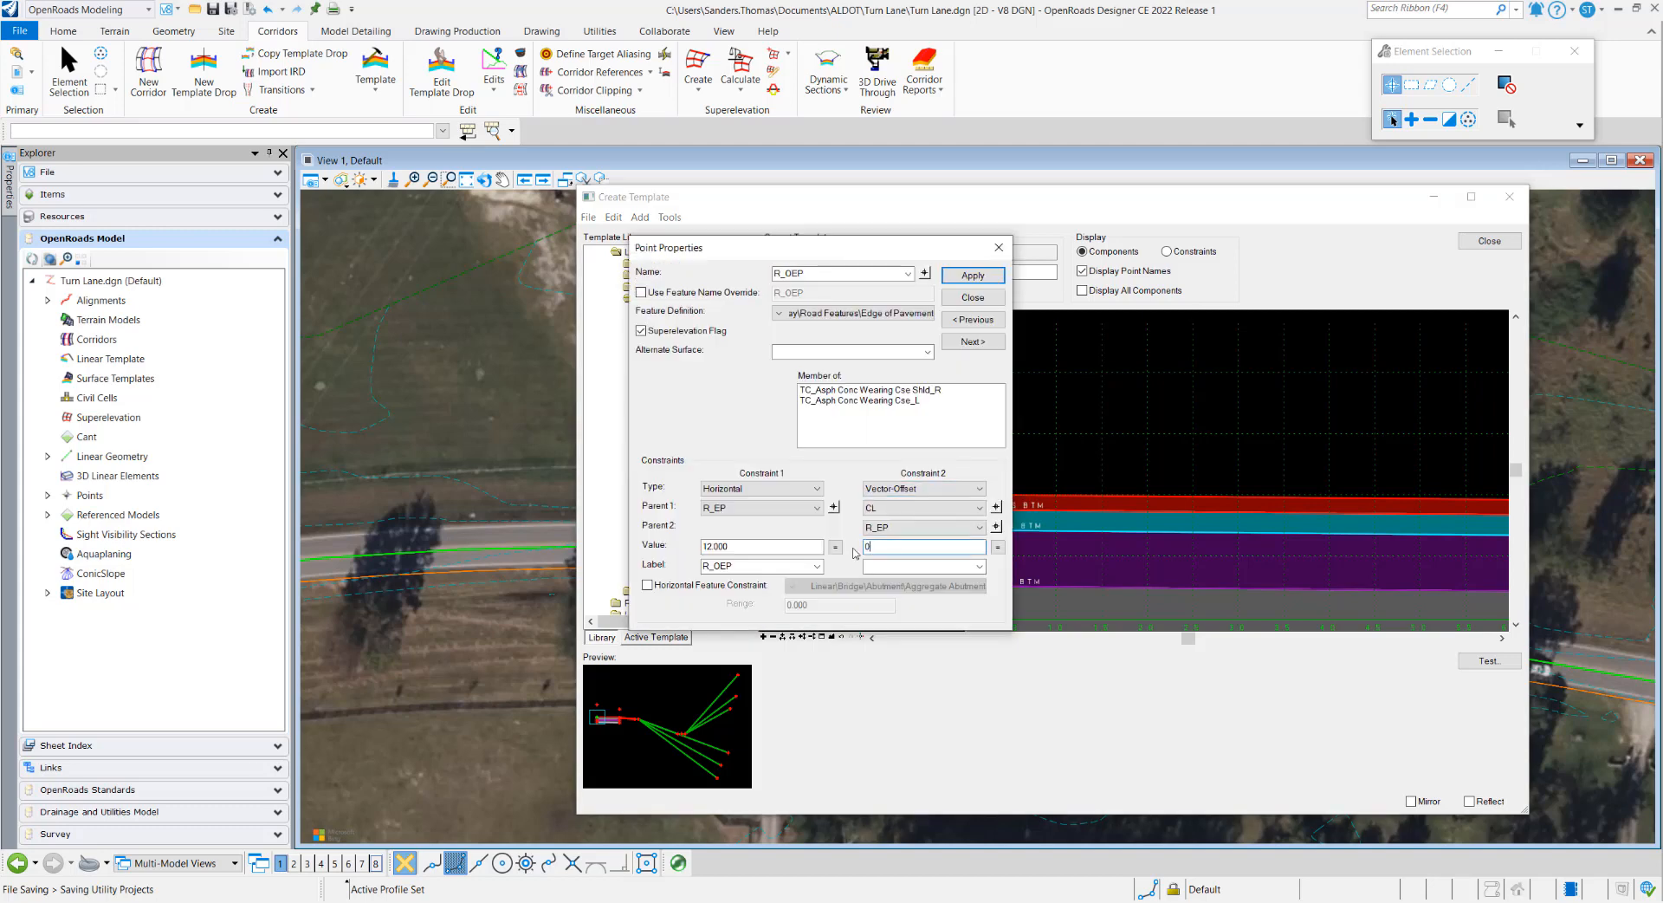
key(Tab)
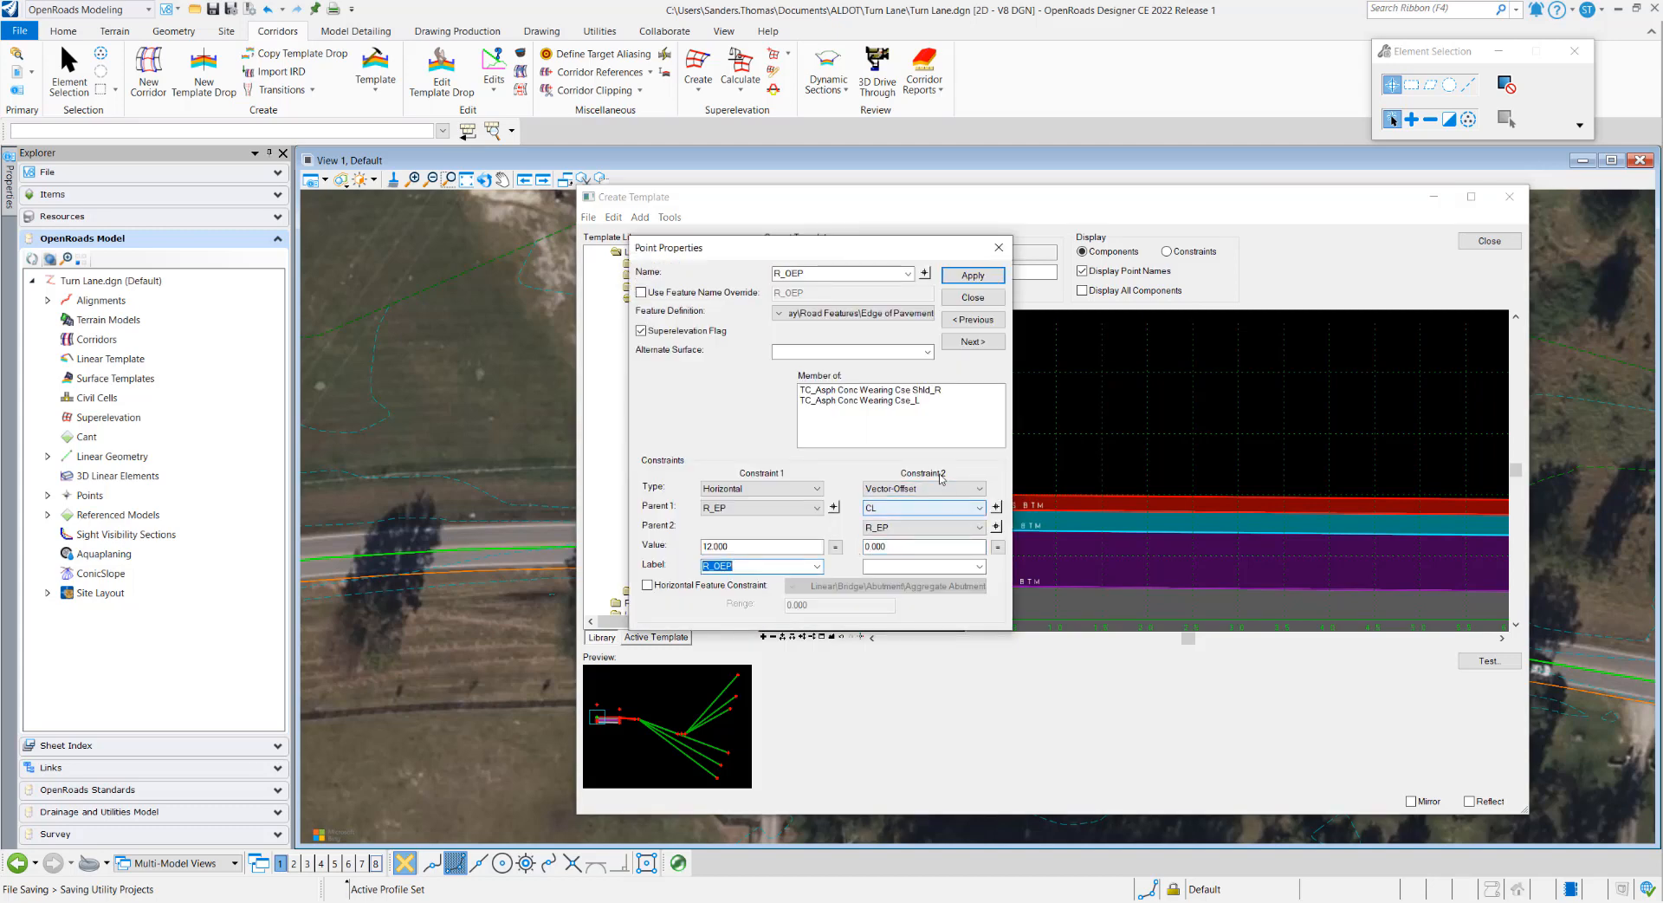
click(734, 567)
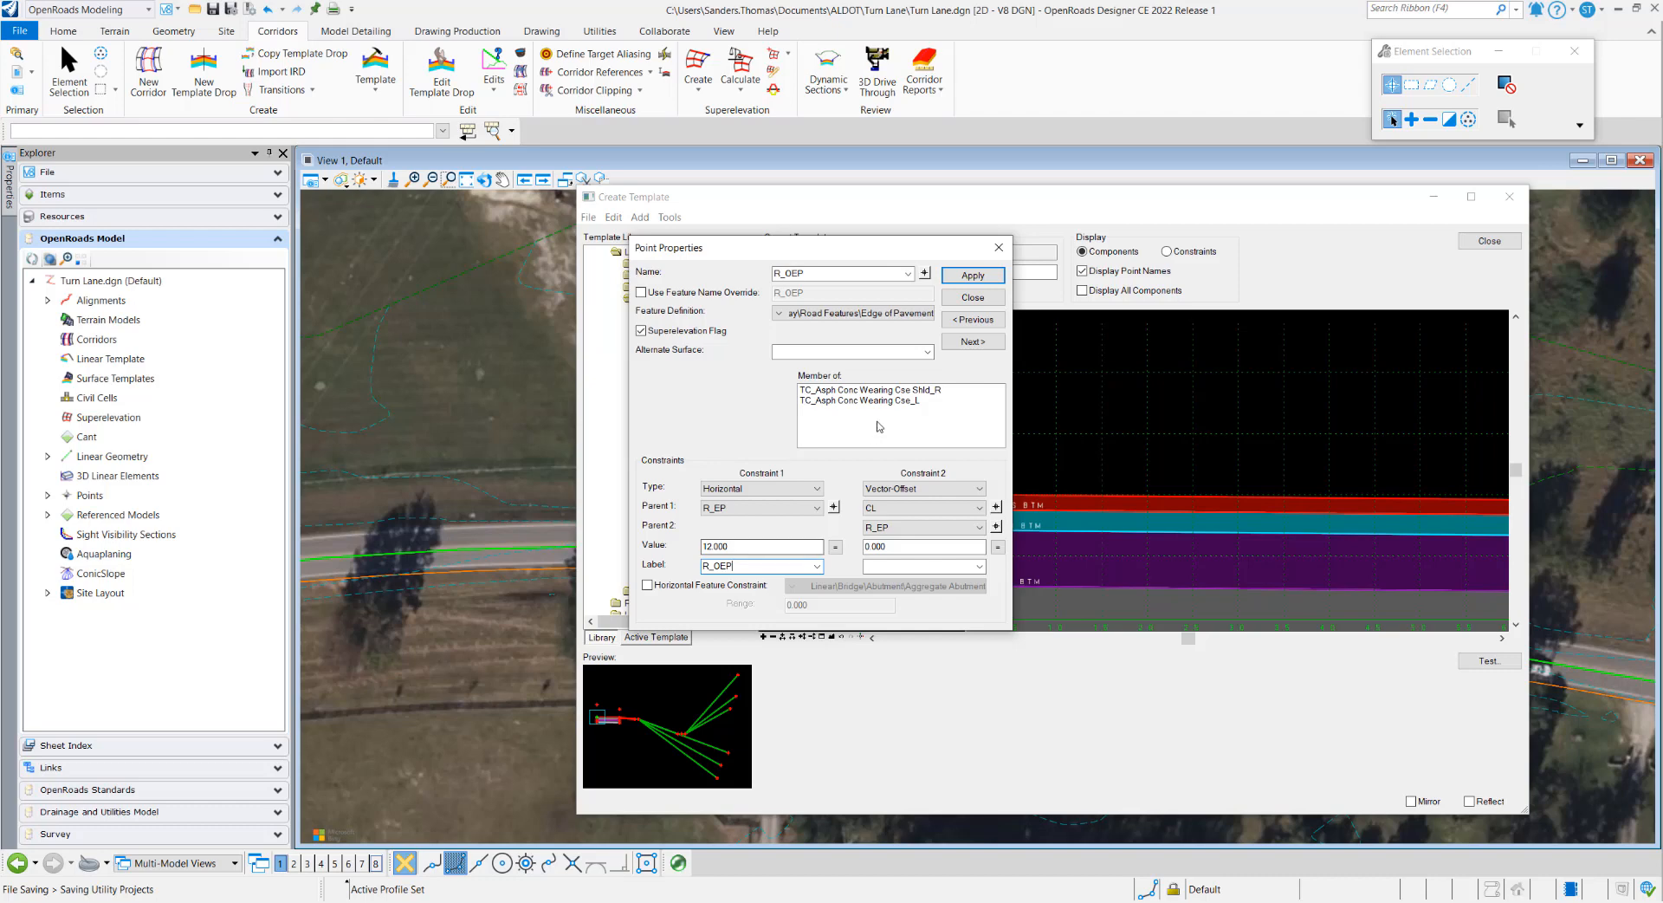
click(972, 274)
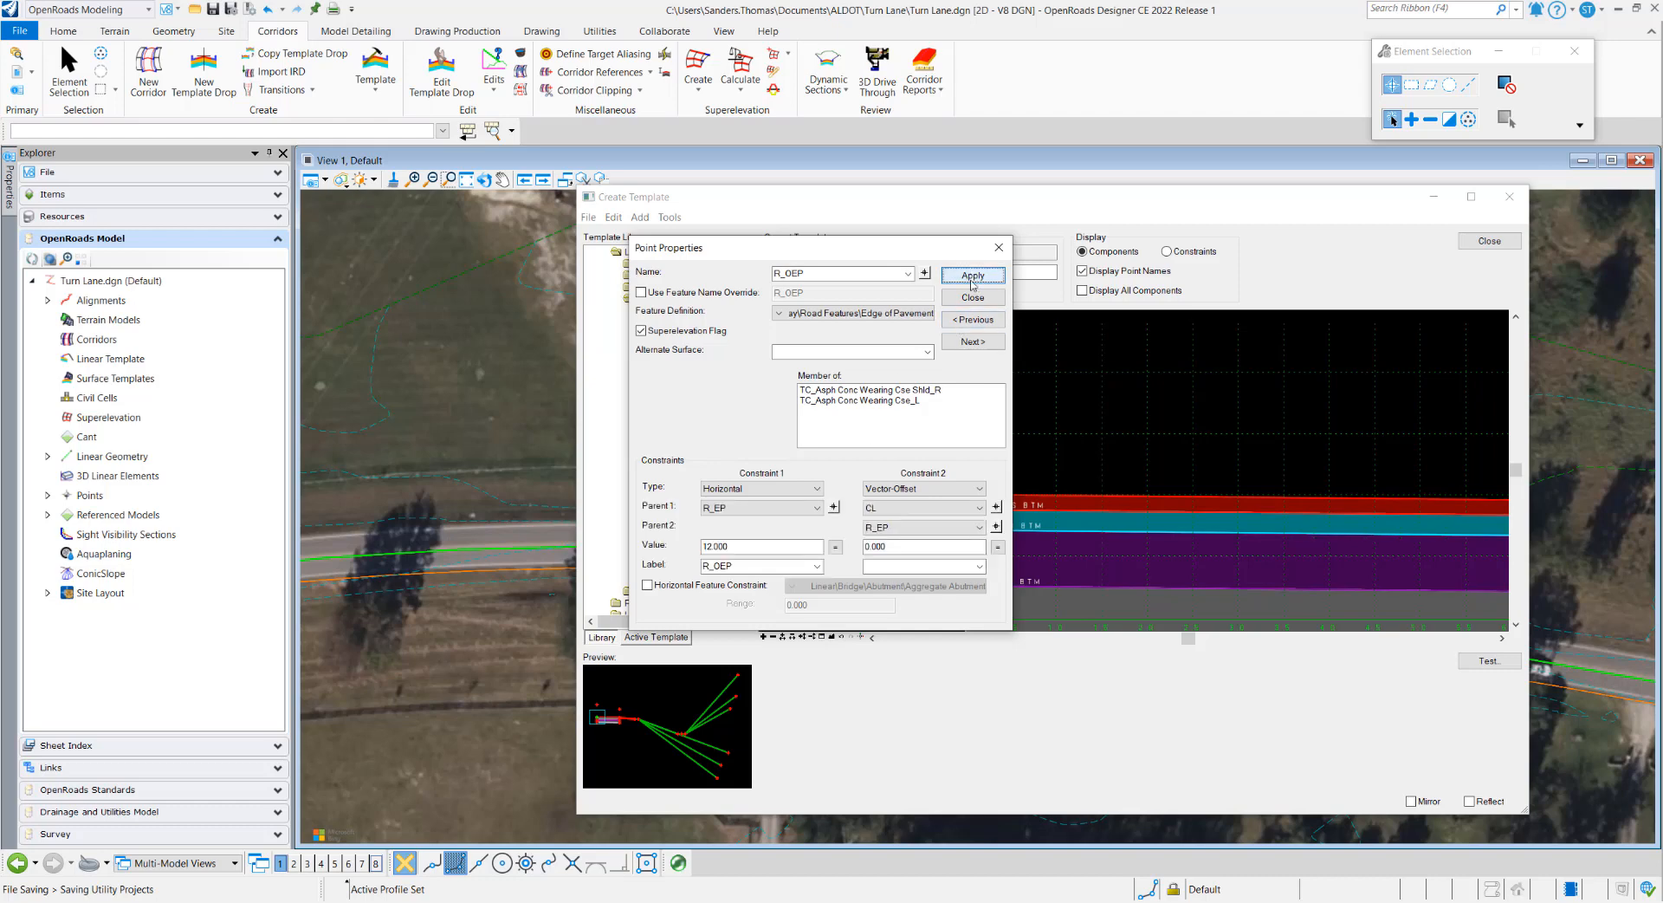
click(972, 299)
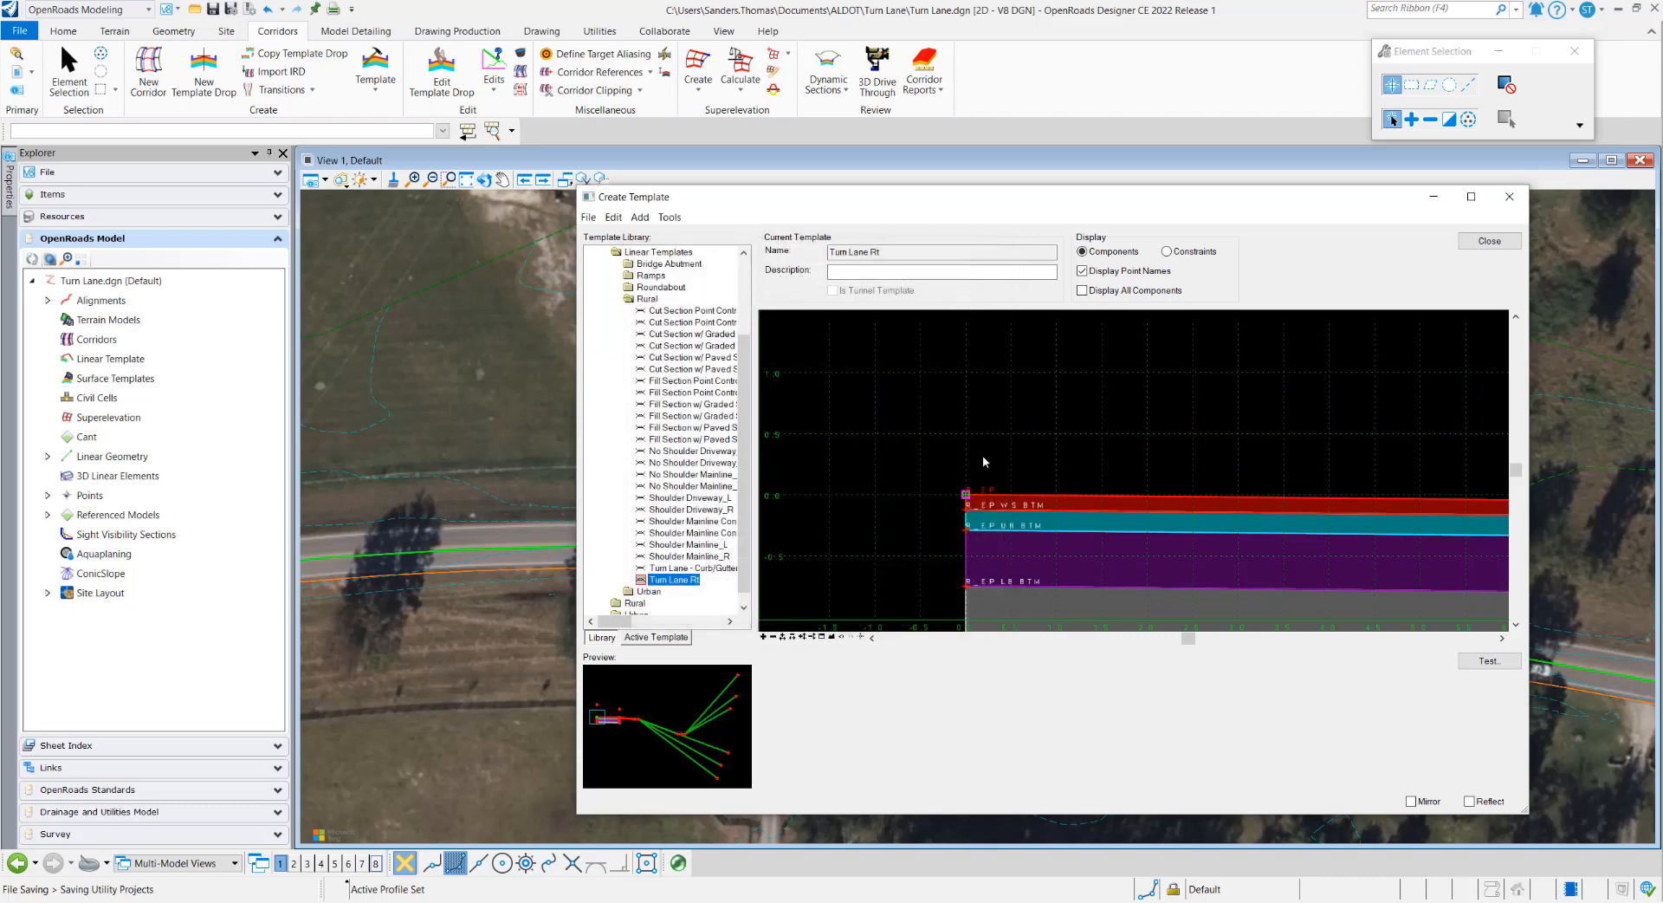
- Close the template editor and save the changes to the ALDOT.itl template library
scroll(982, 454, down, 3)
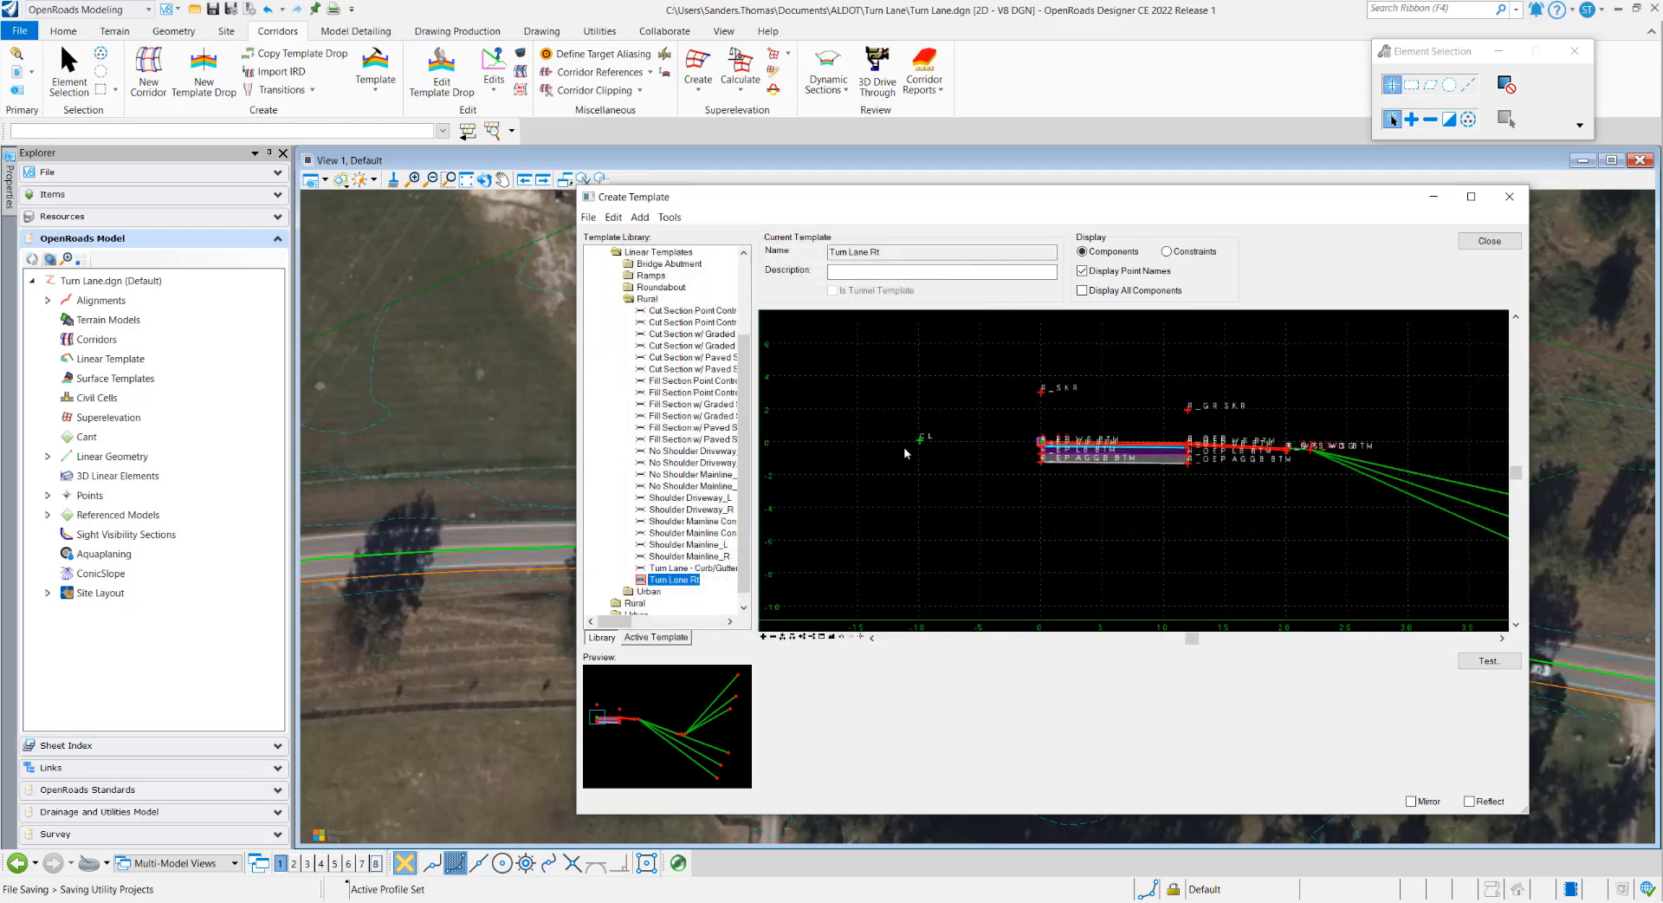
click(1490, 243)
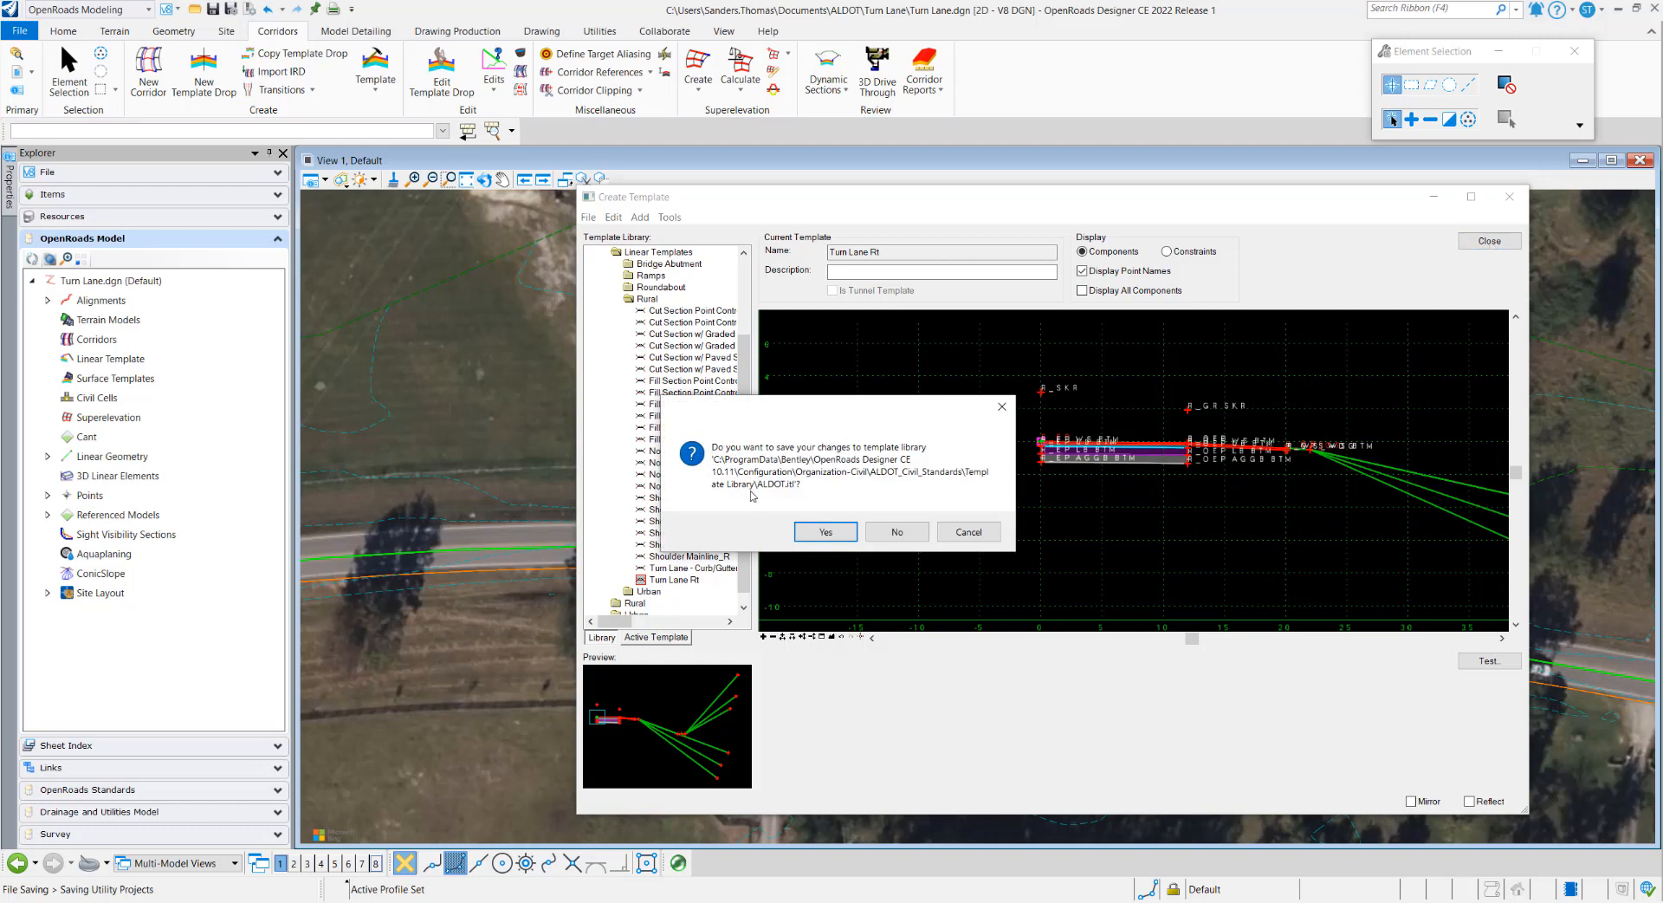
click(823, 532)
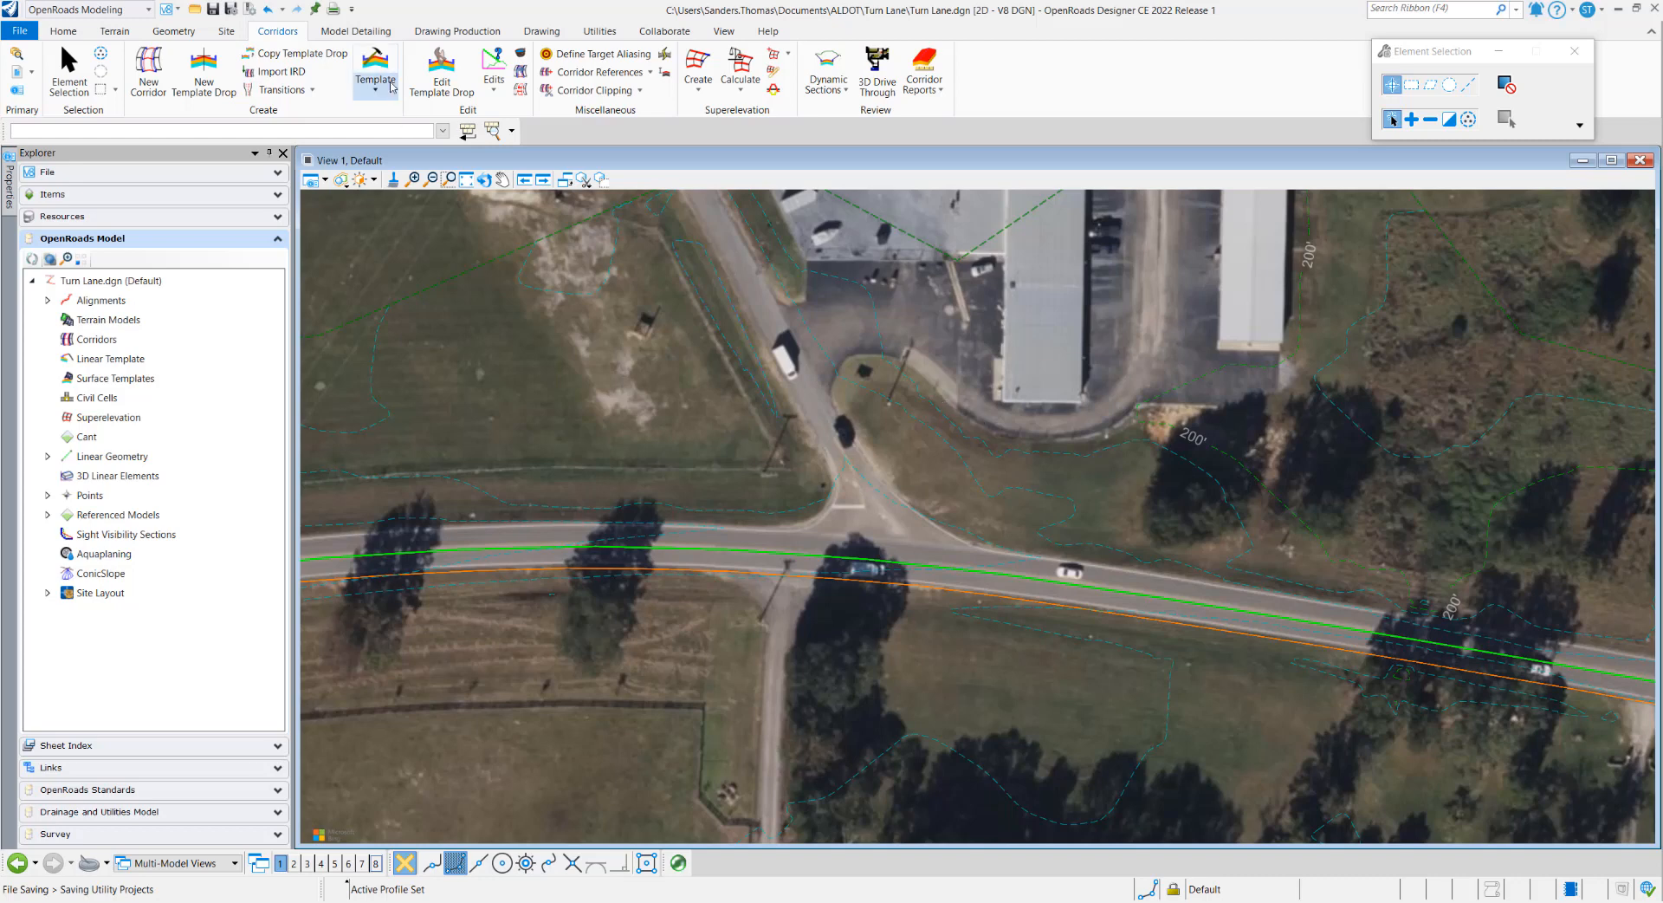
- Start Apply Linear Template on the existing edge-of-pavement line with the Rural Turn Lane Rt template
click(353, 38)
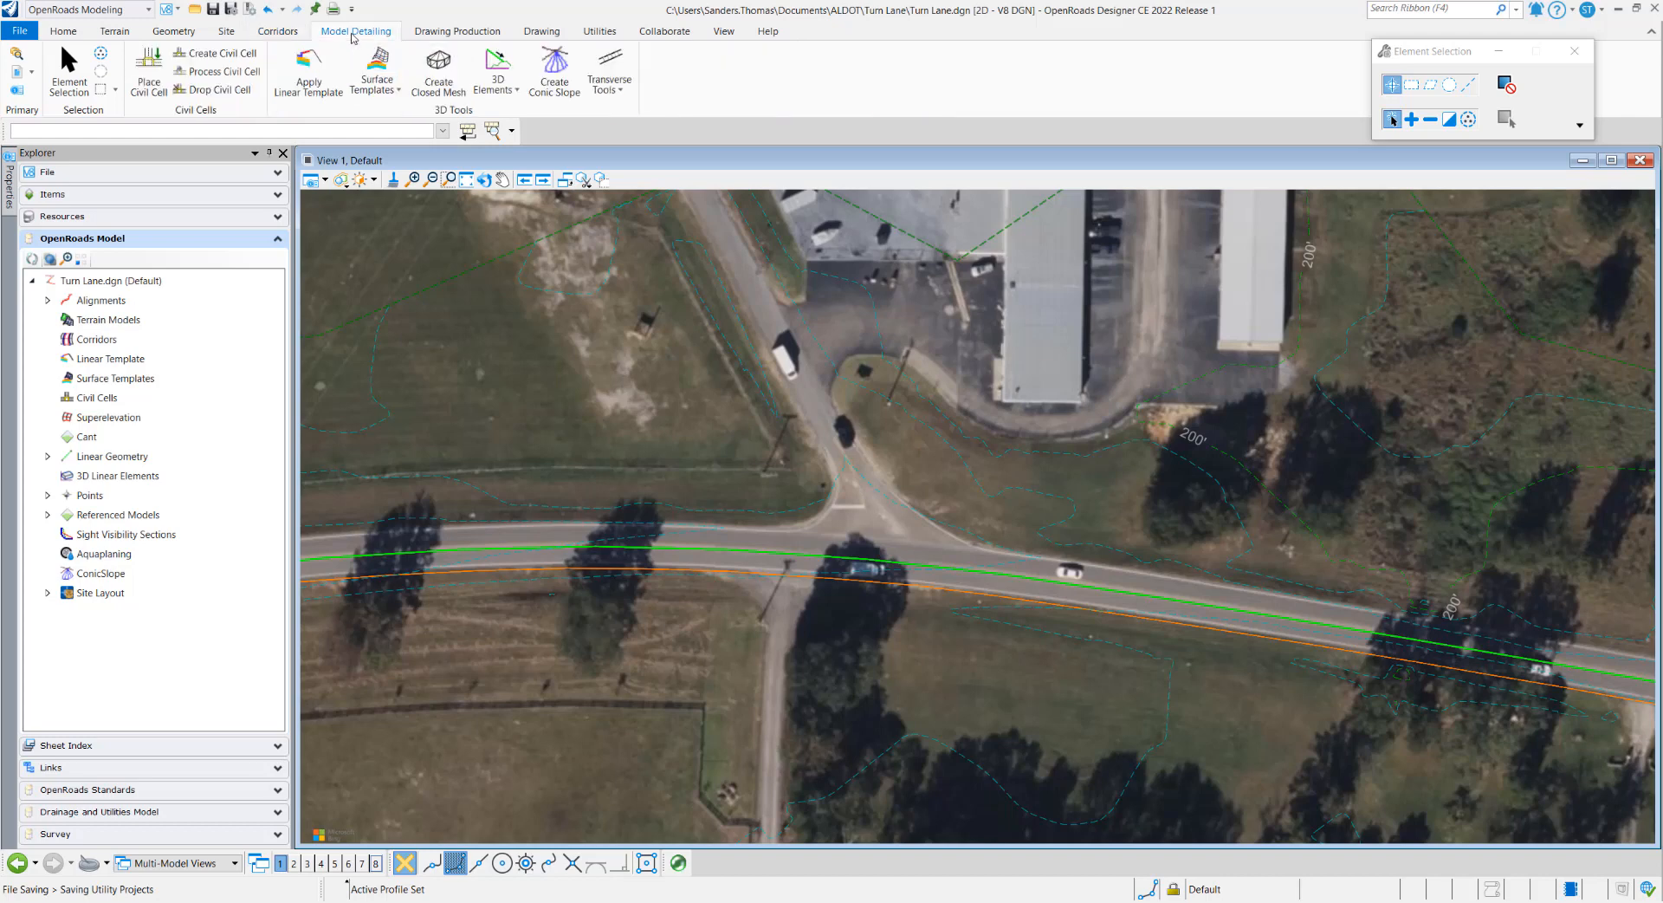
click(303, 78)
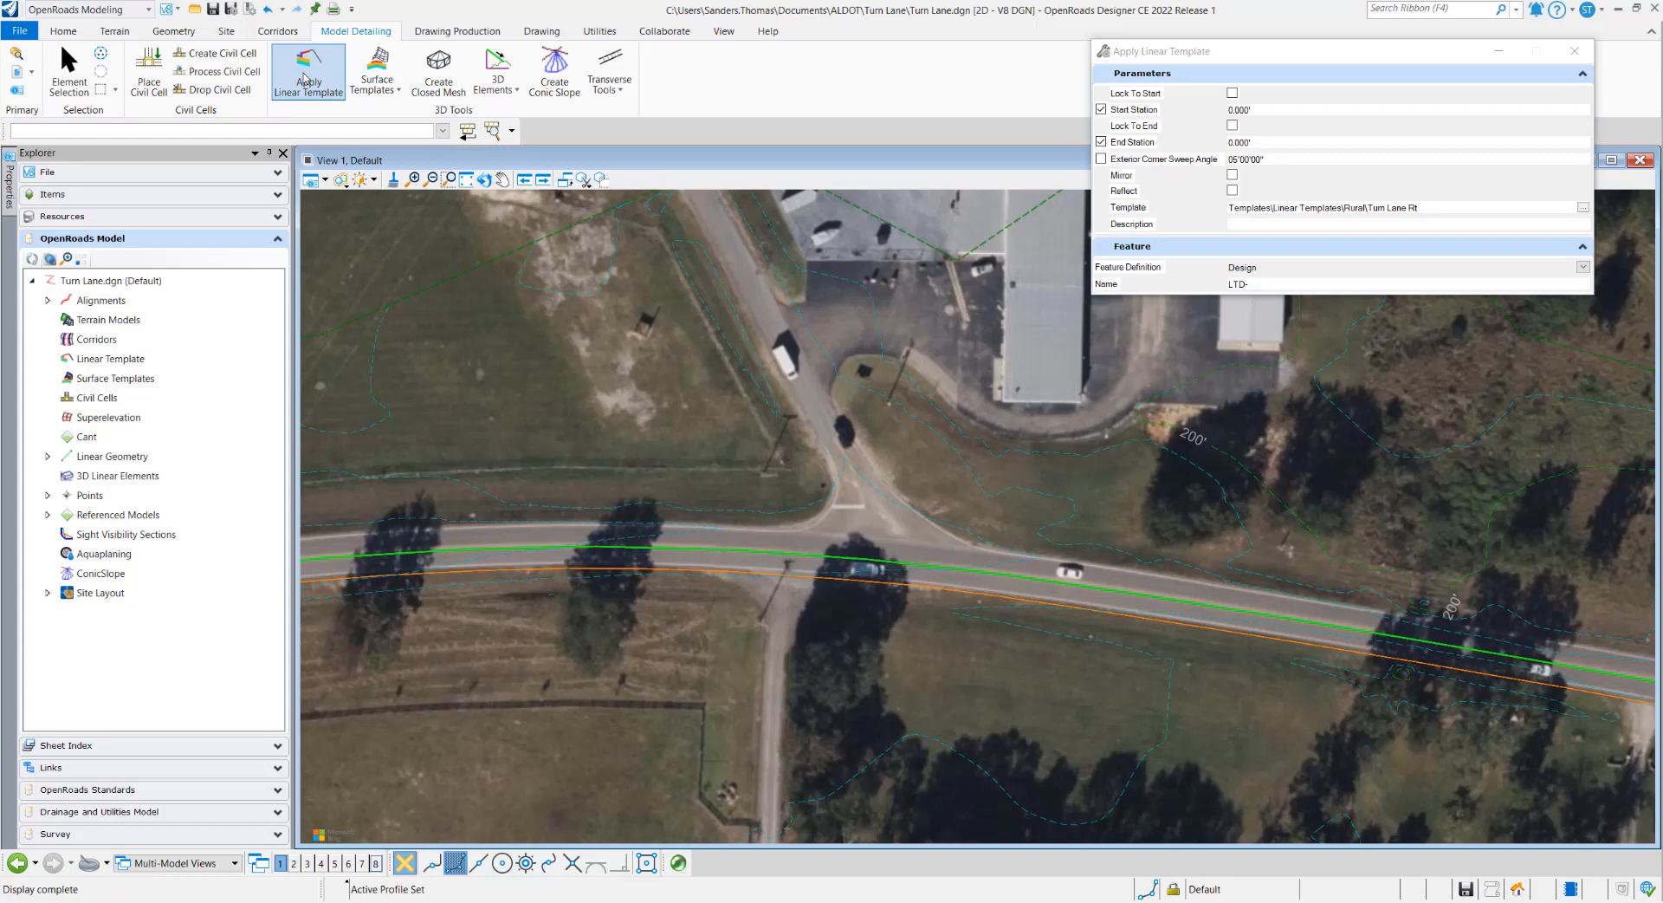
scroll(1018, 484, down, 2)
scroll(892, 528, down, 2)
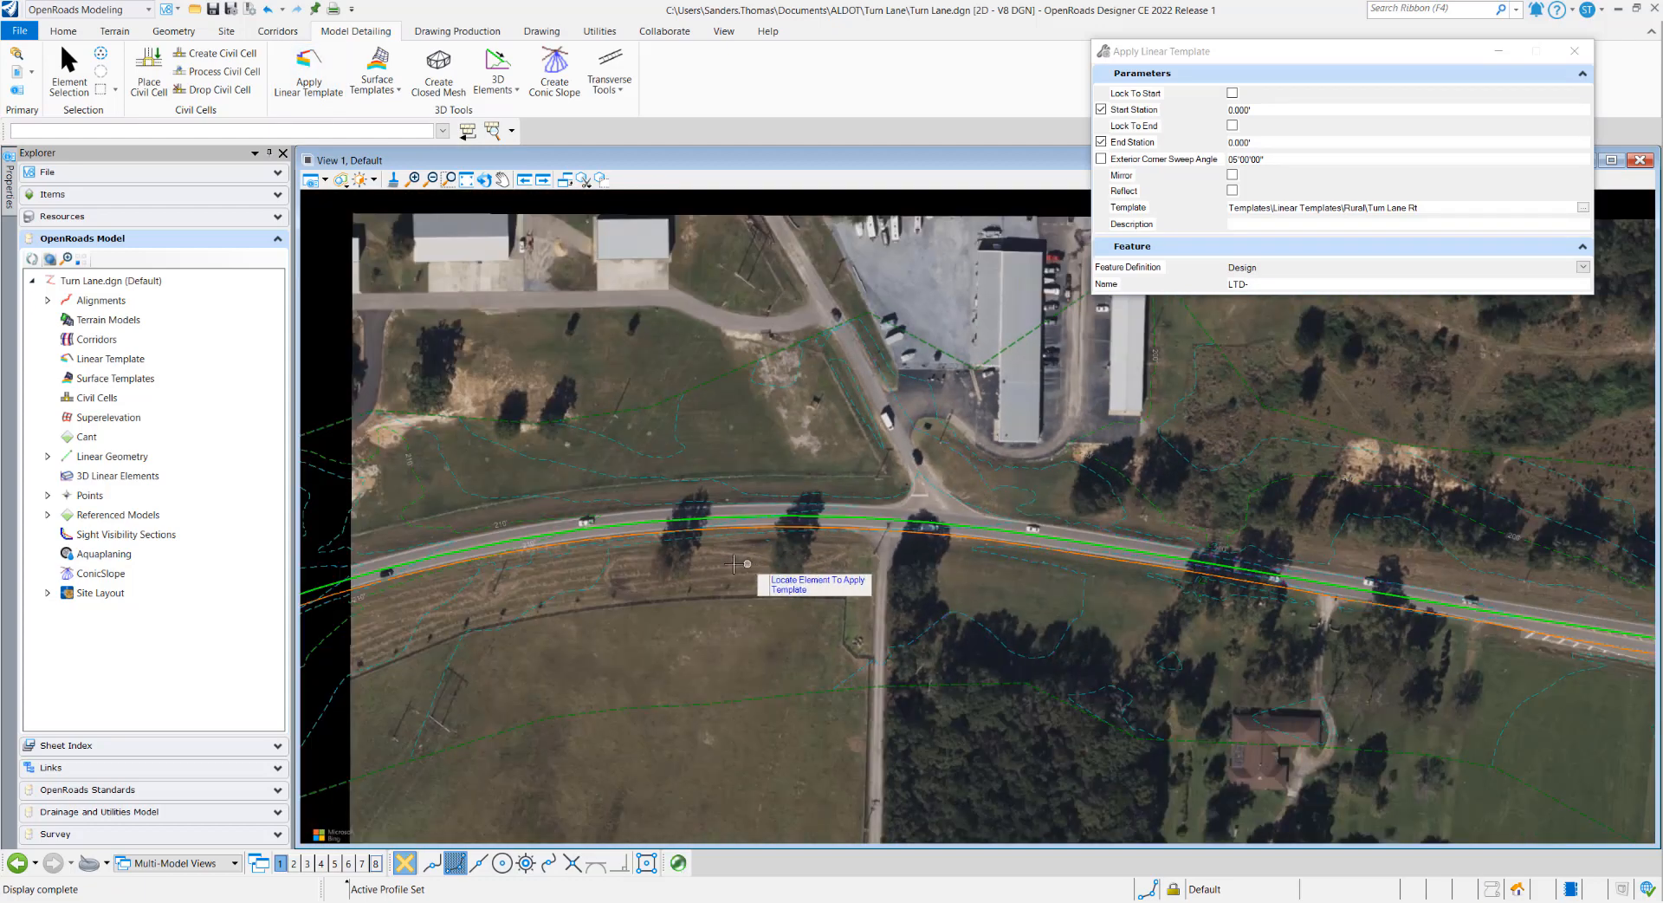
scroll(658, 563, up, 3)
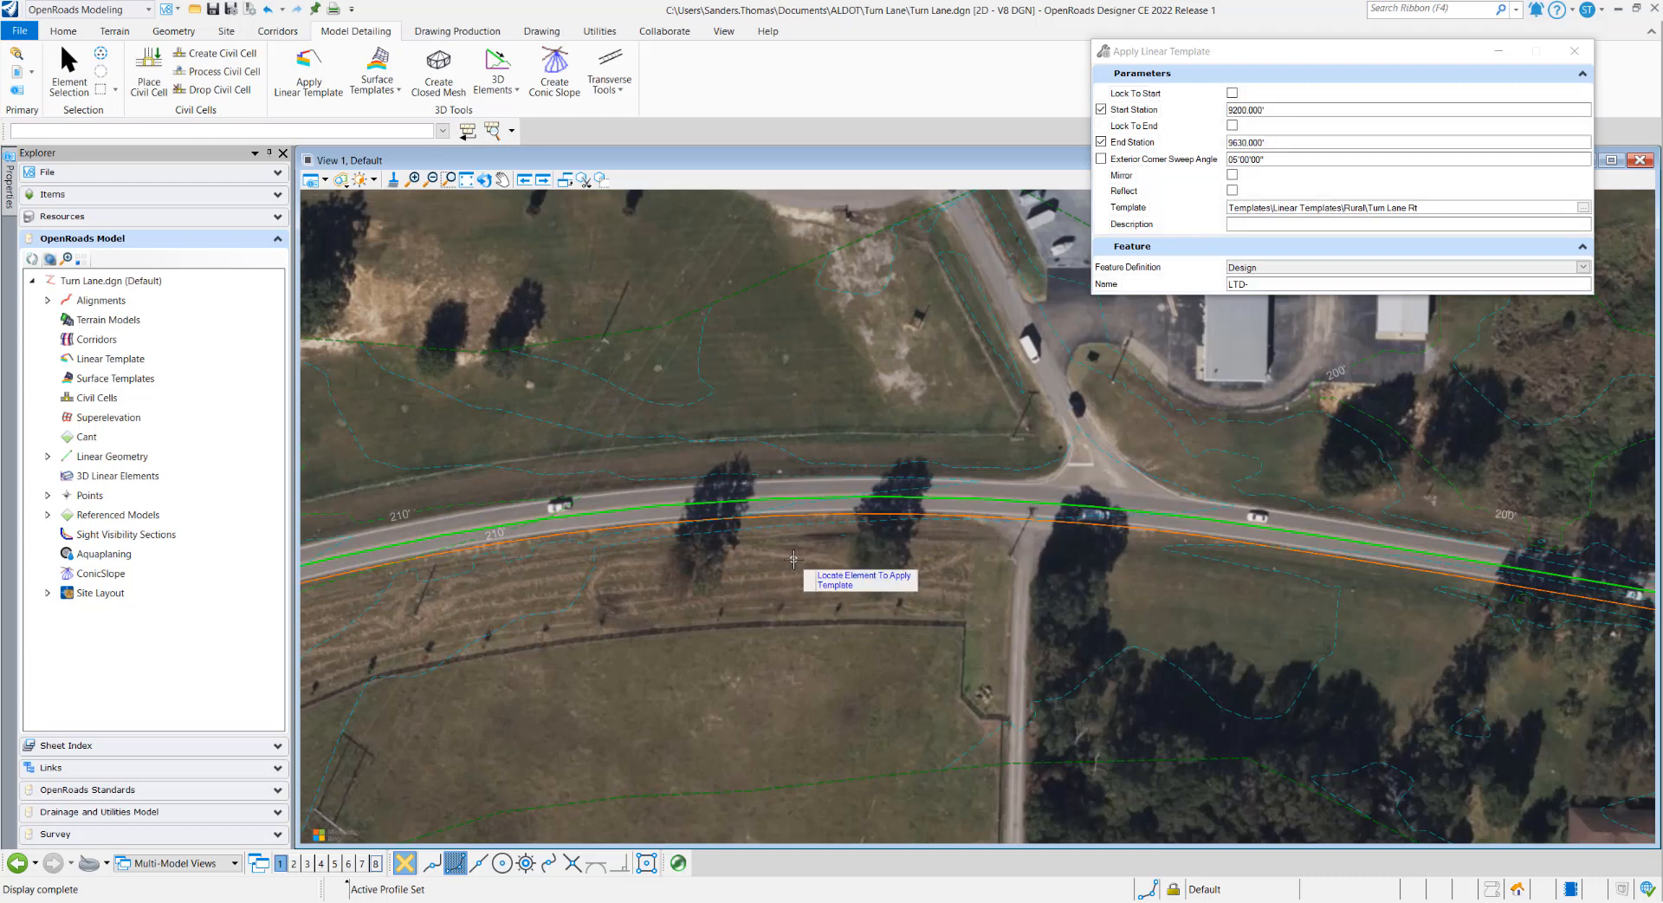
click(790, 516)
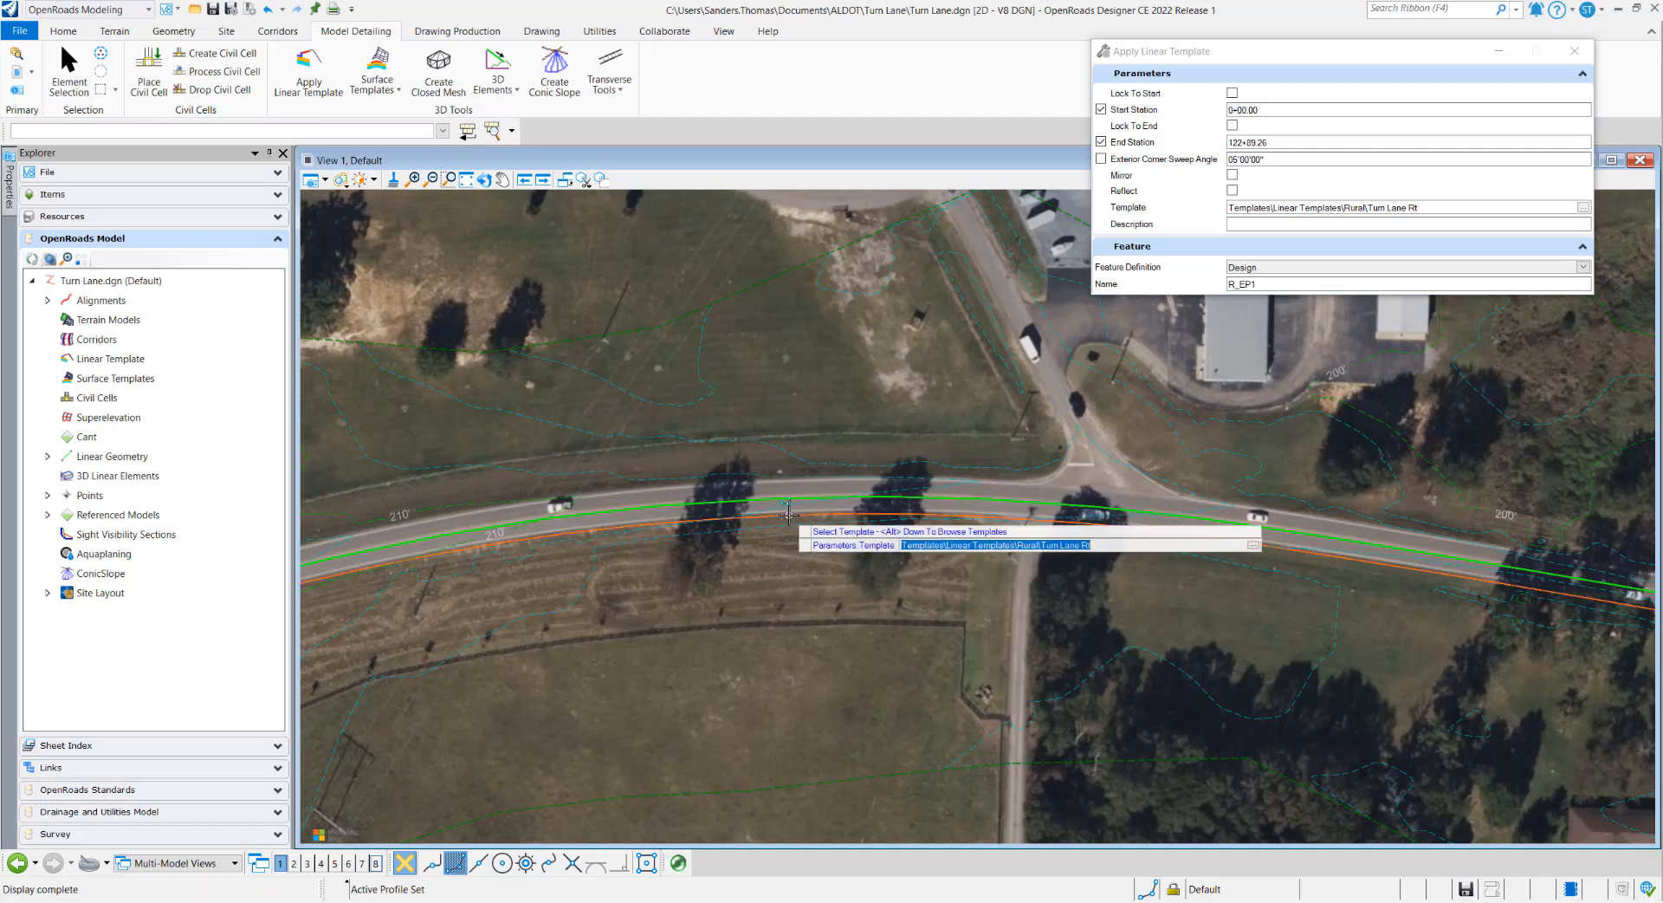
click(744, 566)
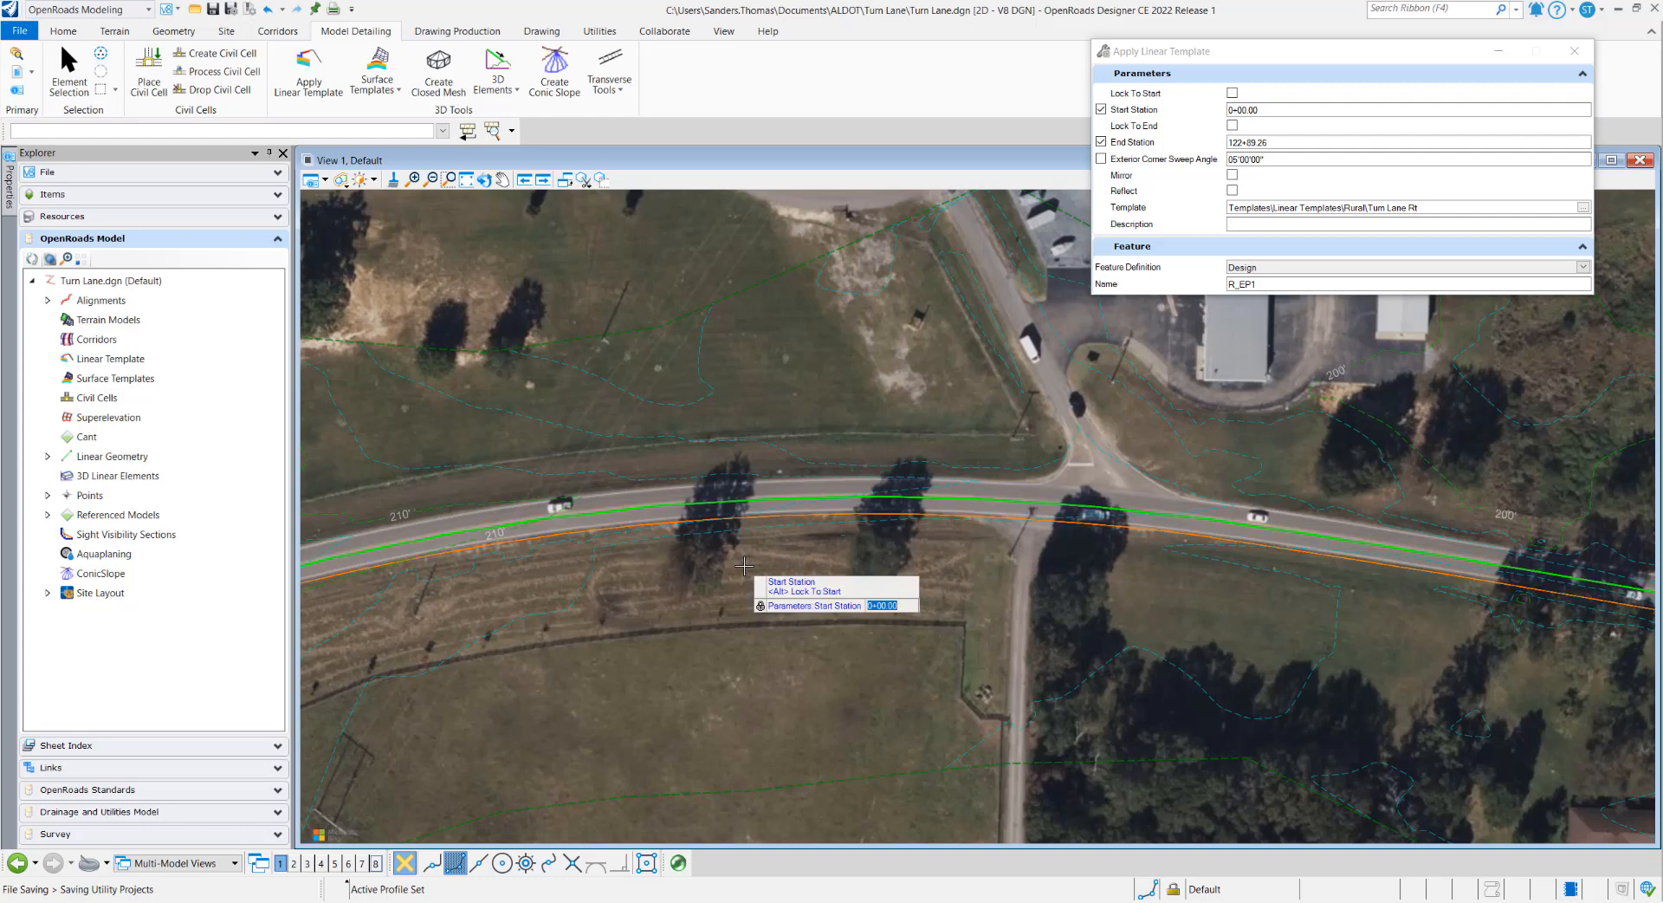
- Set the linear template's start station to 92+00 and its end station to 96+30
text(95+)
key(BackSpace)
key(BackSpace)
key(BackSpace)
text(92+00)
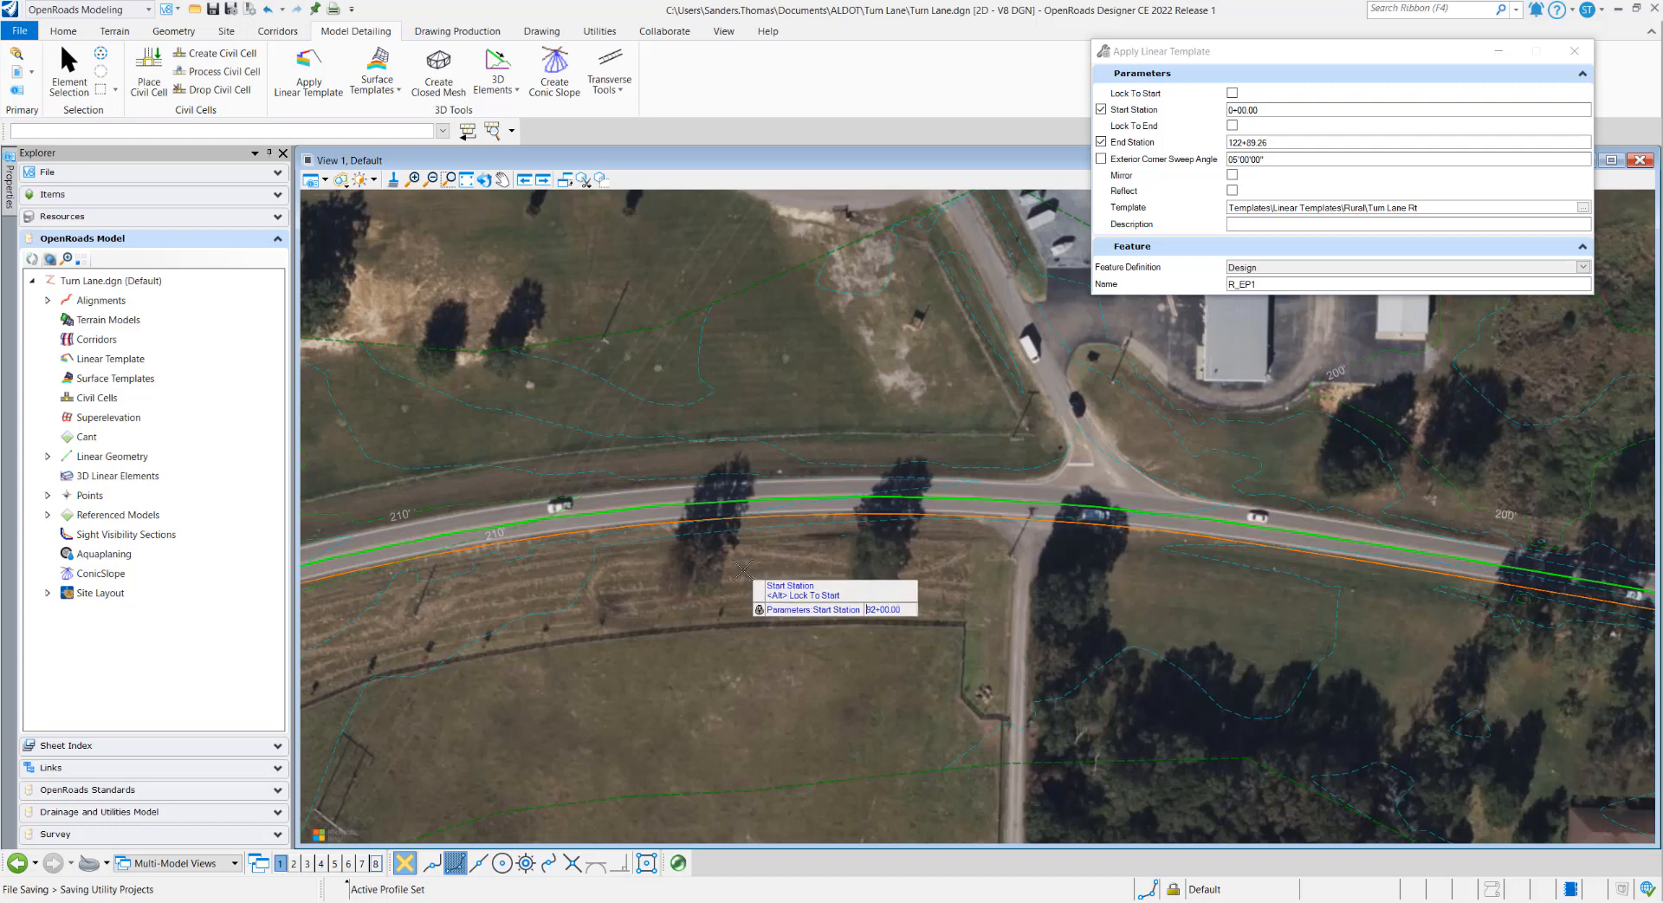
key(Return)
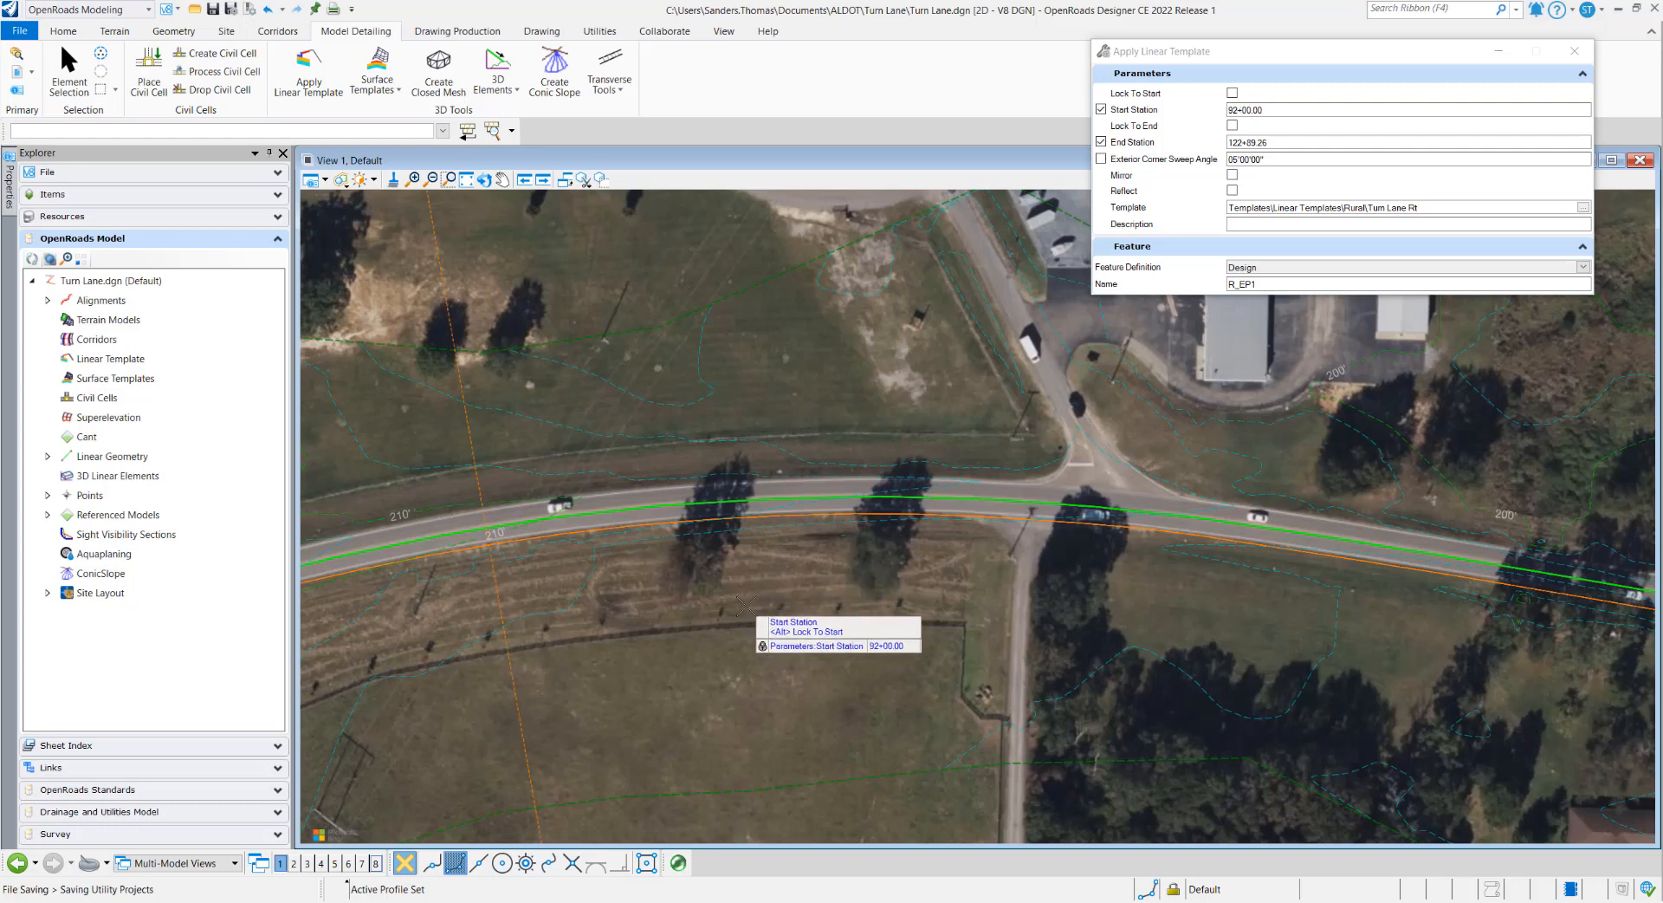
click(745, 606)
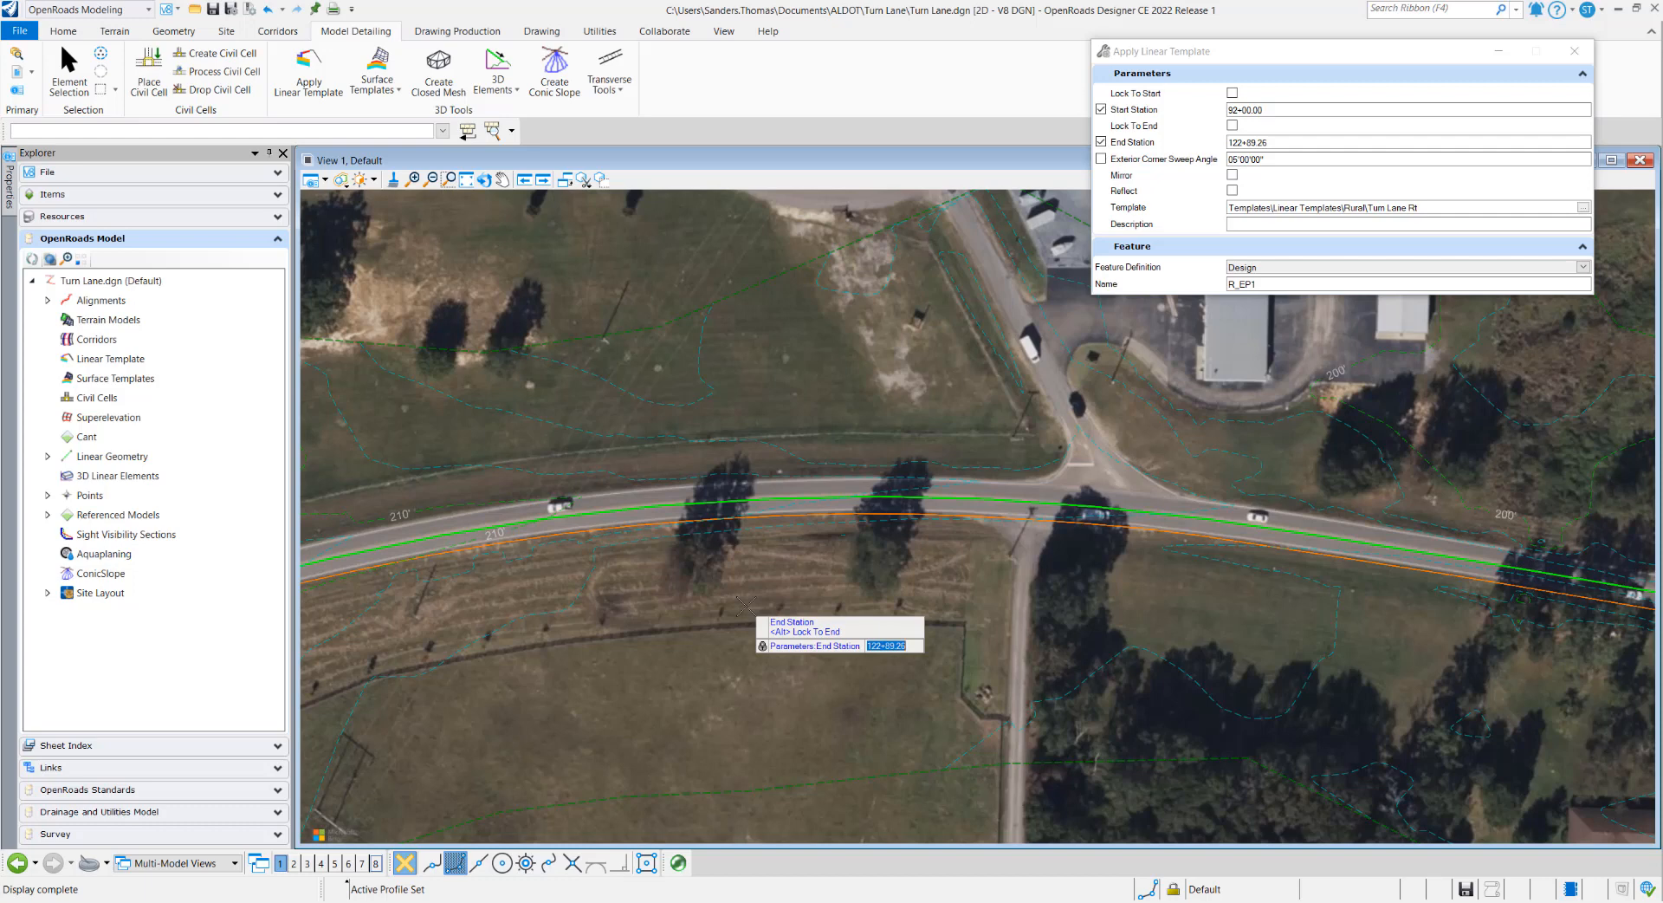
text(96+30.00)
key(Return)
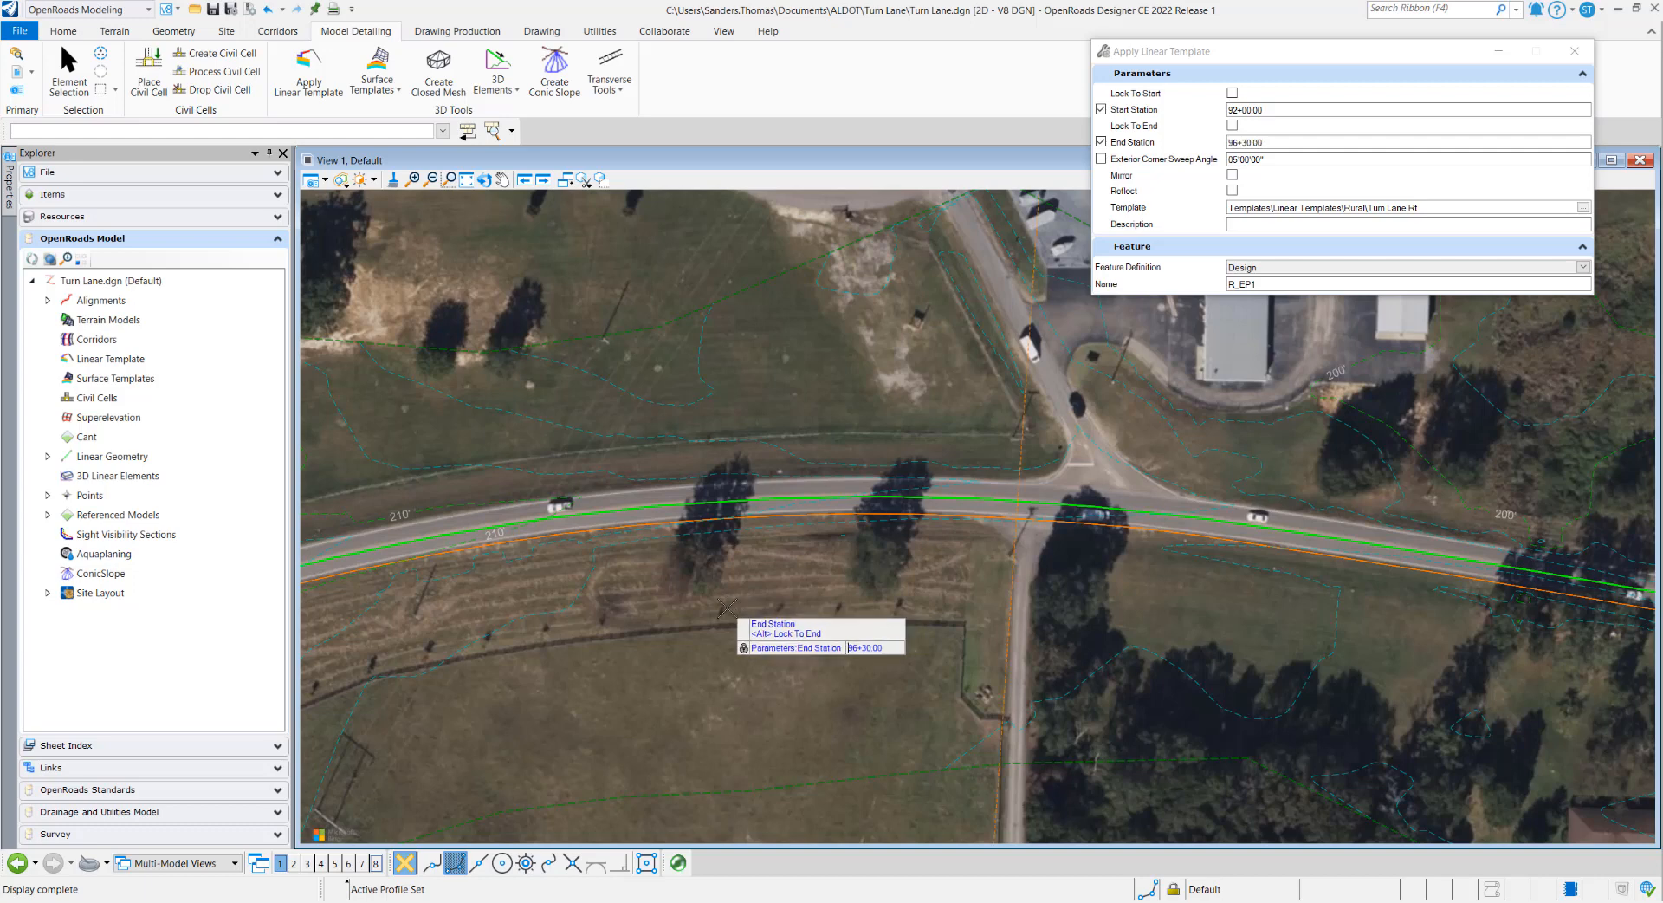
click(726, 608)
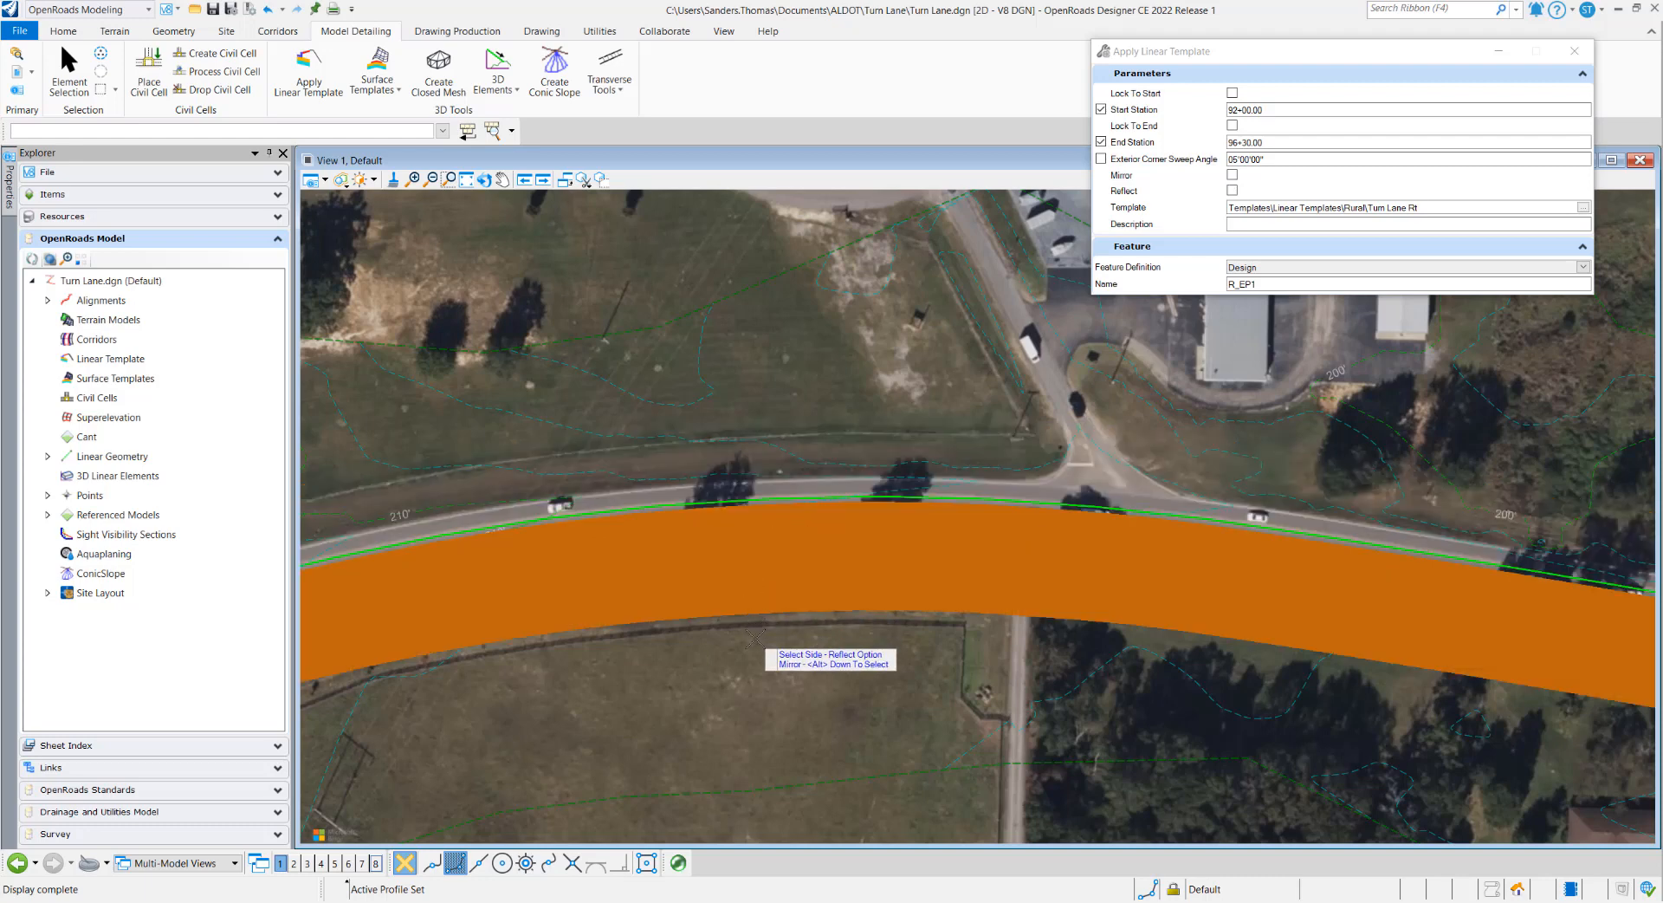
- Place the linear template on the outer side of the road, keeping the default corner sweep angle and a blank description, and end the command
click(754, 639)
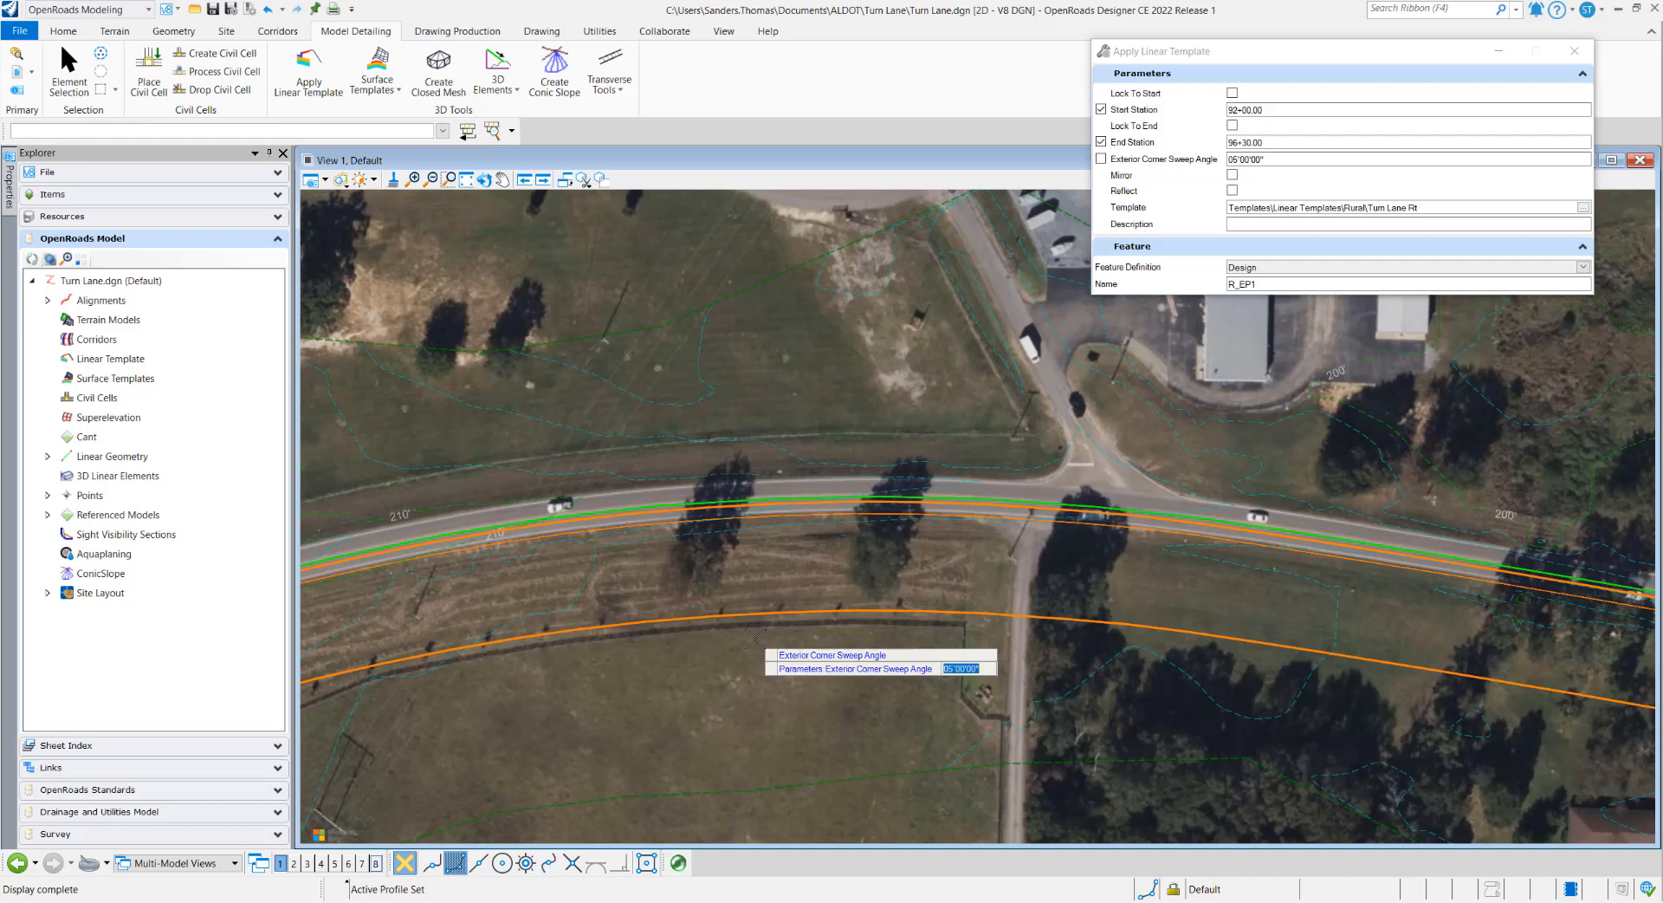
click(759, 635)
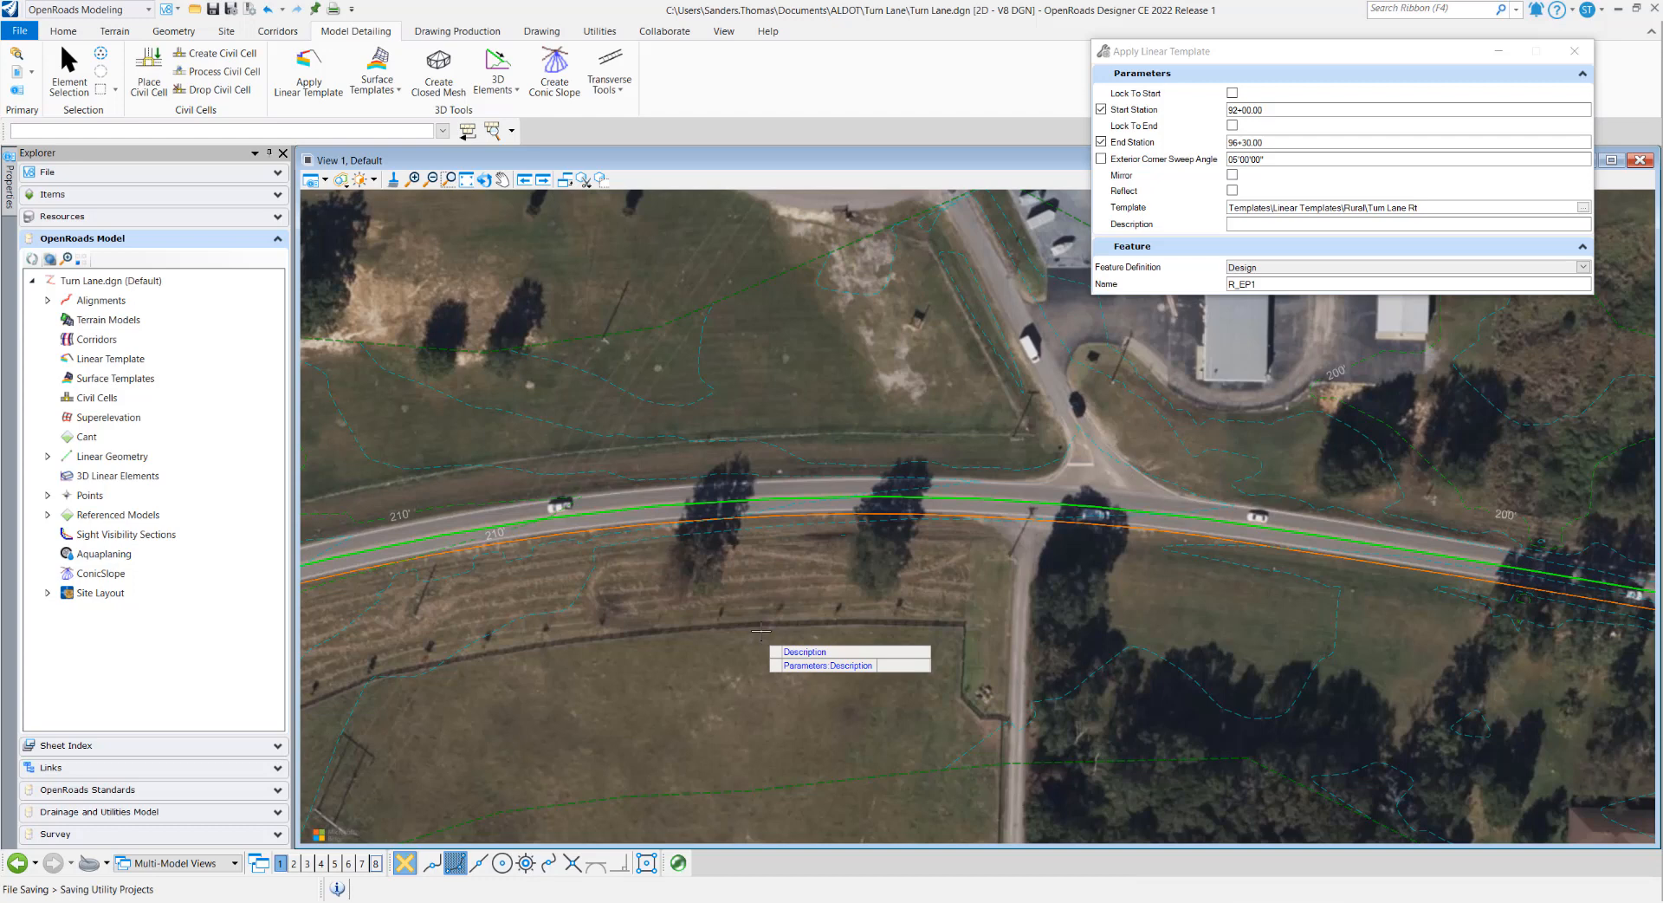
click(760, 632)
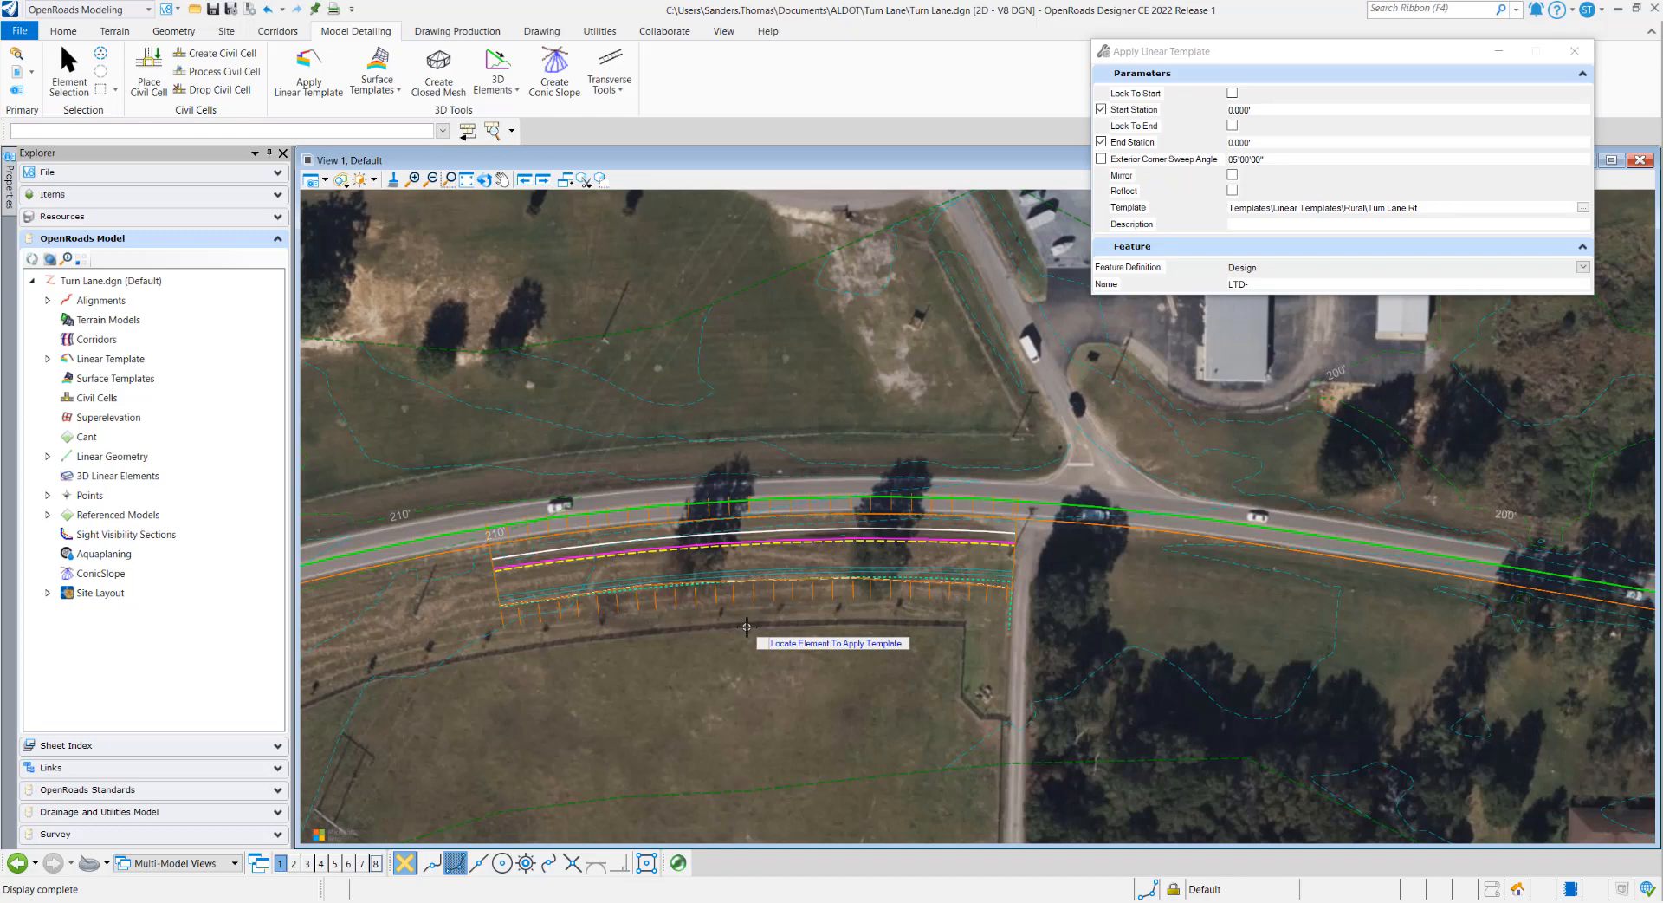
right_click(746, 626)
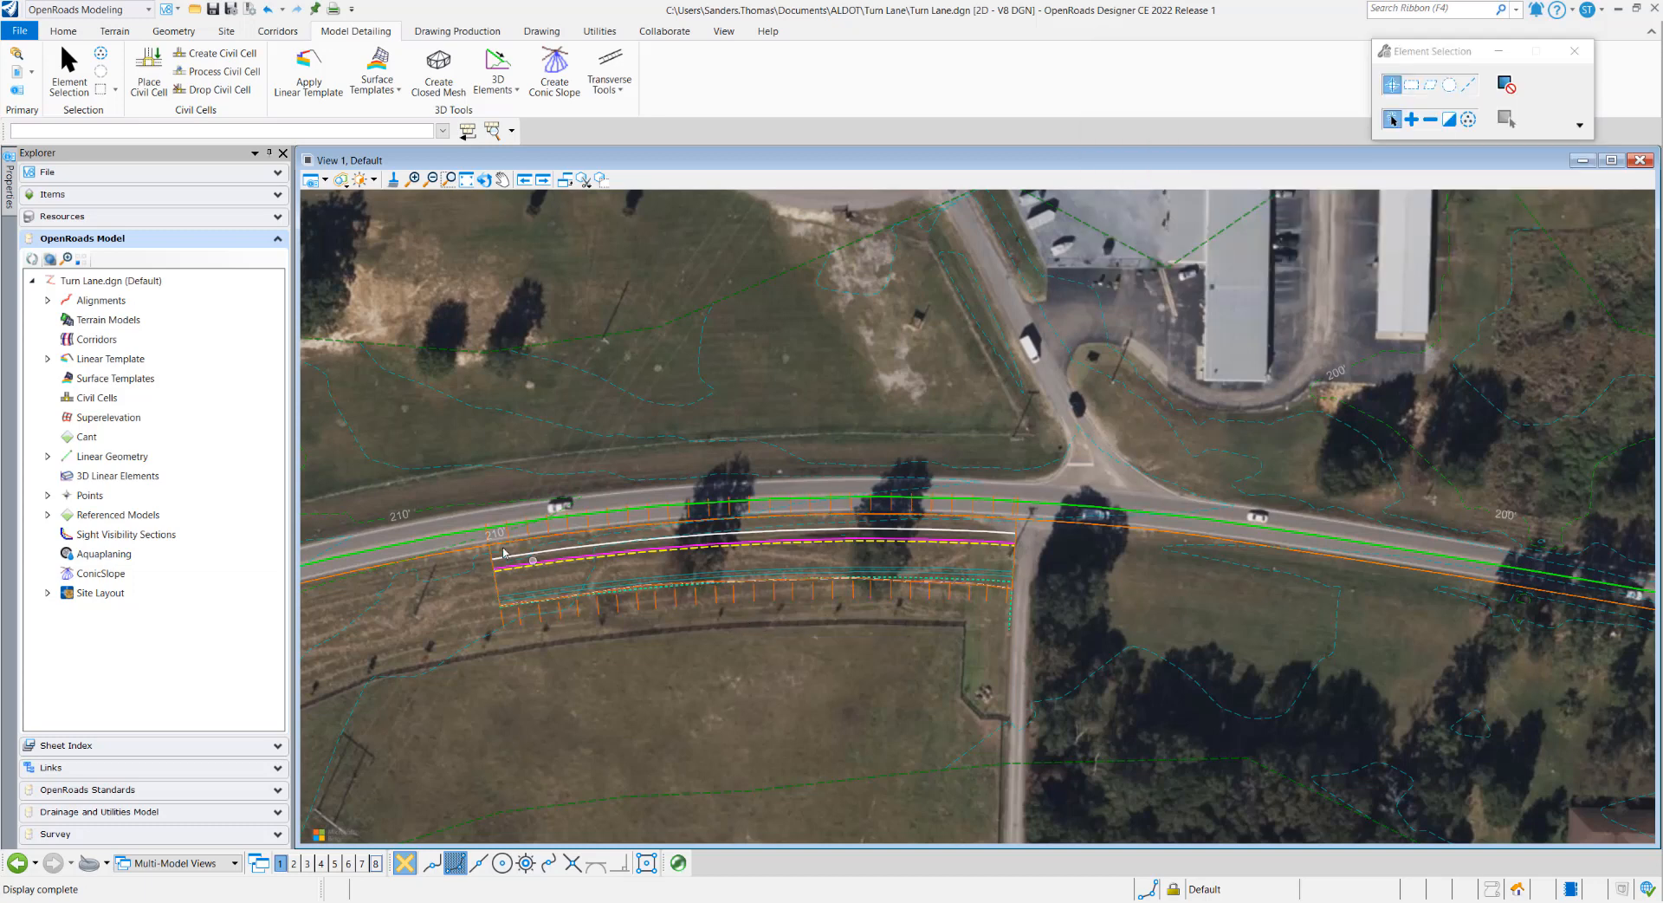
- Open the Corridor Objects of the Turn Lane Rt linear template along the existing edge of pavement
scroll(504, 552, up, 4)
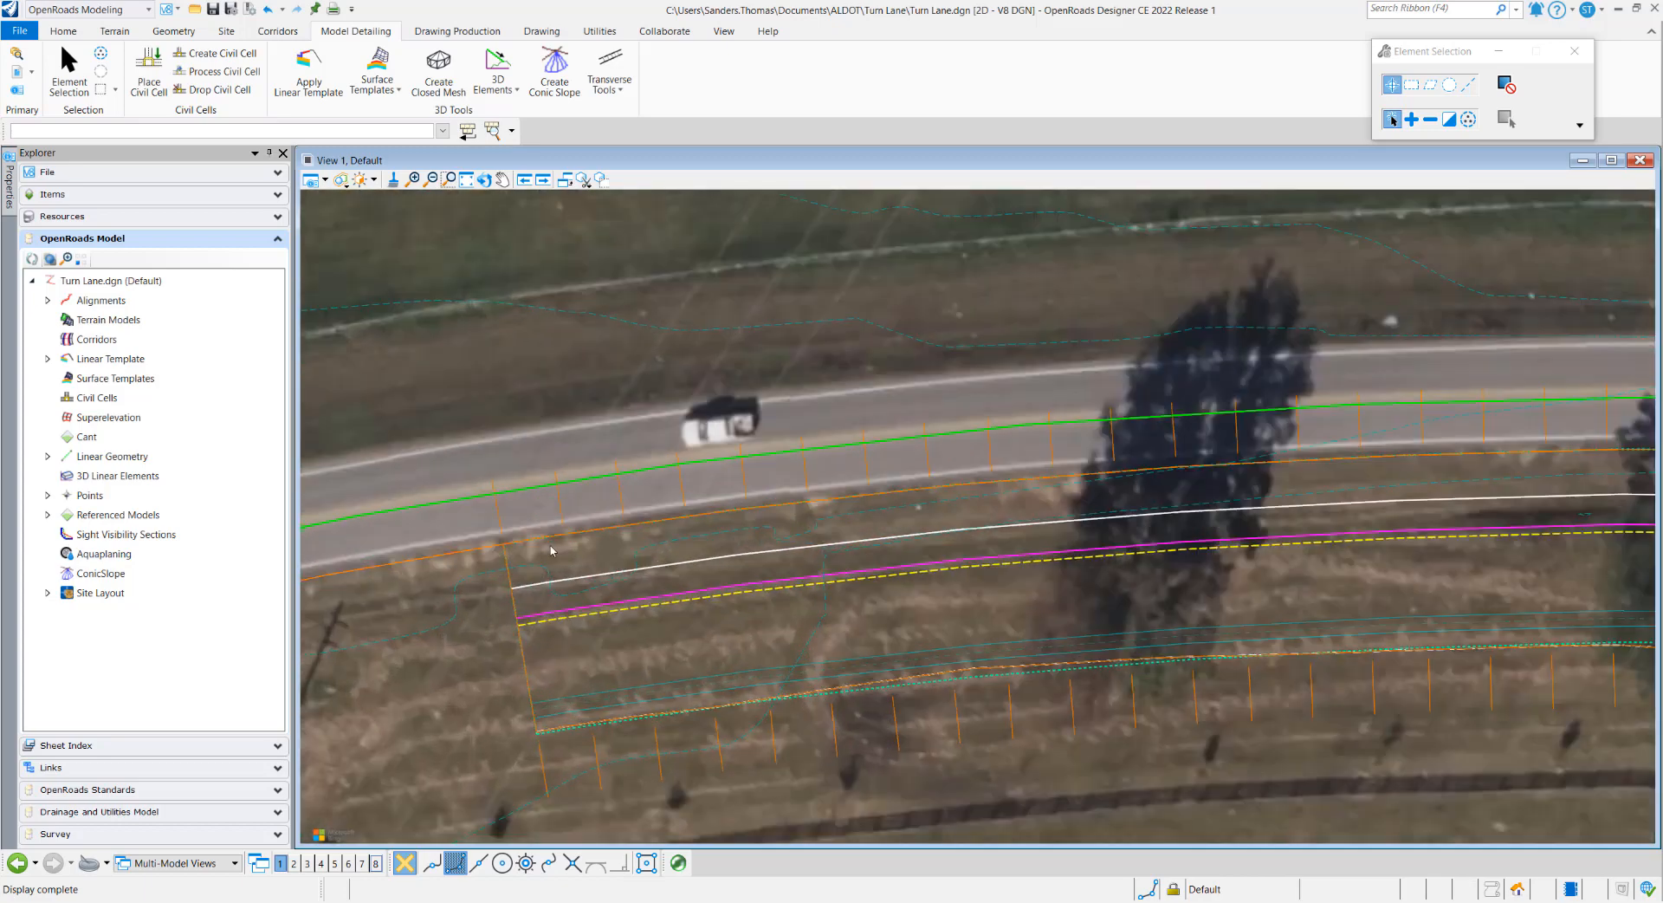
scroll(551, 550, up, 1)
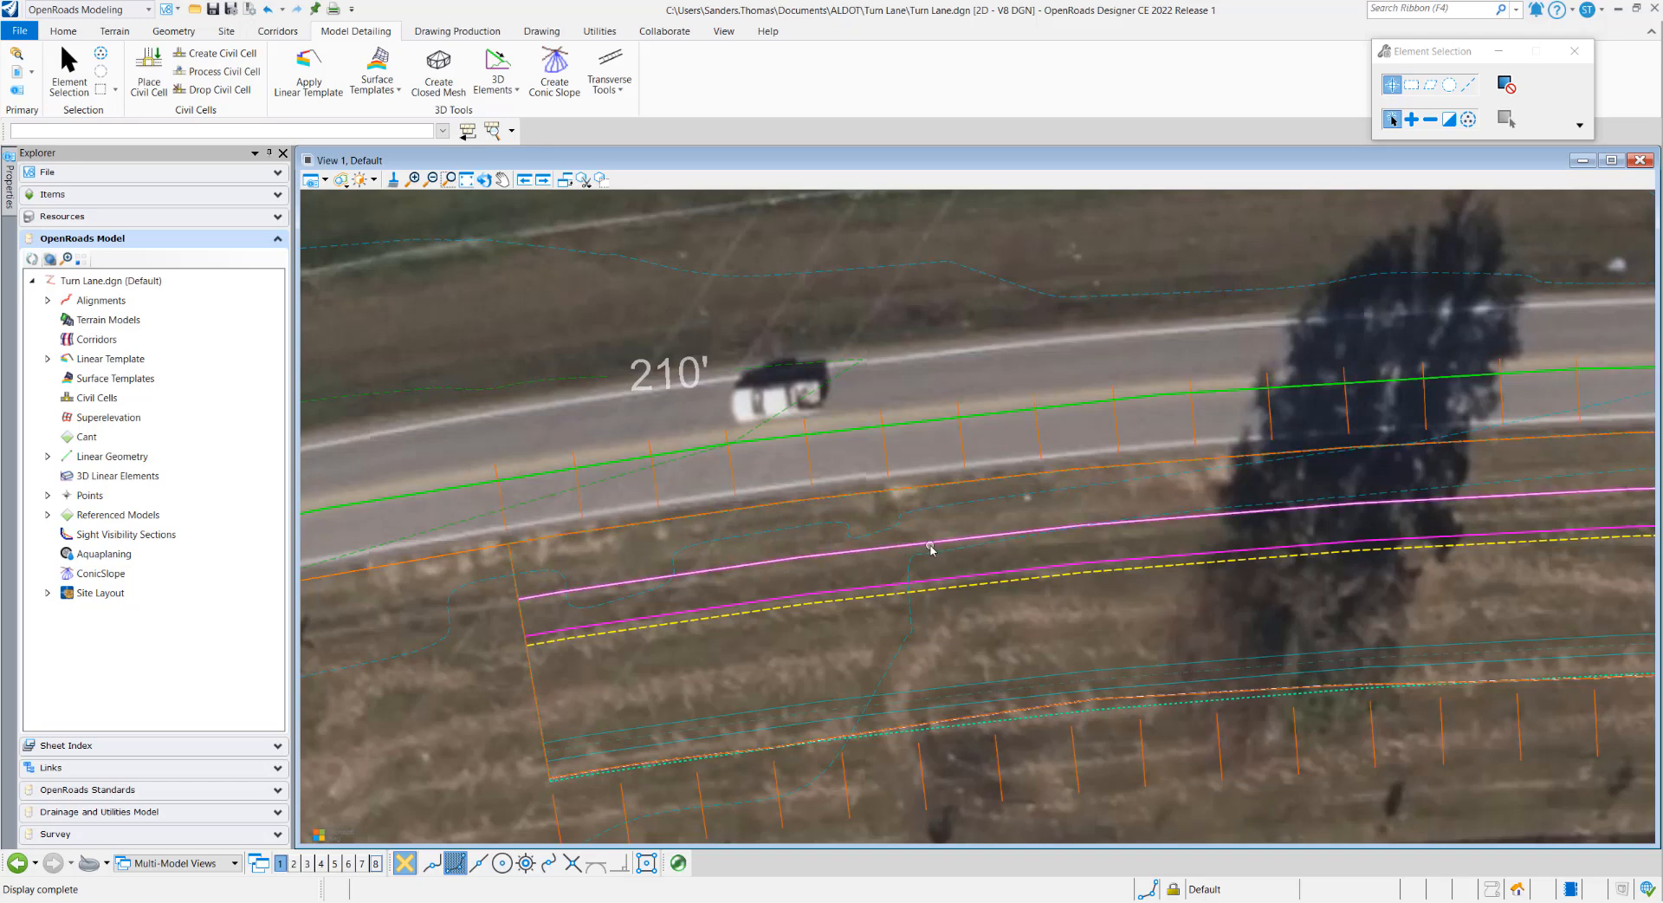
click(812, 459)
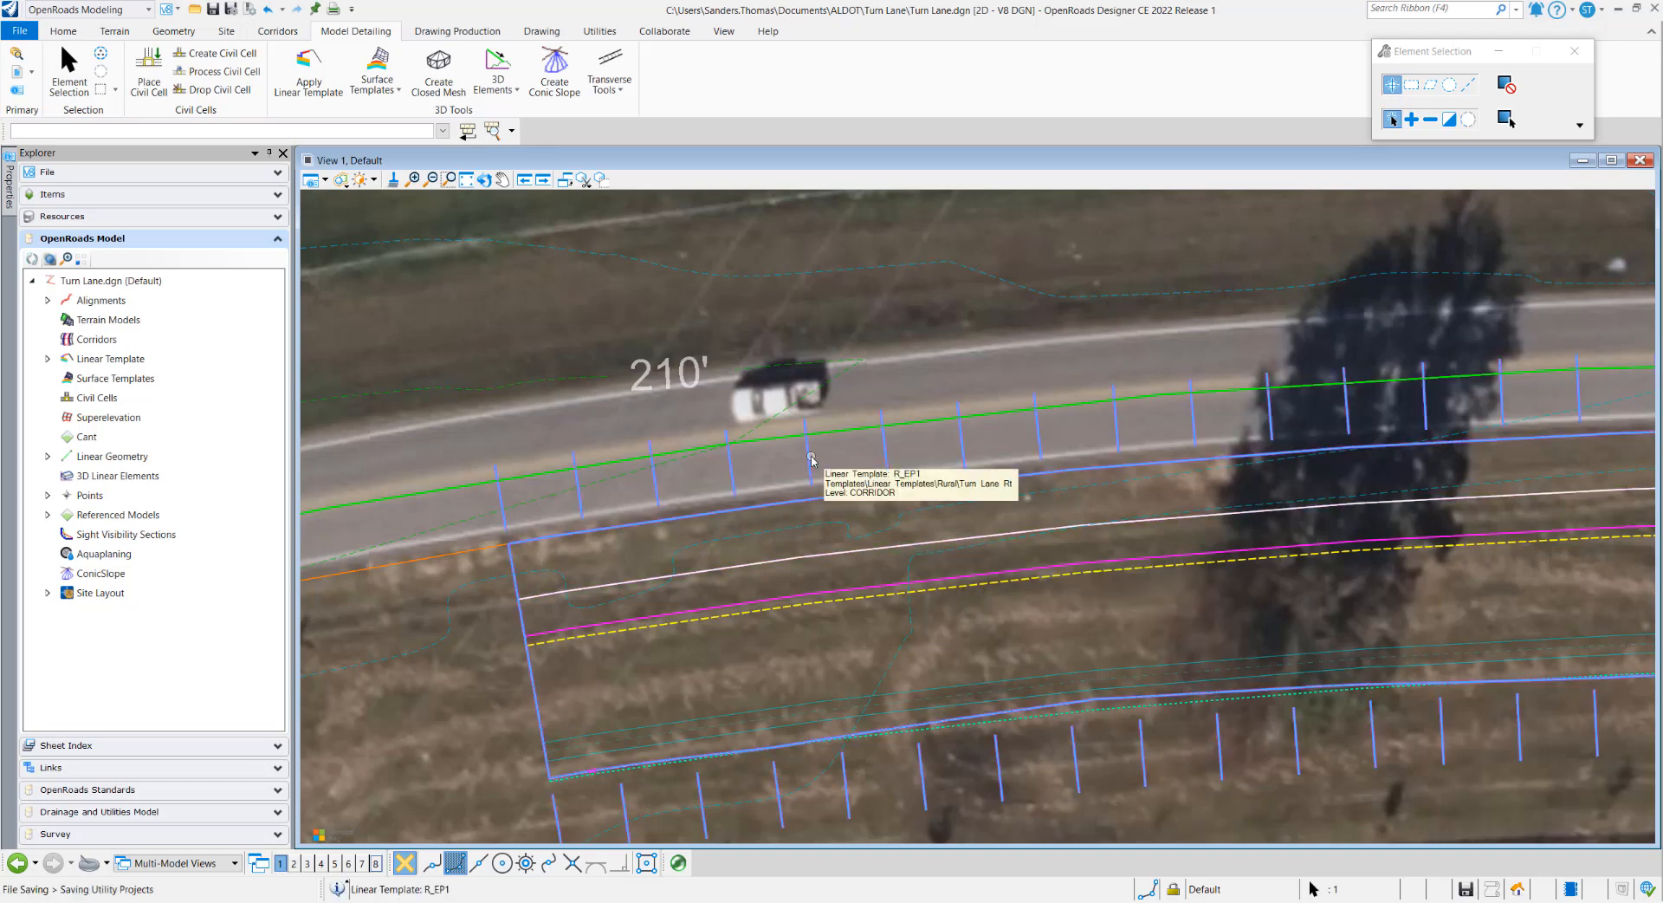
mouse_move(808, 461)
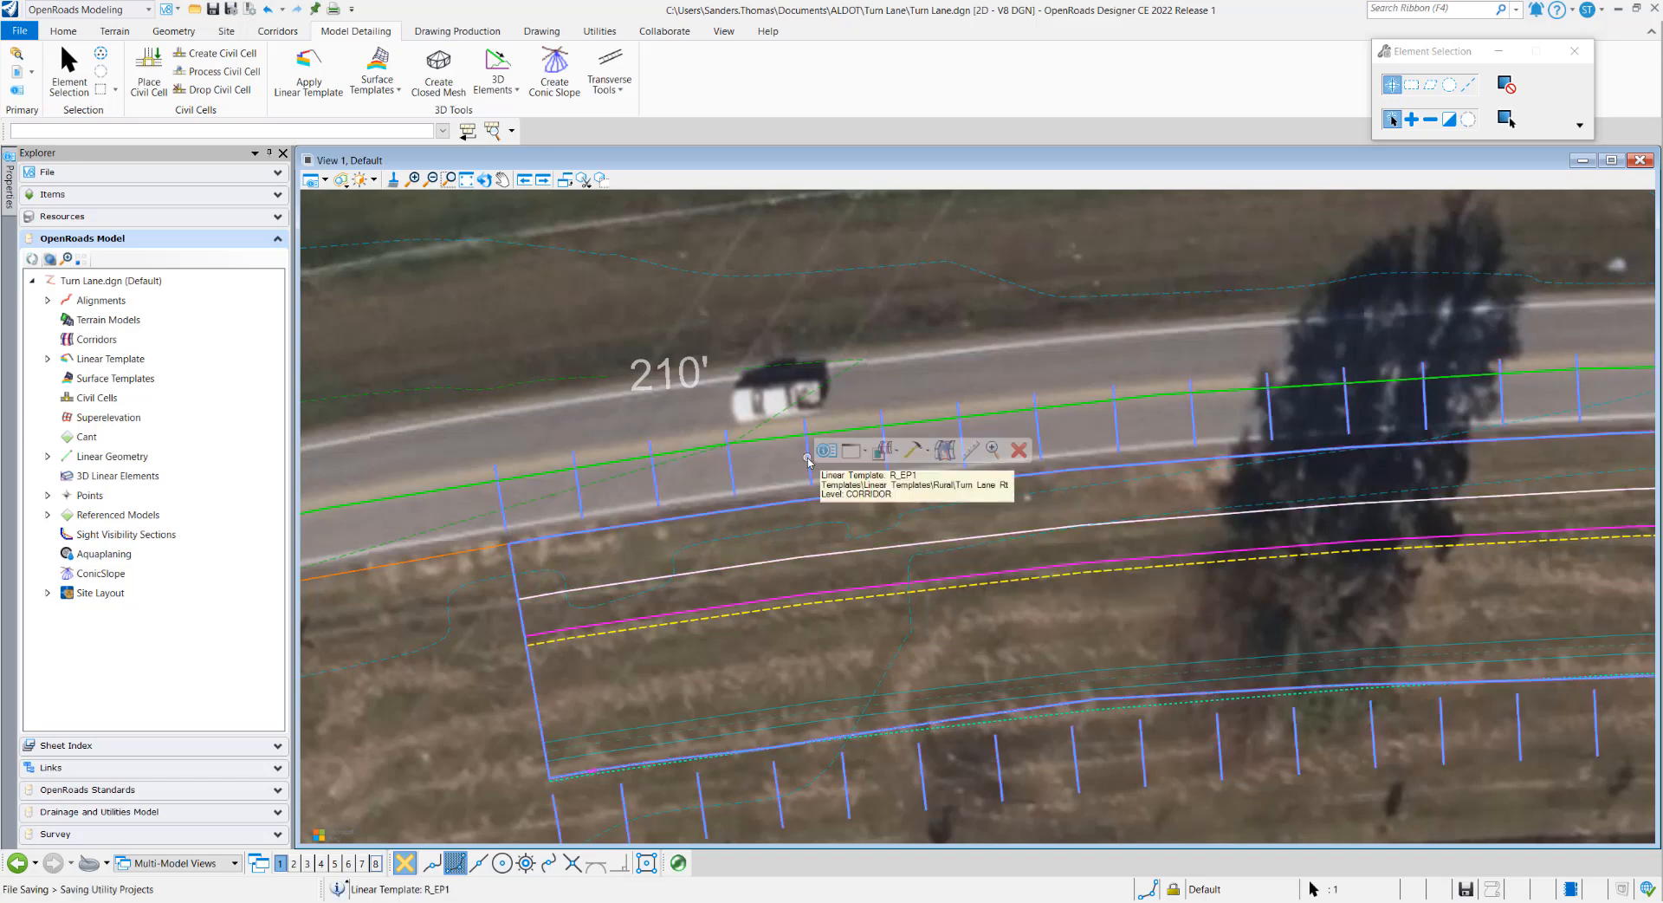
click(928, 454)
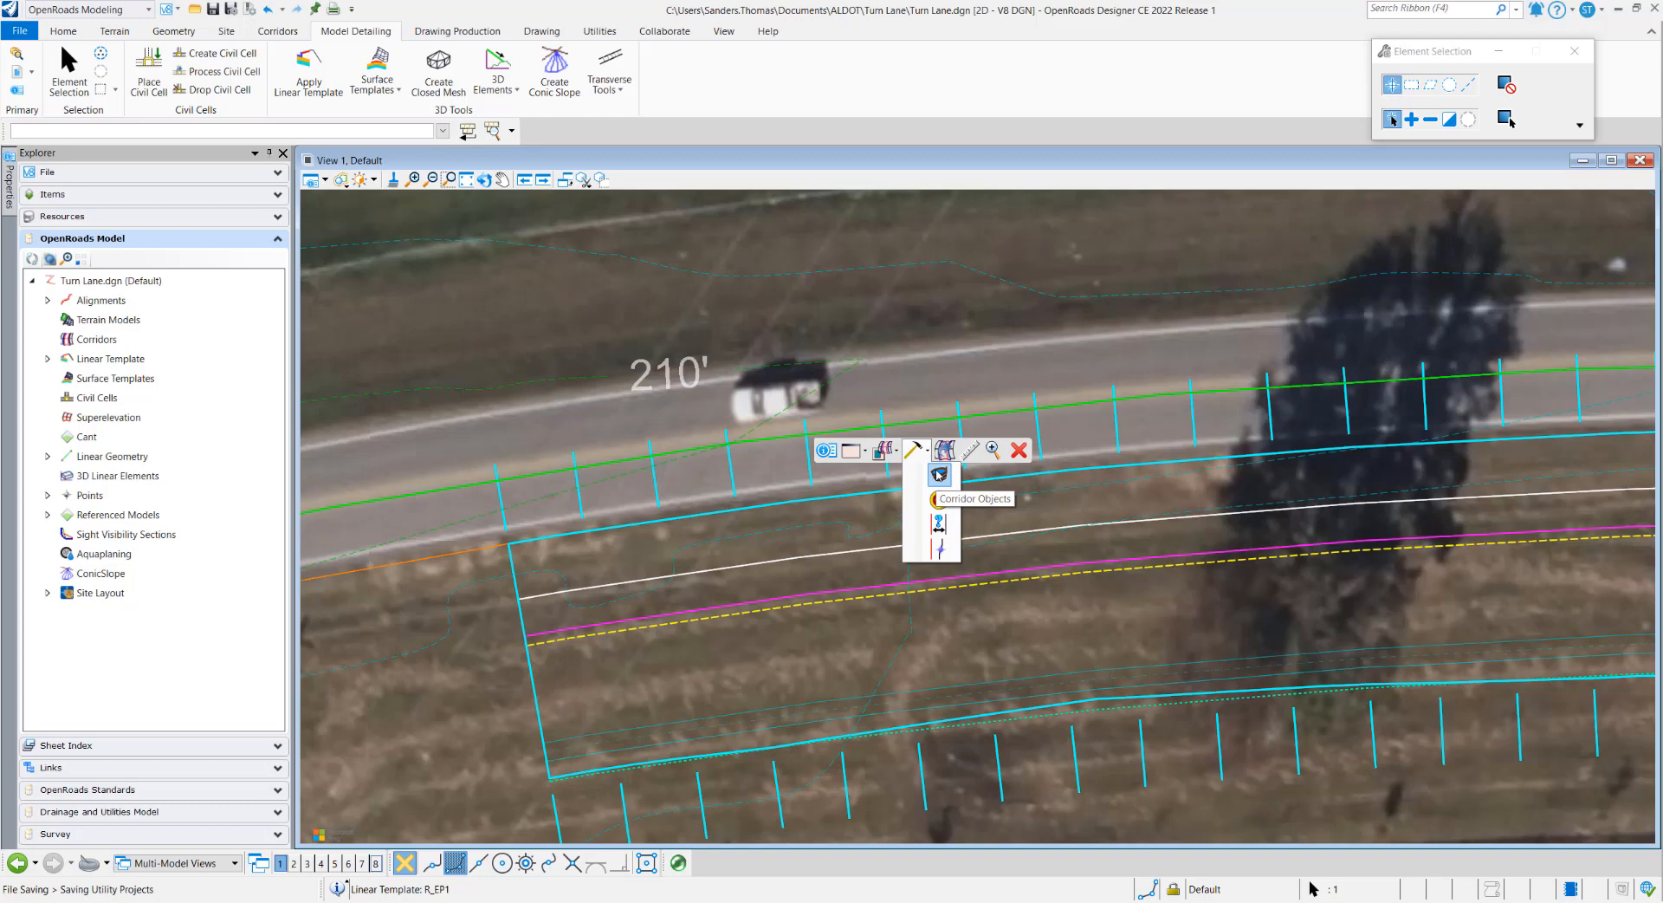
click(939, 475)
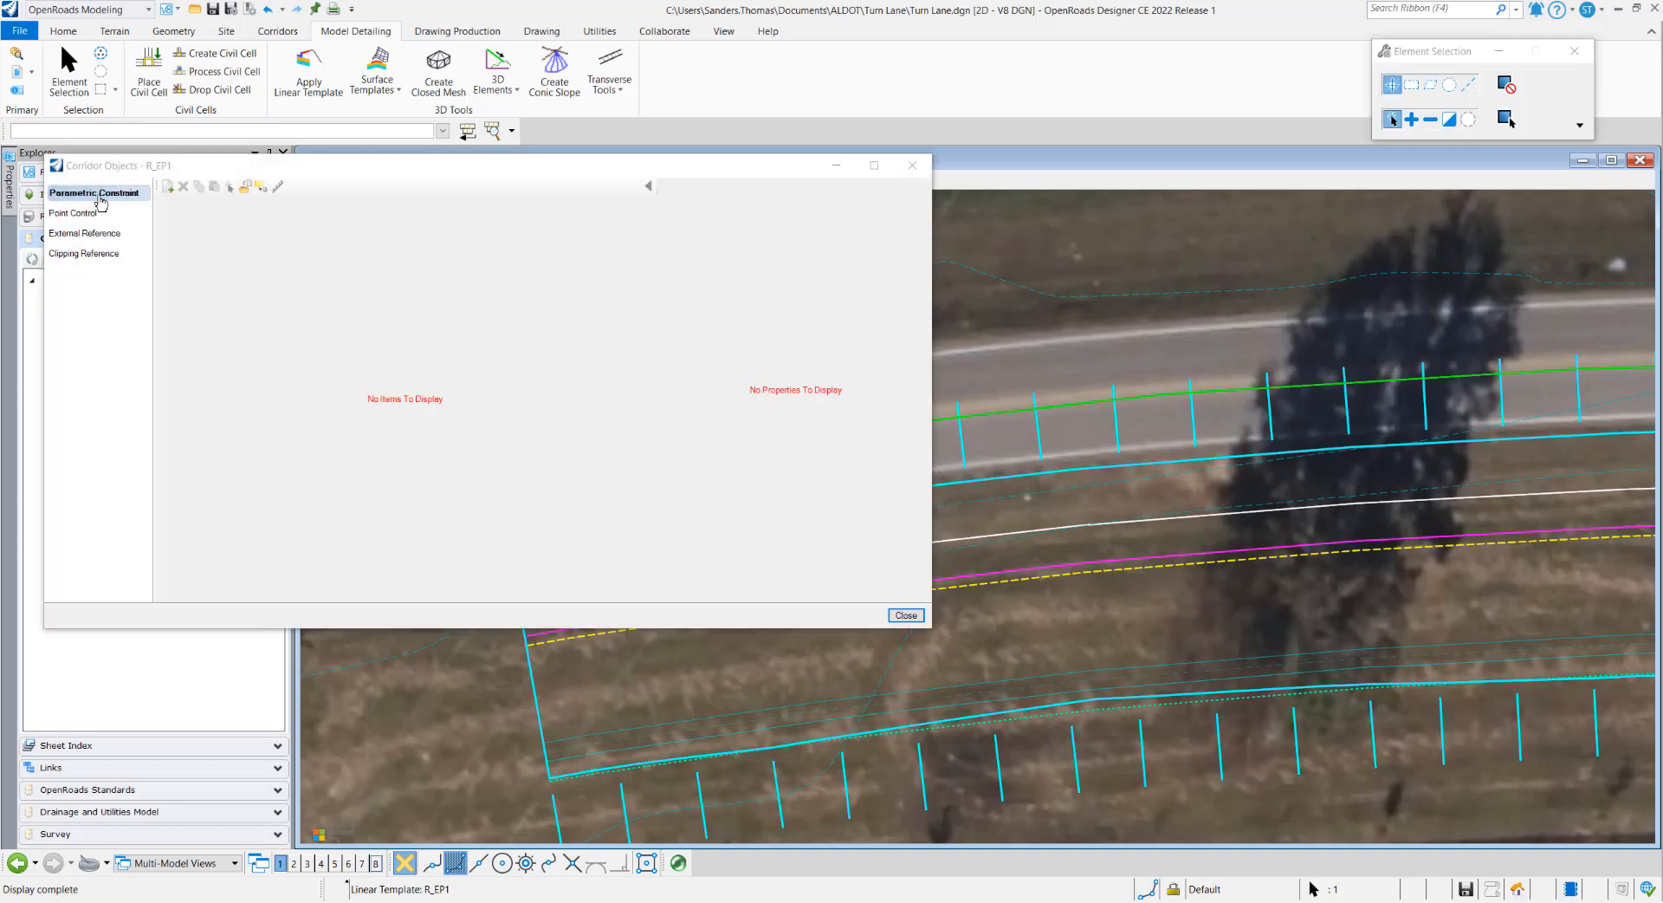
- Set up an R_OEP parametric constraint from station 92+00 to 93+00 with a start value of 0 and a stop value of 12
click(167, 186)
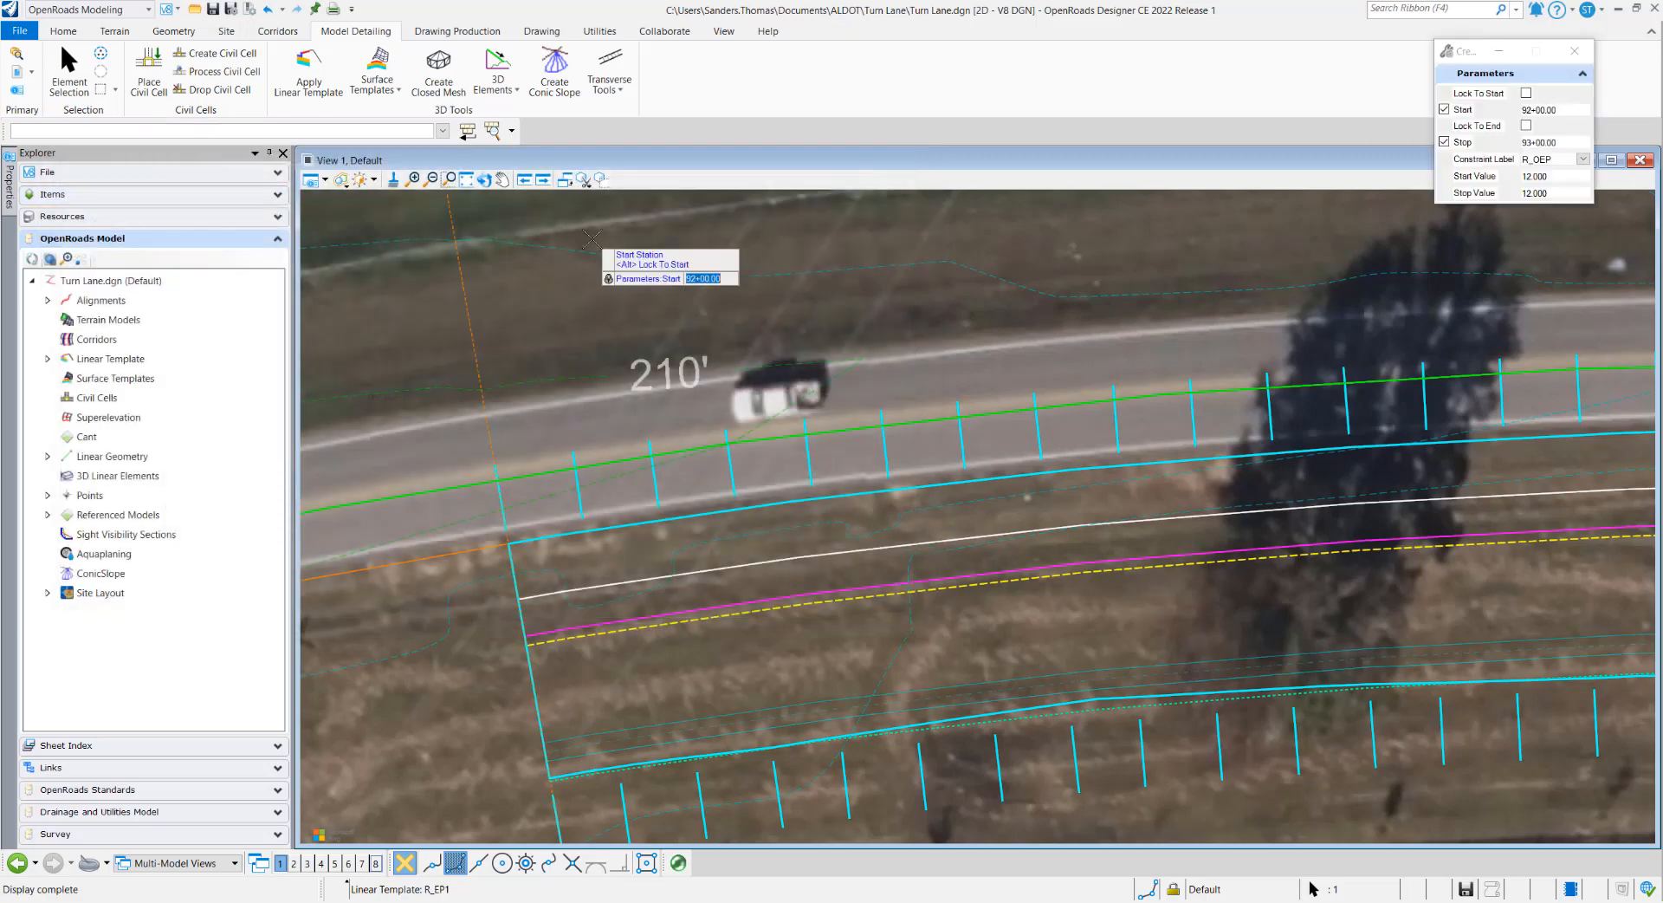
click(1561, 144)
drag(1558, 175, 1510, 171)
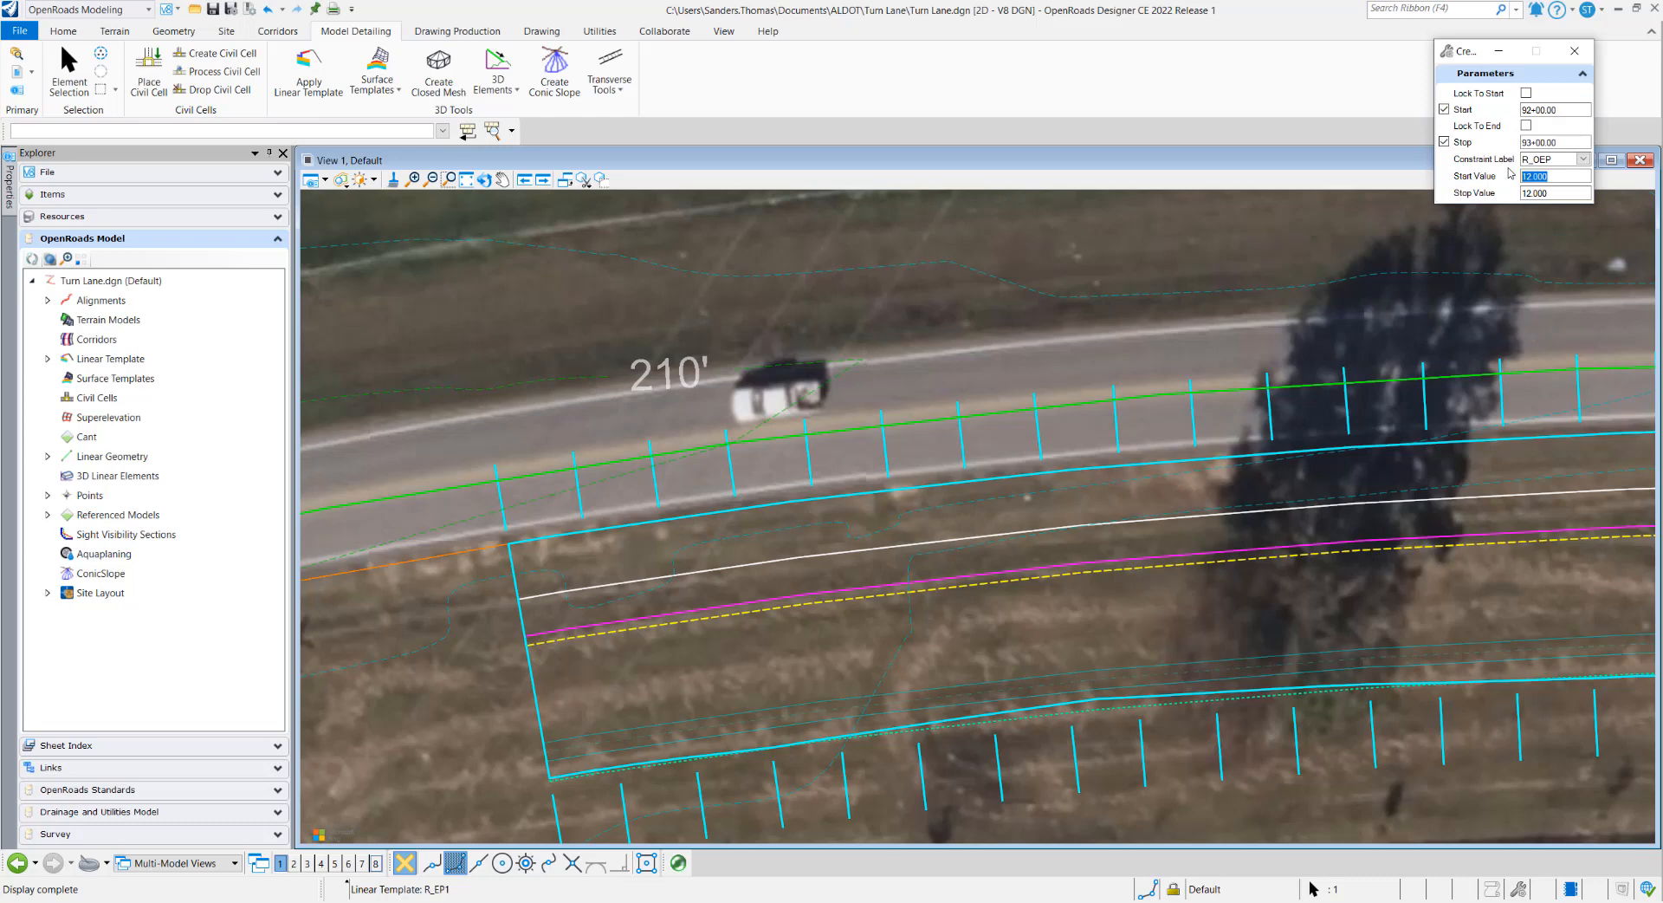
text(0)
key(Tab)
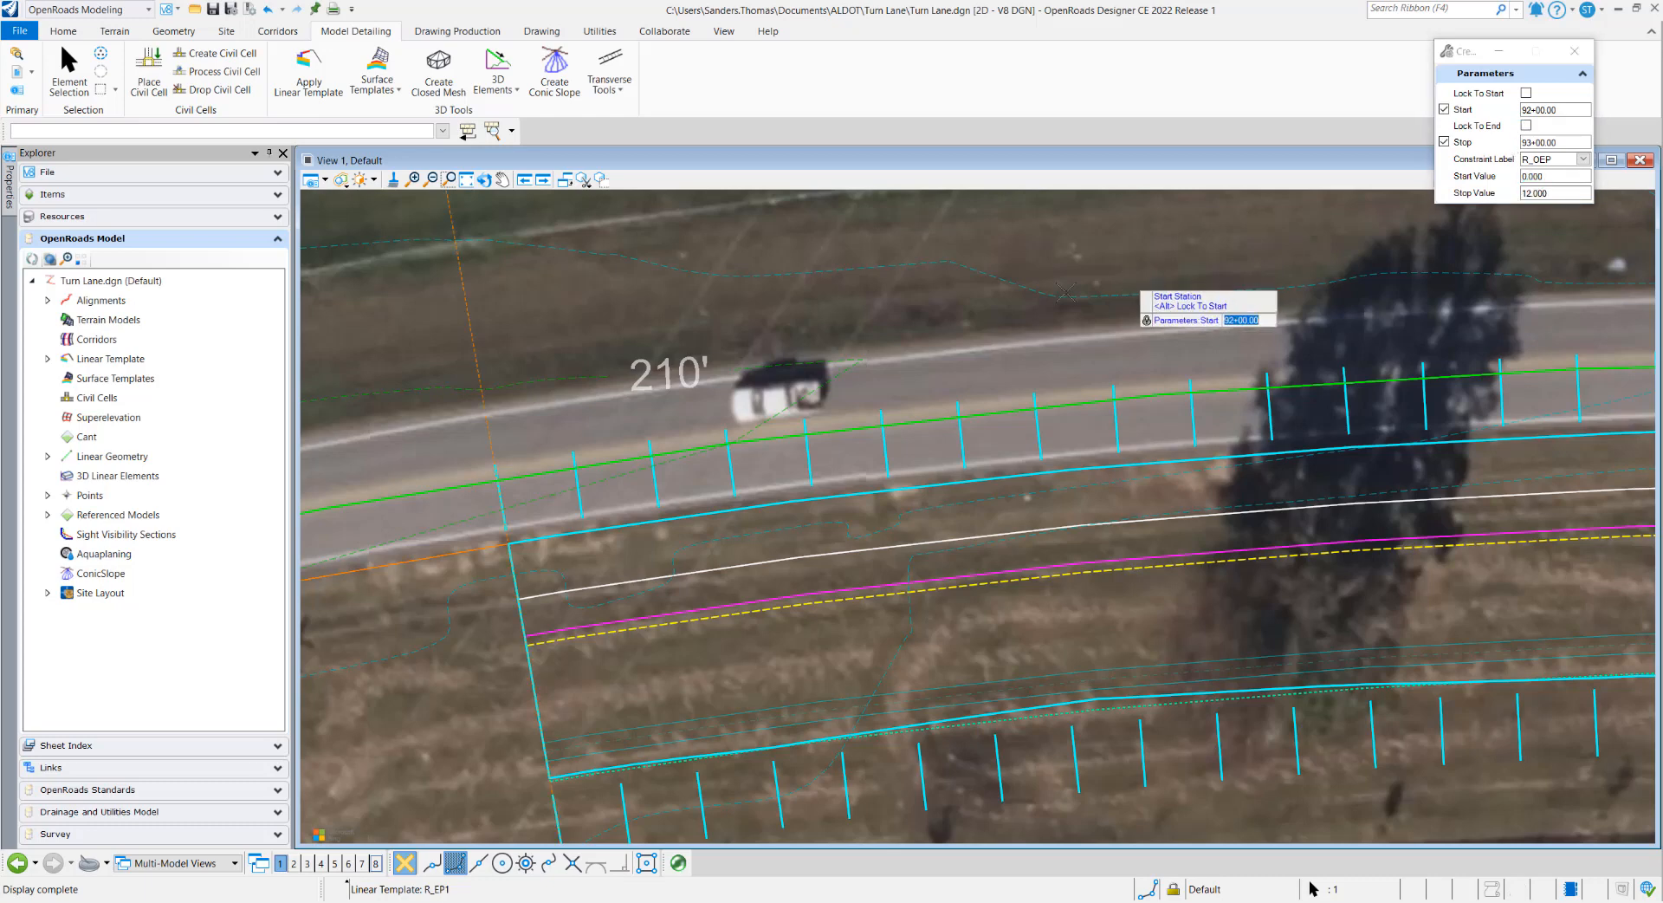
- Accept the stations, label and values of the R_OEP constraint to create the lane taper, and save the design file
scroll(879, 337, down, 2)
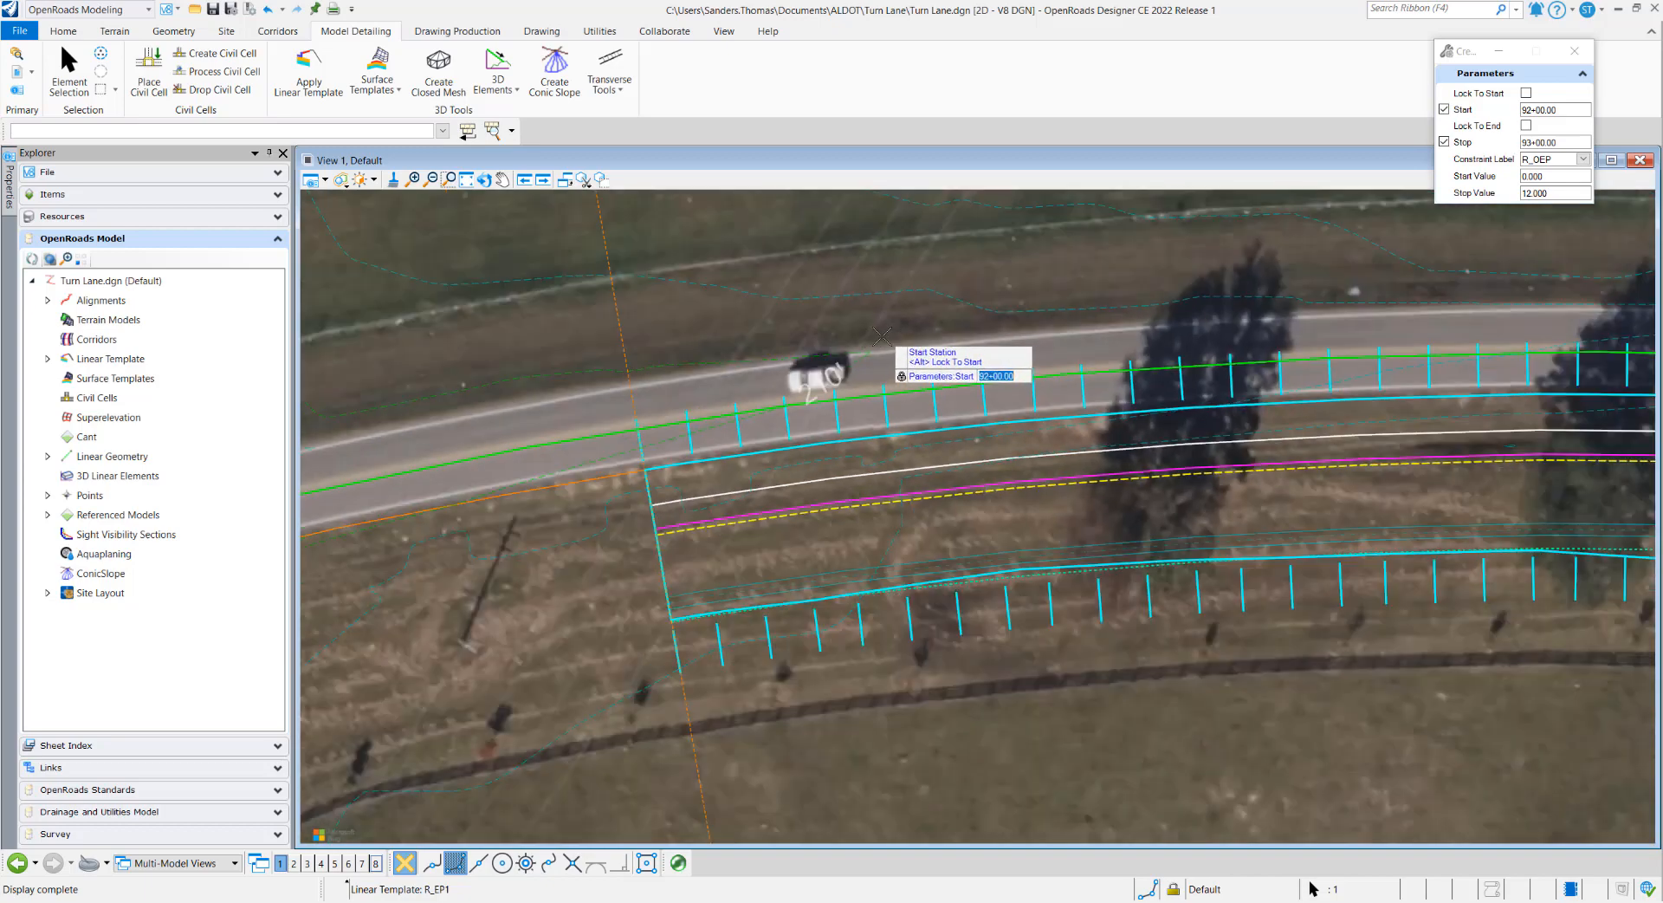
scroll(892, 339, down, 2)
click(908, 348)
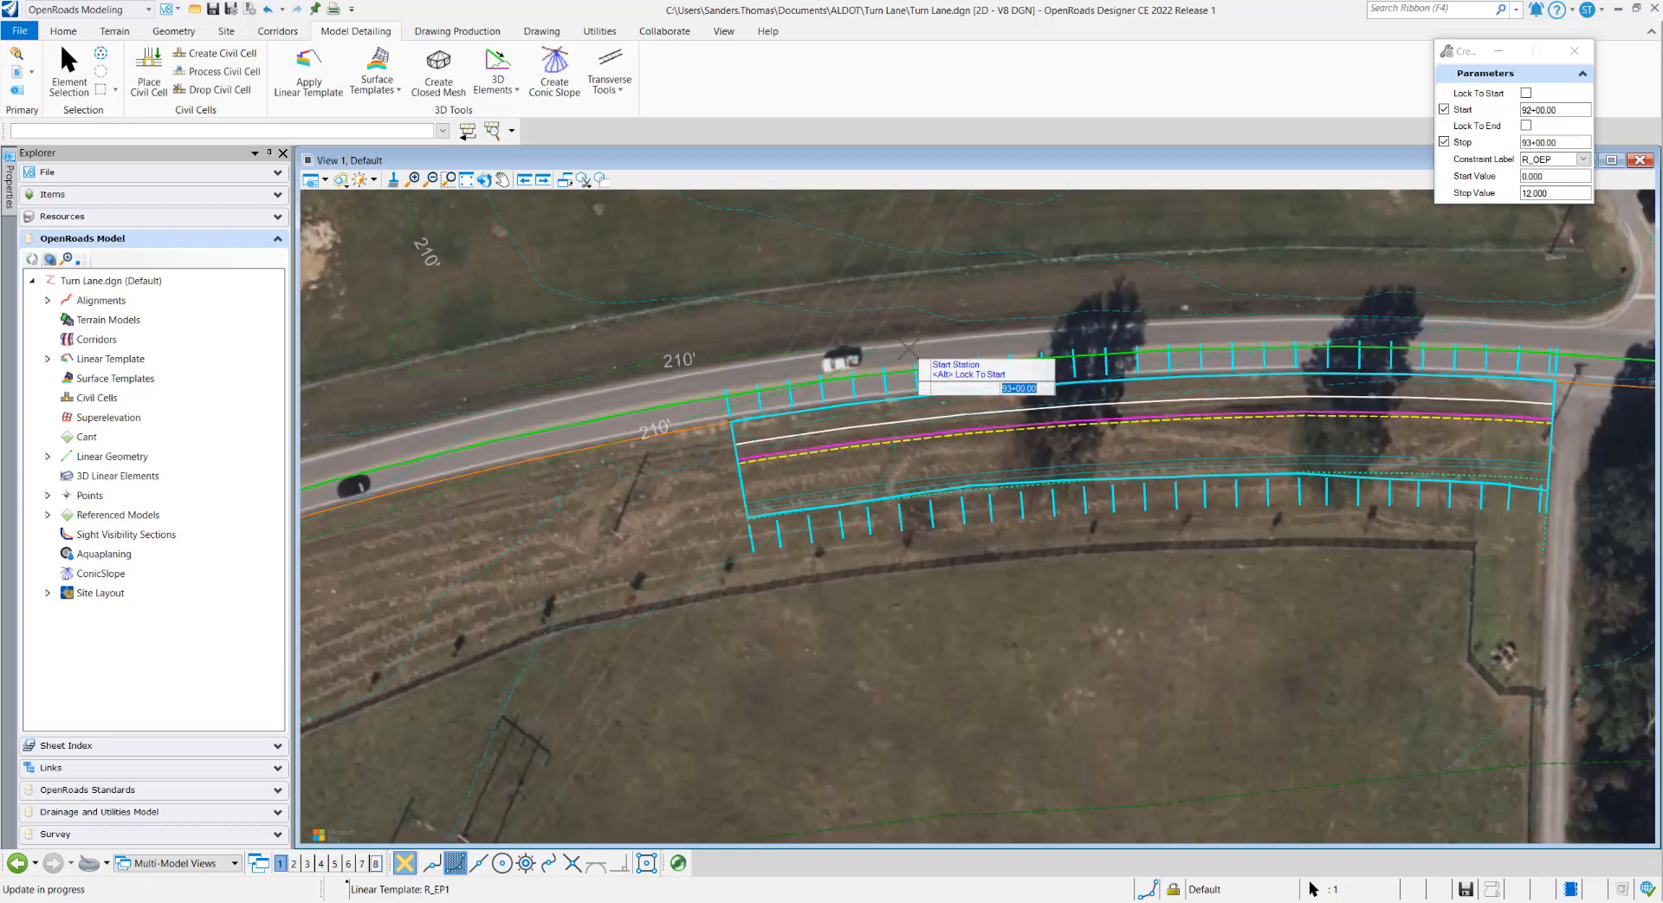
click(908, 349)
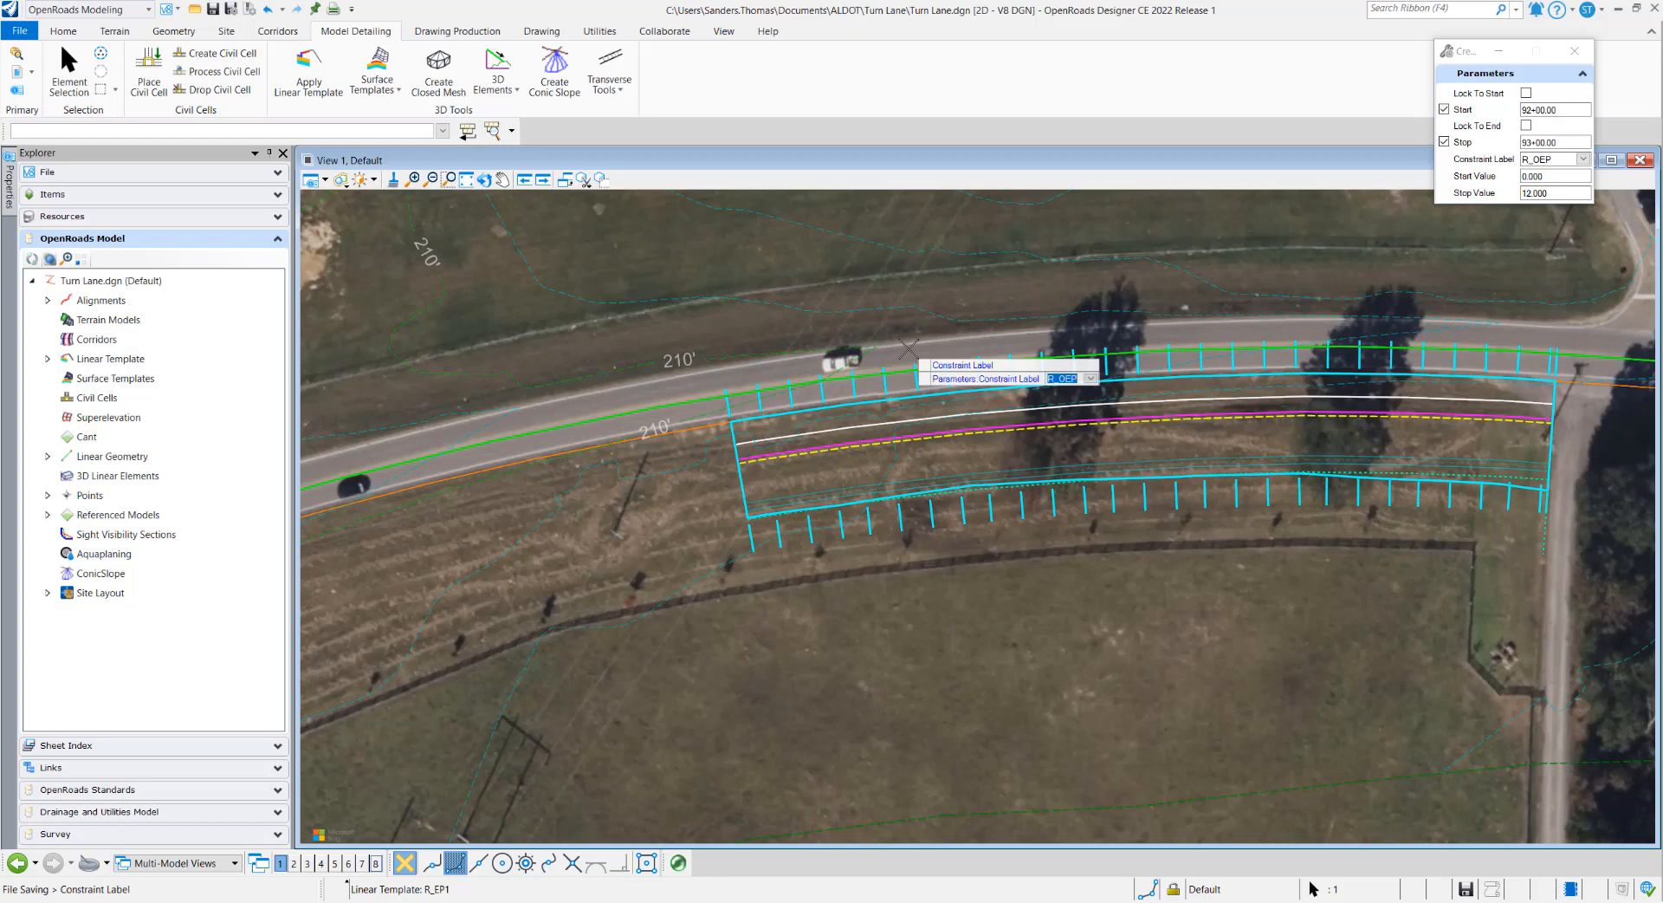
click(907, 348)
click(908, 348)
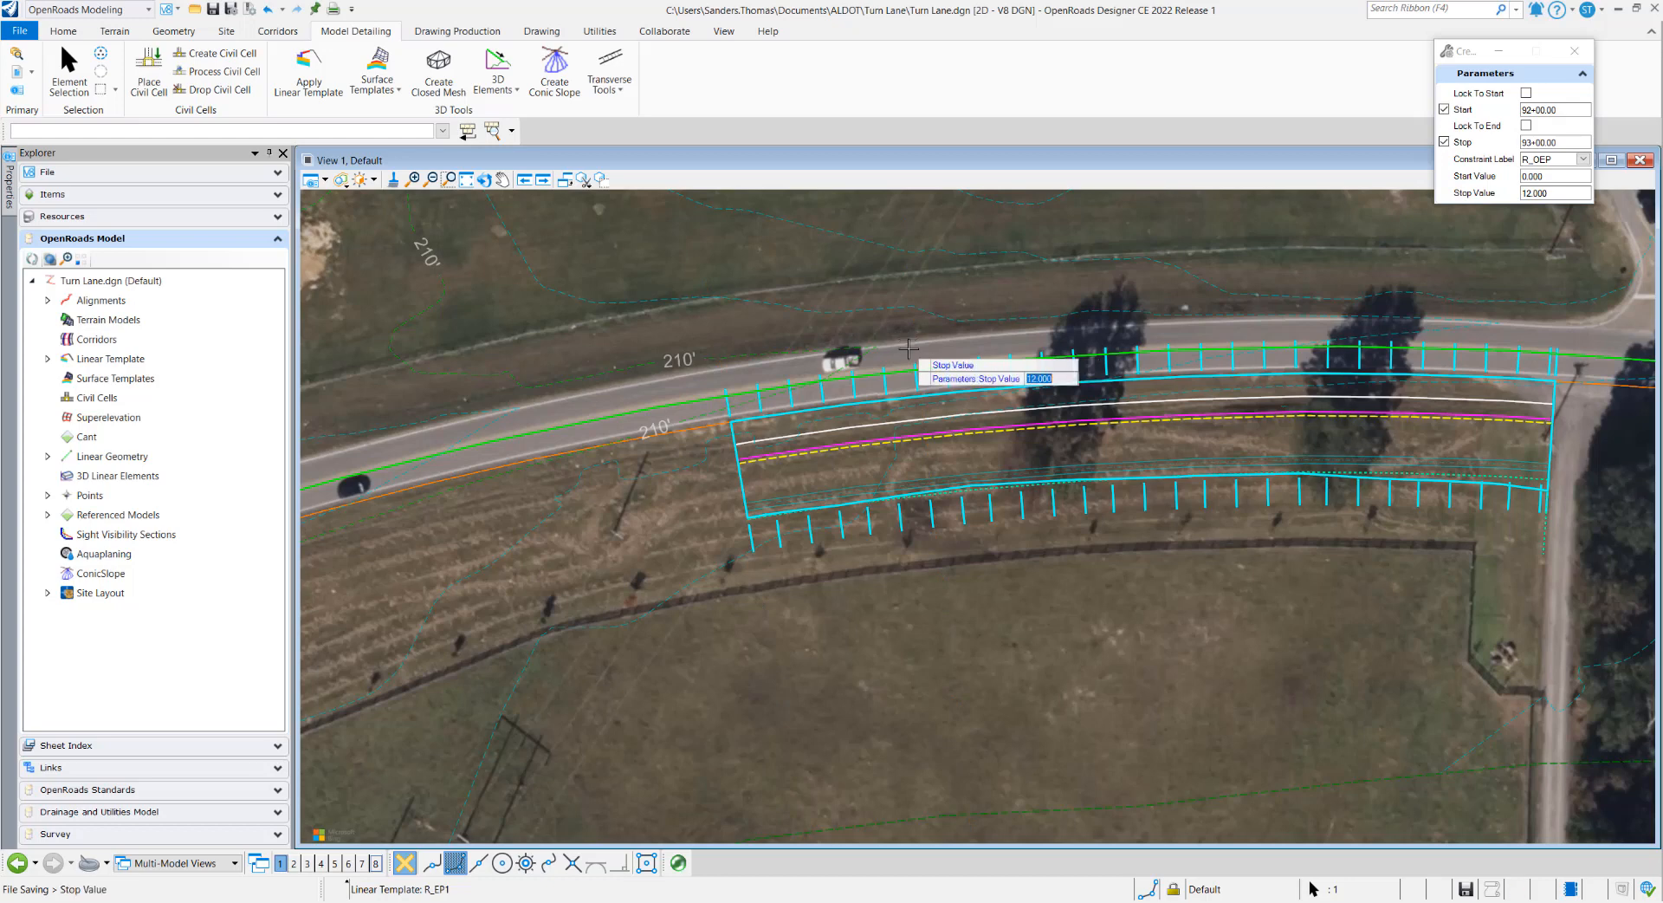
click(907, 348)
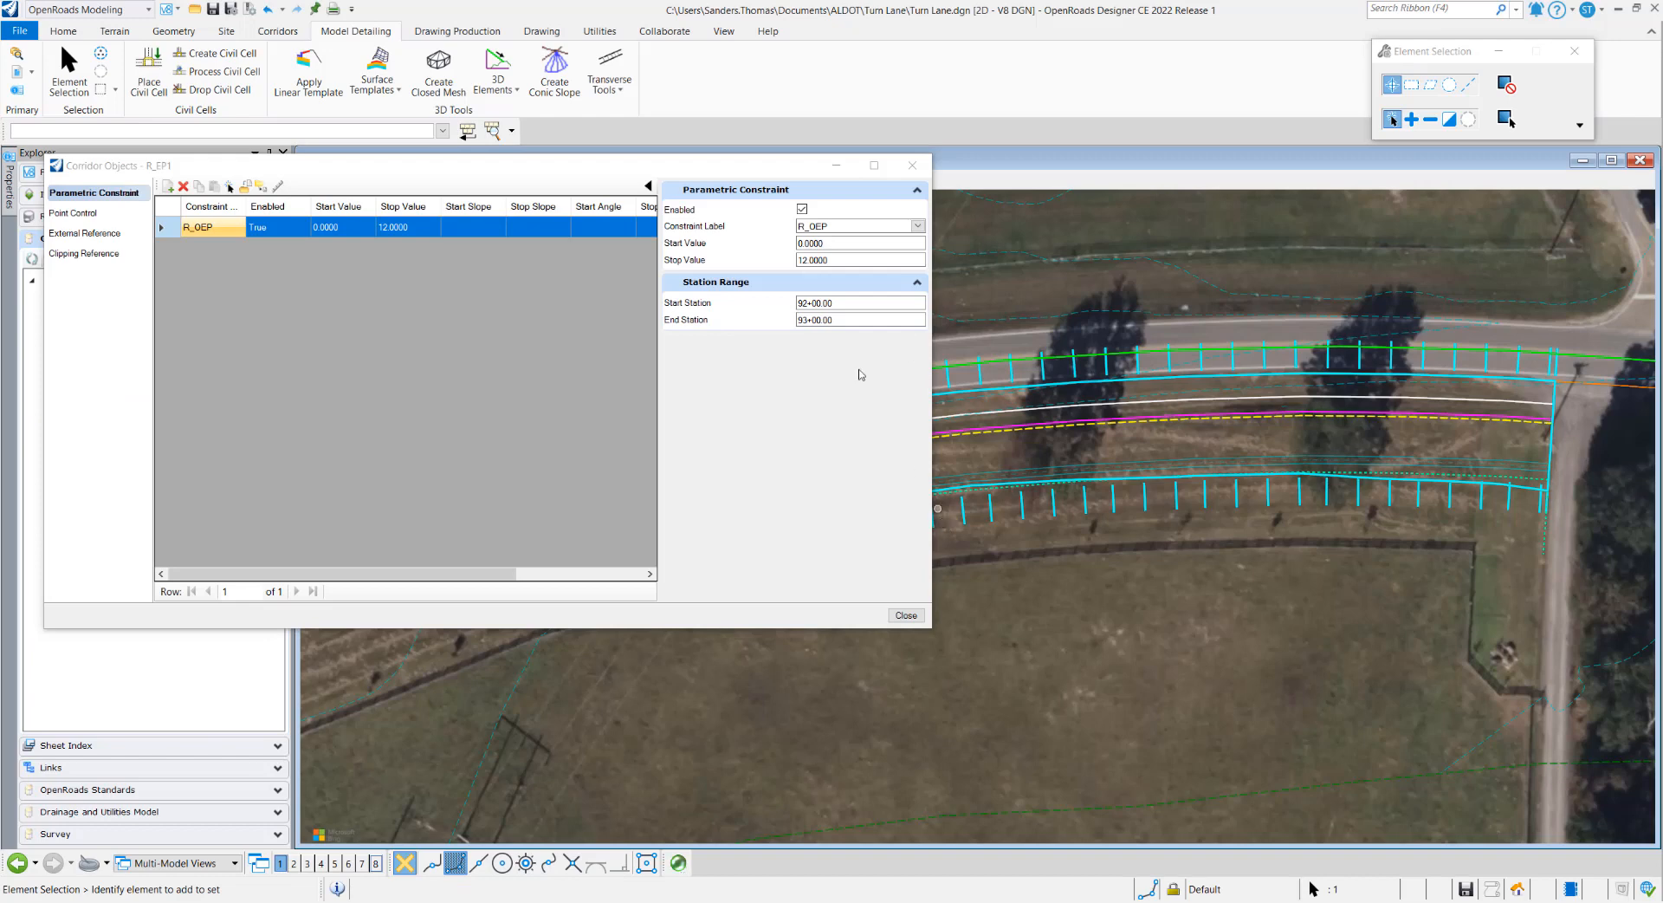
drag(726, 166, 980, 552)
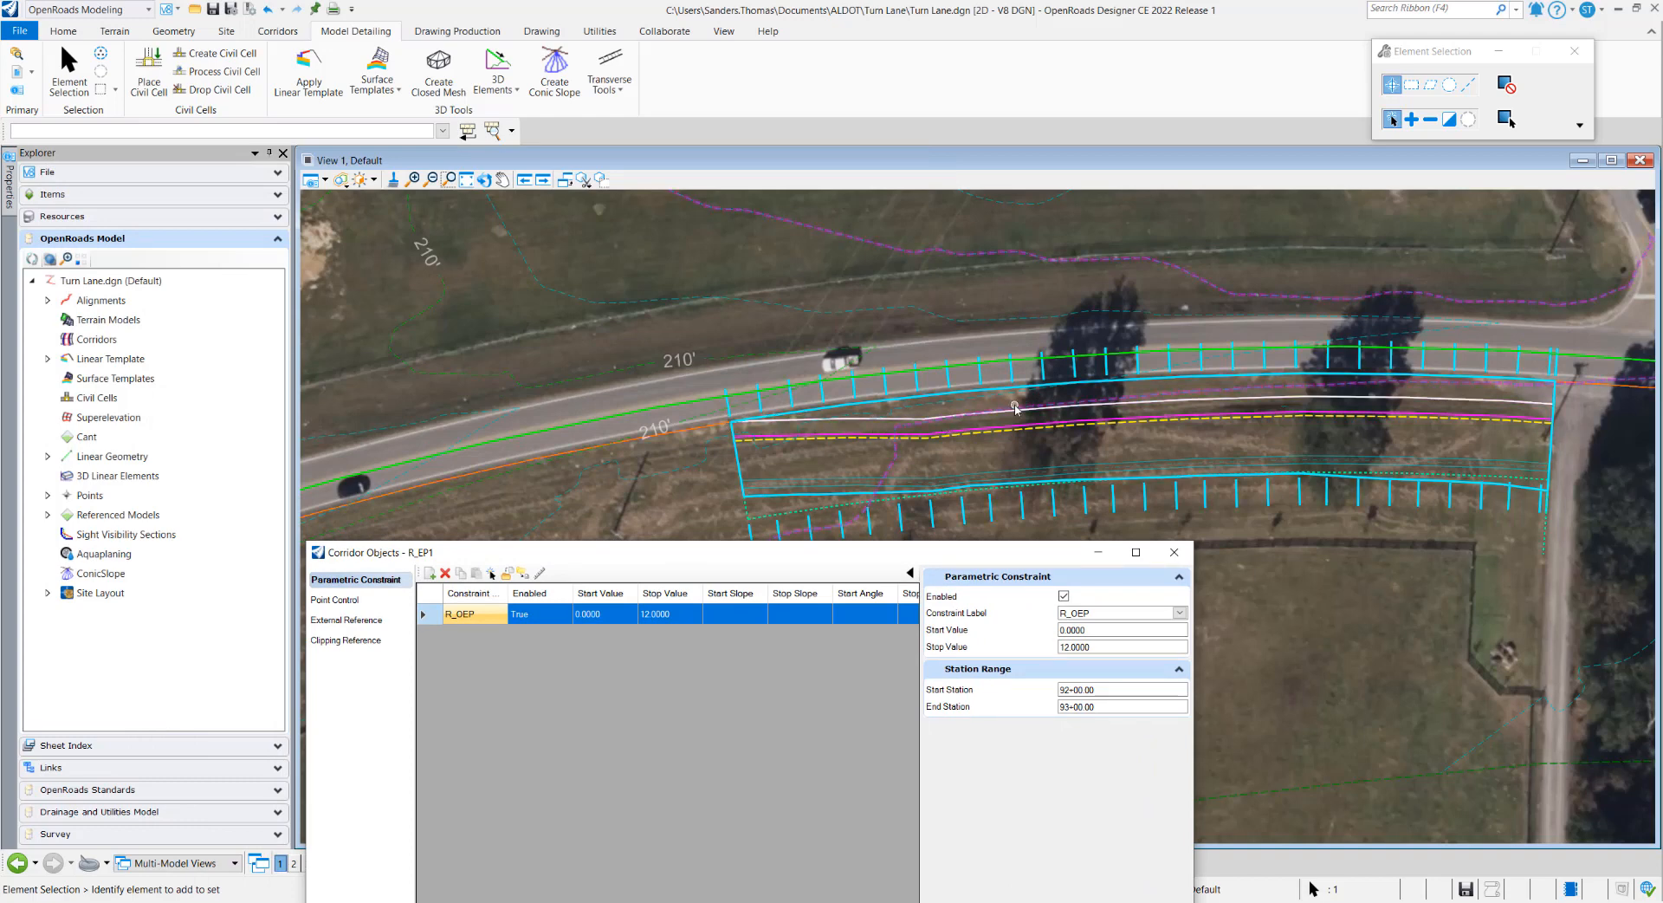
key(ctrl+s)
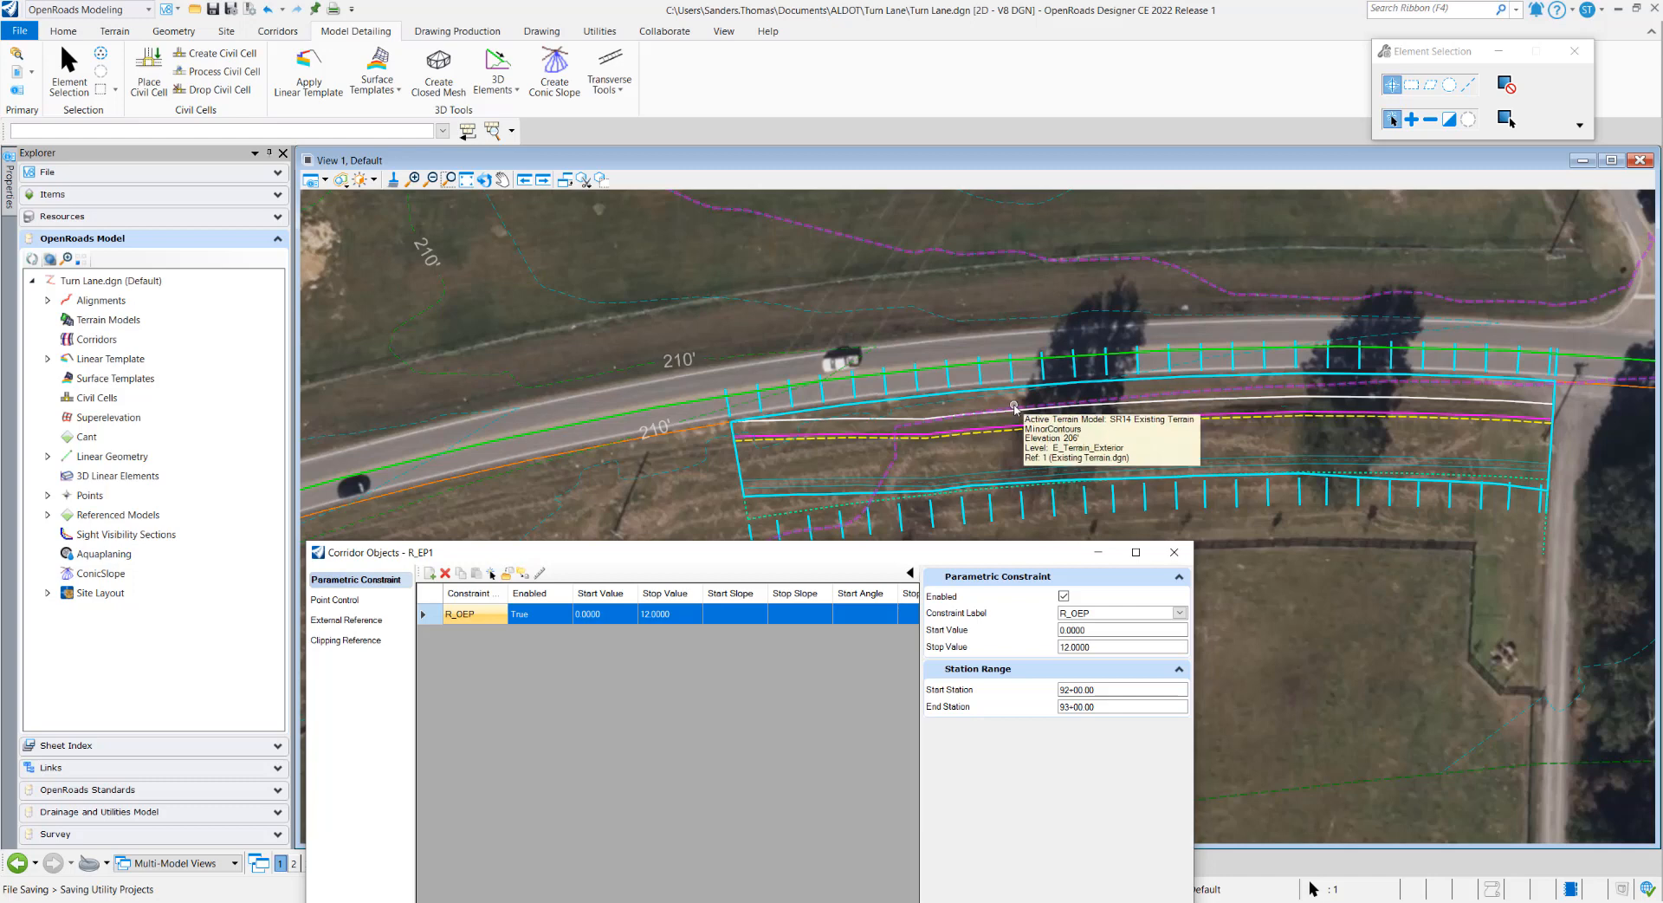
click(717, 404)
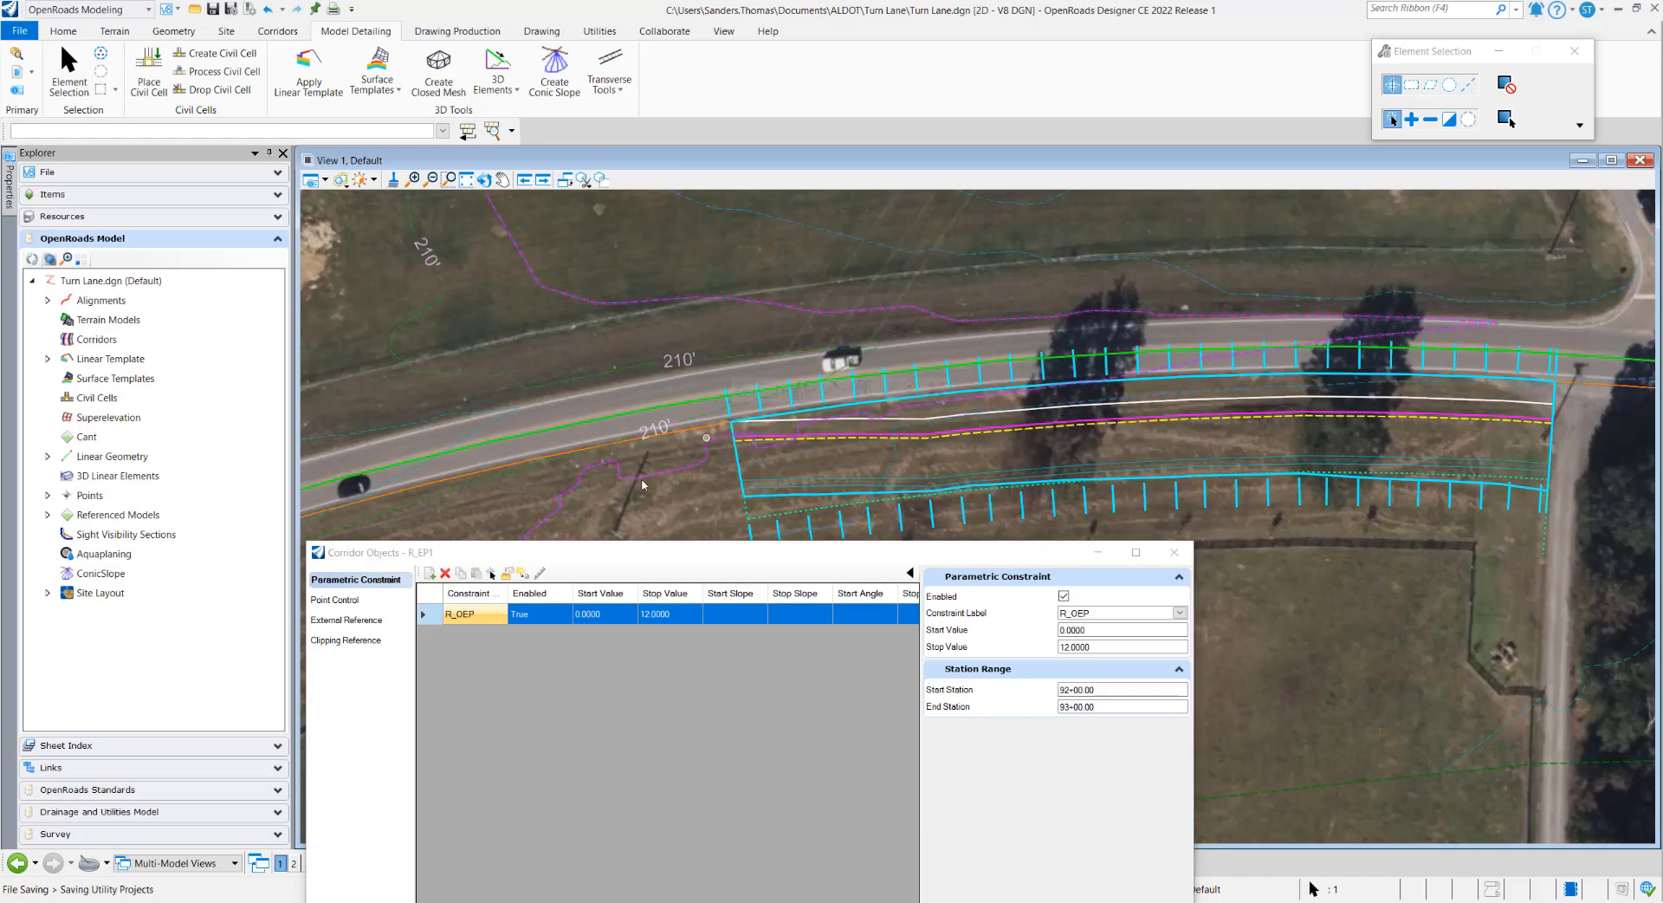
- Set up a point control for the CL point with mode Both, using linear geometry and CL as the plan element
click(332, 603)
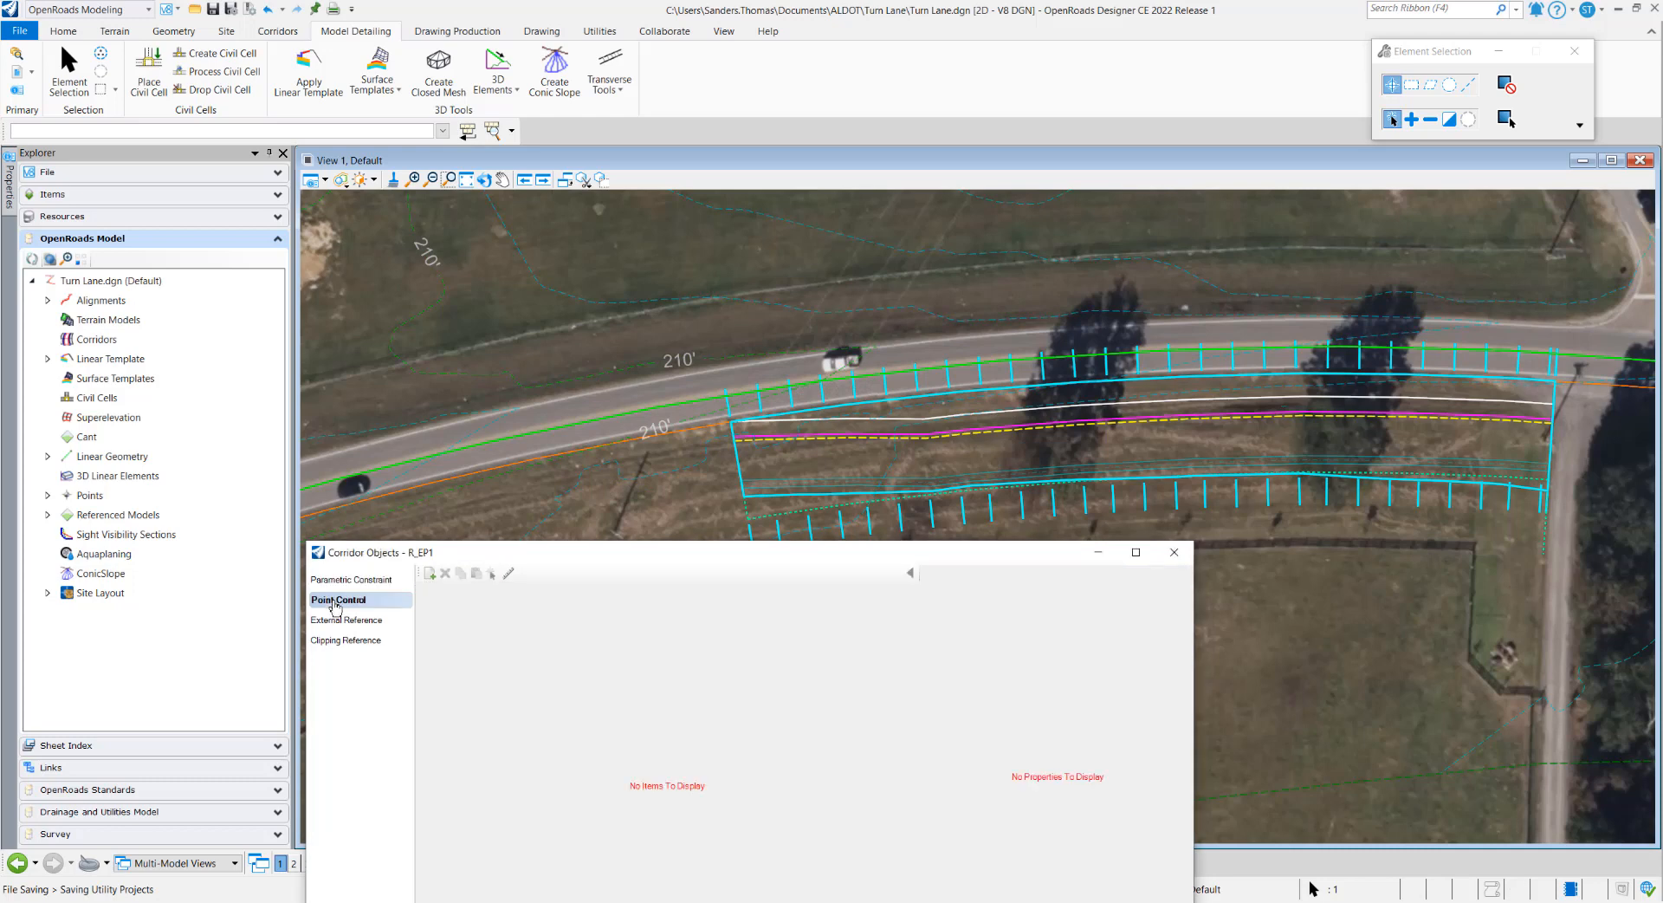
click(429, 574)
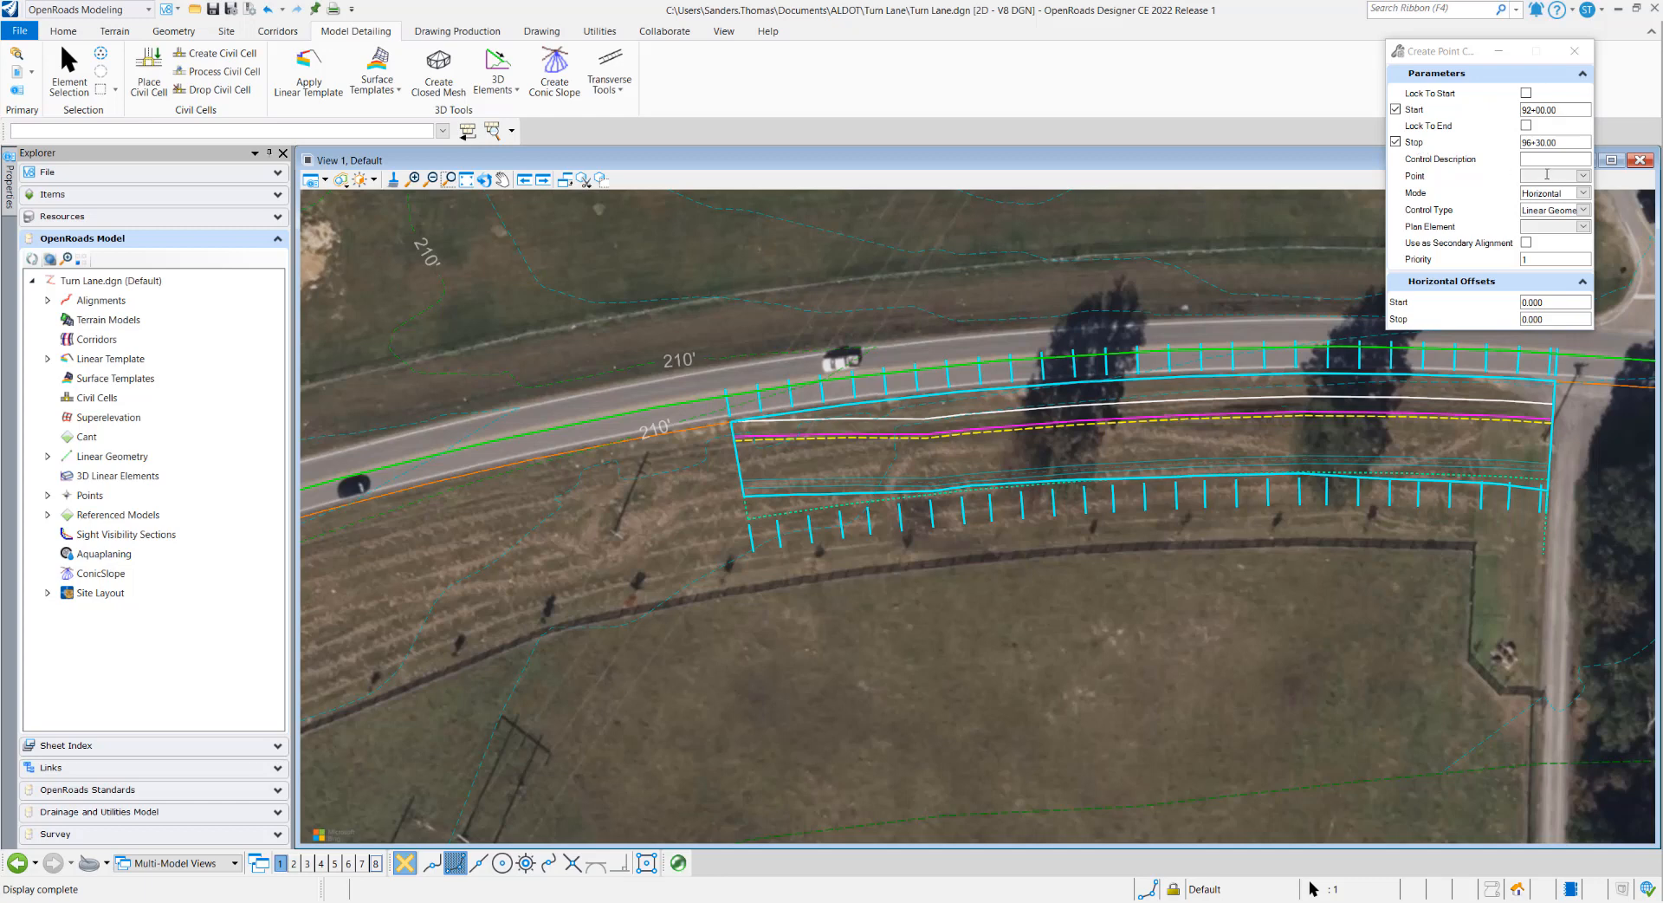
click(1582, 176)
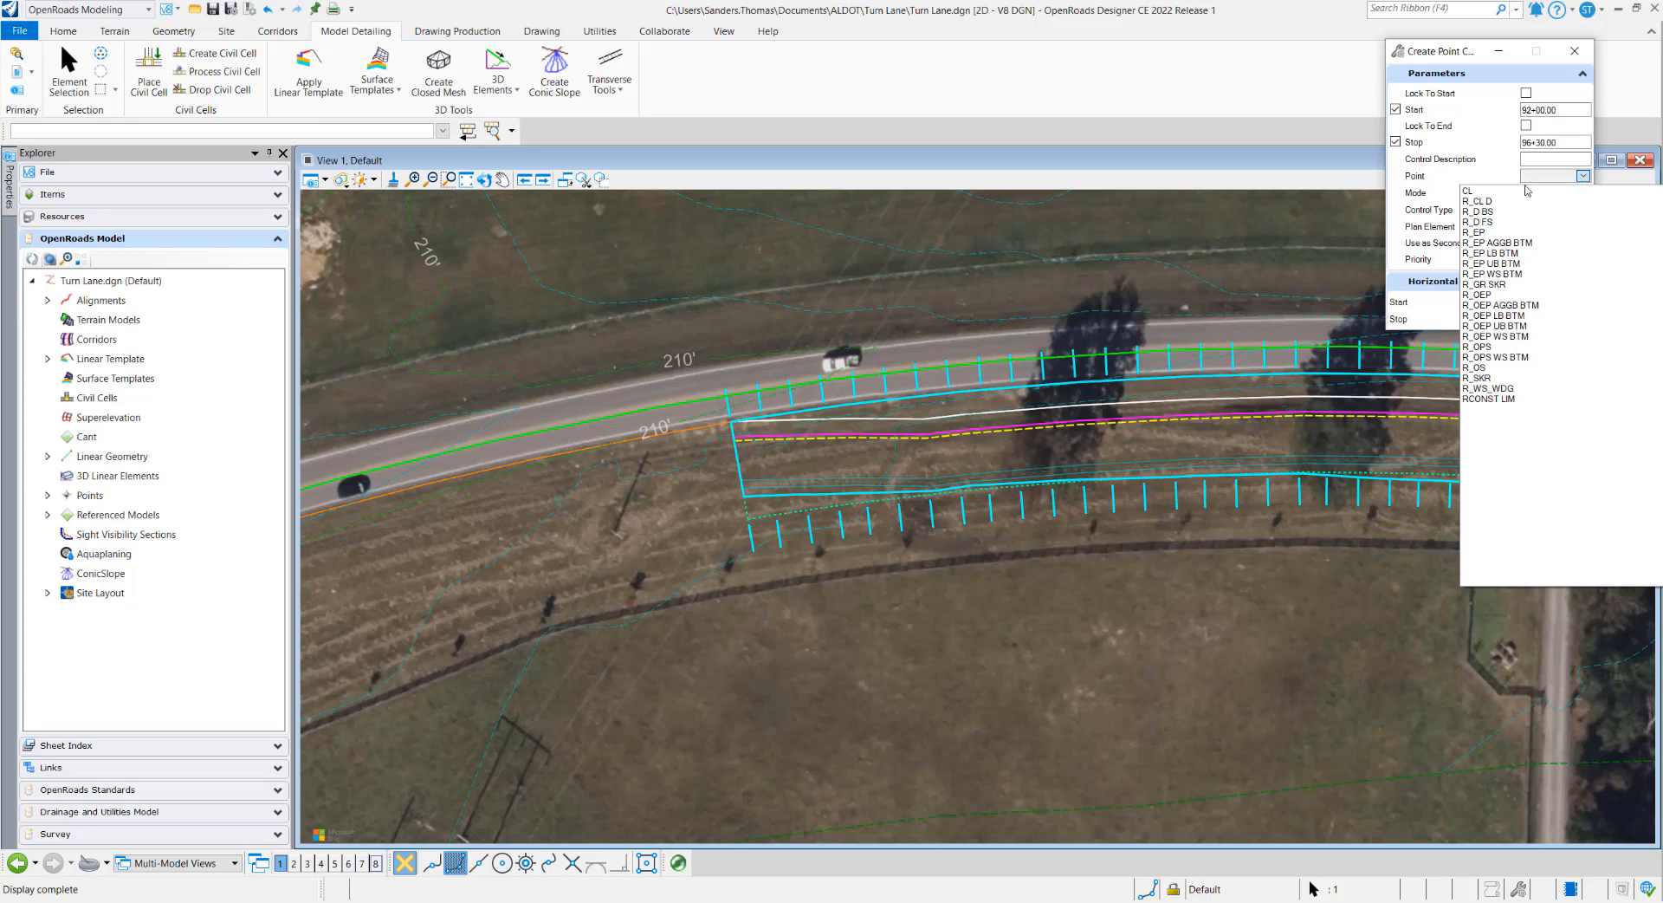
click(1475, 191)
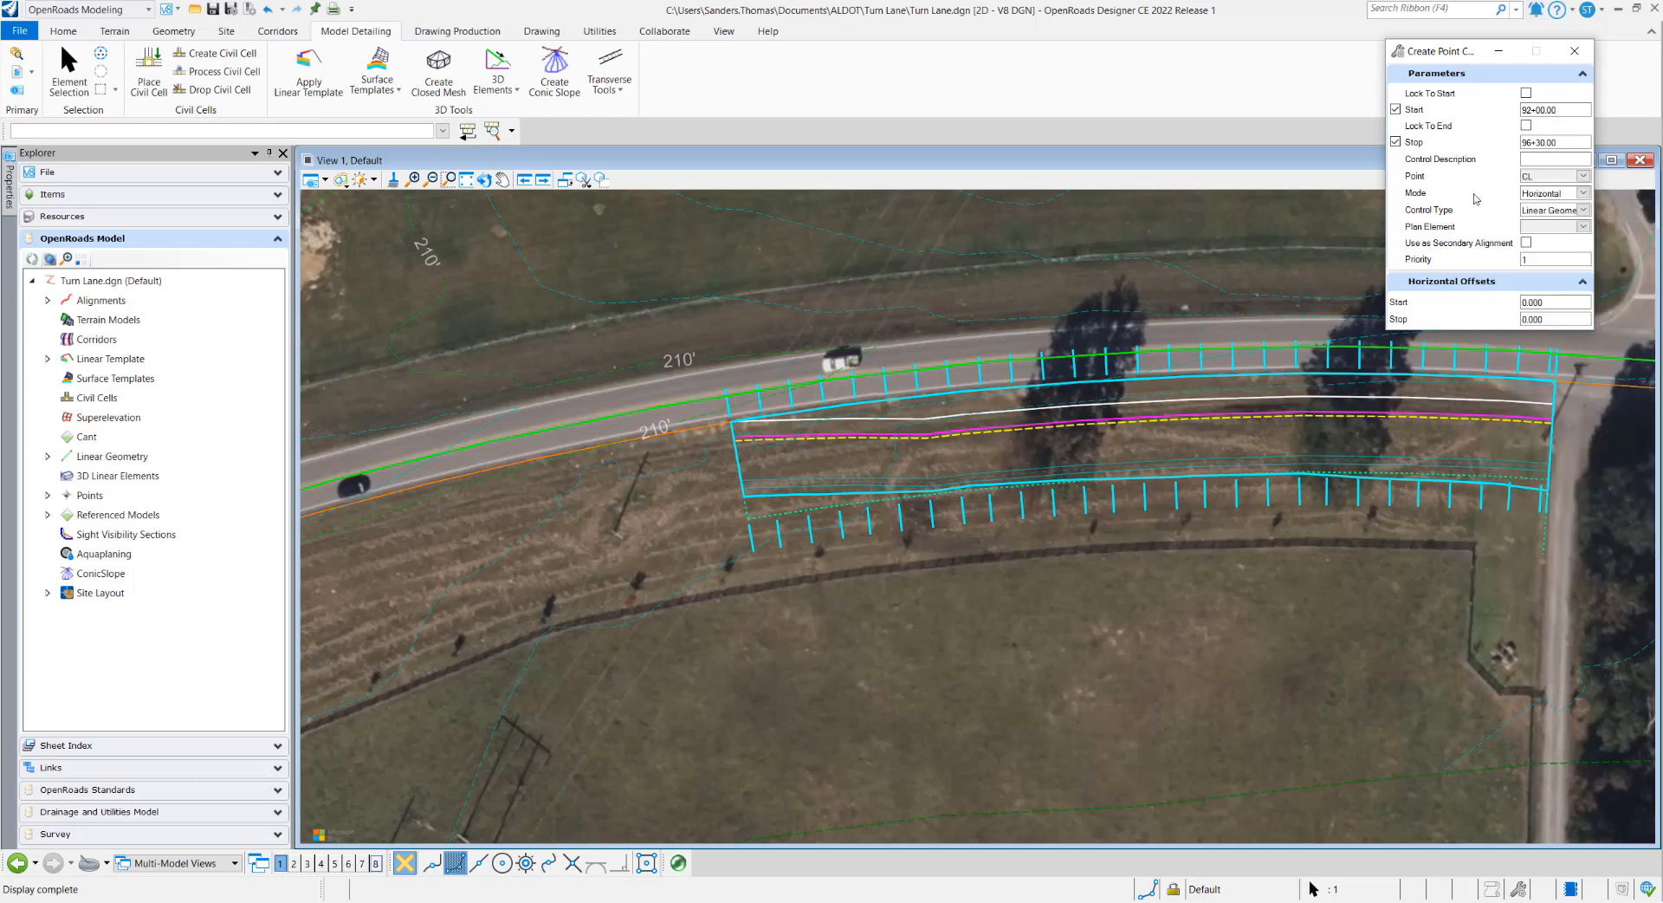
click(1583, 192)
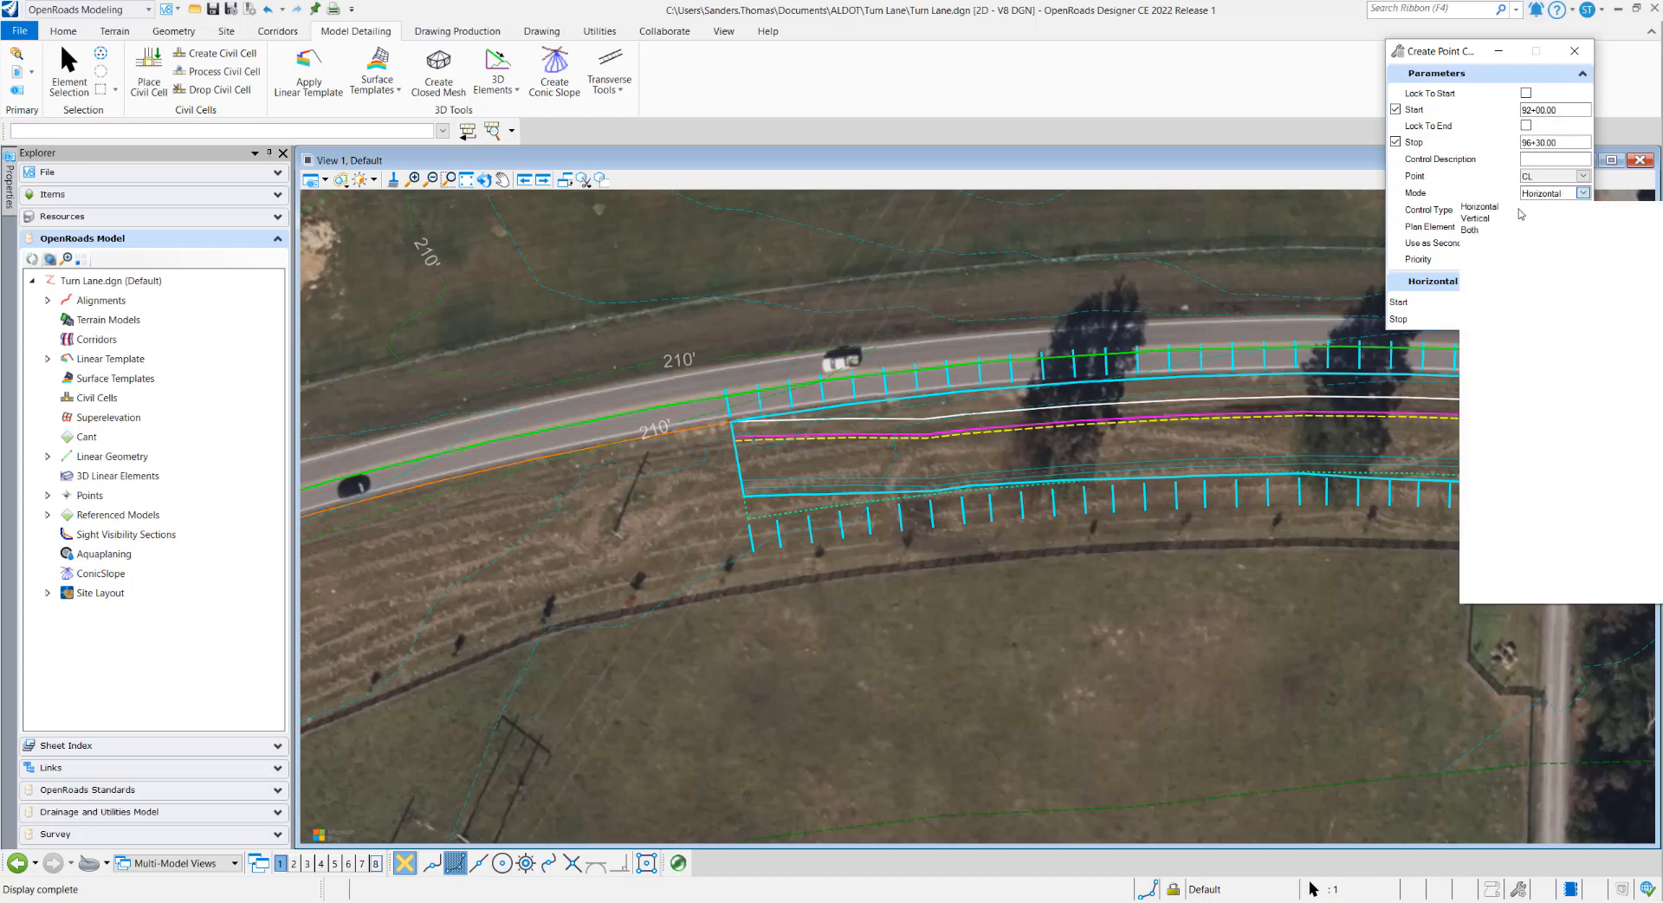
click(1478, 229)
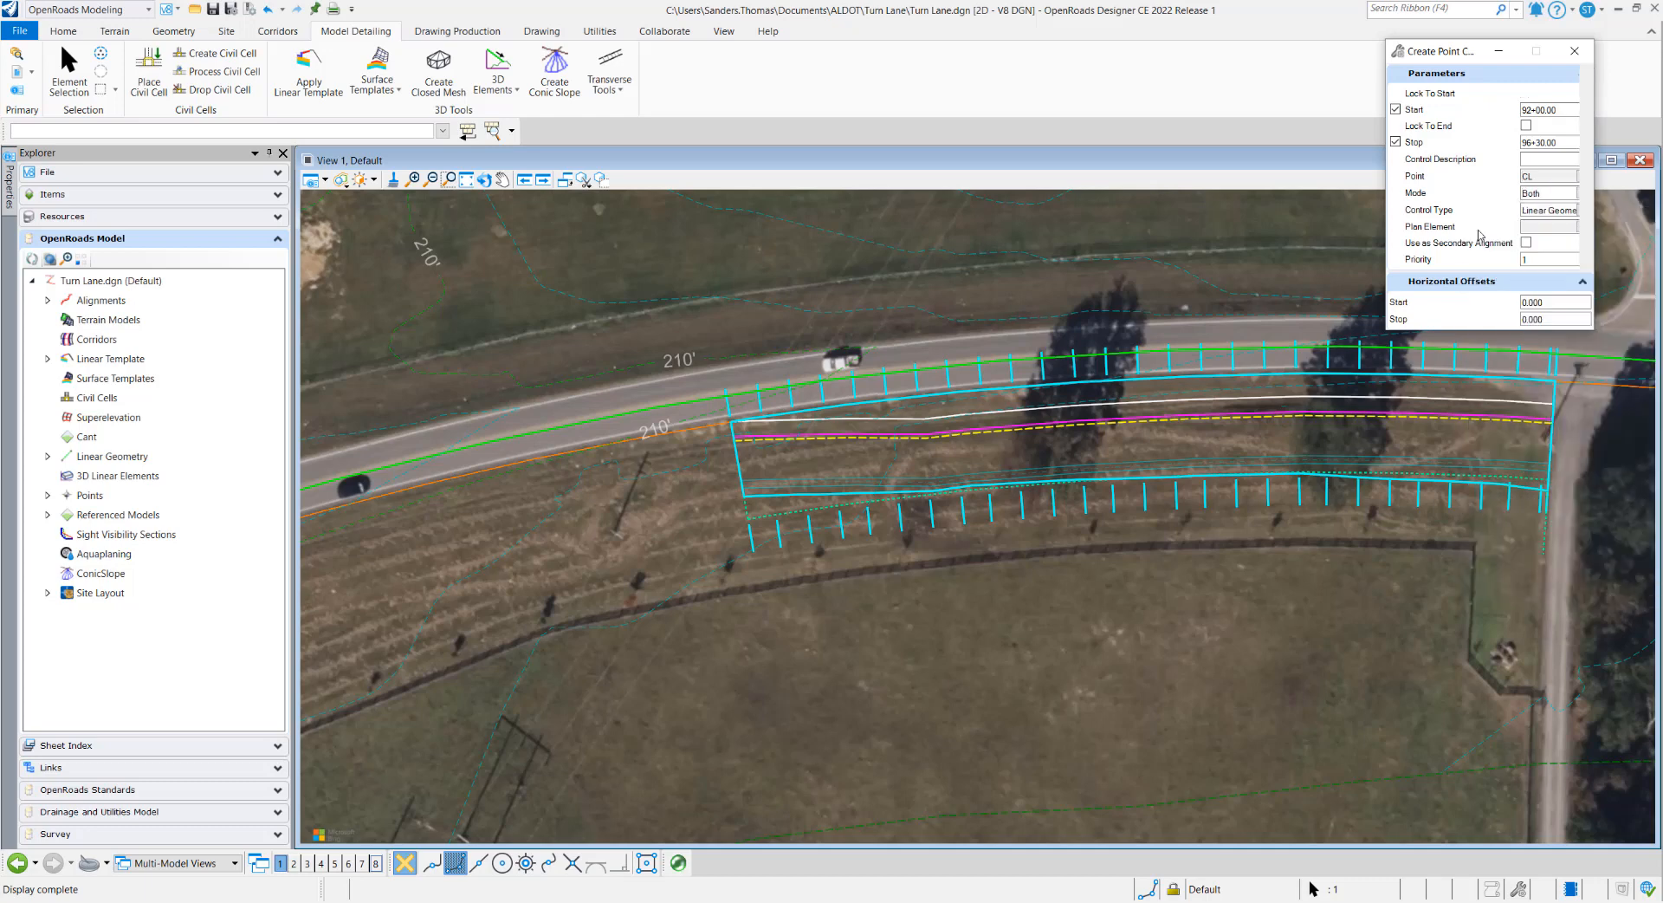
click(1582, 227)
click(1471, 243)
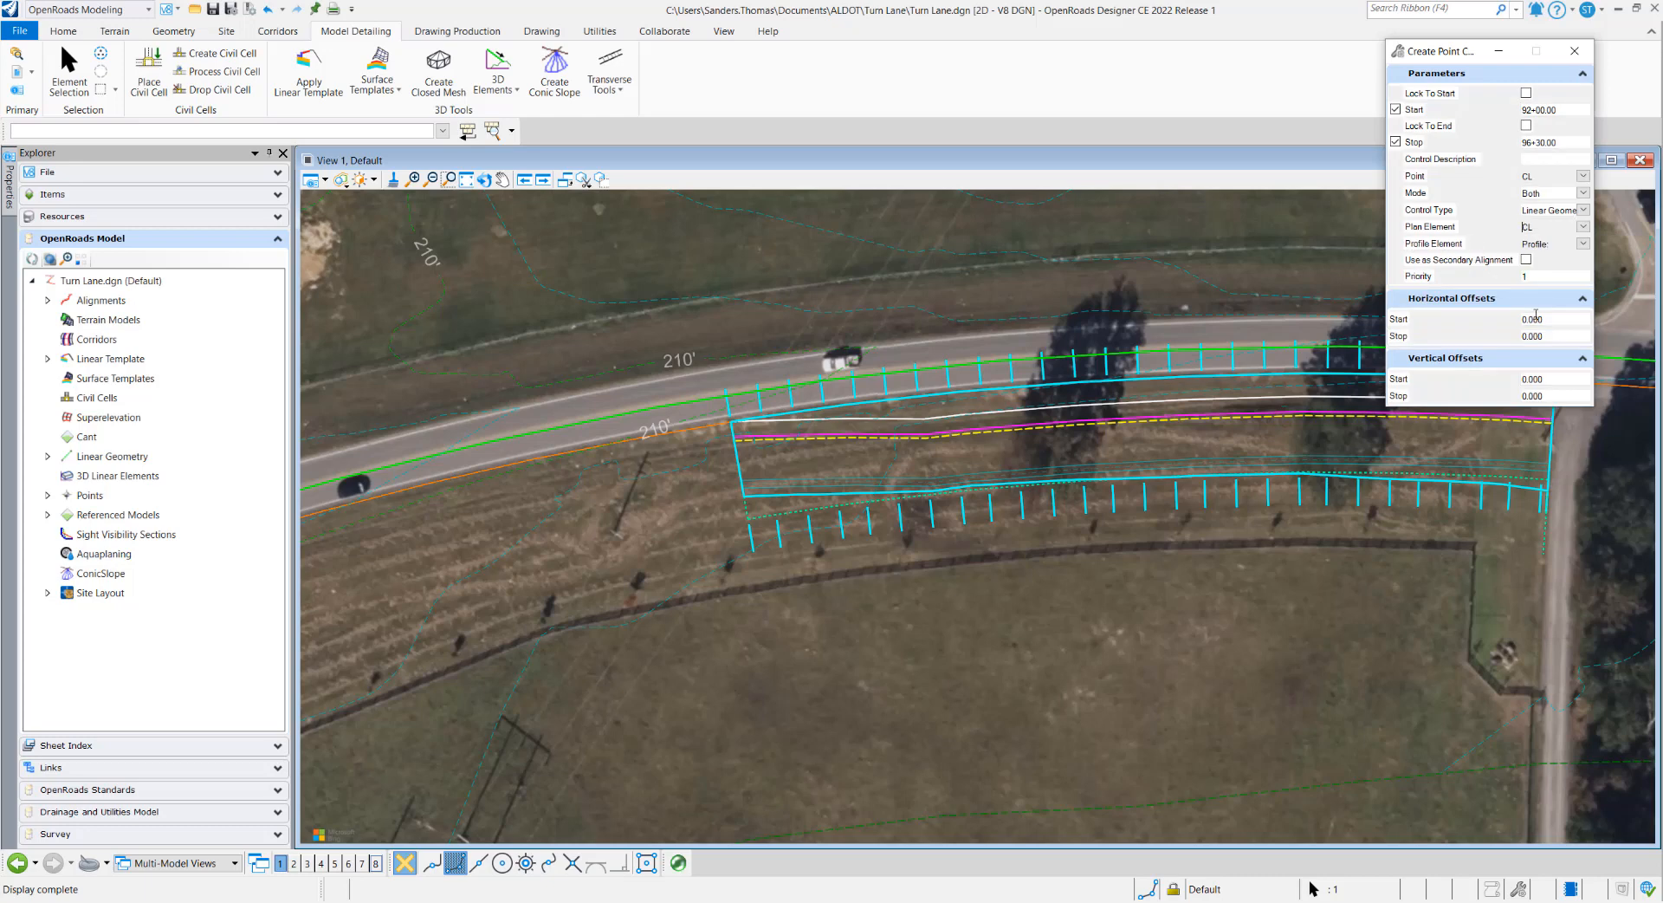
click(1536, 317)
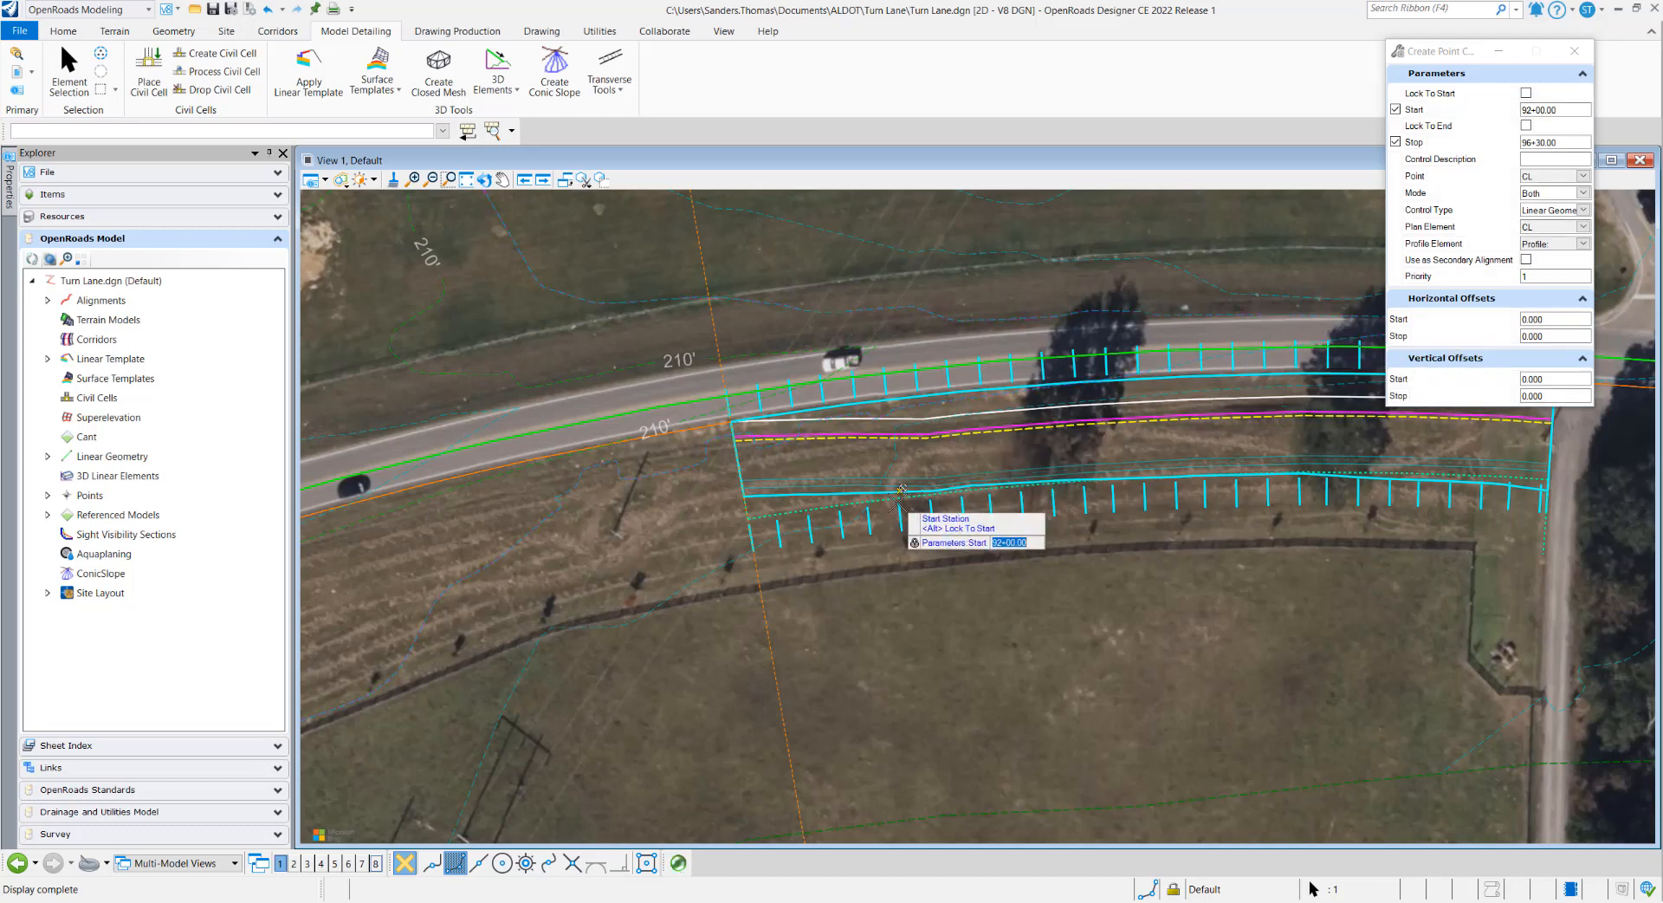
- Create the CL point control from 92+00 to 96+30 with priority 1 and zero offsets, close the corridor objects and save the file
click(877, 596)
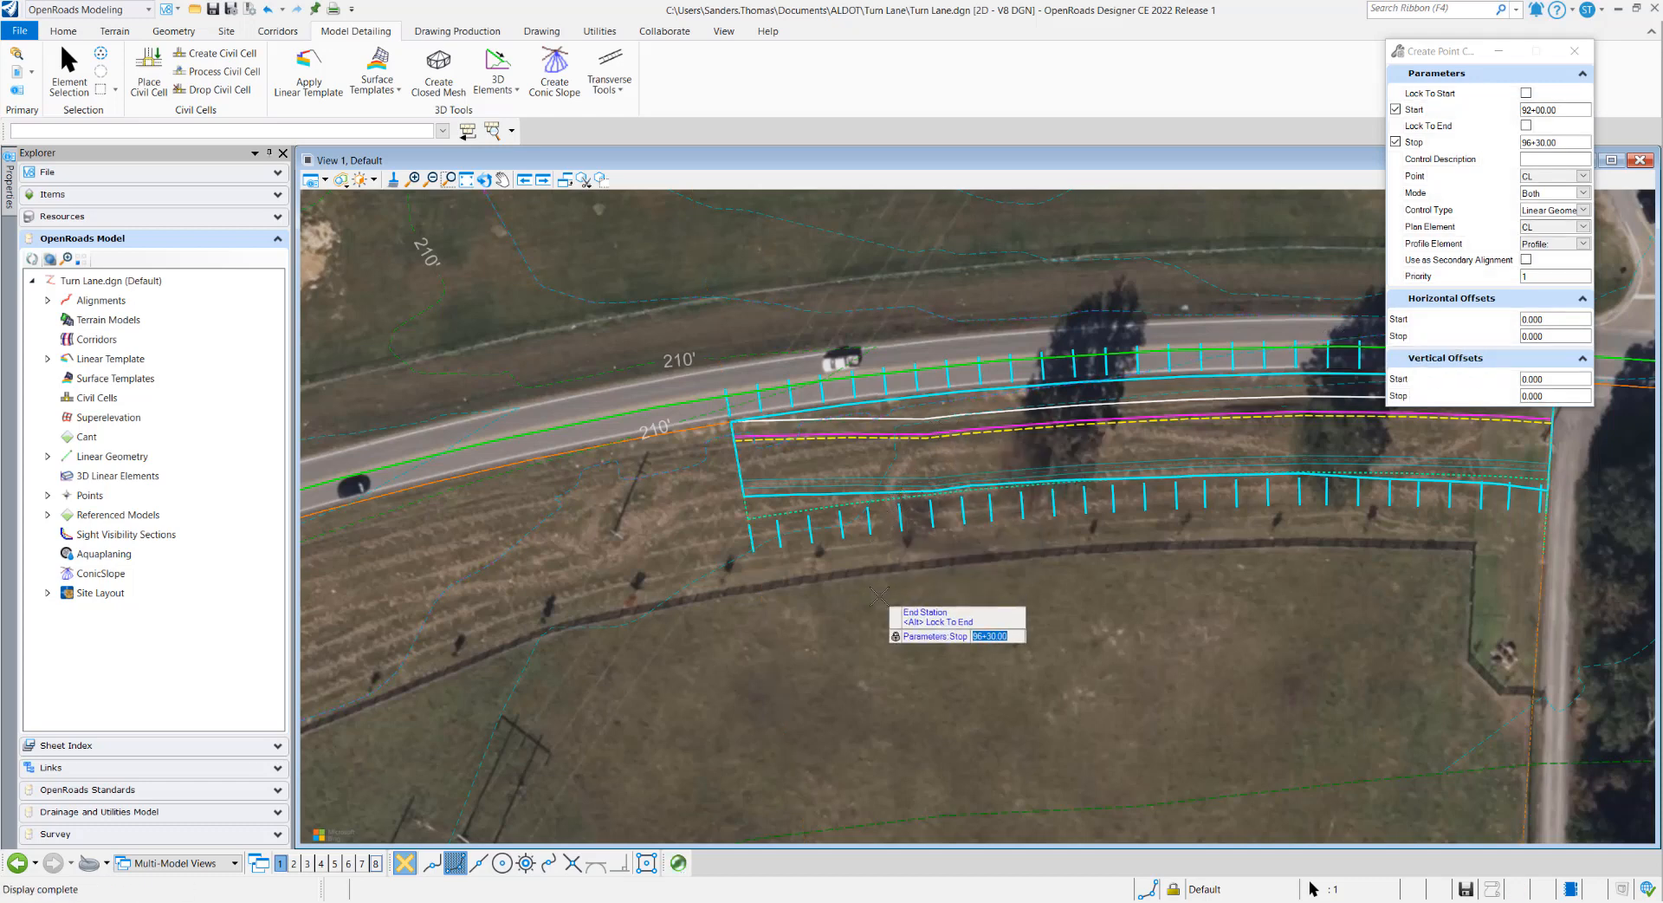
click(880, 596)
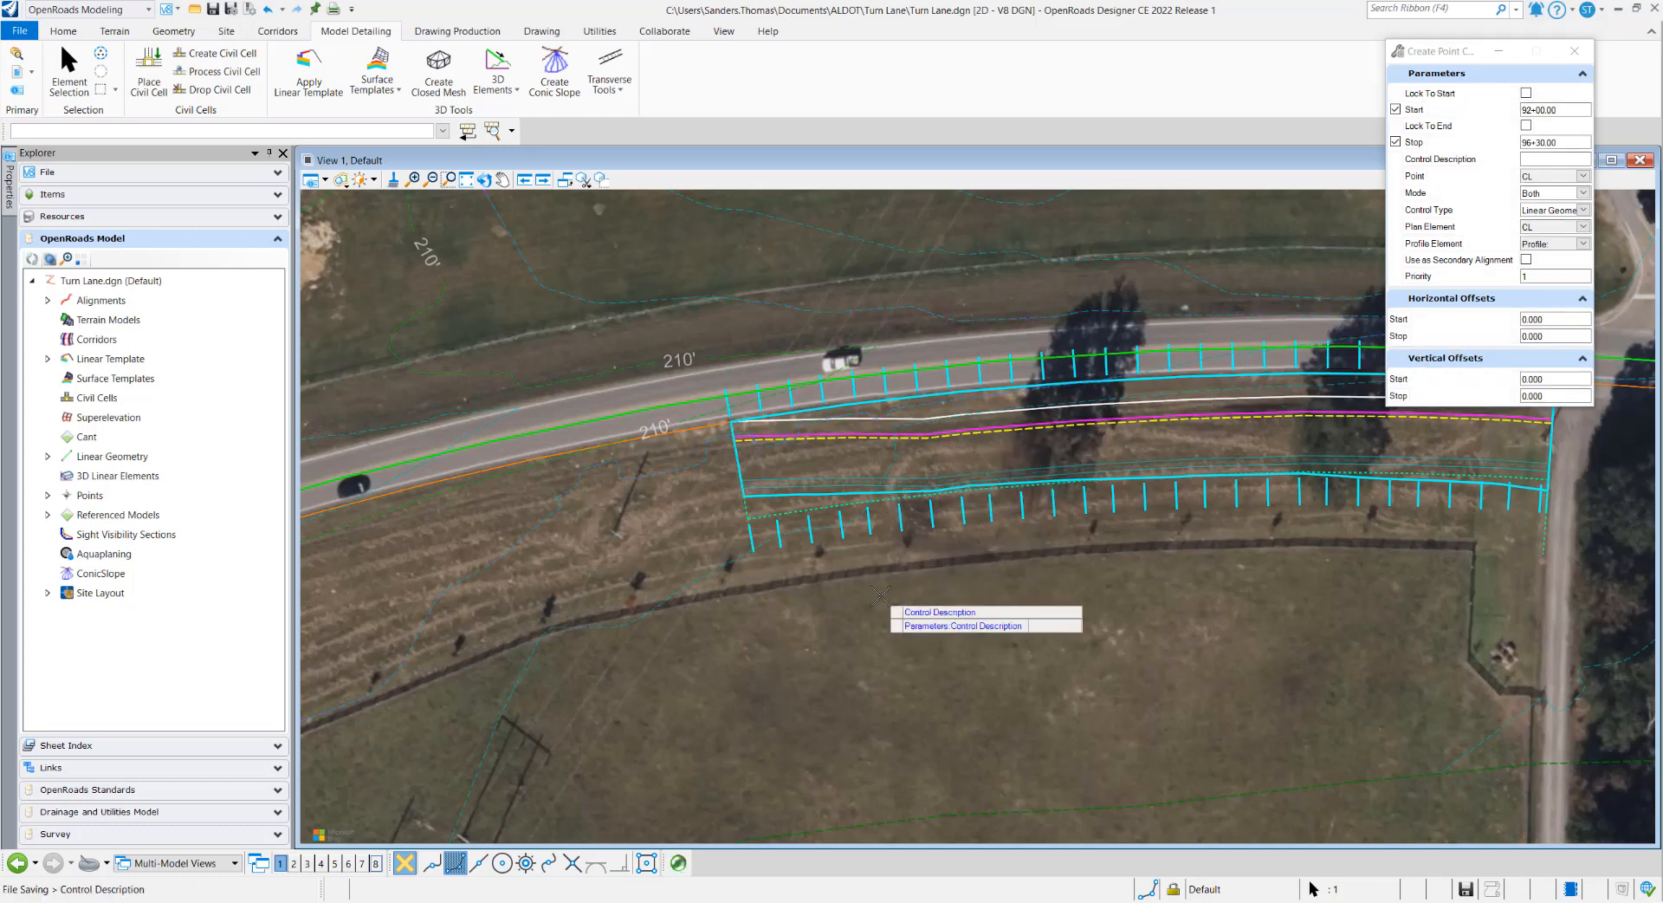
click(880, 596)
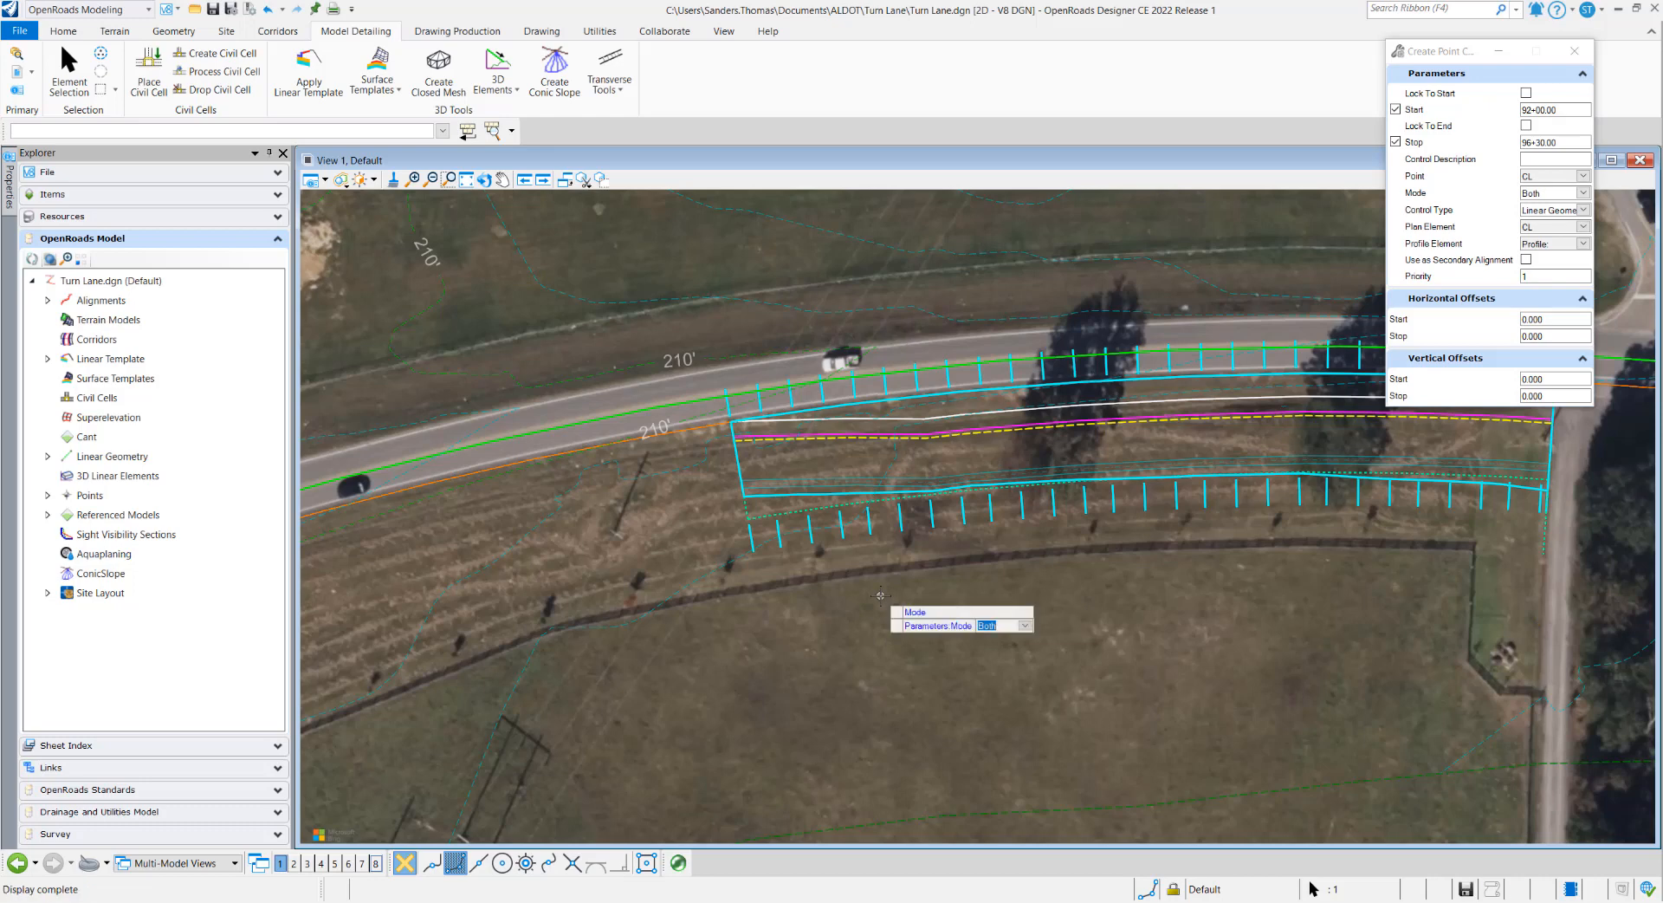
click(880, 596)
click(880, 596)
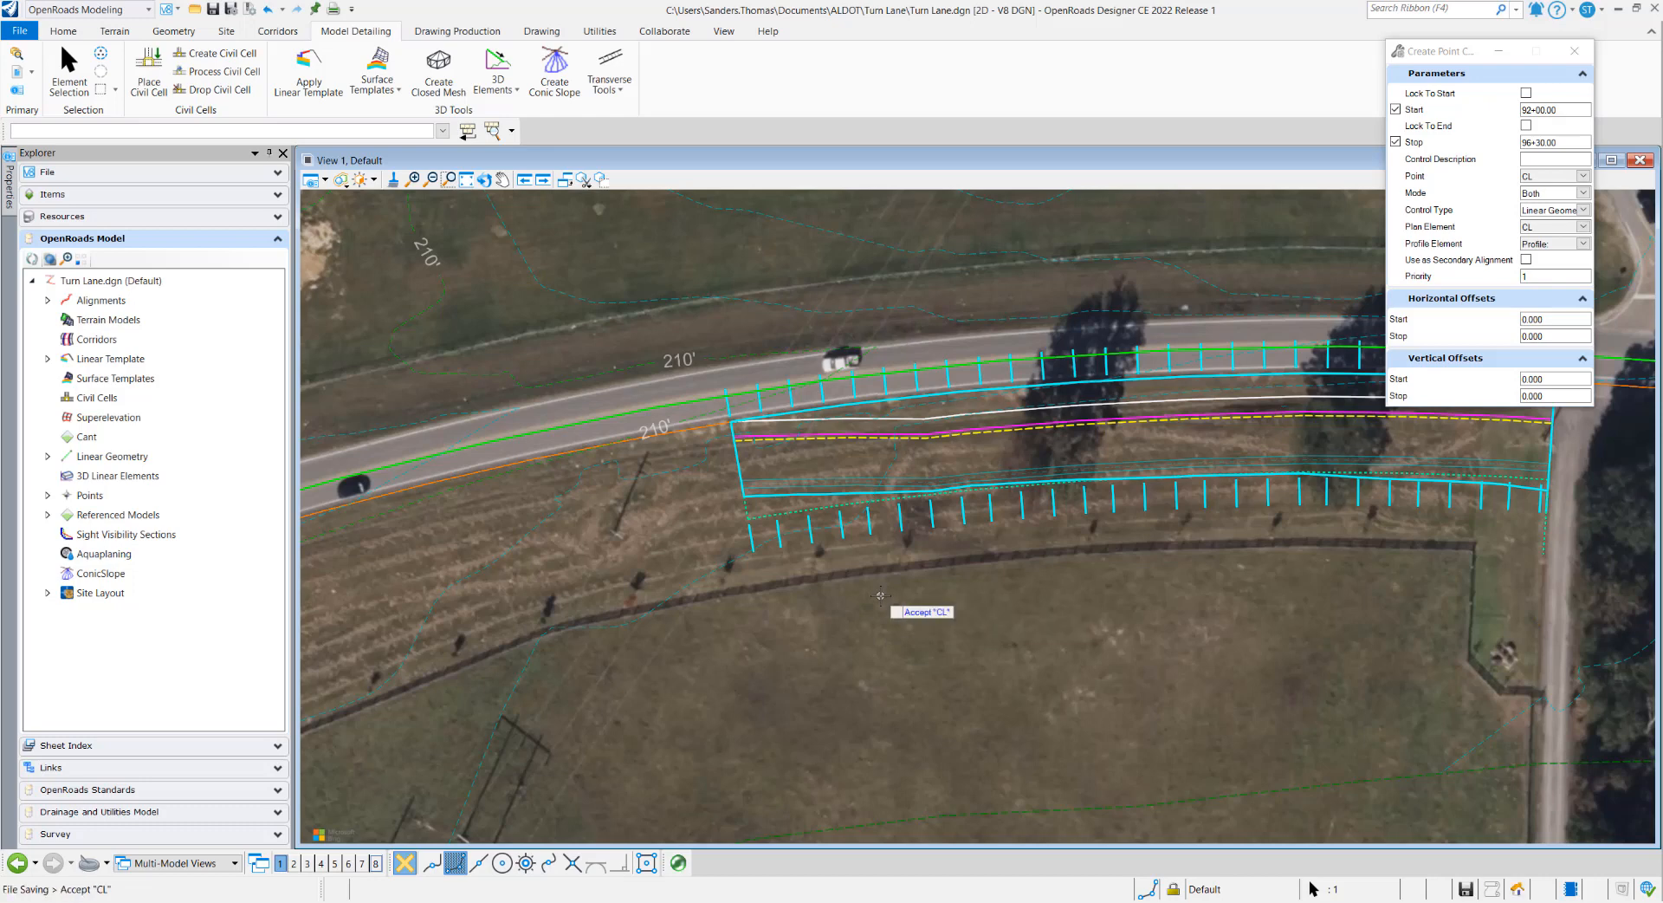
click(880, 596)
click(880, 596)
click(880, 596)
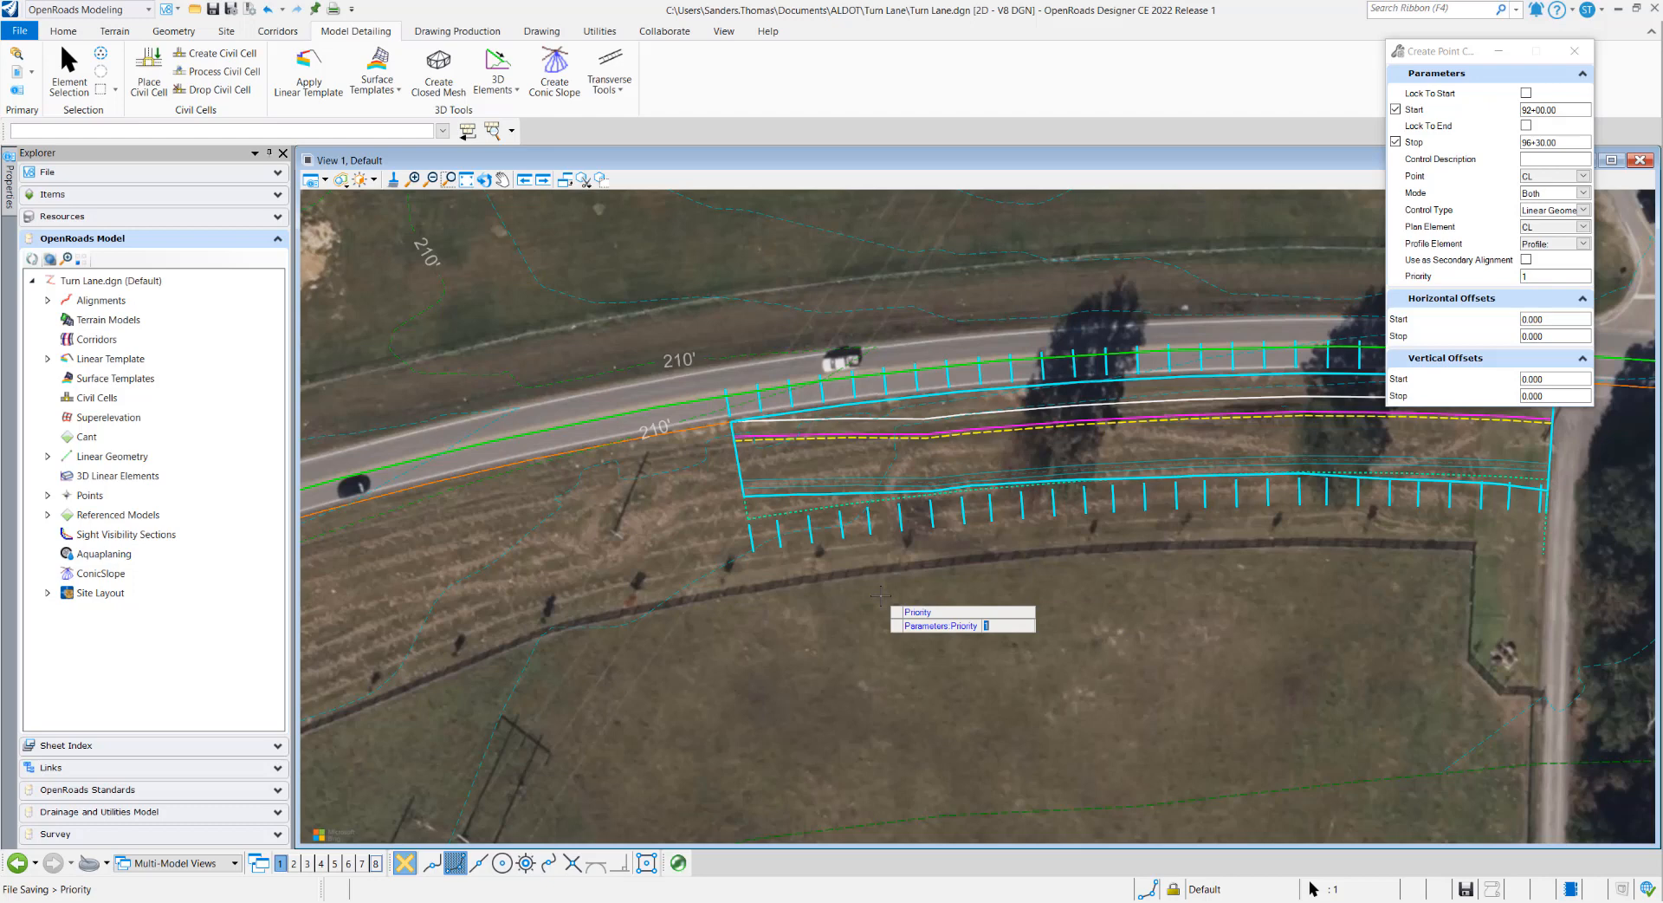
click(881, 596)
click(880, 596)
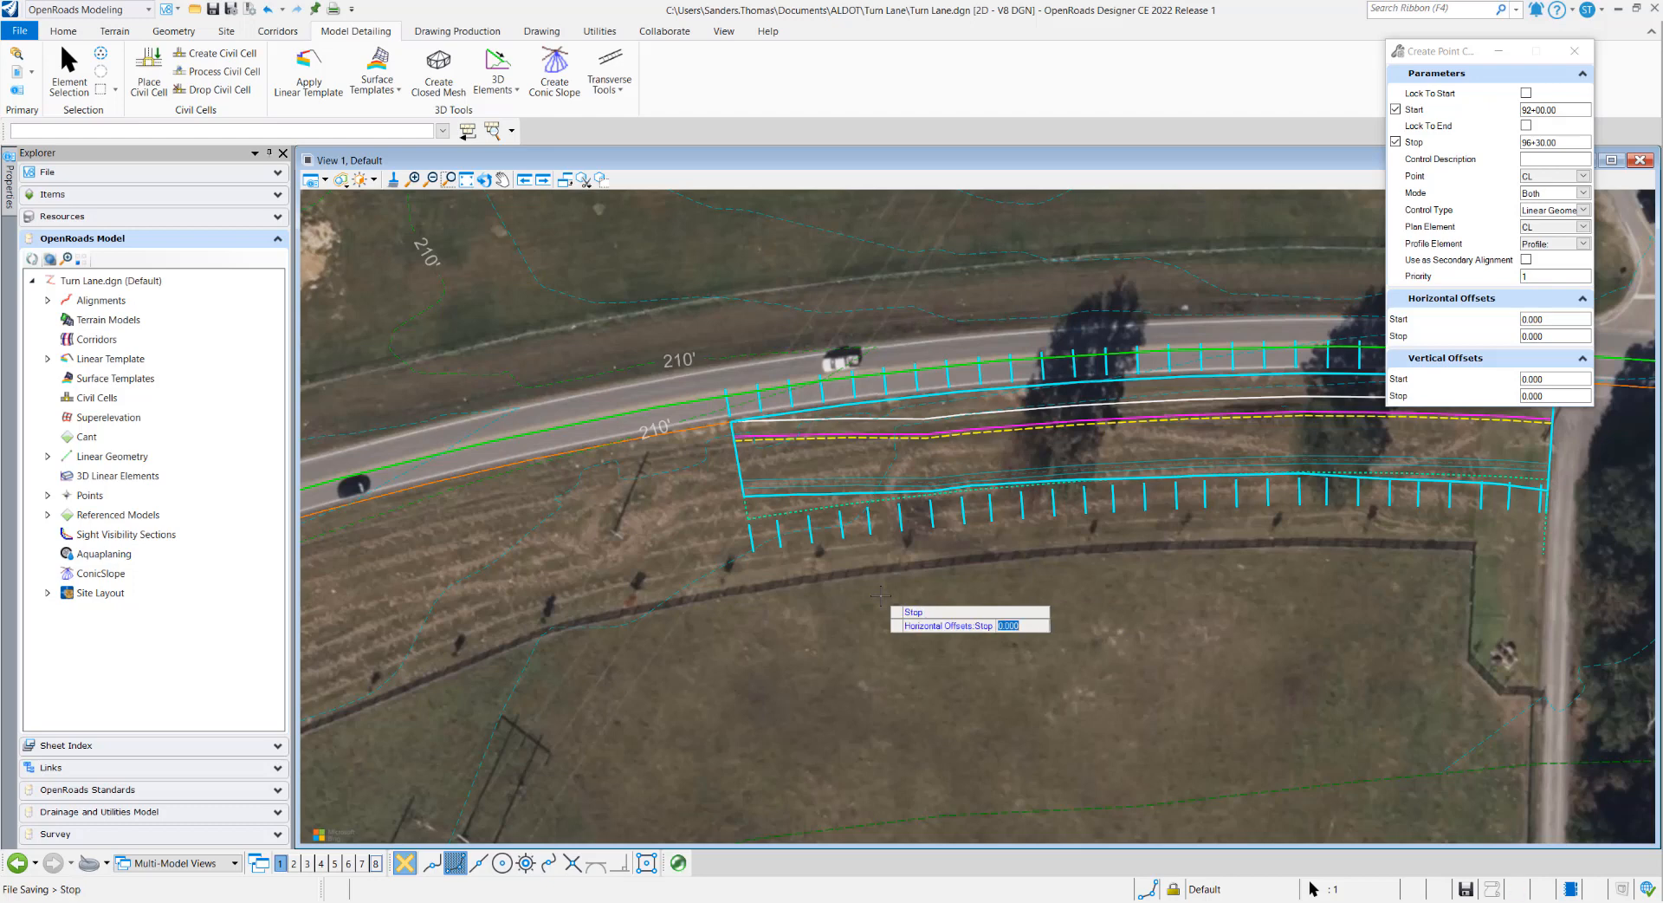
click(880, 596)
click(880, 596)
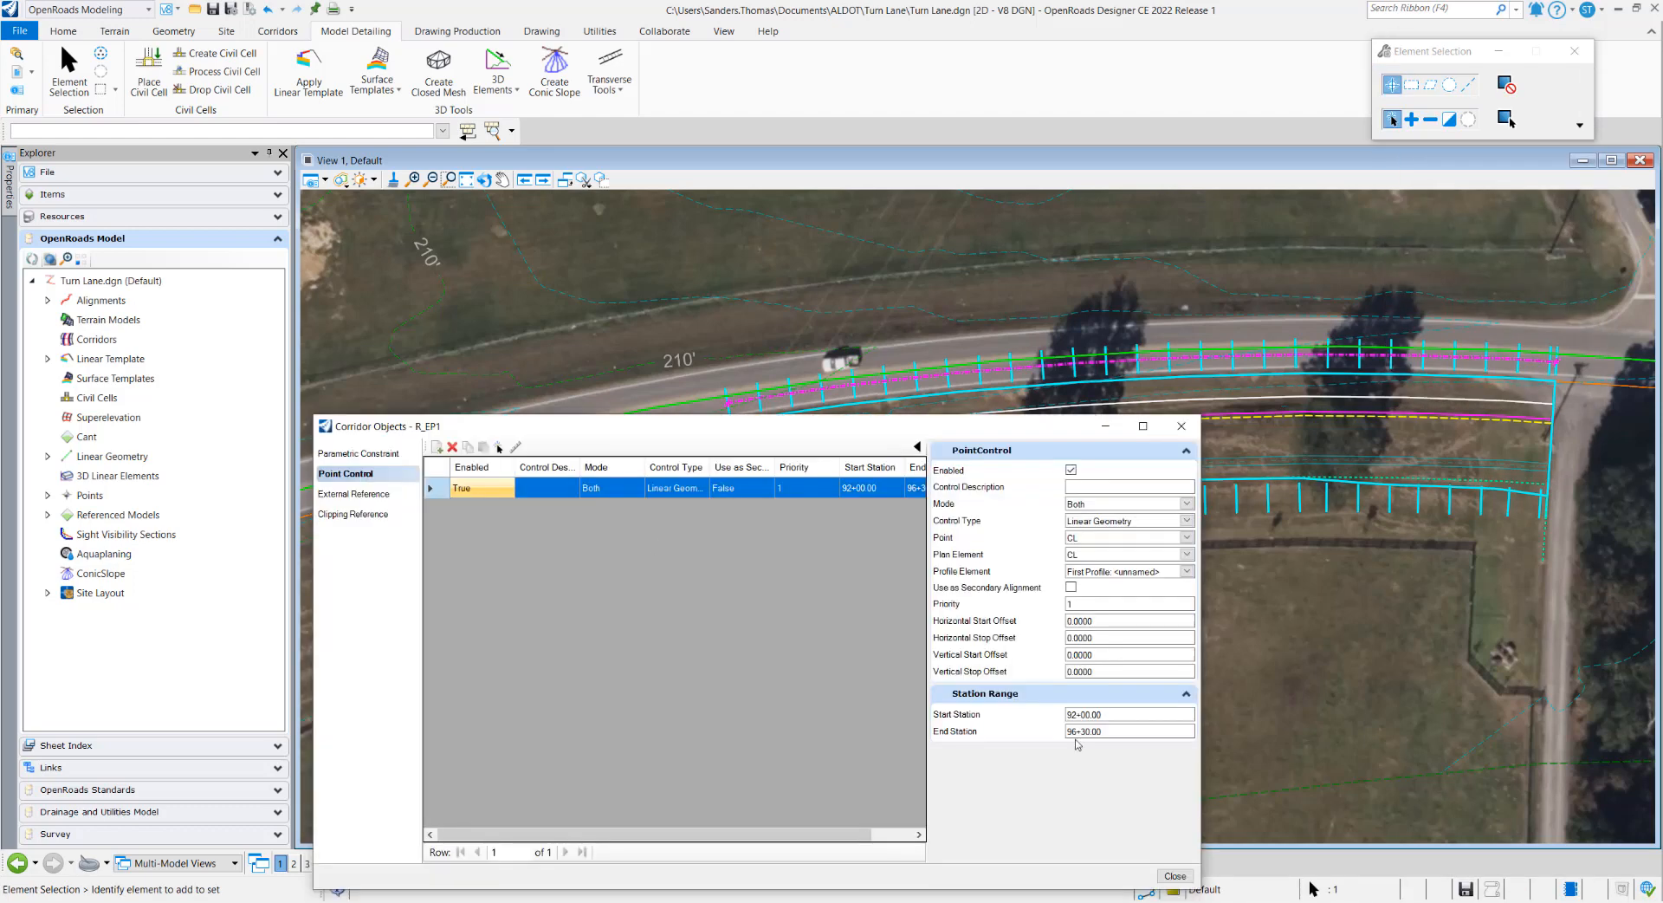
click(1175, 876)
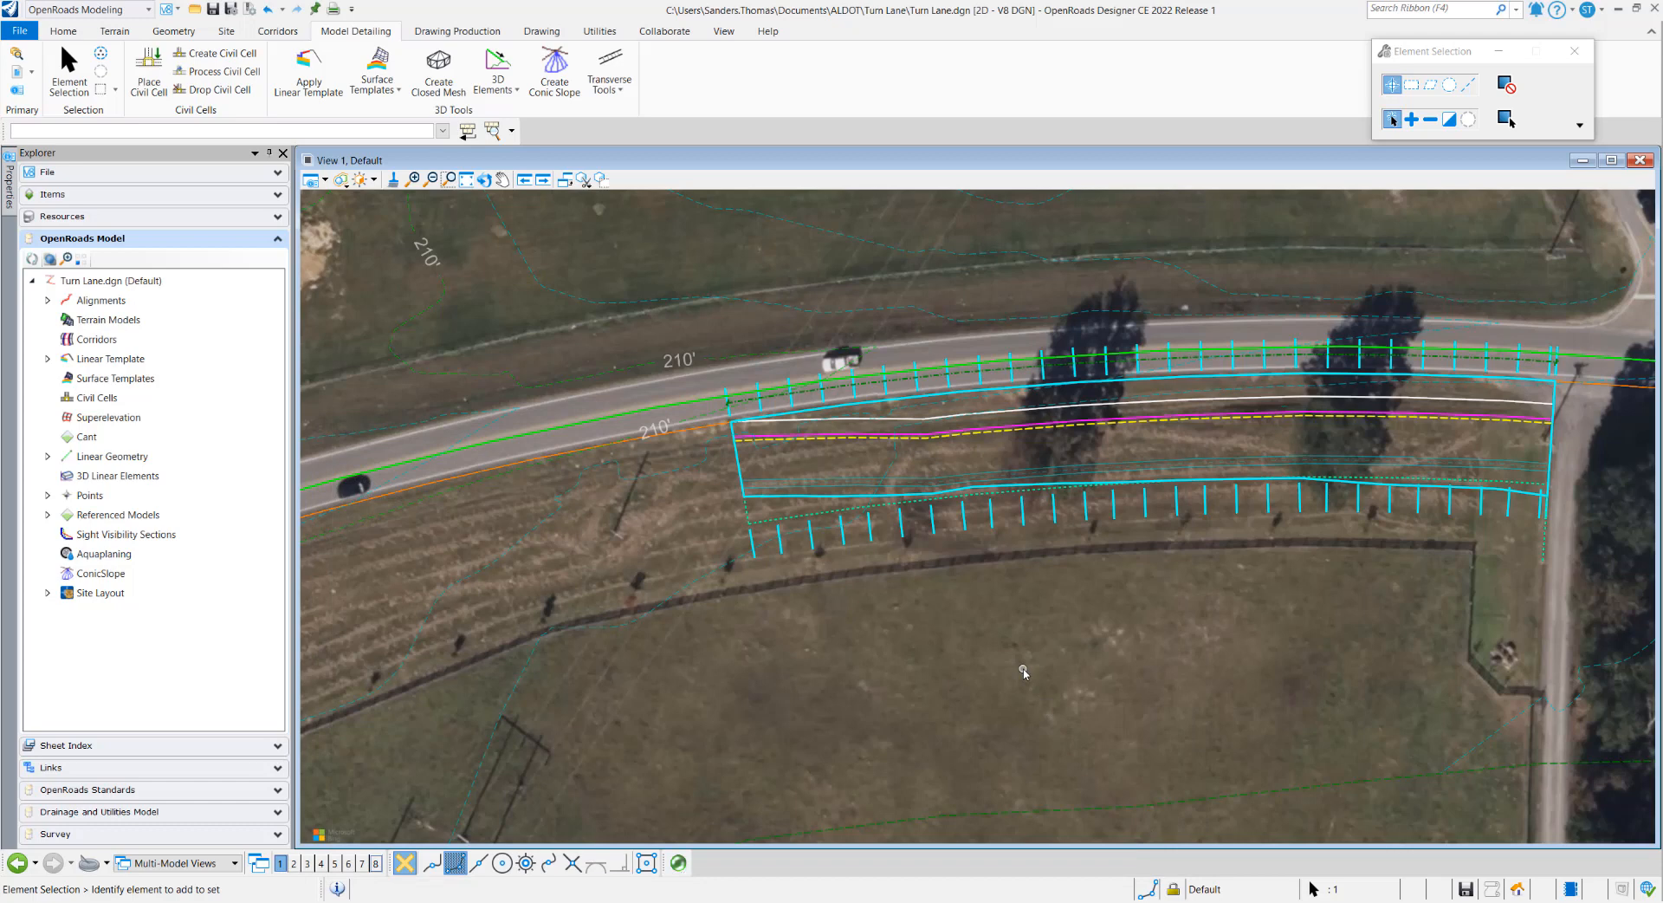
key(ctrl+s)
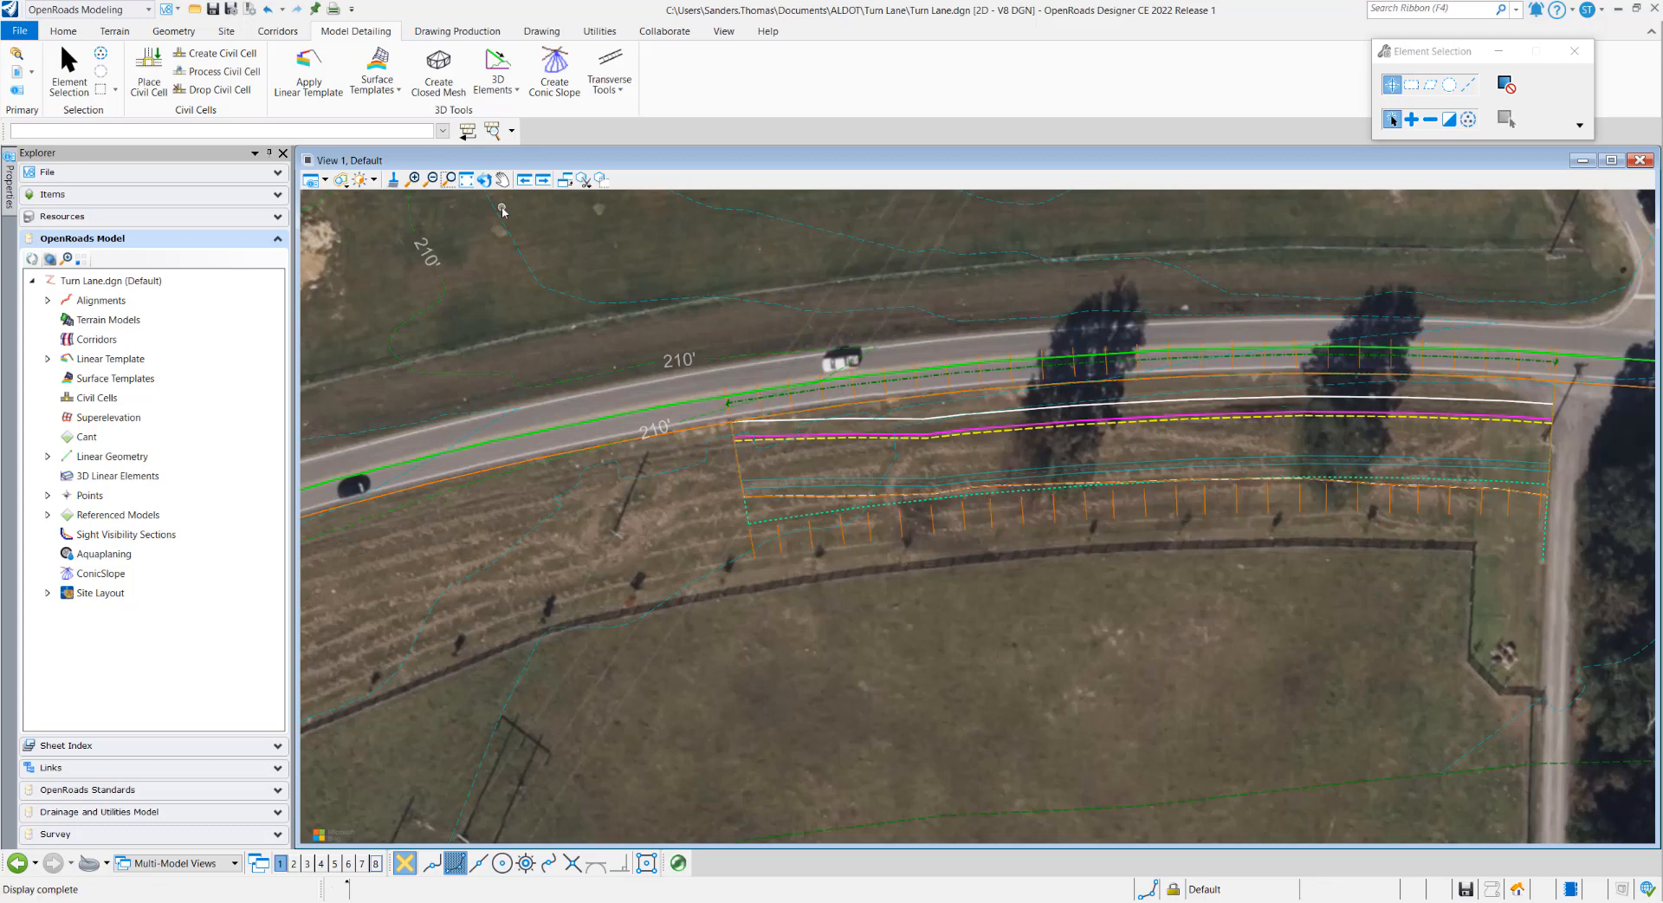
- Open a dynamic cross section view of the Turn Lane Rt linear template in View 7
click(276, 31)
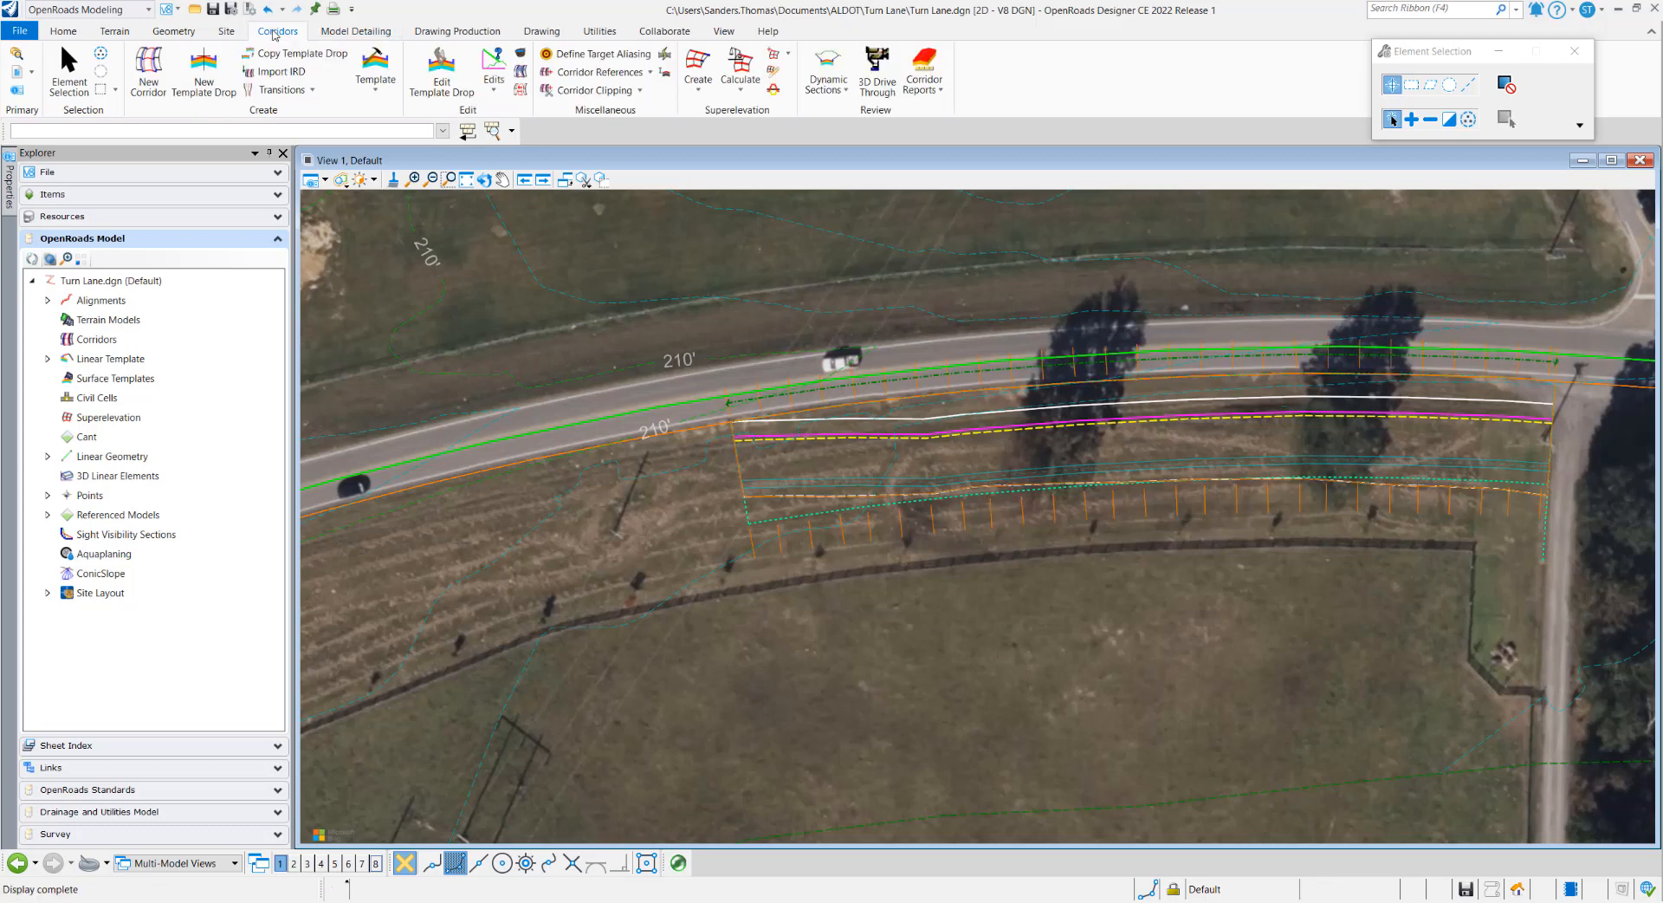
click(827, 63)
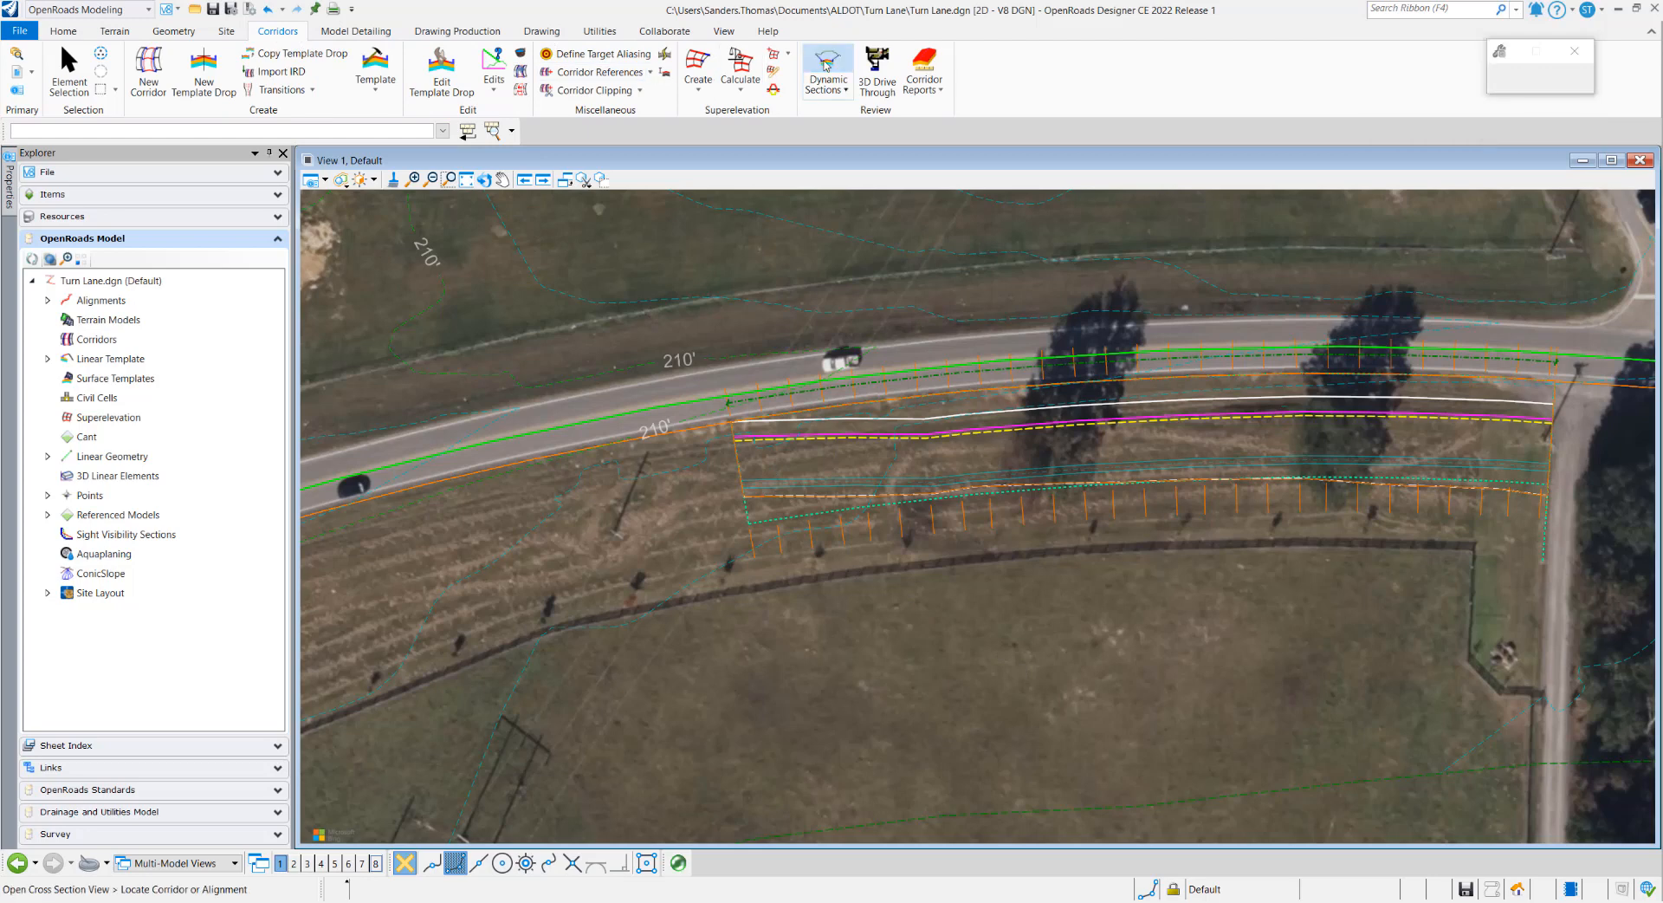
click(880, 380)
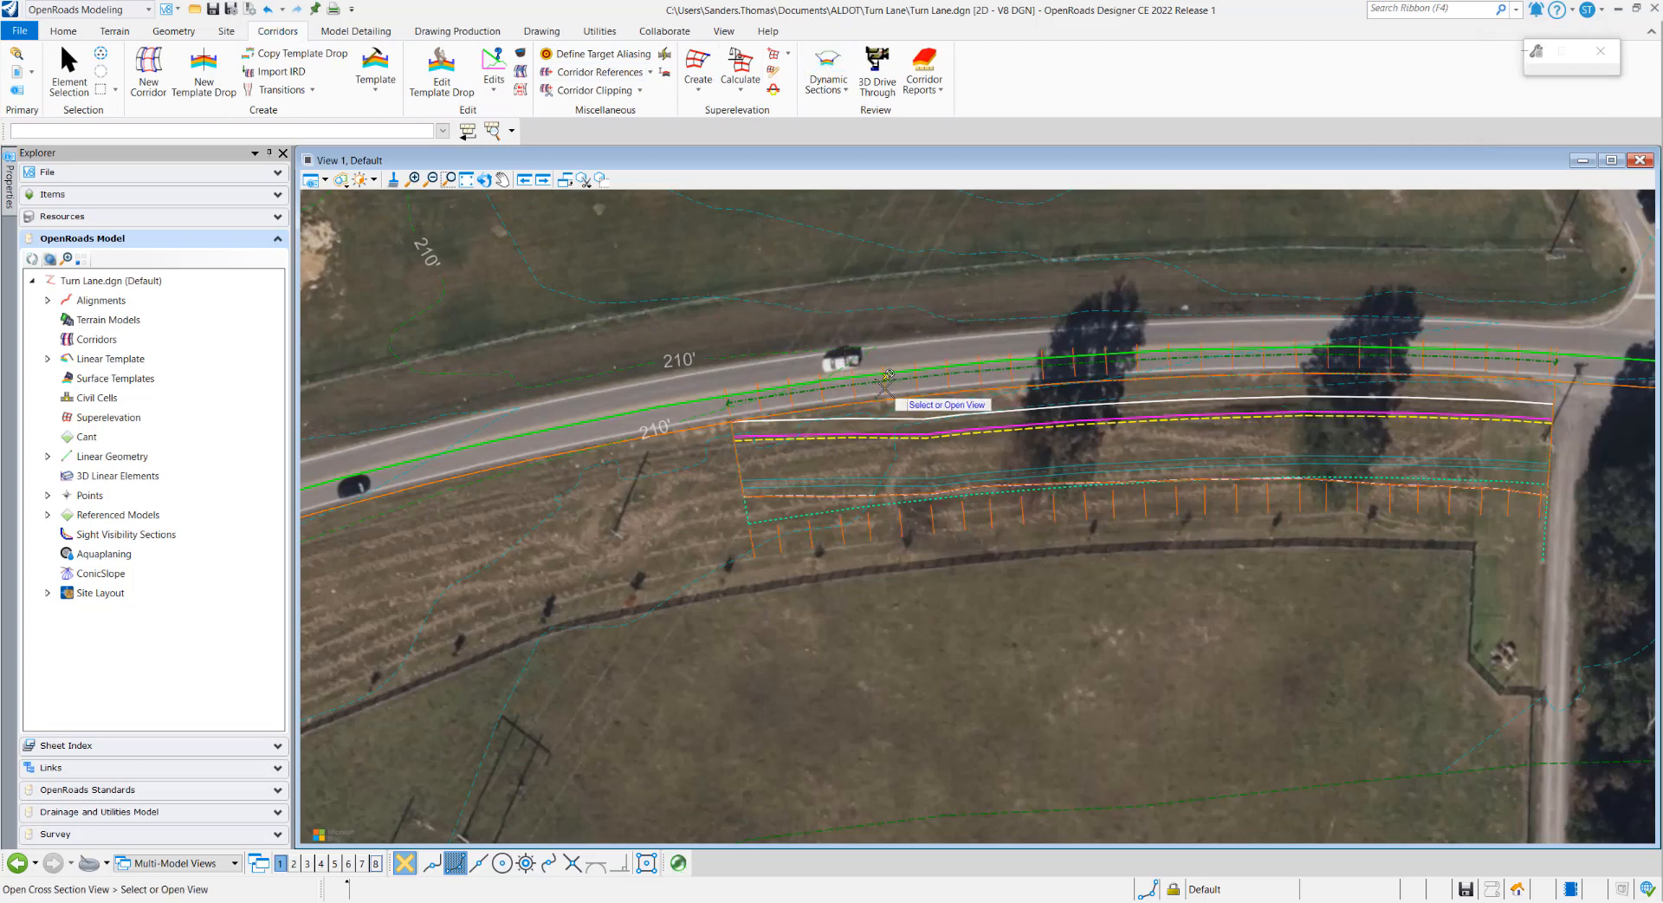
click(362, 864)
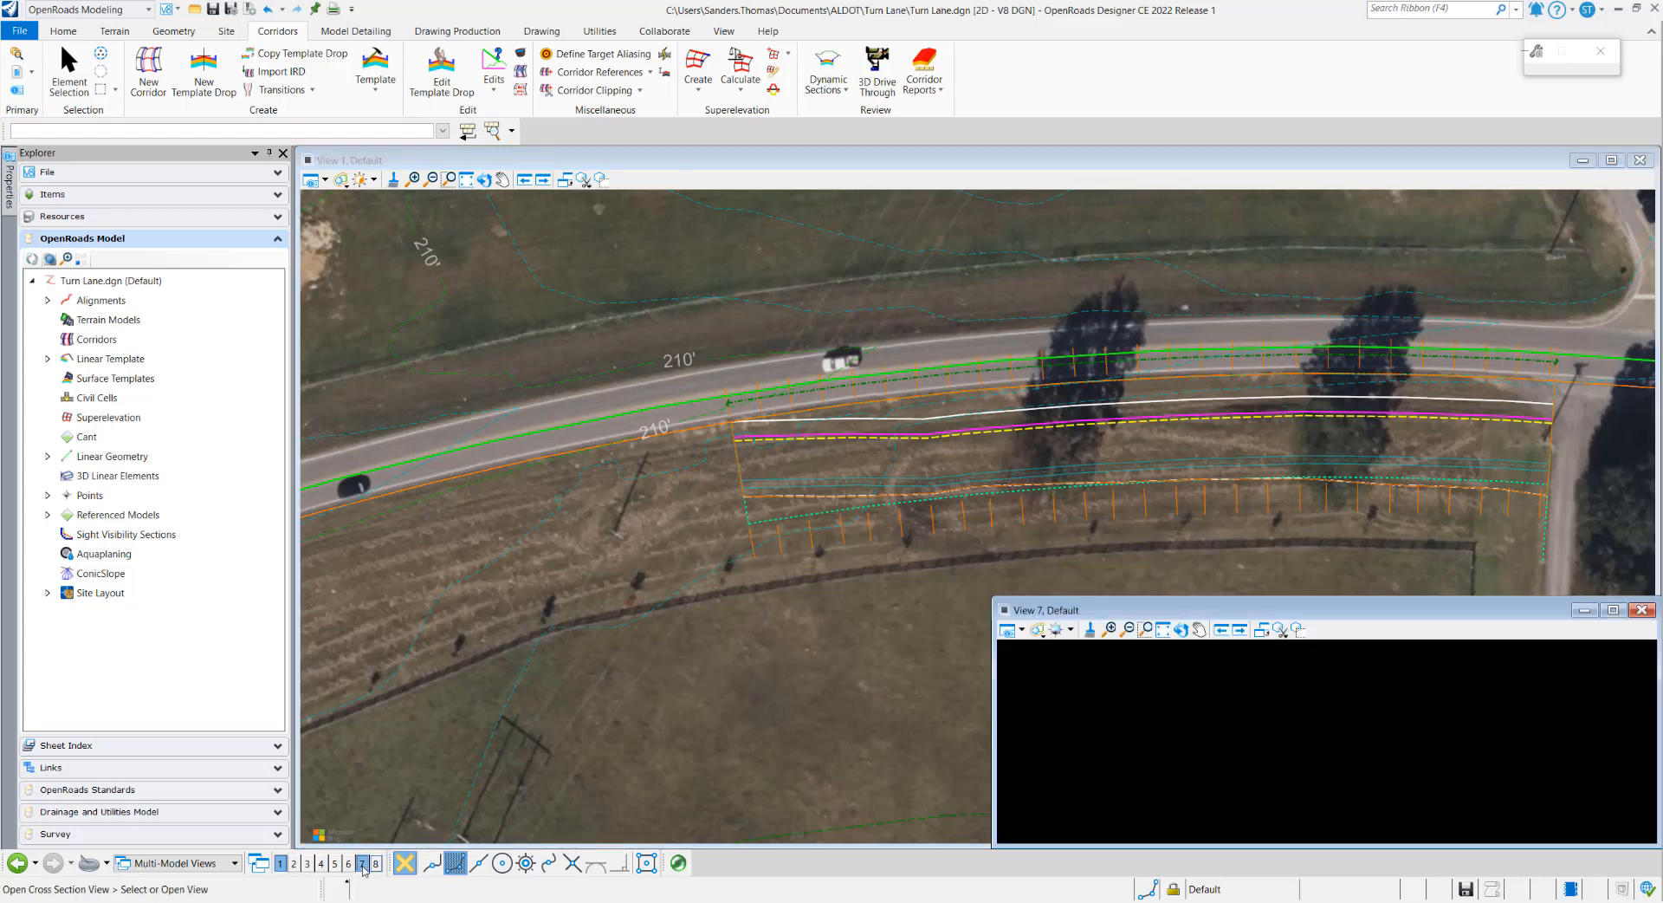
click(1033, 706)
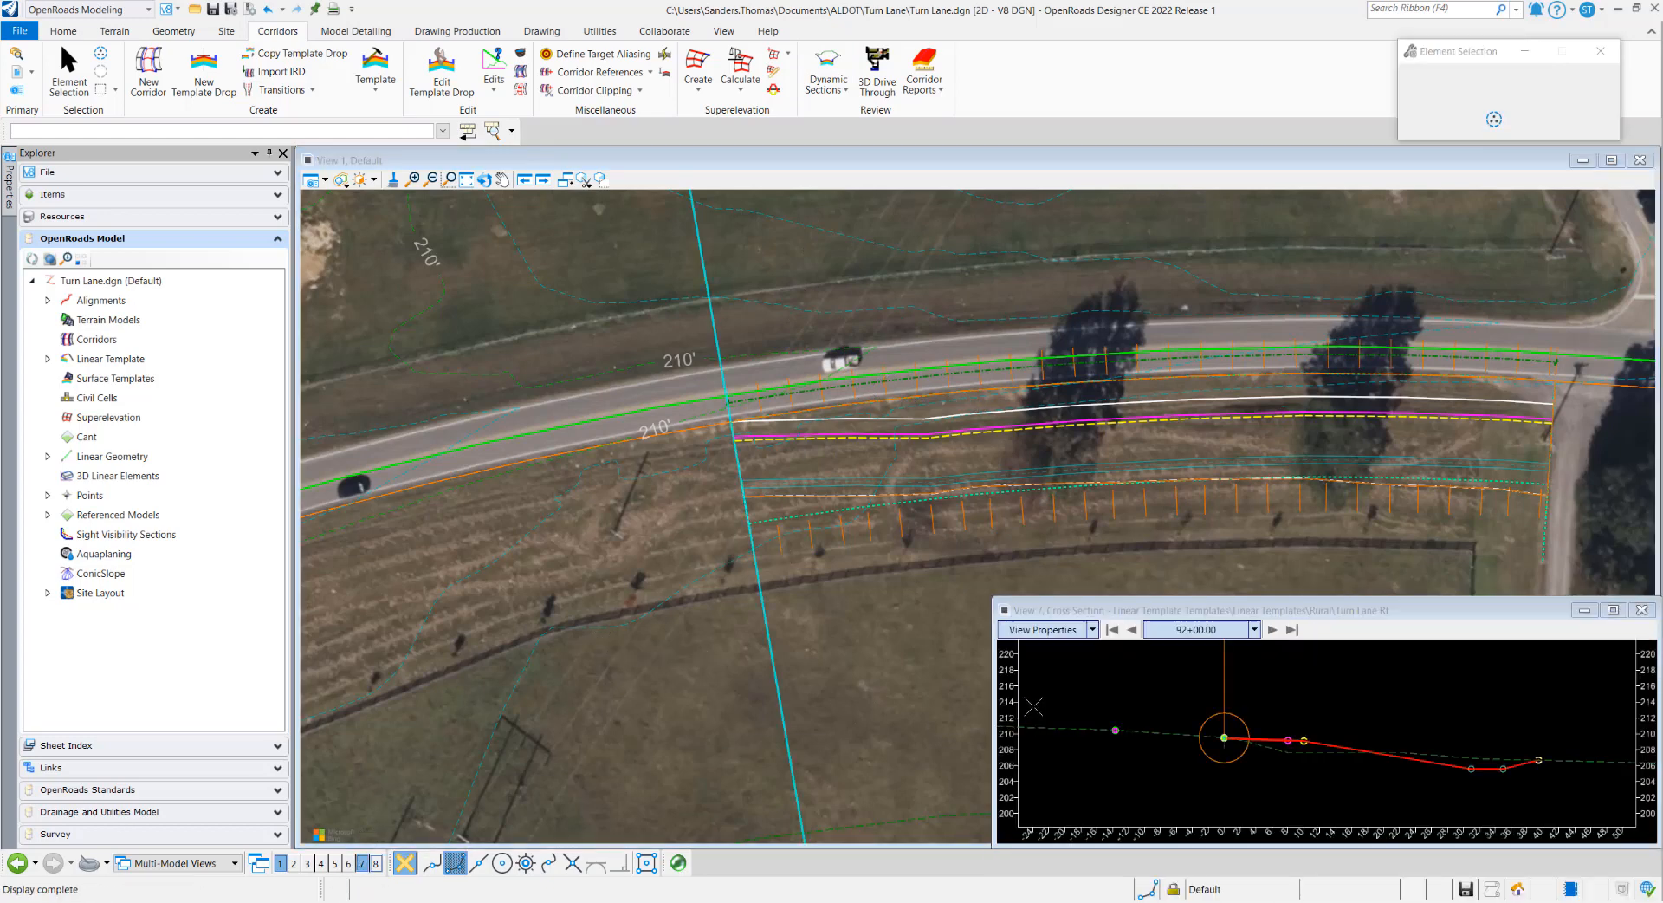
- Advance the cross section to station 92+10 and enlarge View 7 to examine the start of the lane at the centerline
click(1272, 629)
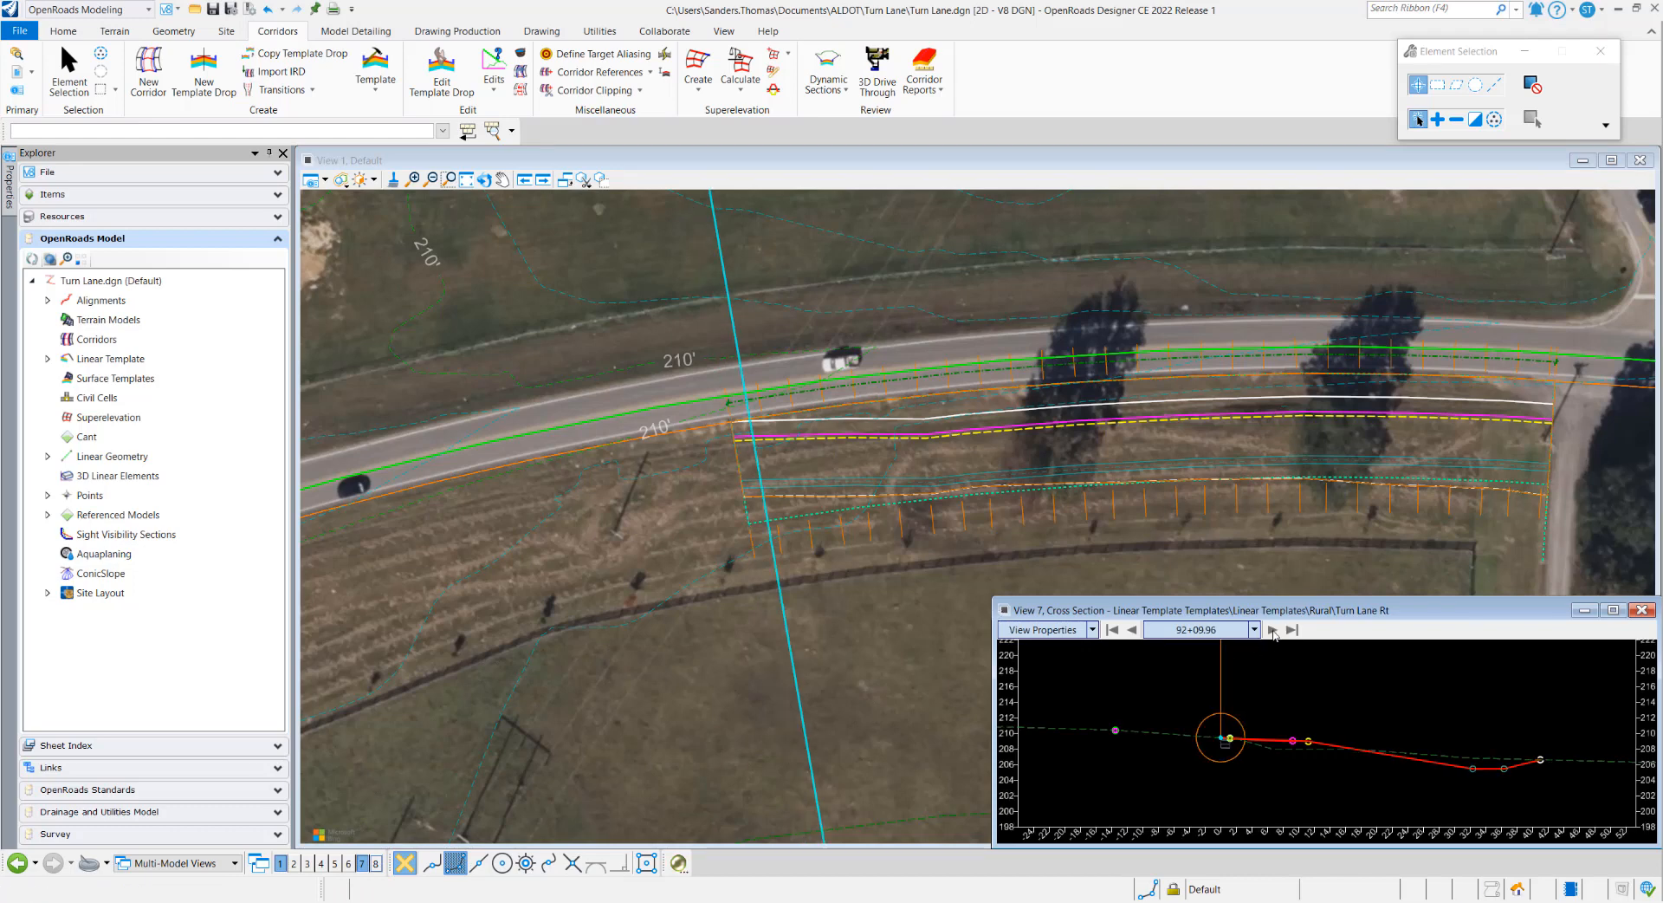
click(1272, 630)
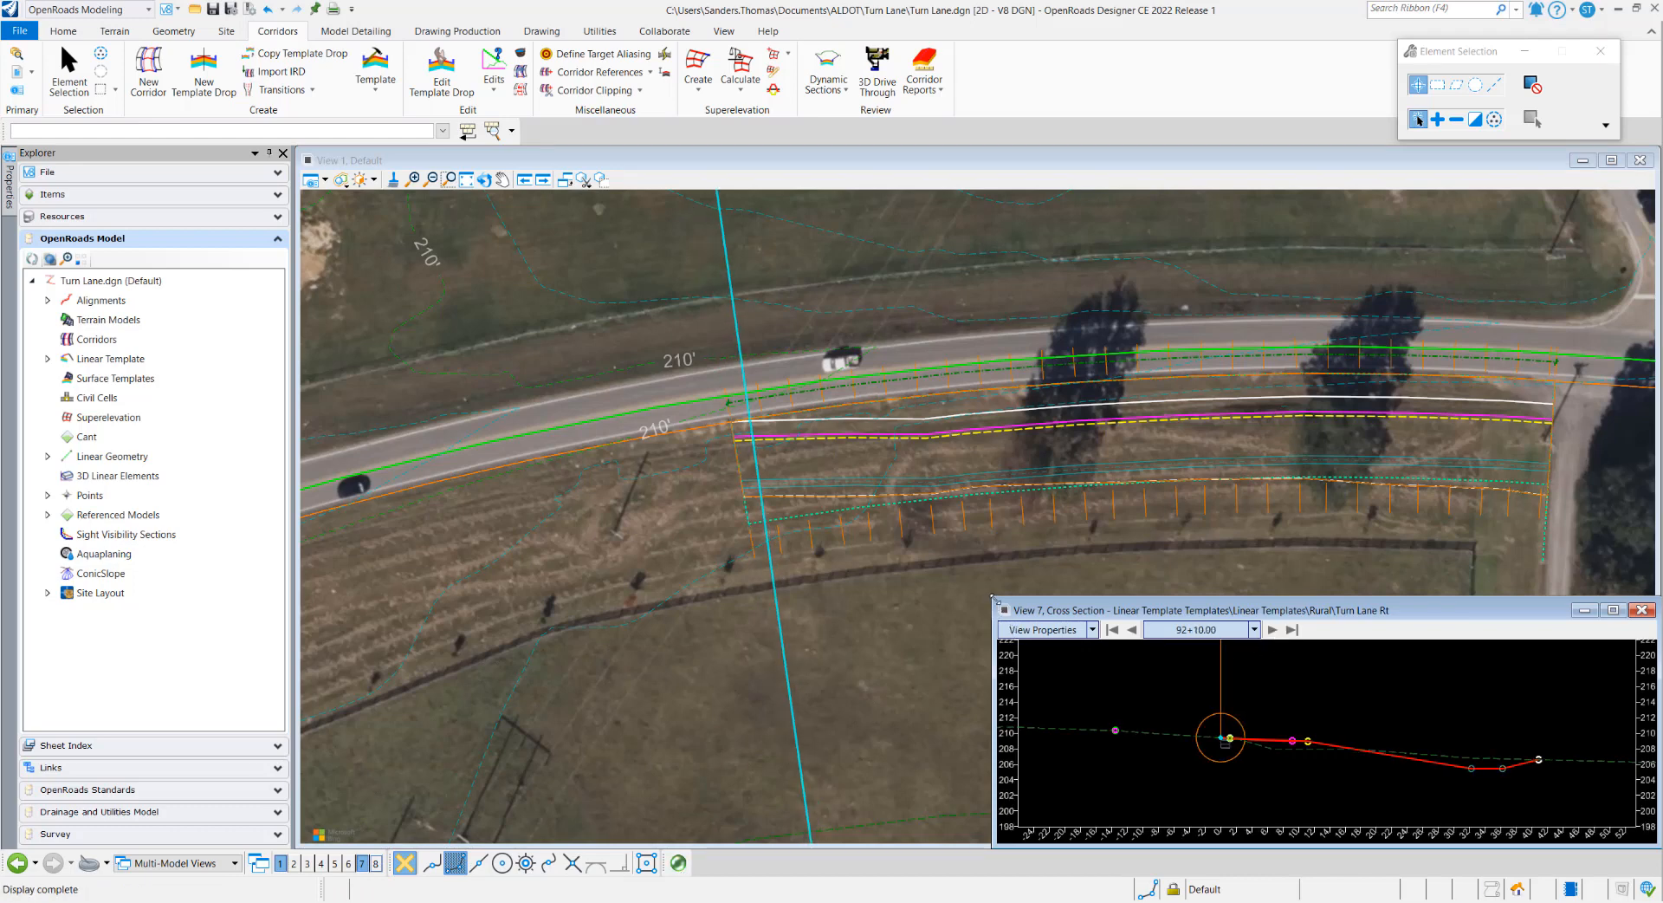
drag(993, 596, 838, 438)
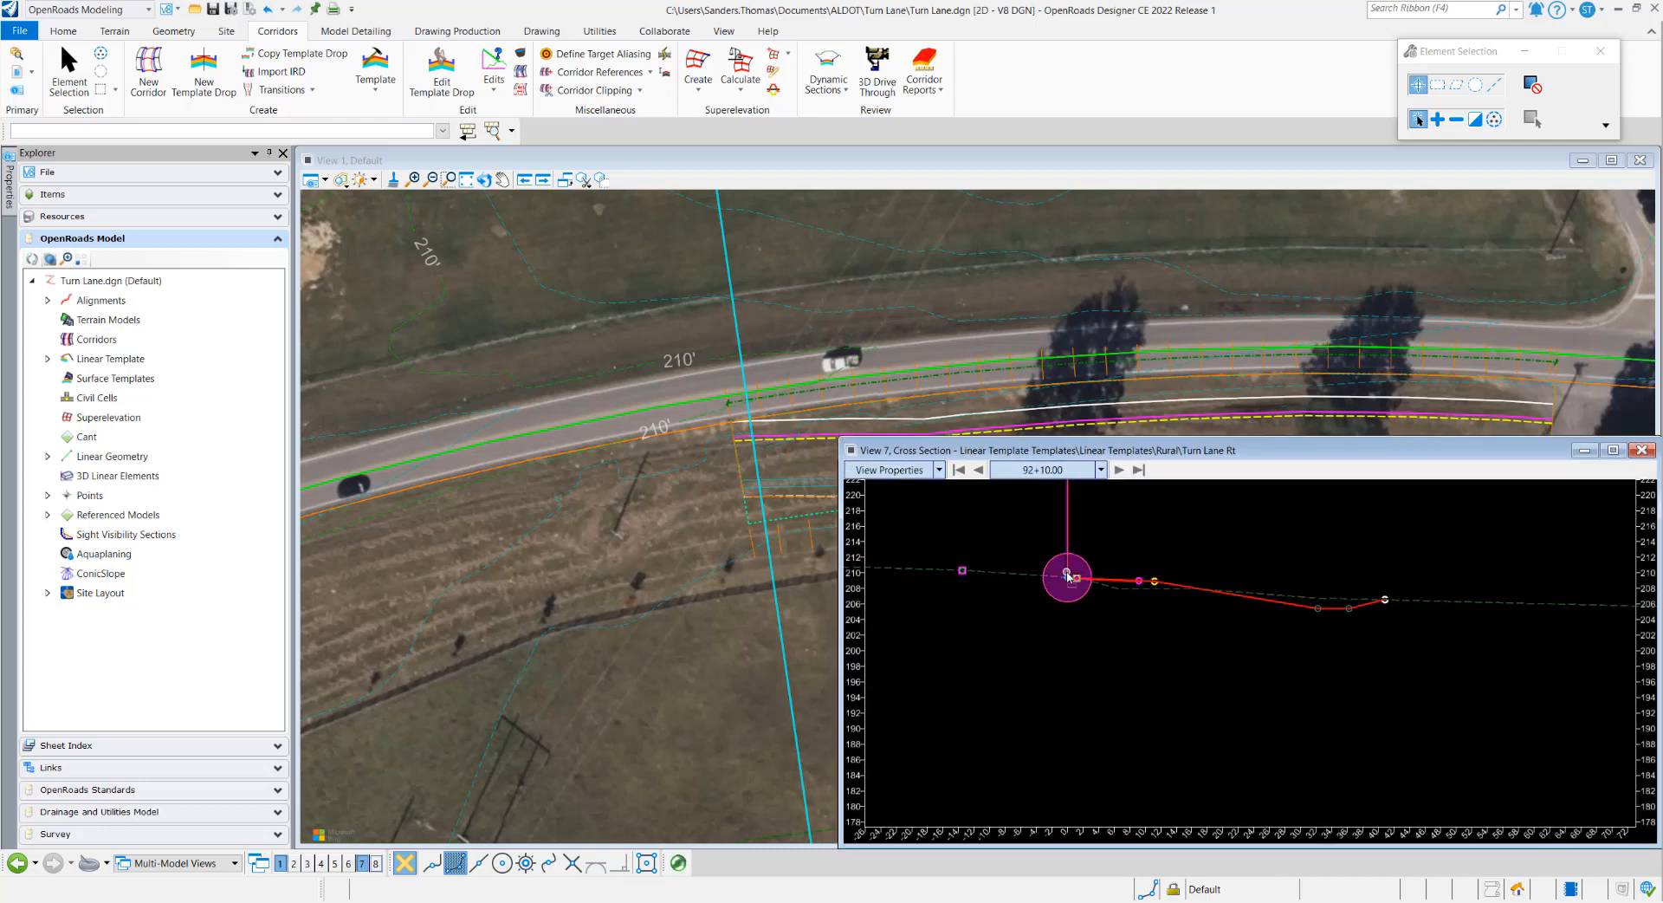
scroll(1033, 547, up, 4)
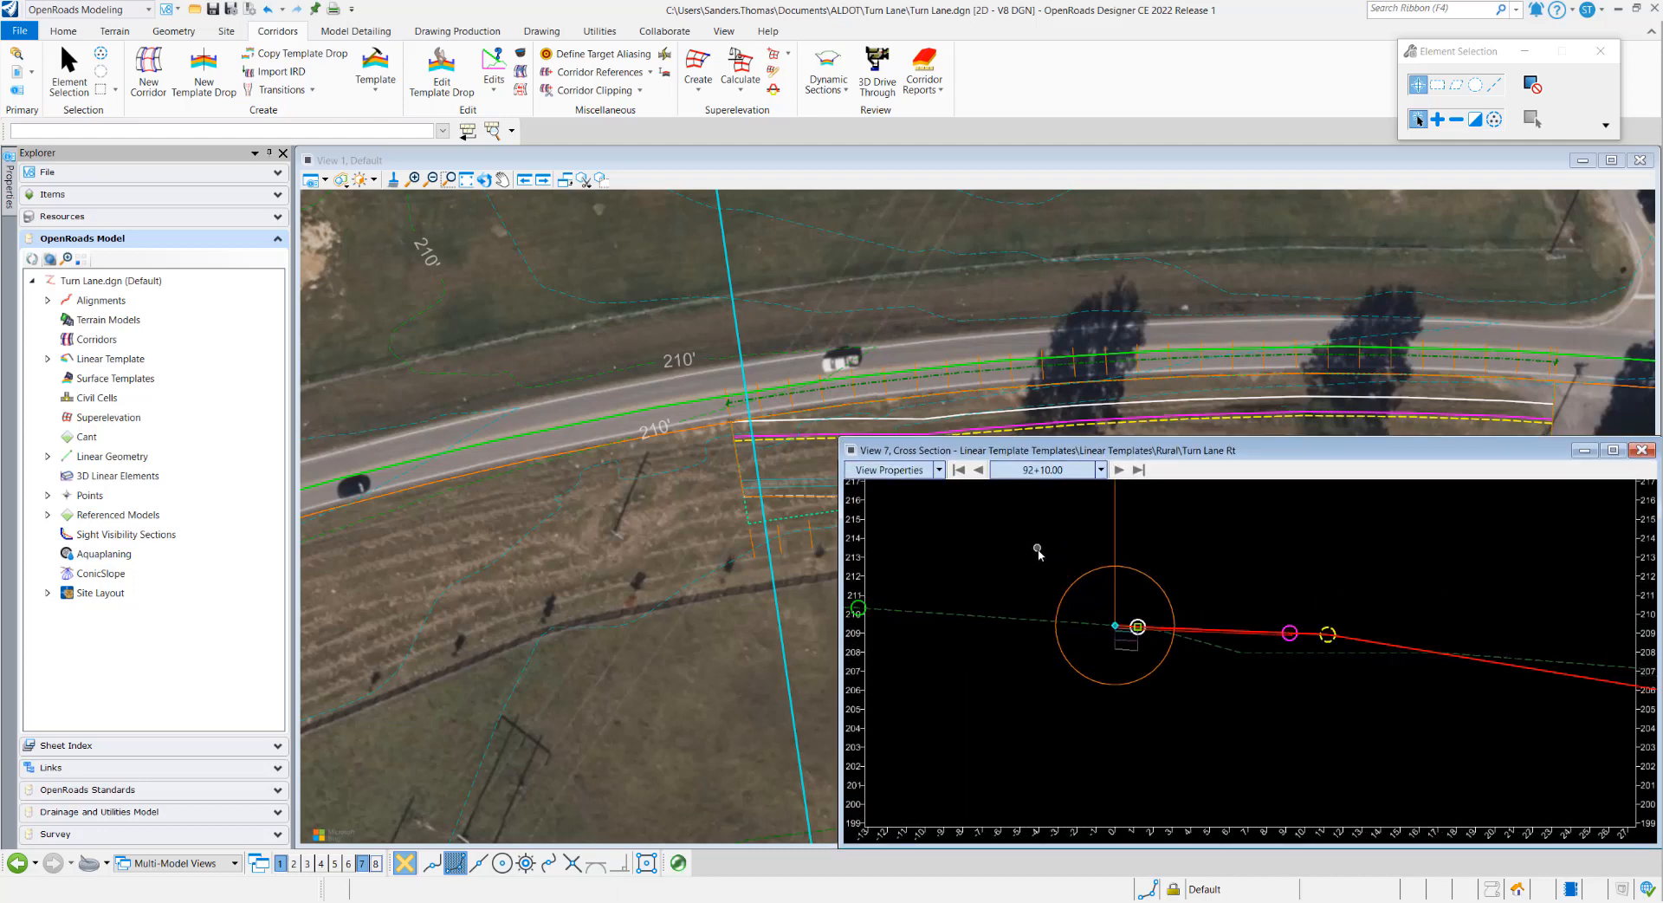
scroll(1035, 549, down, 2)
- Go through the cross sections station by station from 92+10 to 93+21.07, examining how the lane width changes along the taper
click(1120, 470)
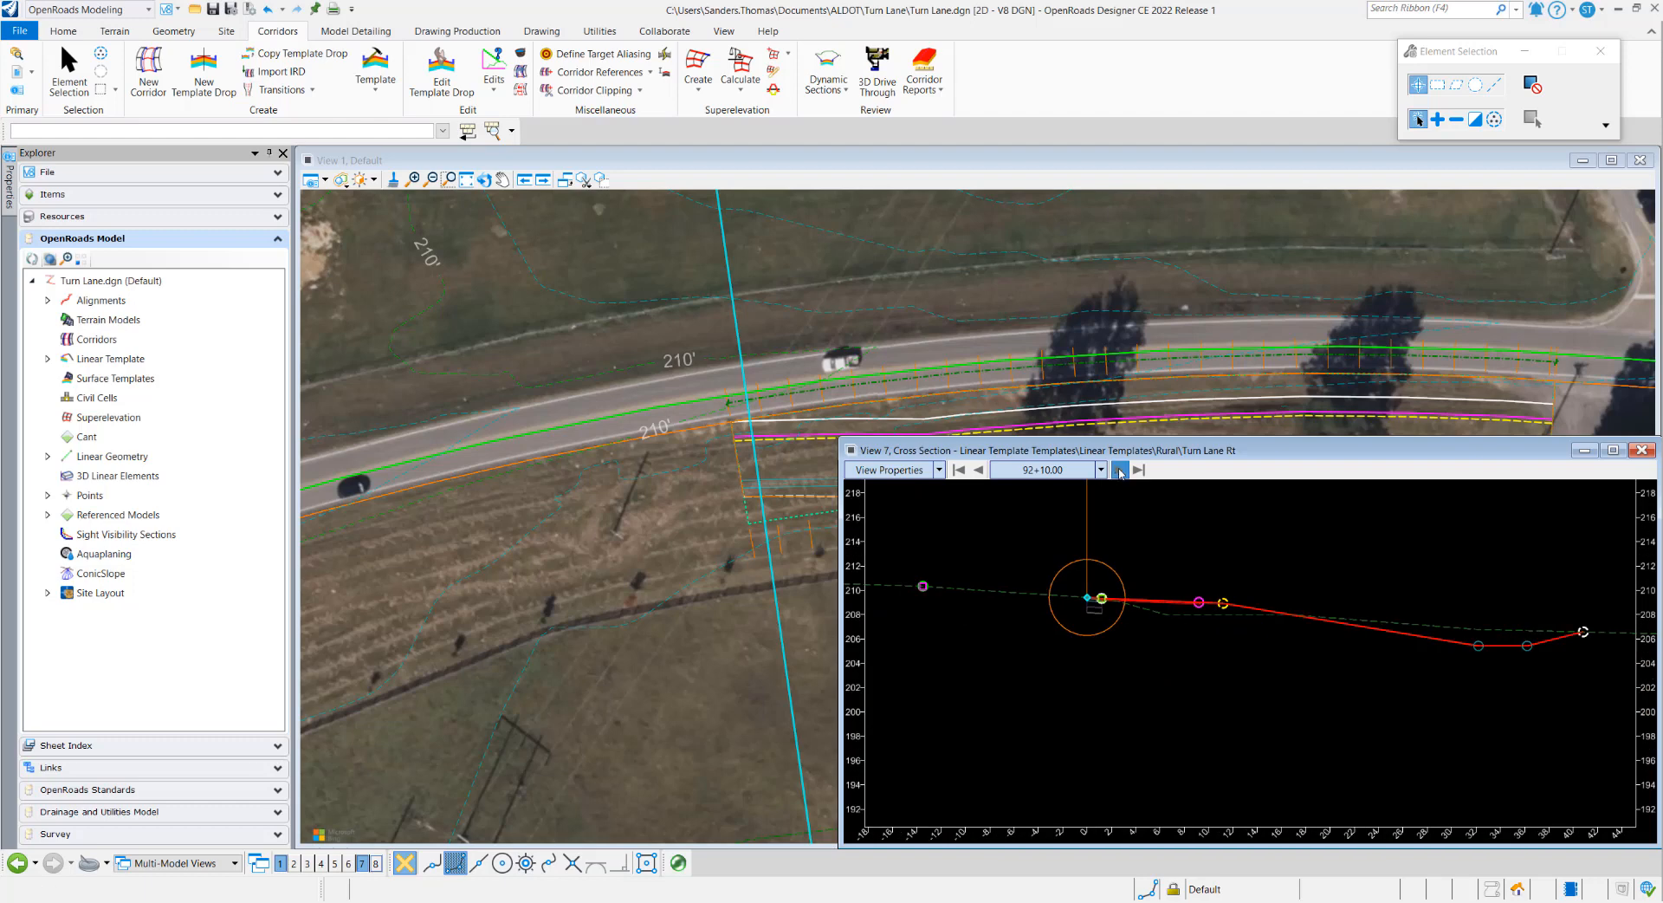
click(1119, 470)
click(1119, 470)
click(1119, 470)
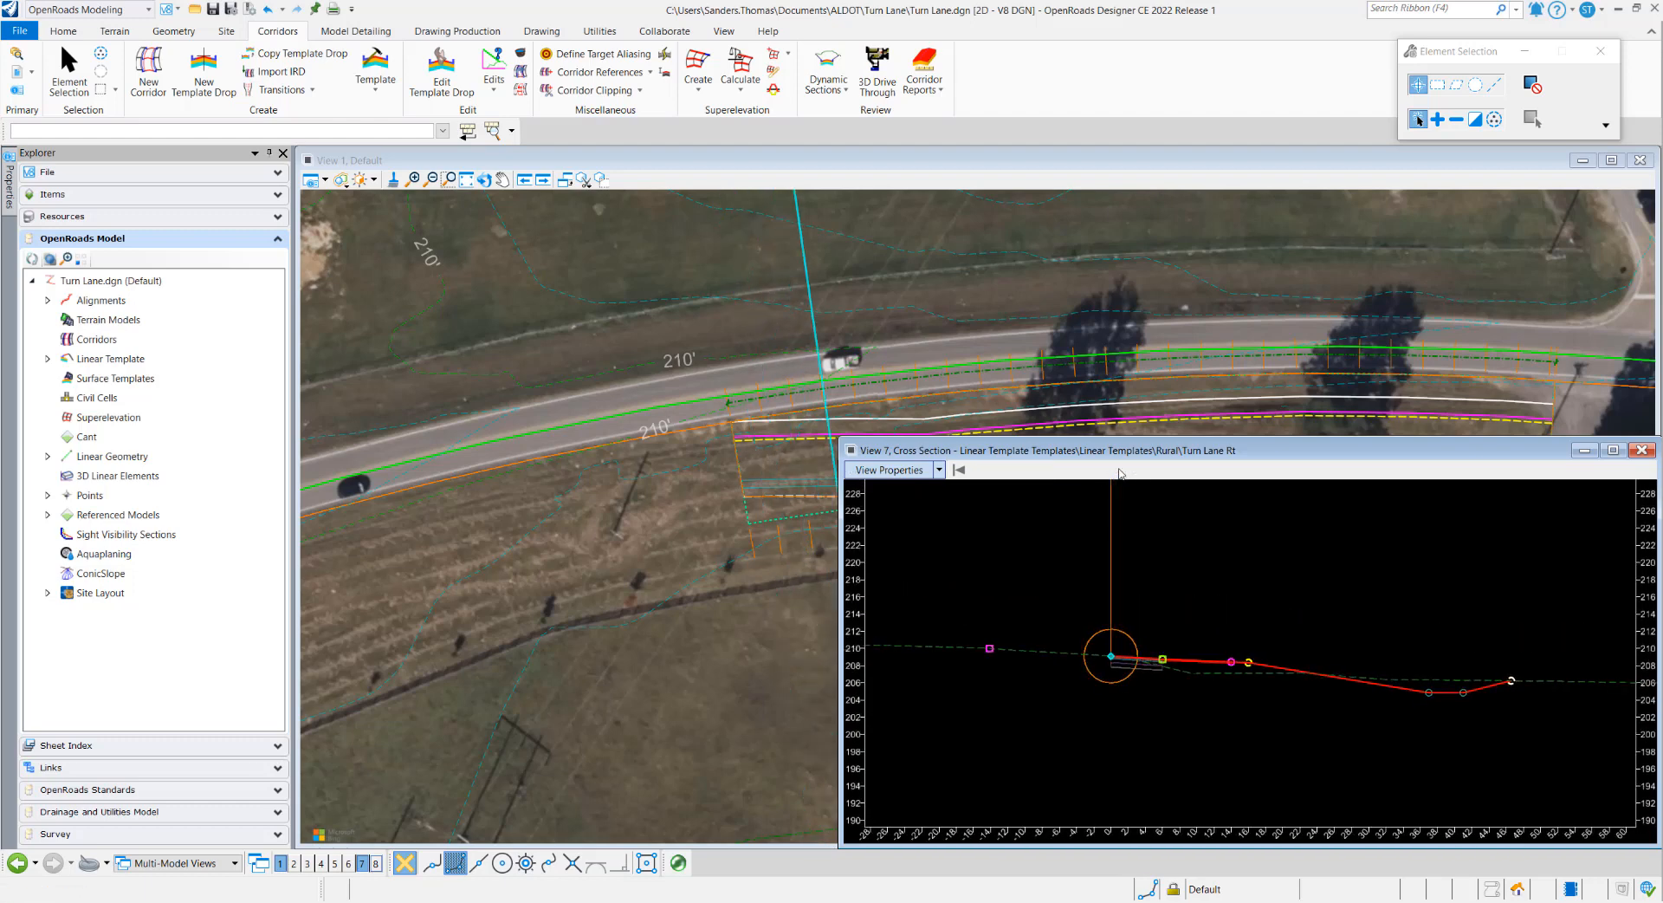
click(1119, 469)
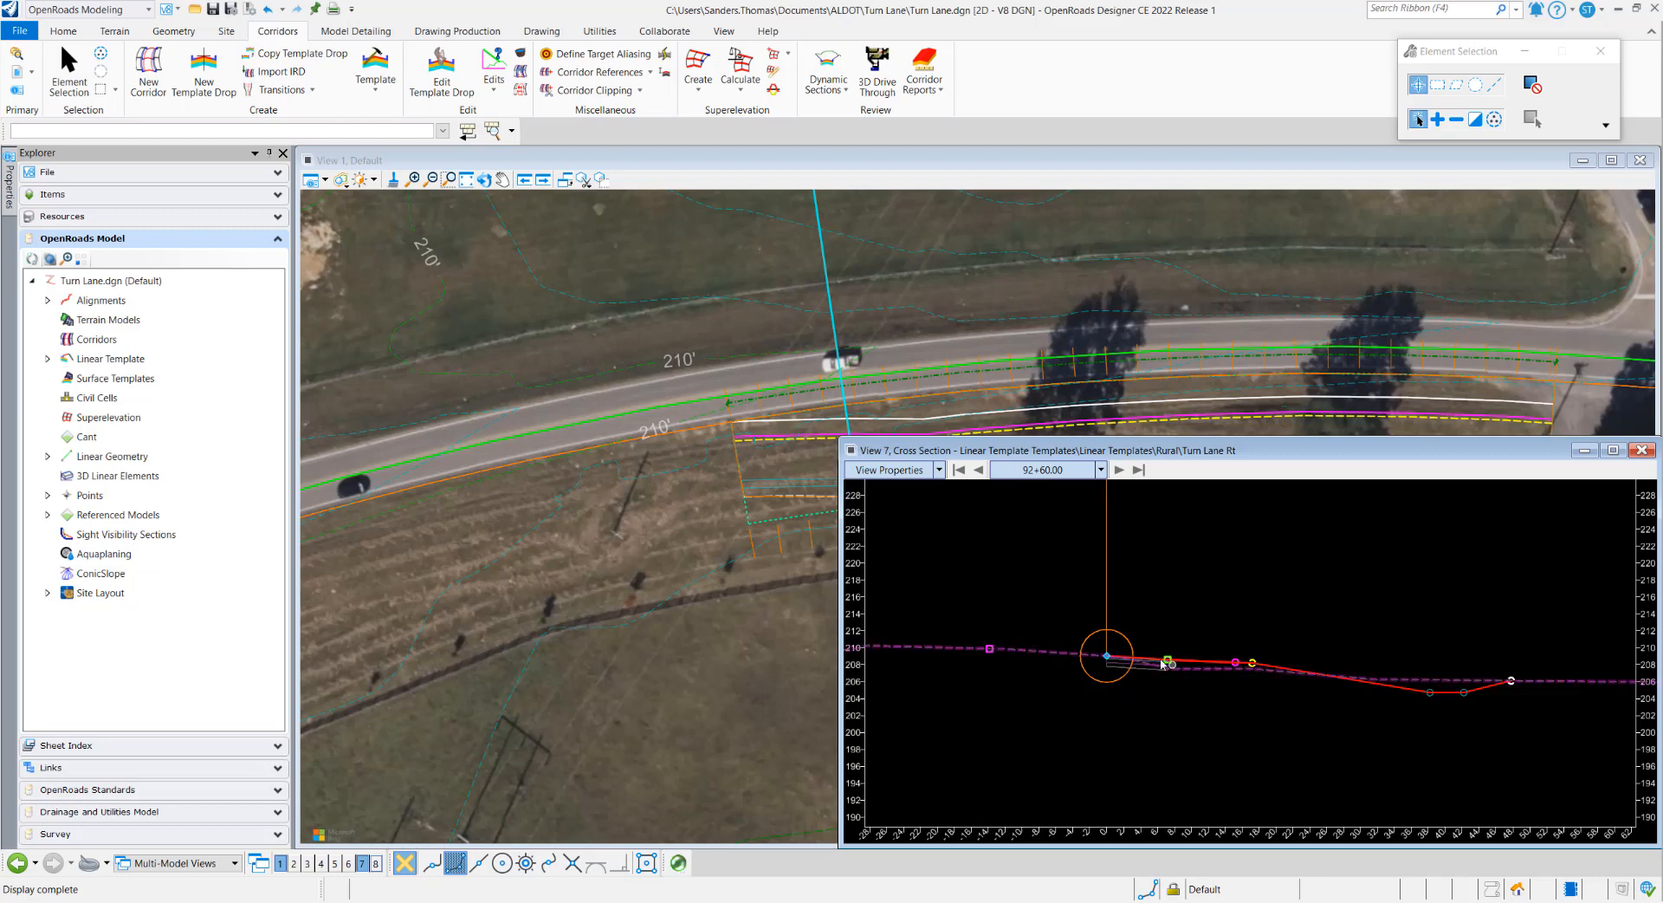
click(1121, 471)
click(1121, 471)
click(1122, 472)
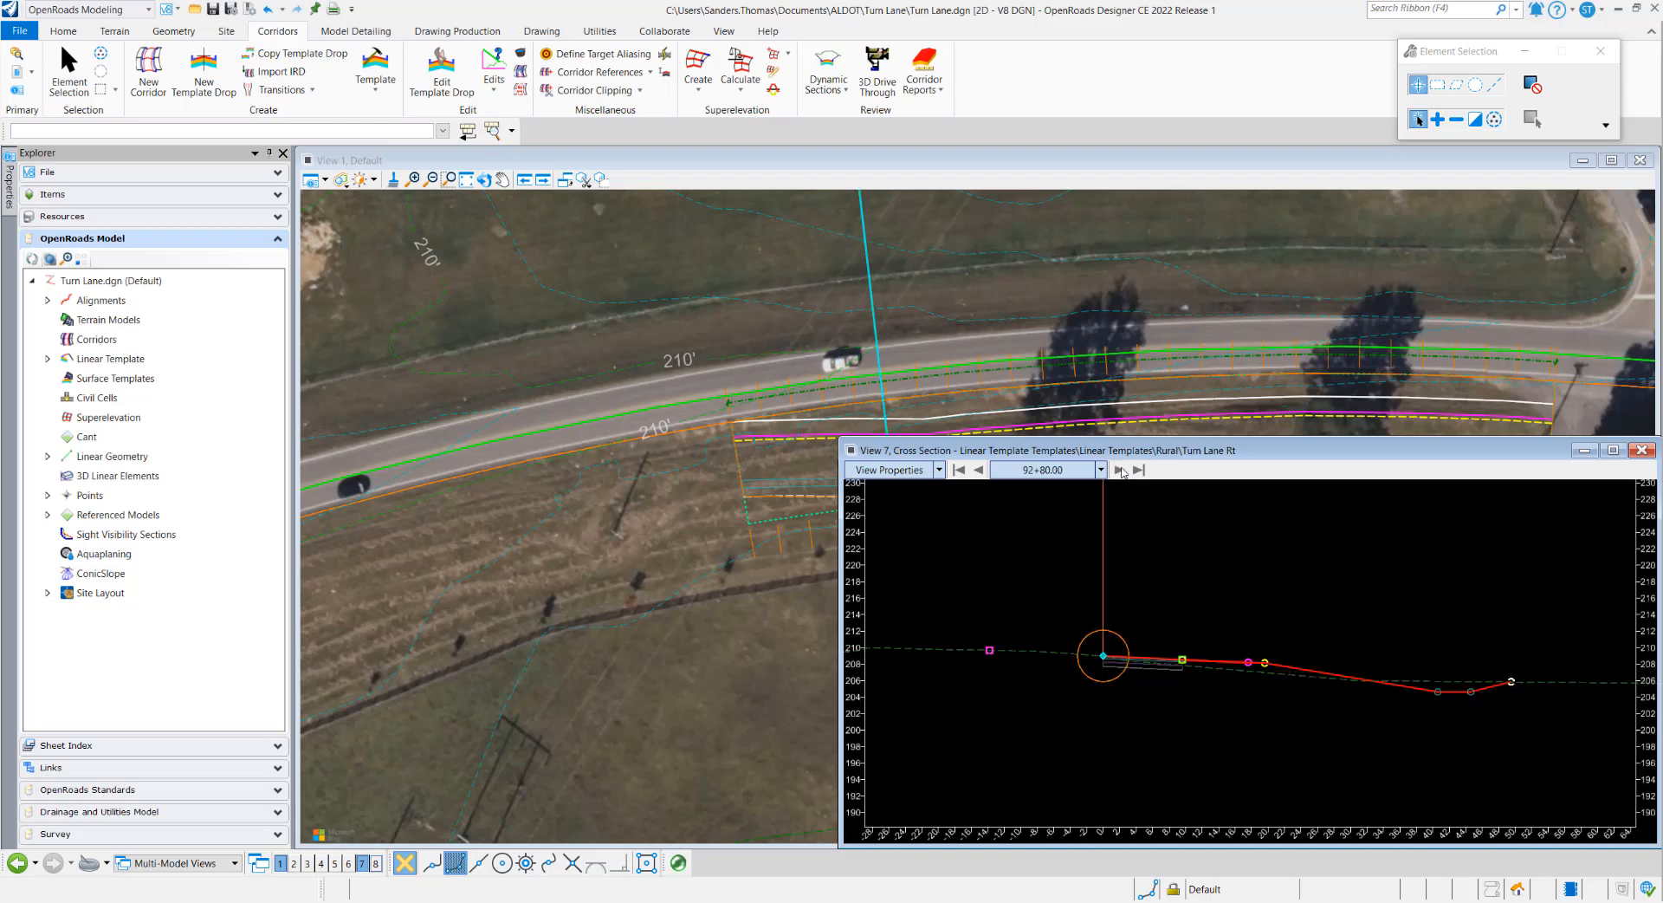
click(1122, 471)
click(1122, 471)
click(1122, 471)
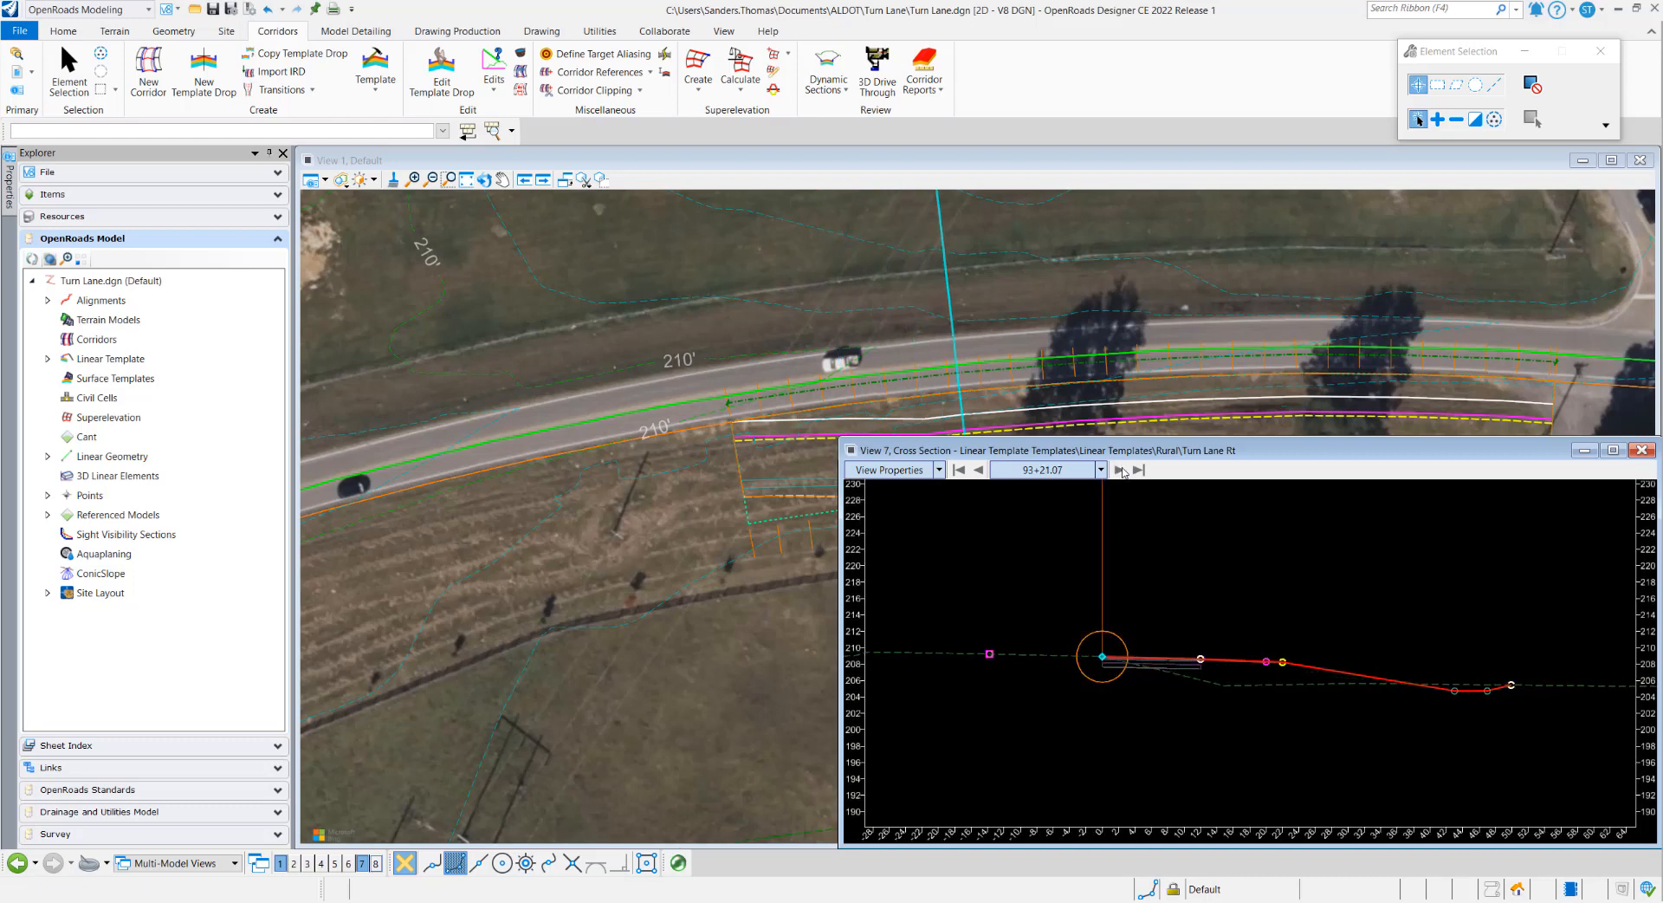
- Go through the remaining cross sections from 93+21.07 to 95+90, examining the lane beyond the taper and its tie to the centerline
click(1122, 472)
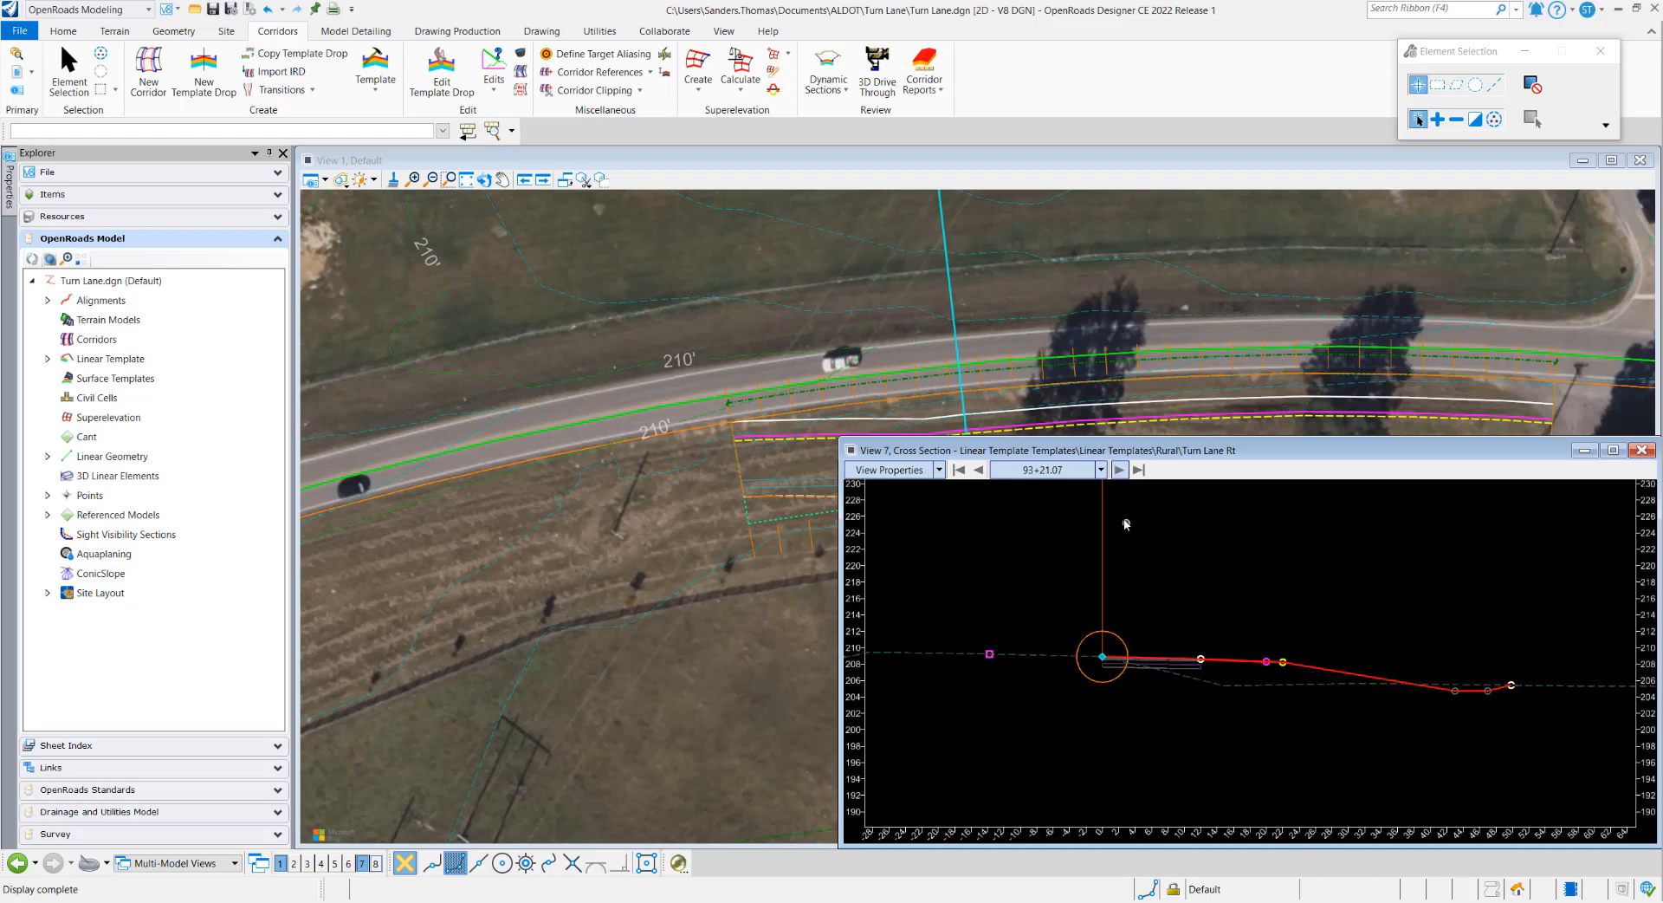
click(1120, 471)
click(1120, 470)
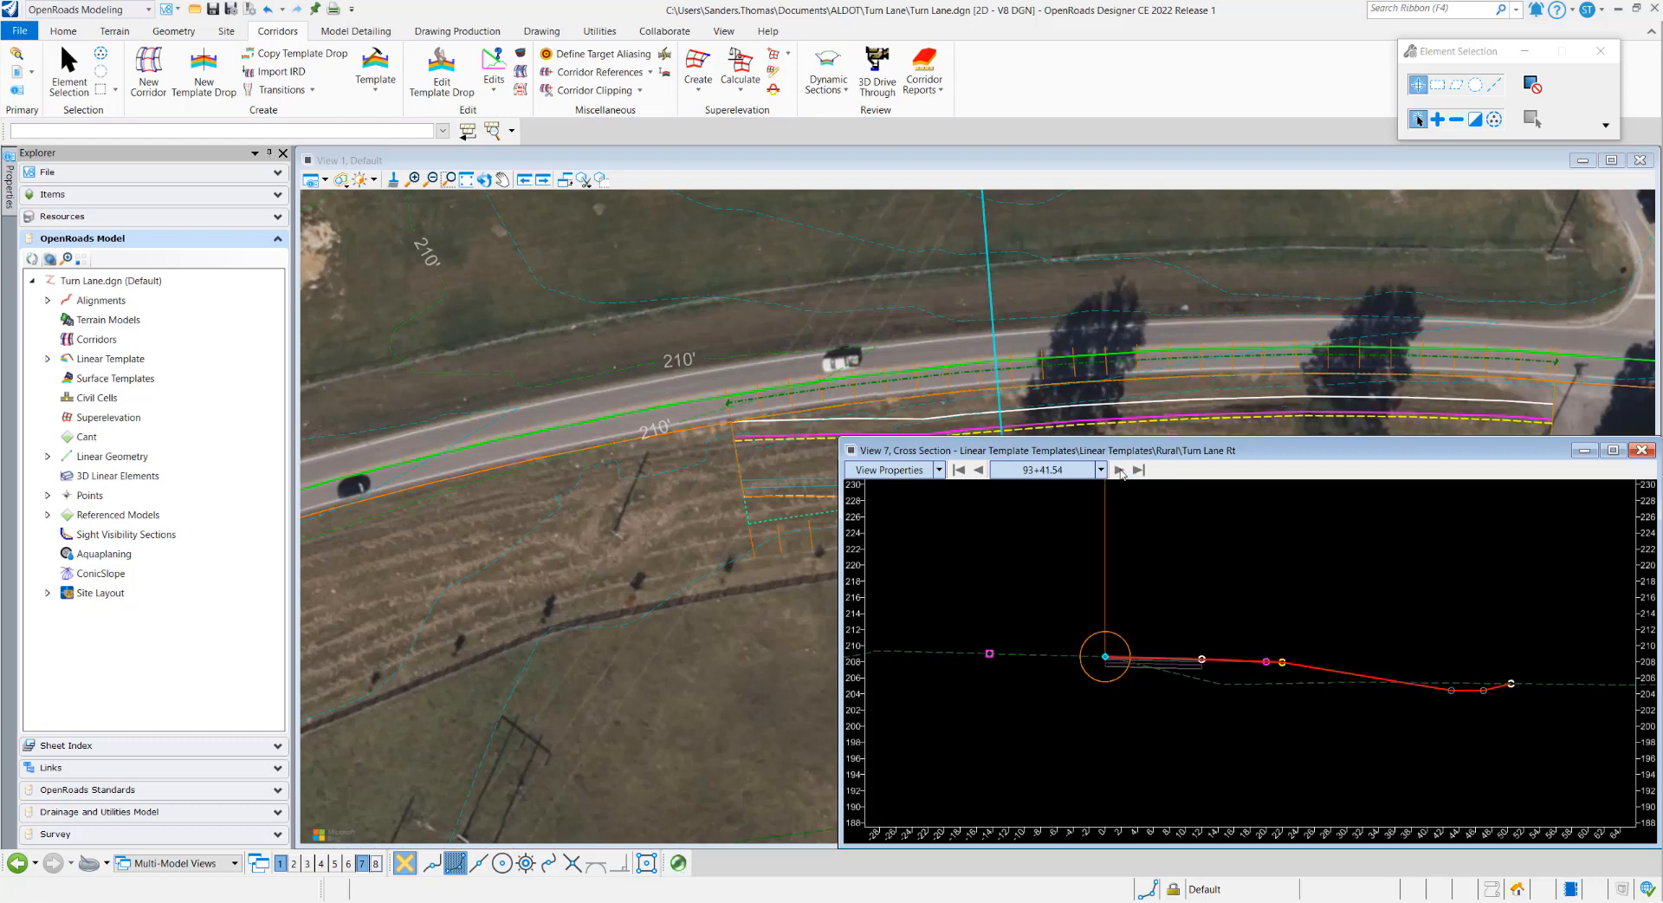
click(1120, 470)
click(1121, 471)
click(1120, 470)
click(1120, 470)
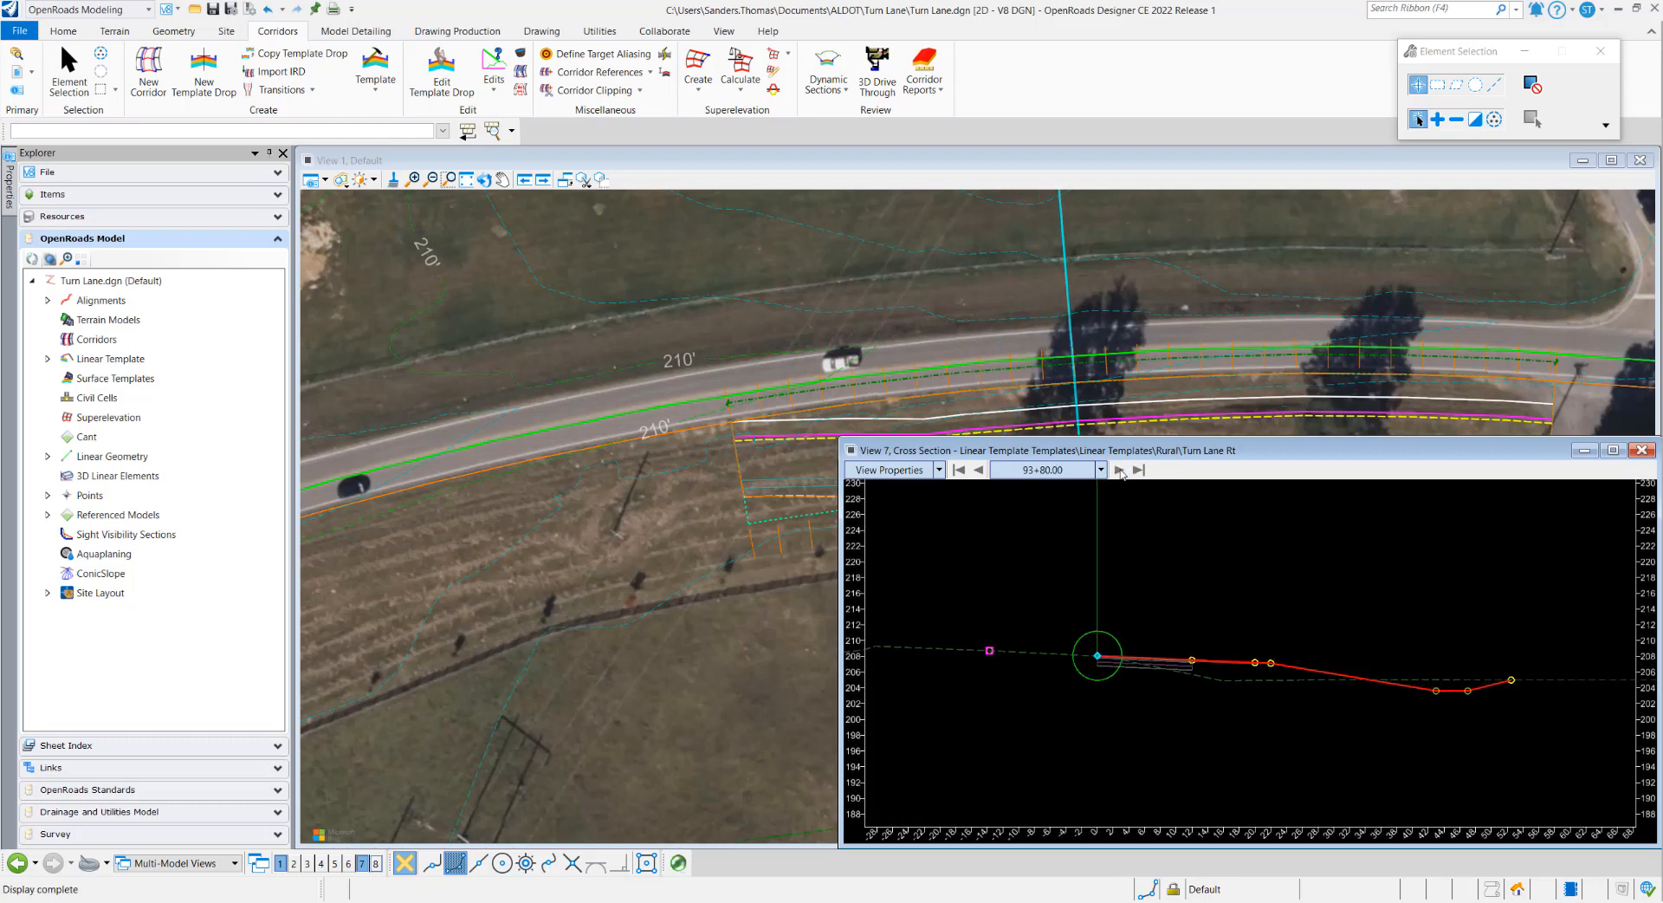
click(1120, 470)
click(1120, 471)
click(1121, 470)
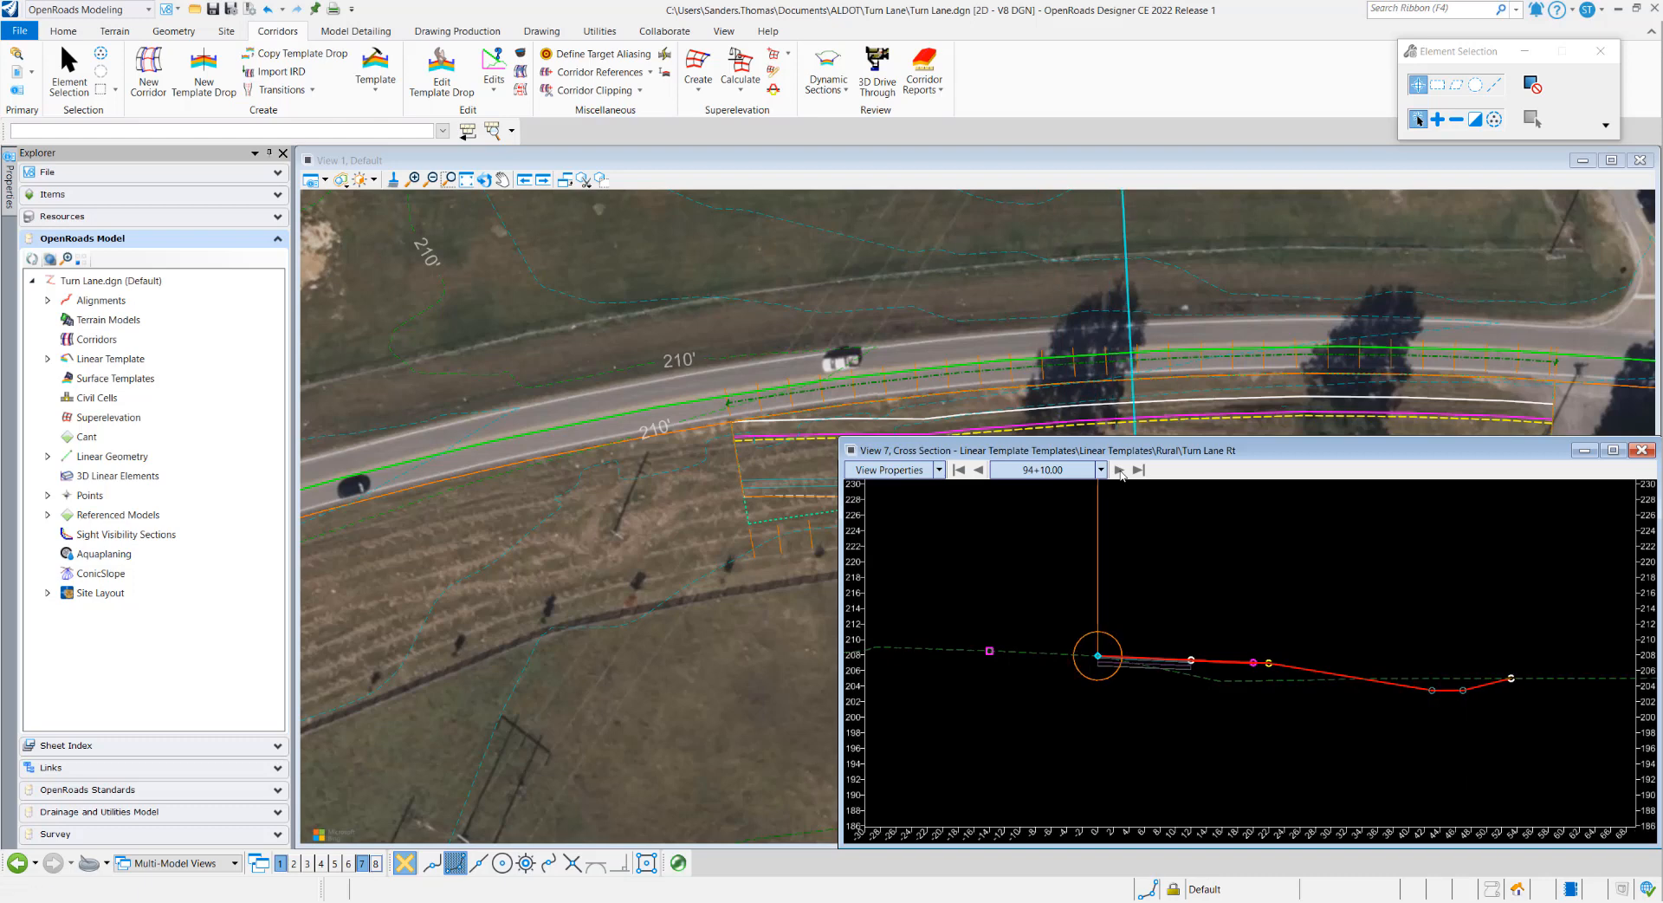
click(1120, 470)
click(1120, 470)
click(1120, 470)
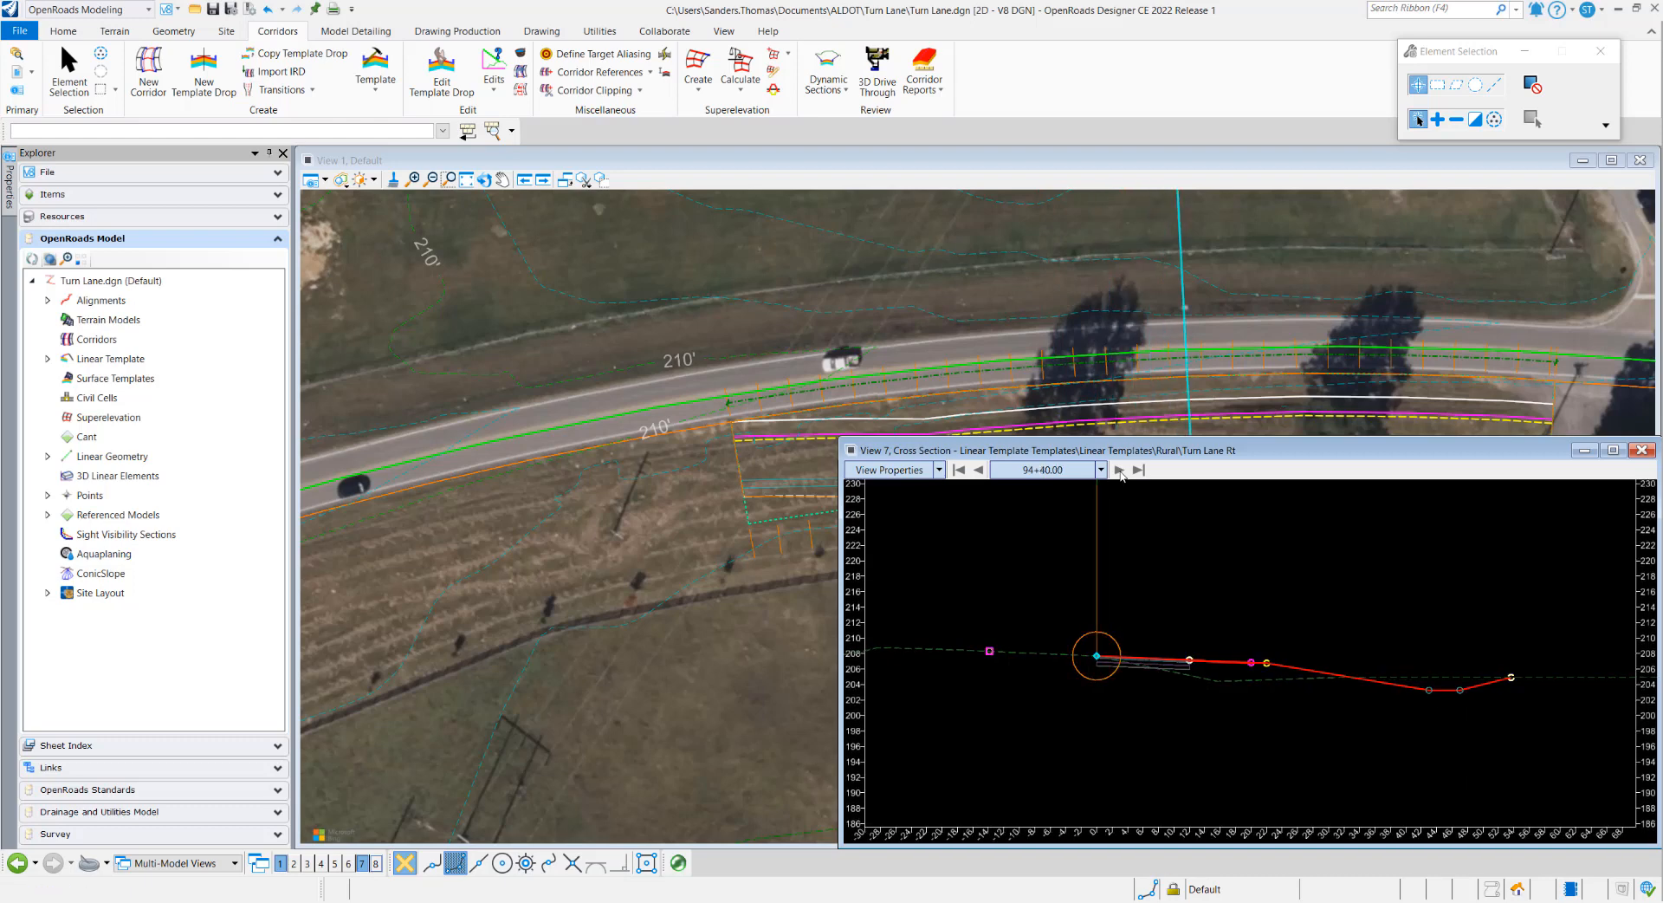
click(1120, 470)
click(1120, 470)
click(1120, 470)
click(1120, 470)
click(1120, 471)
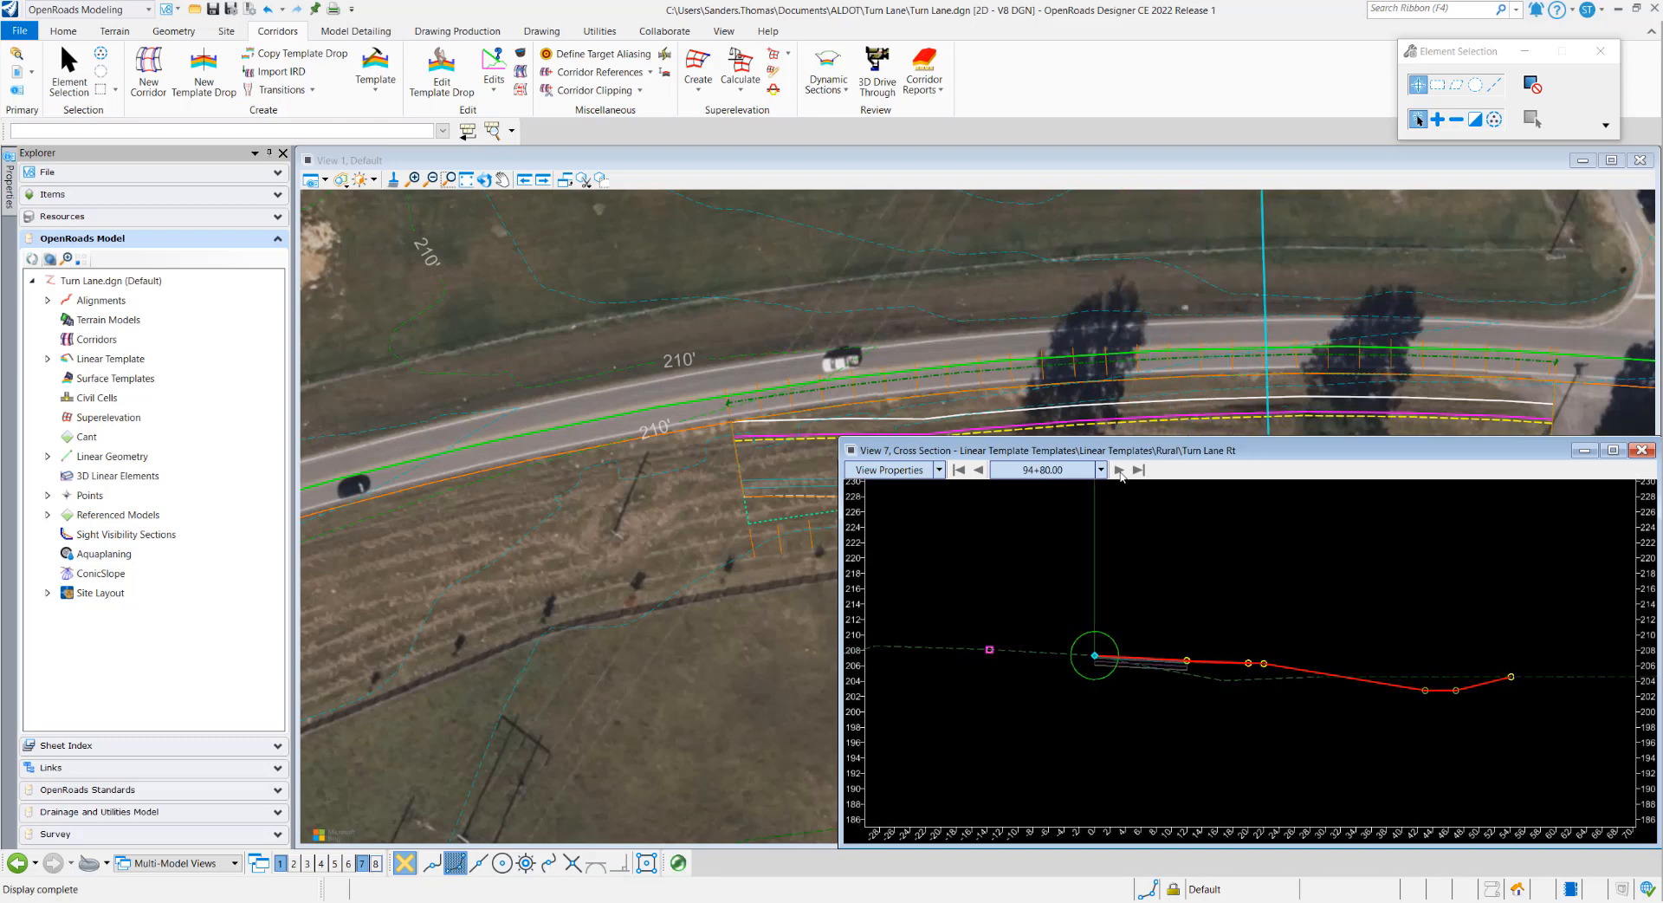
click(1120, 470)
click(1120, 470)
click(1120, 470)
click(1121, 470)
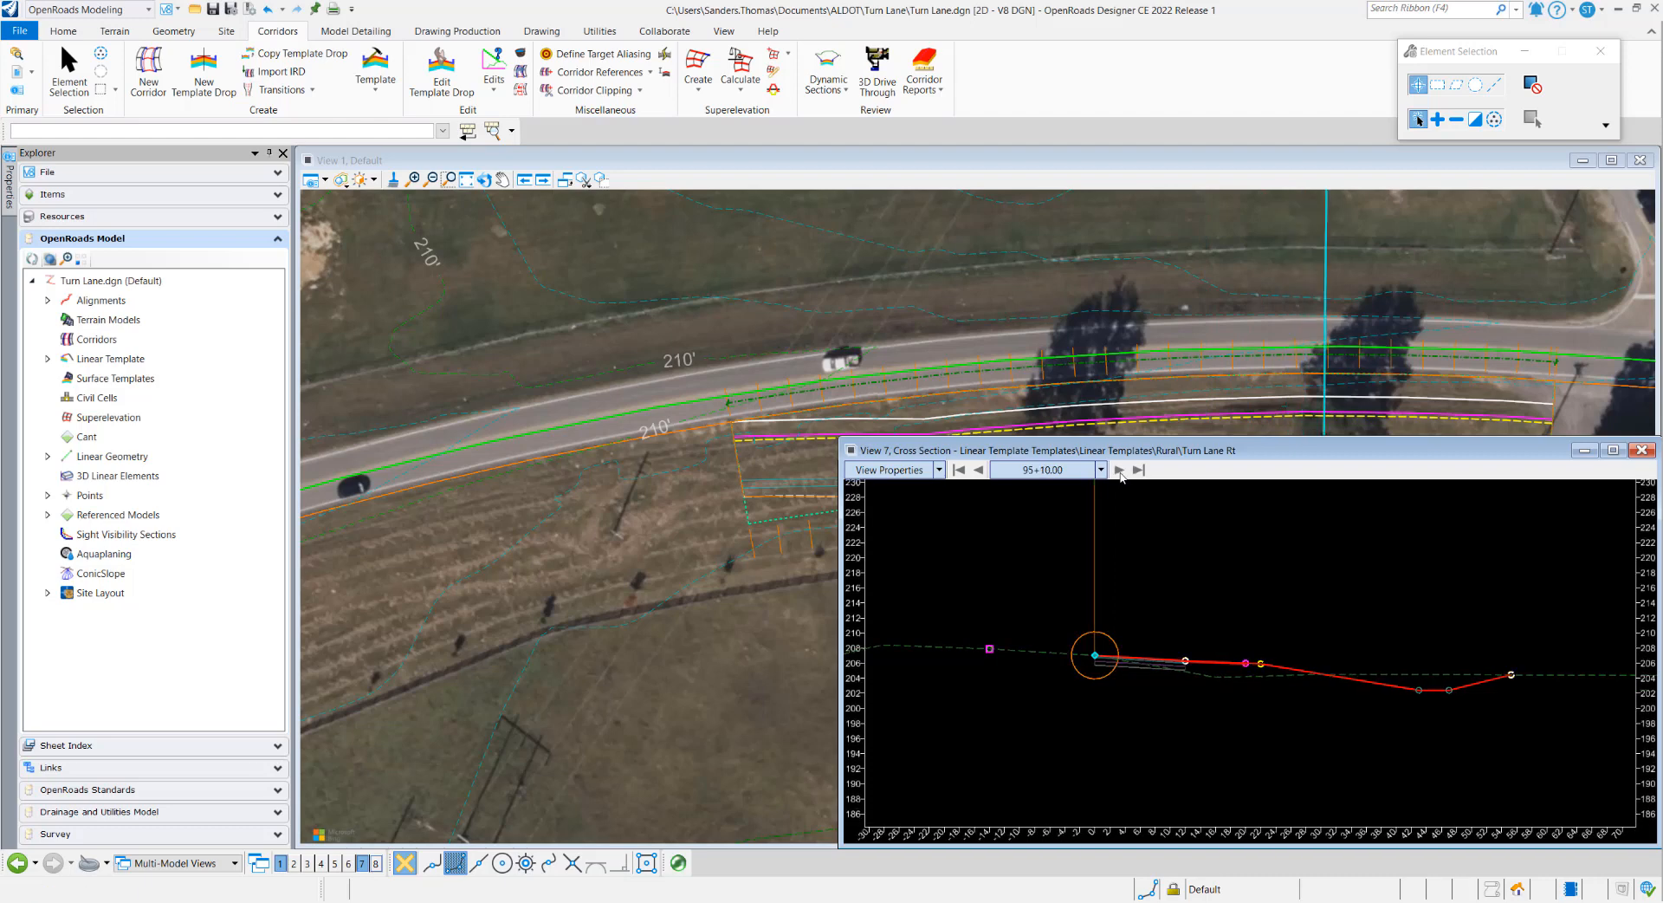
click(1120, 471)
click(1120, 471)
click(1120, 471)
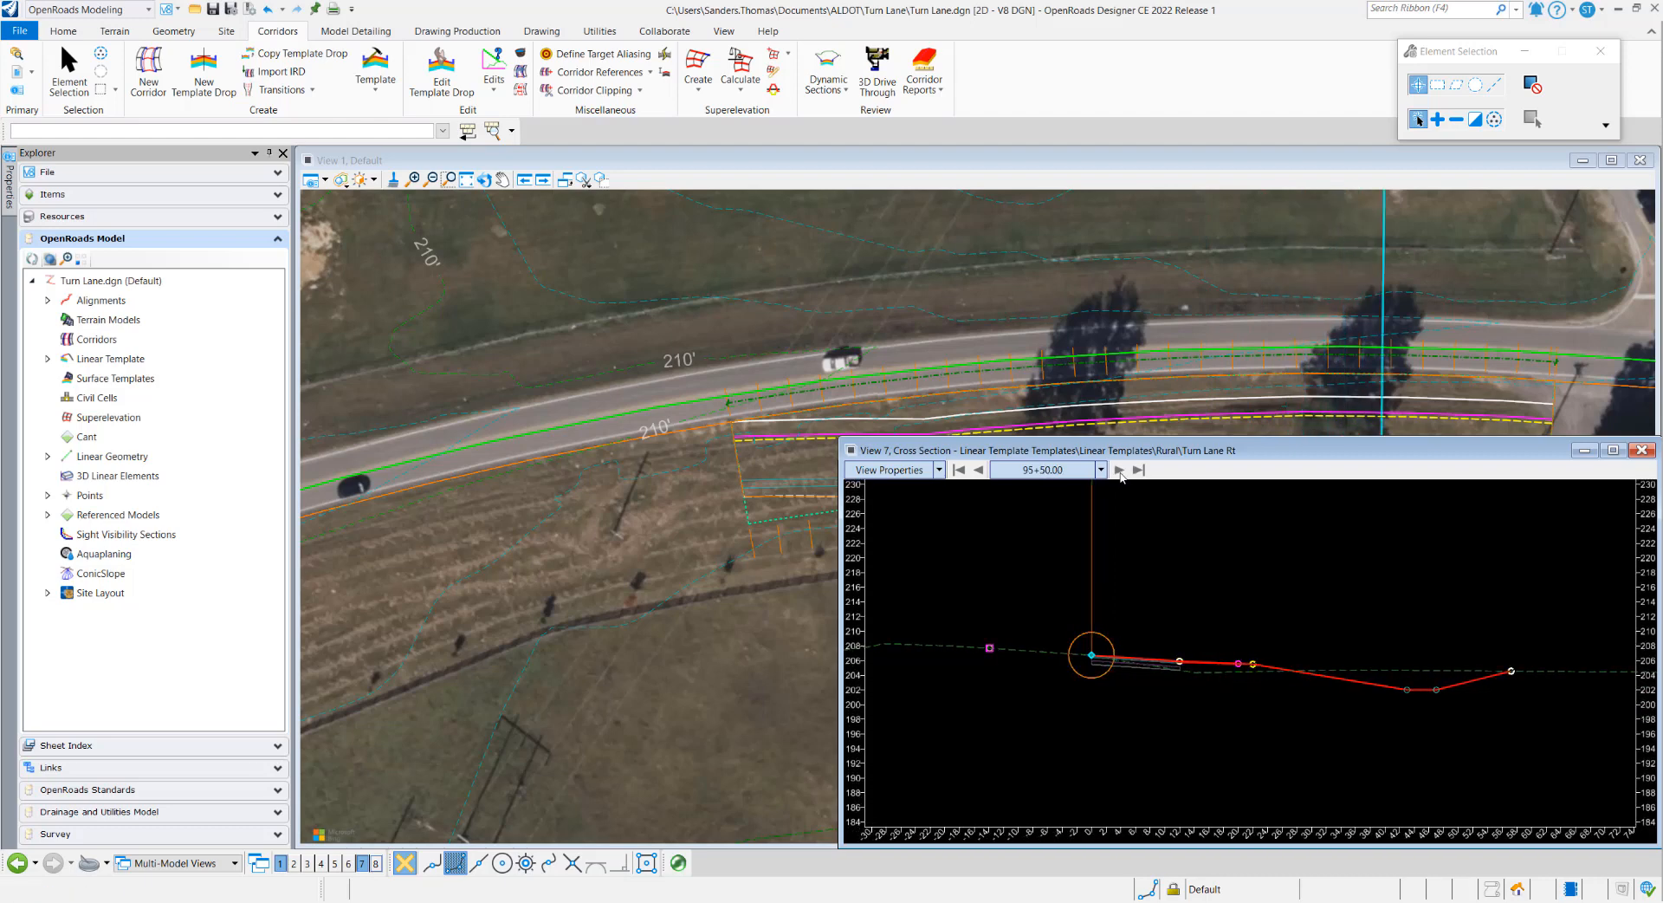
click(1120, 471)
click(1121, 471)
click(1121, 470)
click(1120, 470)
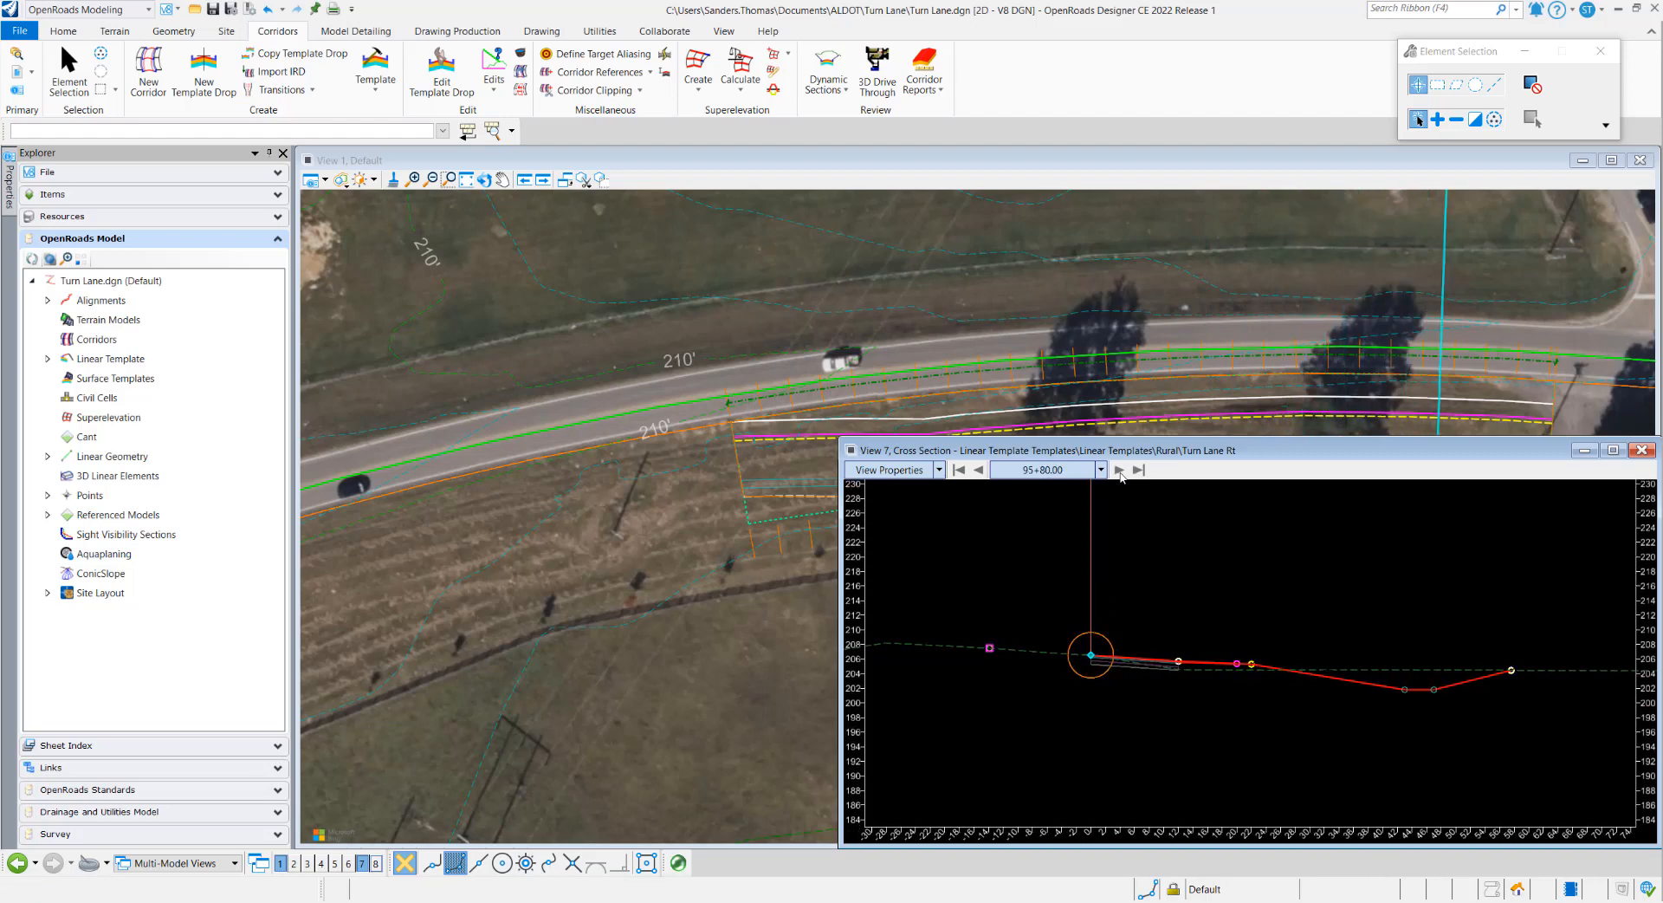
click(1120, 470)
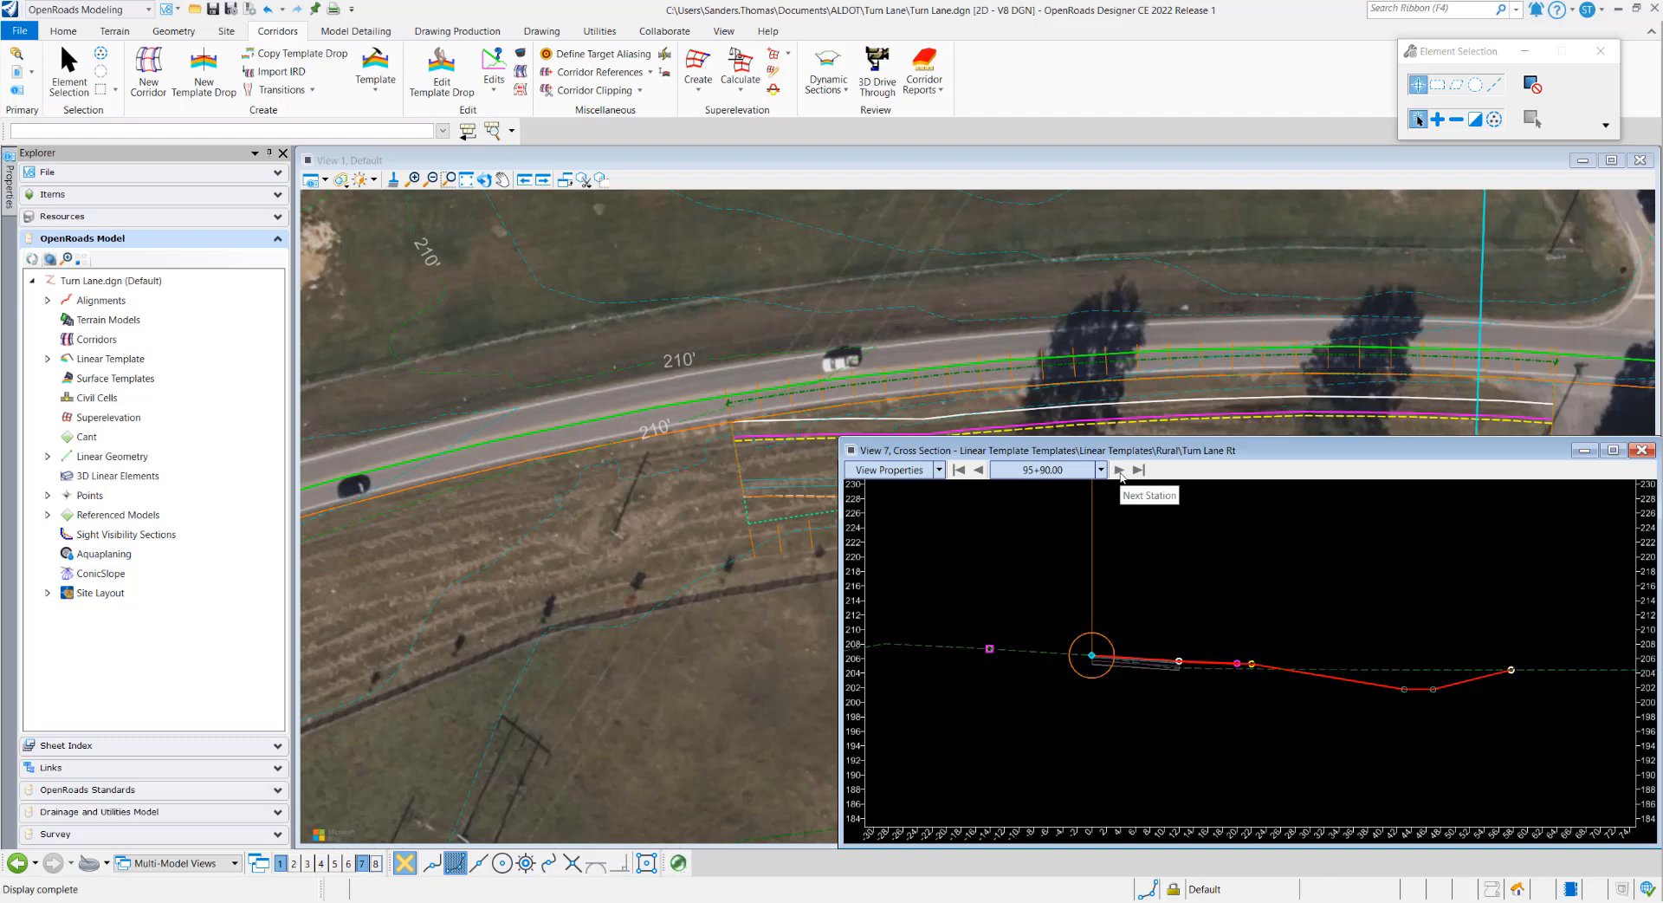